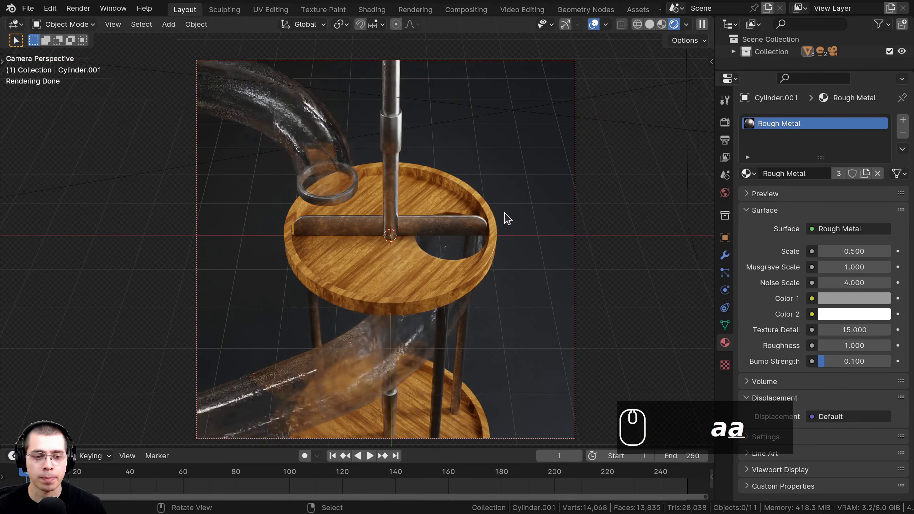
Add an ico sphere at the scene centre with the viewport in solid shading
middle_click_drag(643, 233, 624, 230, "shift")
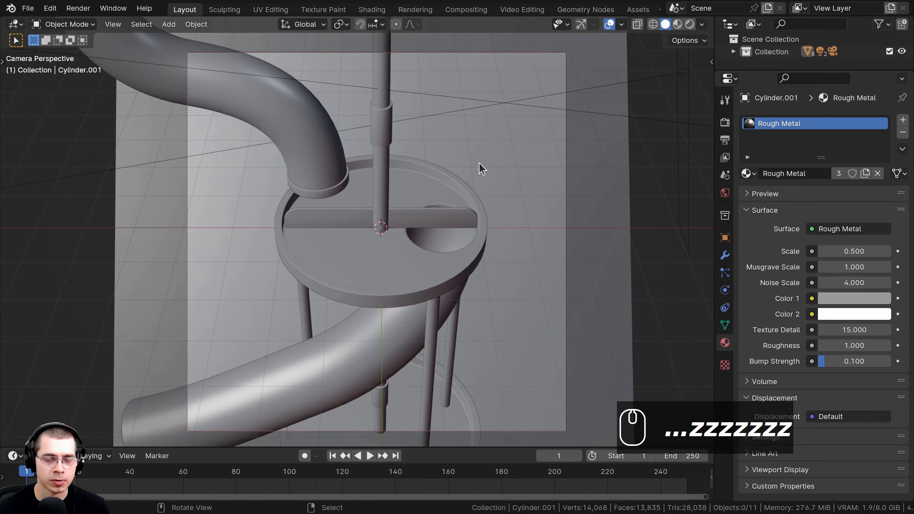
key("z")
mouse_move(503, 162)
middle_mouse_down()
mouse_move(485, 200)
mouse_move(319, 196)
mouse_move(197, 138)
middle_mouse_up()
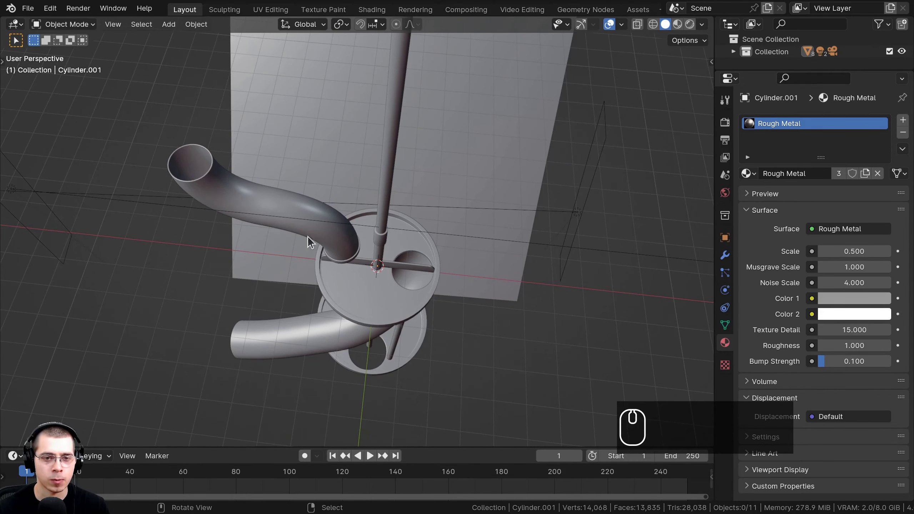
middle_click_drag(191, 136, 228, 126)
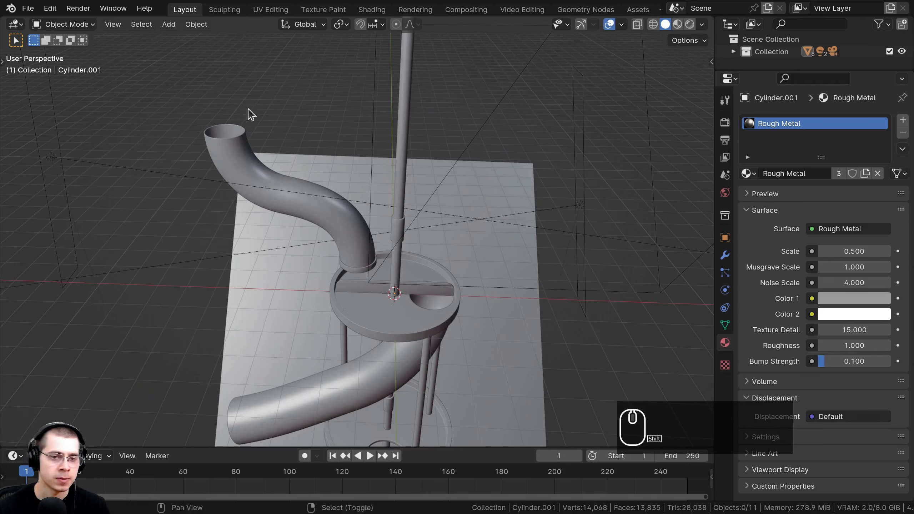
key("shift+a")
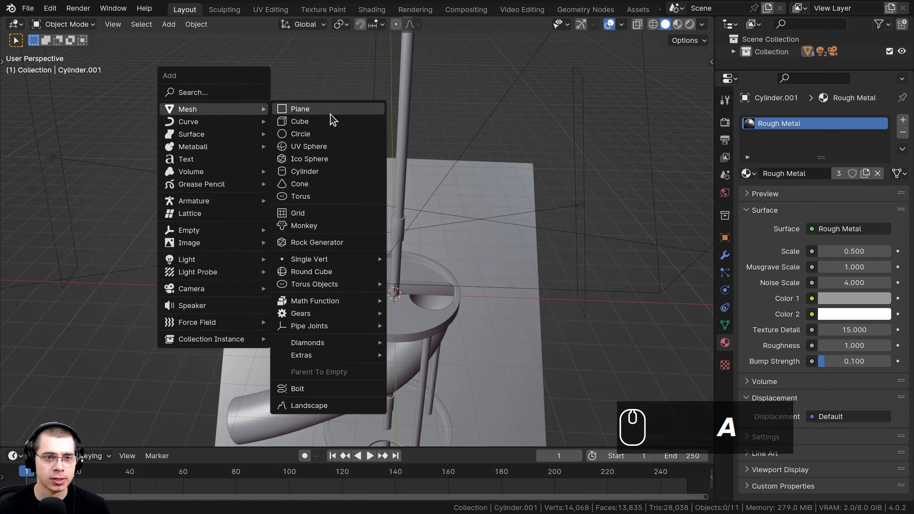
left_click(303, 159)
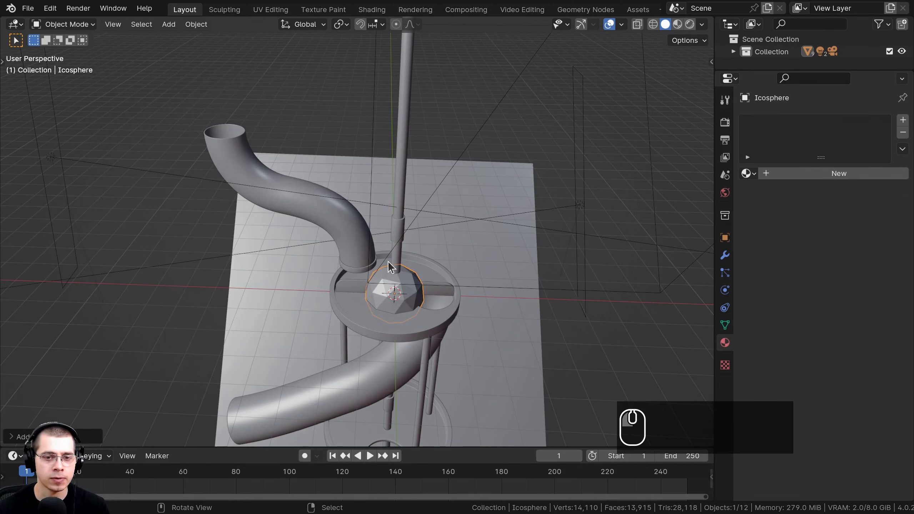
Set the new ico sphere's subdivisions to 3
middle_click_drag(388, 262, 351, 186, "shift")
scroll(323, 173, "up", 4)
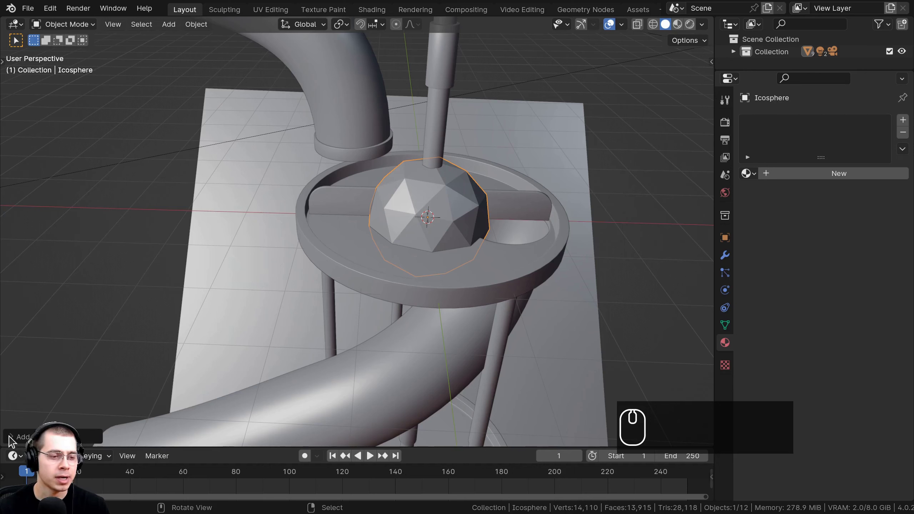
left_click(11, 437)
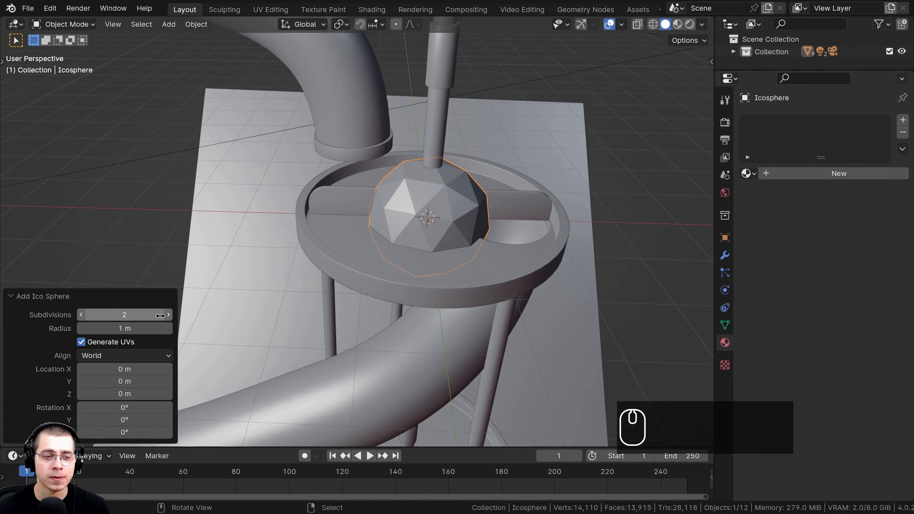
left_click(168, 314)
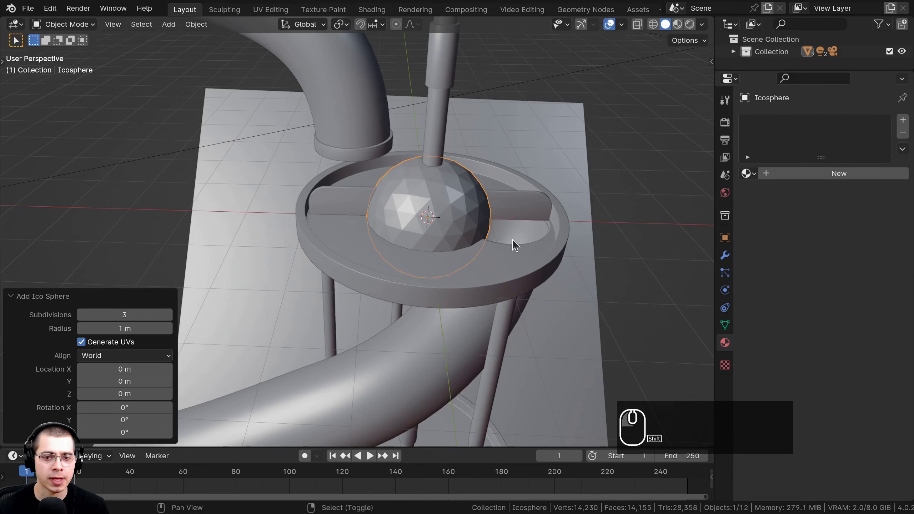
middle_click_drag(515, 245, 397, 282, "shift")
scroll(350, 255, "up", 3)
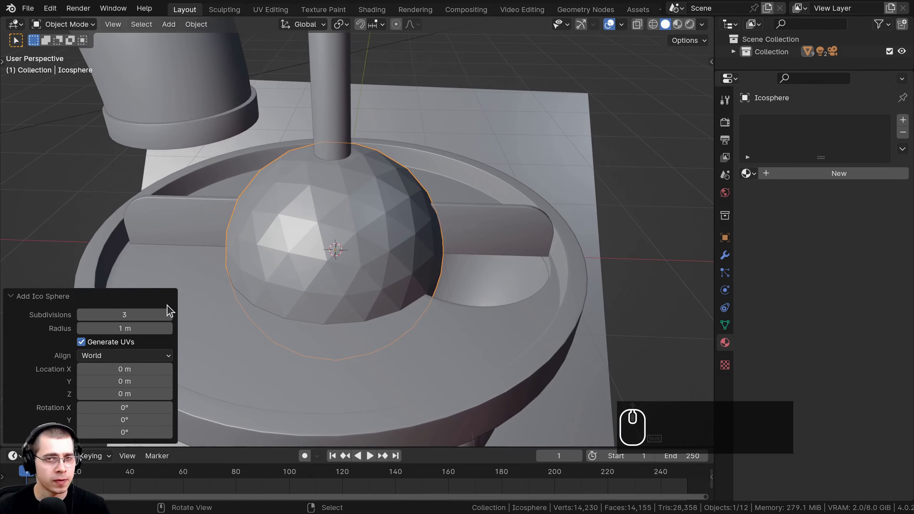
left_click(168, 314)
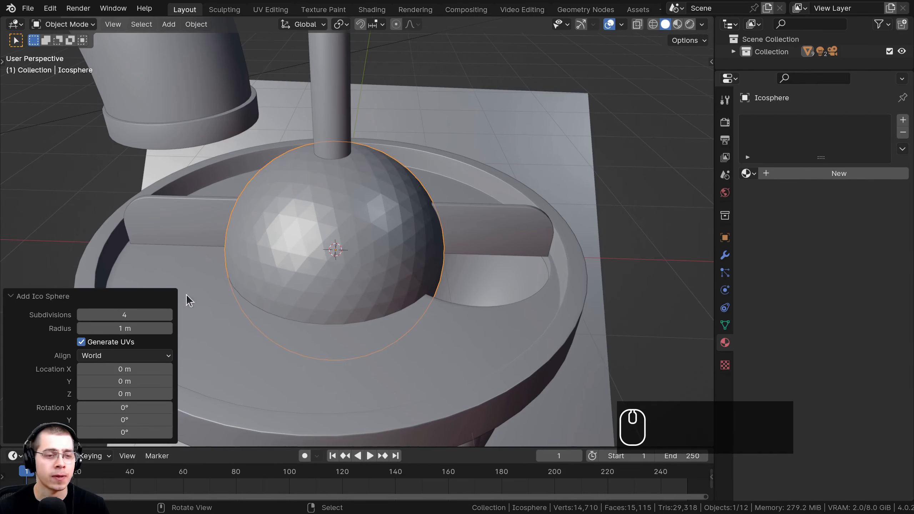
left_click(81, 315)
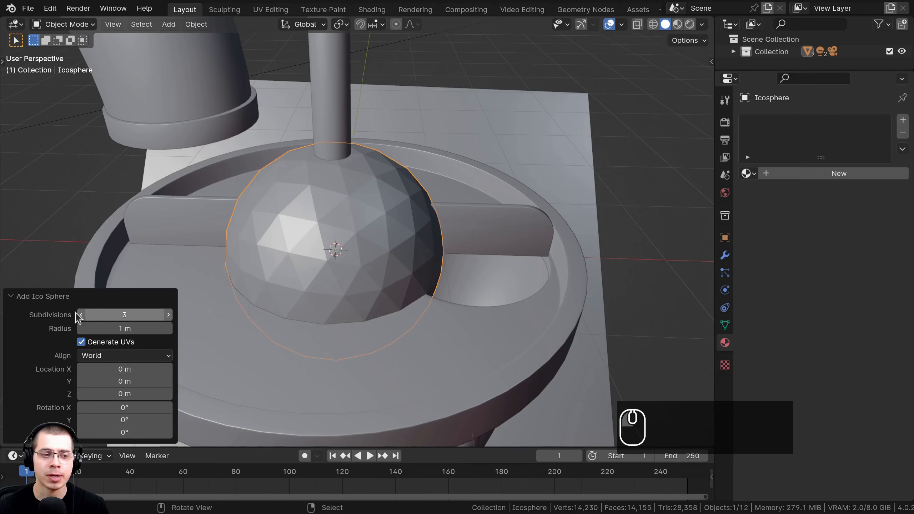
left_click(11, 297)
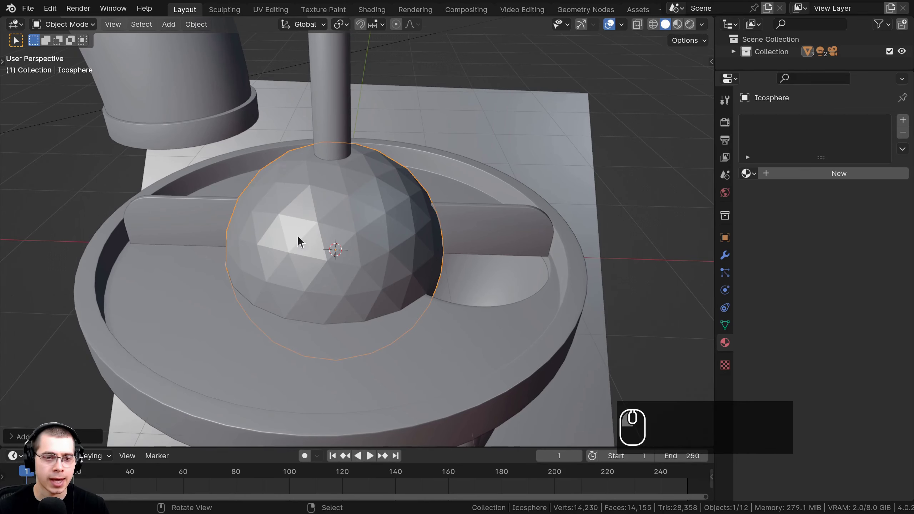
Apply Shade Smooth to the ico sphere
middle_click_drag(299, 242, 322, 133)
key("w")
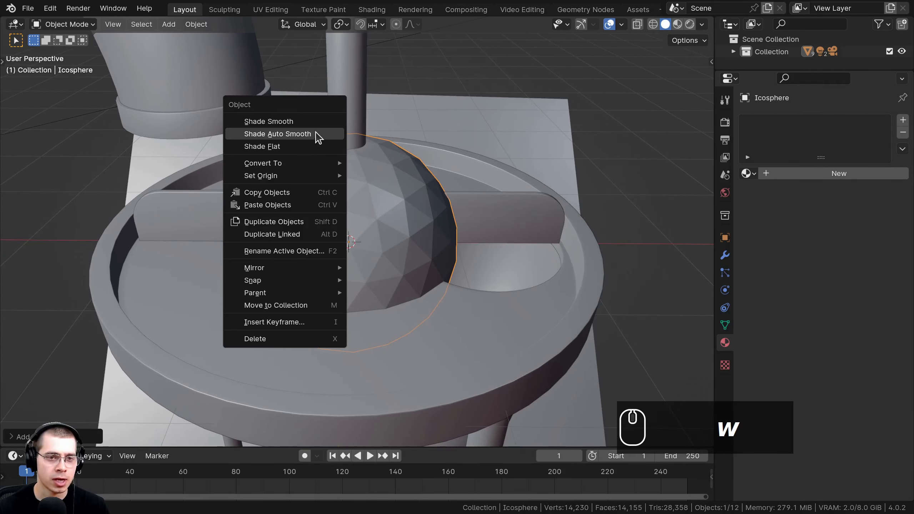
left_click(304, 122)
Move the sphere up to just above the upper opening of the curved pipe, adjusting its height along Z
scroll(332, 204, "down", 4)
middle_click_drag(333, 204, 467, 276, "shift")
key("g")
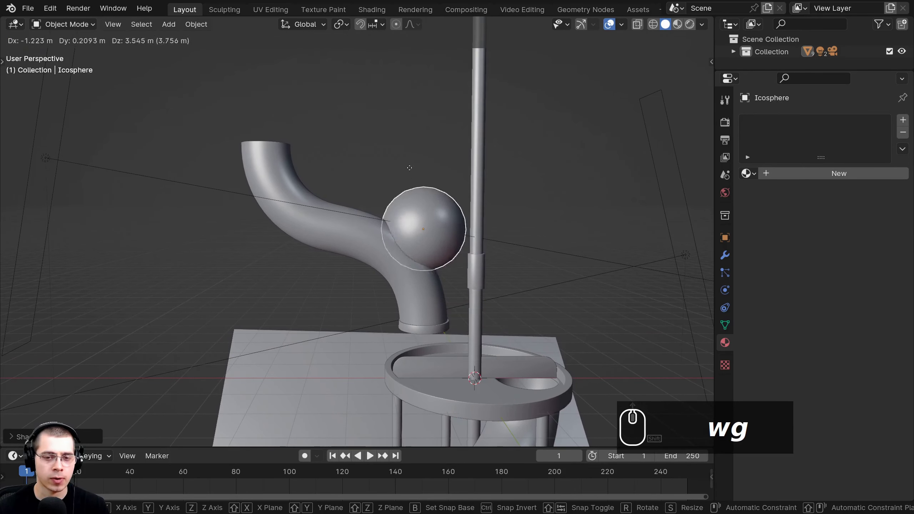
left_click(367, 137)
key("g")
middle_click_drag(367, 137, 400, 152, "shift")
right_click(403, 159)
key("g")
key("z")
left_click(396, 138)
Scale the whole sphere mesh down in Edit Mode so it is smaller than the pipe's opening
key("Tab")
middle_click_drag(507, 135, 542, 155)
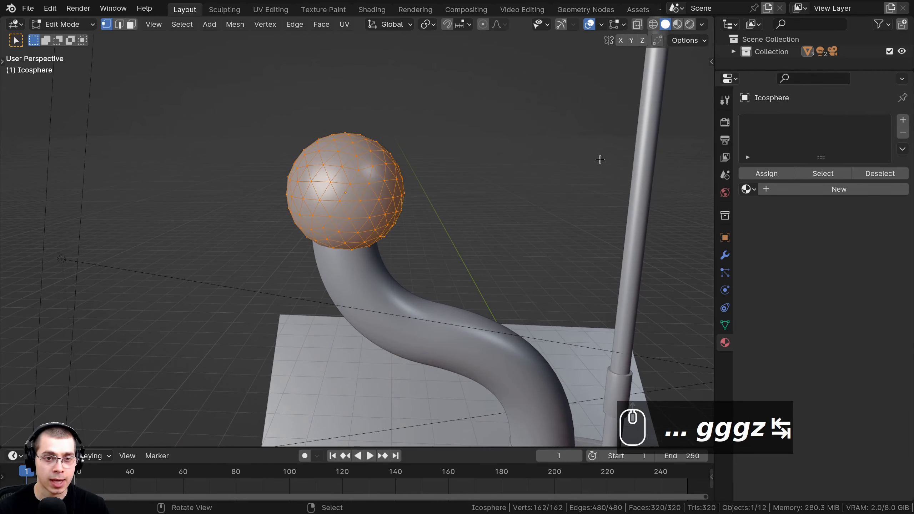
key("s")
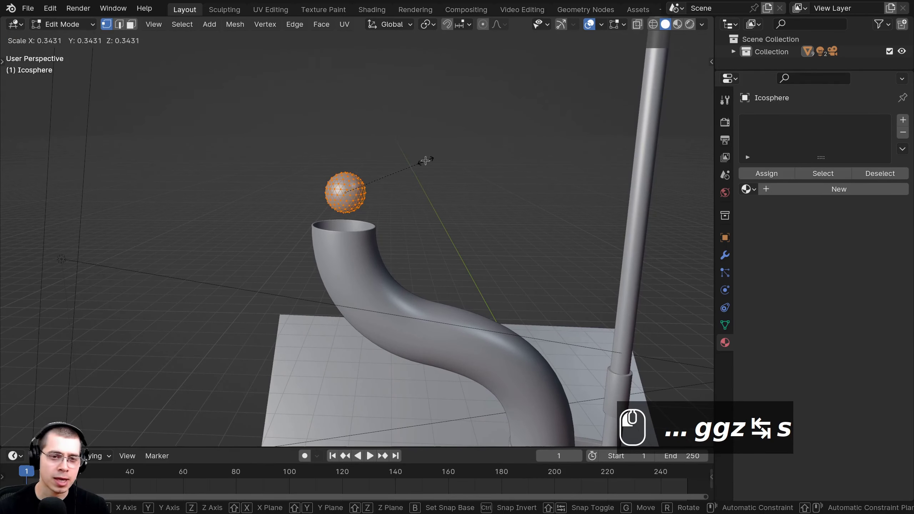
left_click(425, 161)
middle_click_drag(470, 145, 439, 165)
key("s")
left_click(471, 164)
scroll(442, 166, "up", 1)
key("Tab")
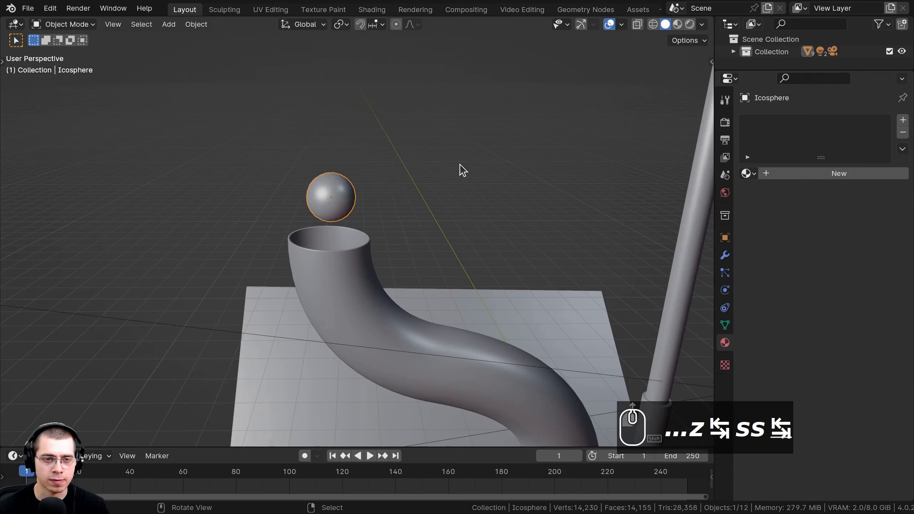
Fine-tune the size of the sphere mesh in Edit Mode to fit inside the pipe
middle_click_drag(383, 173, 405, 189)
key("Tab")
key("s")
left_click(422, 195)
scroll(446, 202, "down", 5)
middle_click_drag(456, 205, 363, 113)
key("KP_Decimal")
key("Tab")
scroll(451, 201, "down", 5)
key("s")
Reposition the sphere centrally over the pipe's upper opening and adjust its height along Z
key("g")
left_click(521, 161)
key("g")
left_click(326, 183)
middle_click_drag(325, 182, 303, 182)
key("g")
left_click(495, 233)
scroll(491, 230, "down", 1)
key("g")
key("z")
left_click(379, 187)
Reselect the sphere and switch the viewport to rendered shading
key("a")
scroll(379, 190, "down", 5)
middle_click_drag(294, 134, 369, 210, "shift")
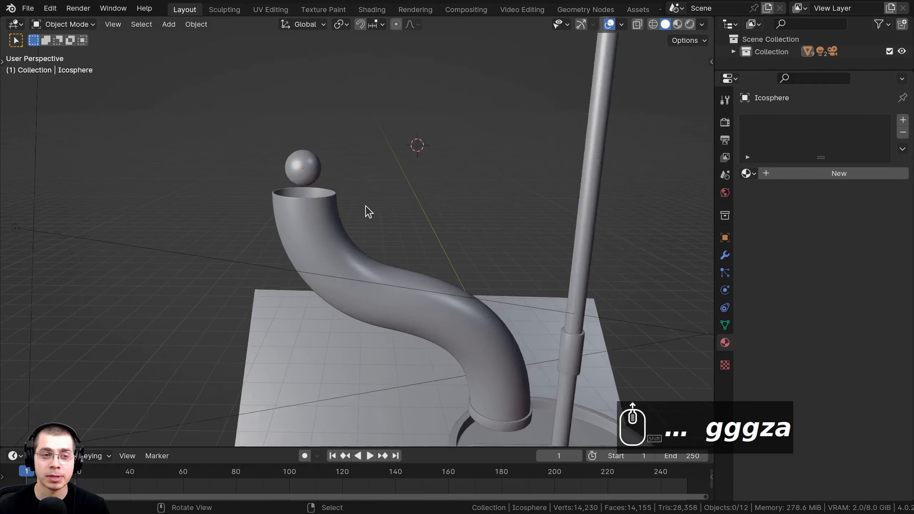
scroll(326, 174, "up", 4)
left_click(290, 122, "shift")
middle_click_drag(290, 122, 391, 223, "shift")
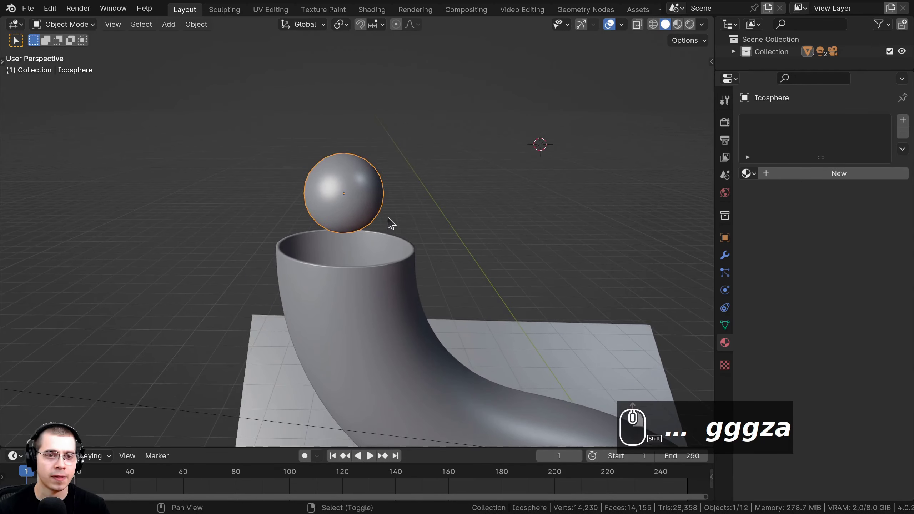
key("z")
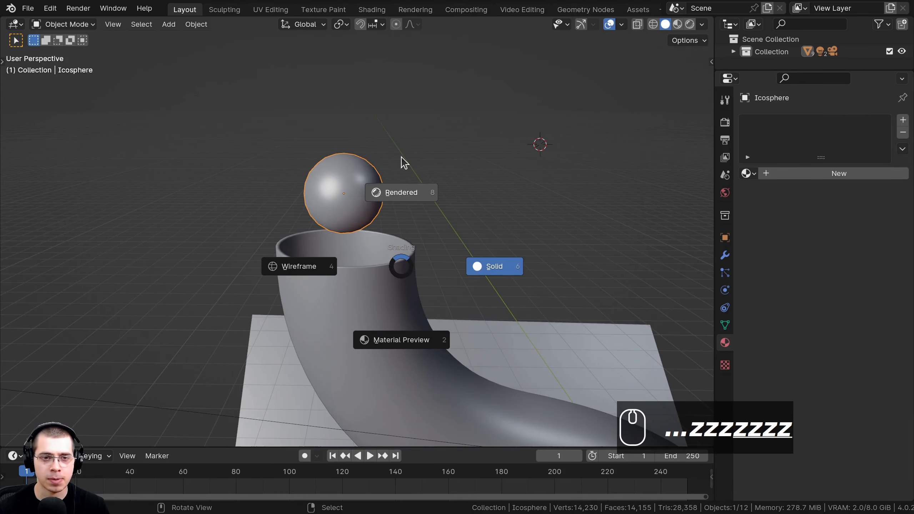
scroll(405, 180, "up", 2)
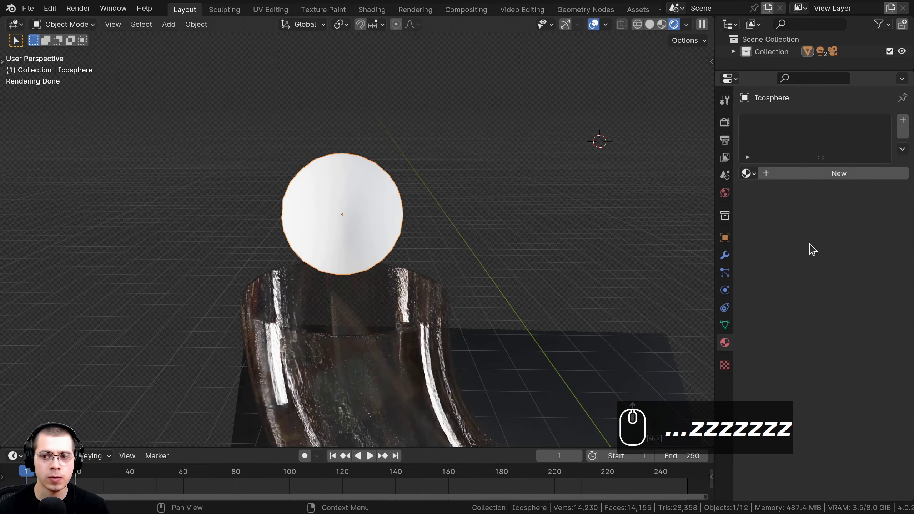
Give the sphere a new material named Balls
left_click(819, 175)
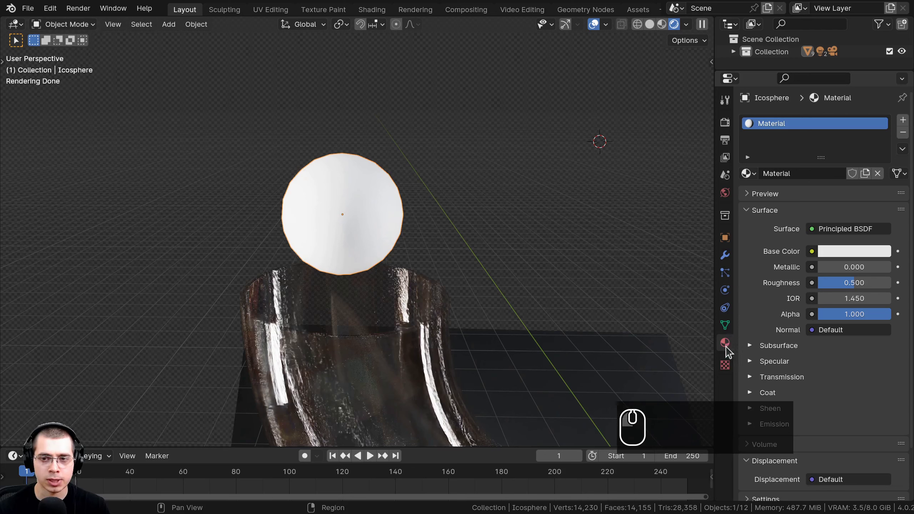
left_click(774, 173)
type("Balls")
key("Return")
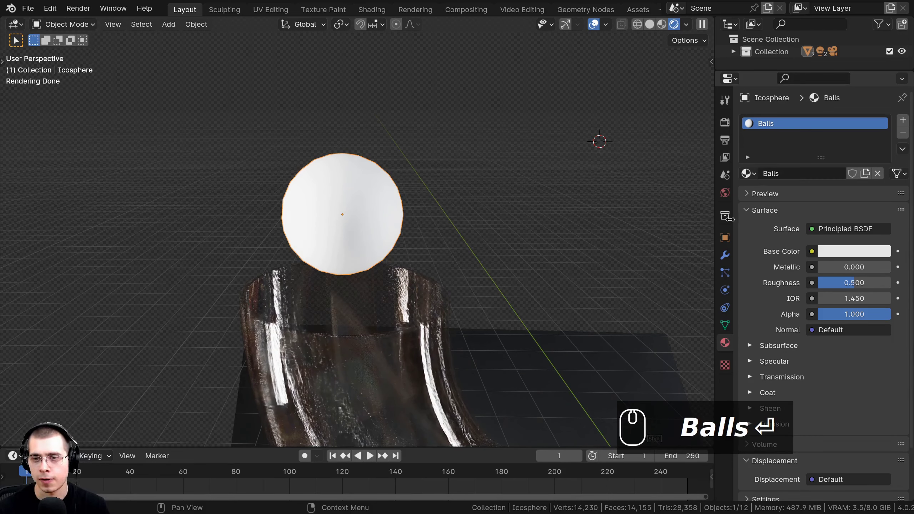
Make the Balls material's base color blue and set its roughness to 0.35
left_click(825, 253)
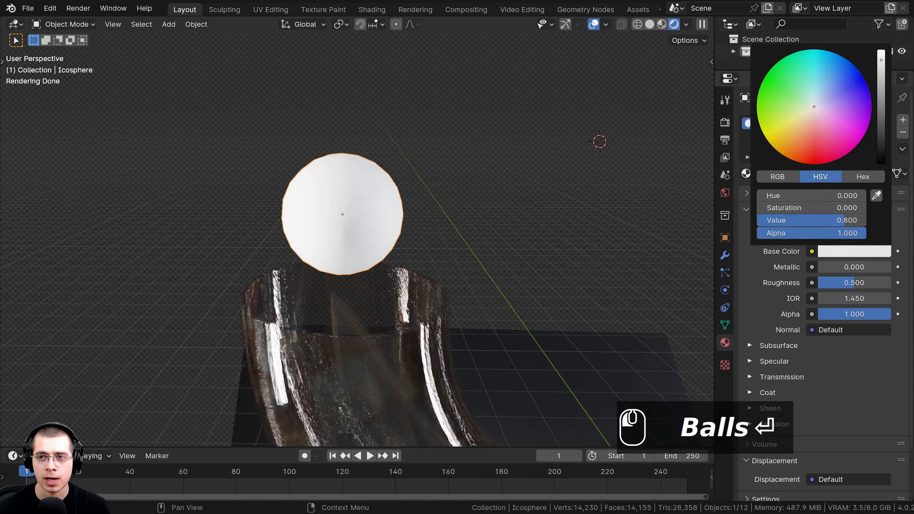
left_click(833, 69)
scroll(833, 71, "down", 7)
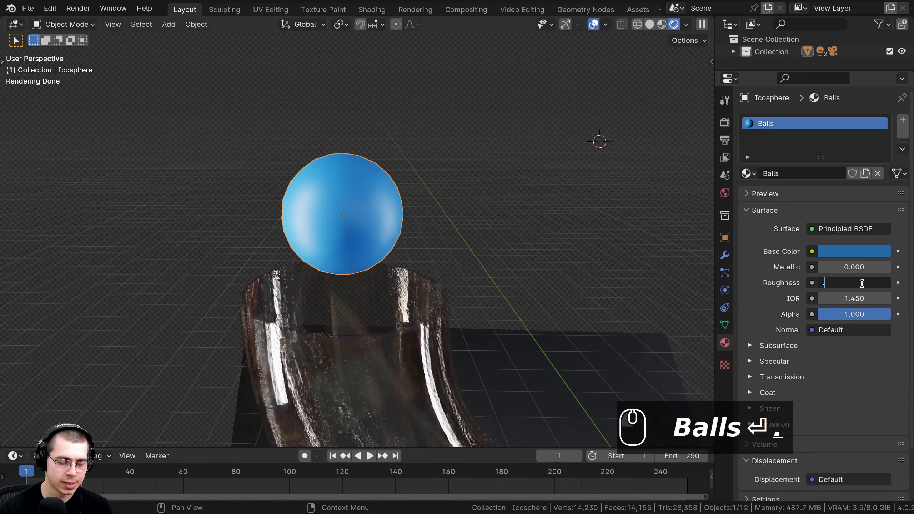
type(".35")
key("Return")
Shift the Balls base color to hue 0.619, saturation 0.974 and value 0.388, and deselect everything
middle_click_drag(385, 291, 435, 283)
left_click(828, 252)
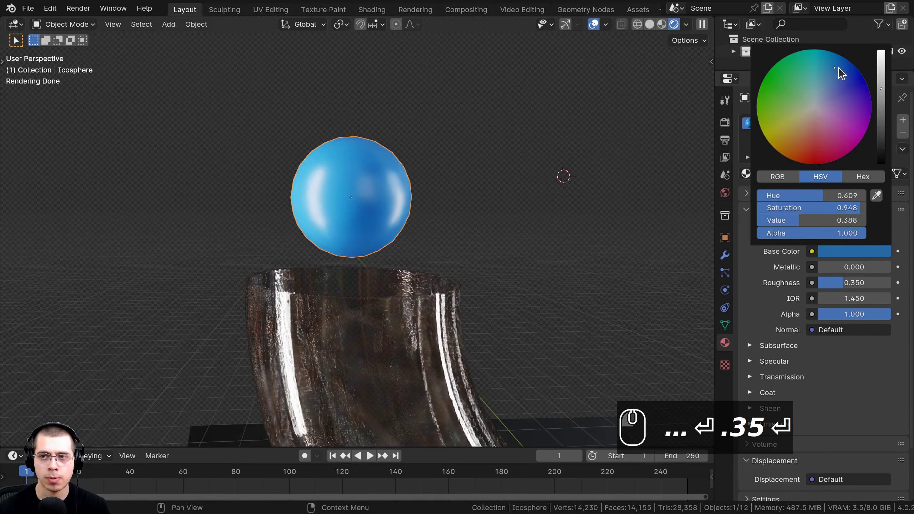
left_click_drag(838, 69, 837, 65)
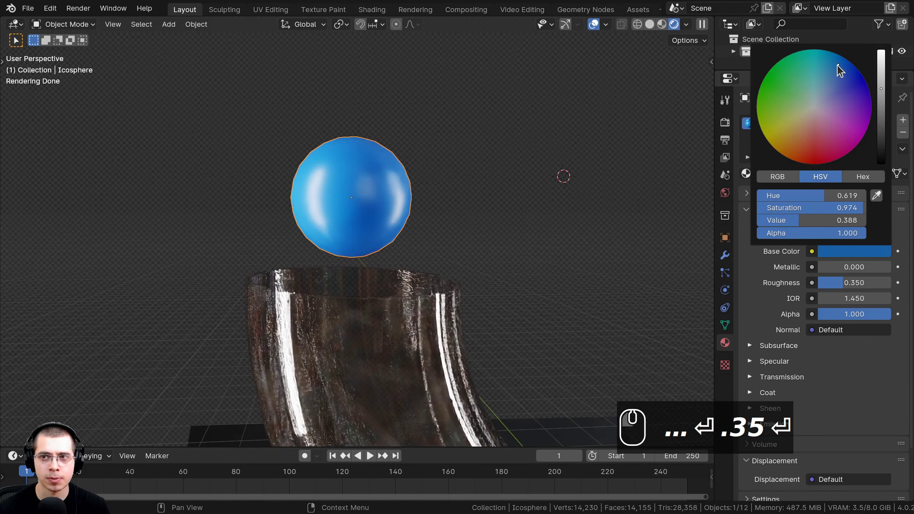
key("a")
scroll(302, 220, "down", 5)
middle_click_drag(302, 220, 306, 245)
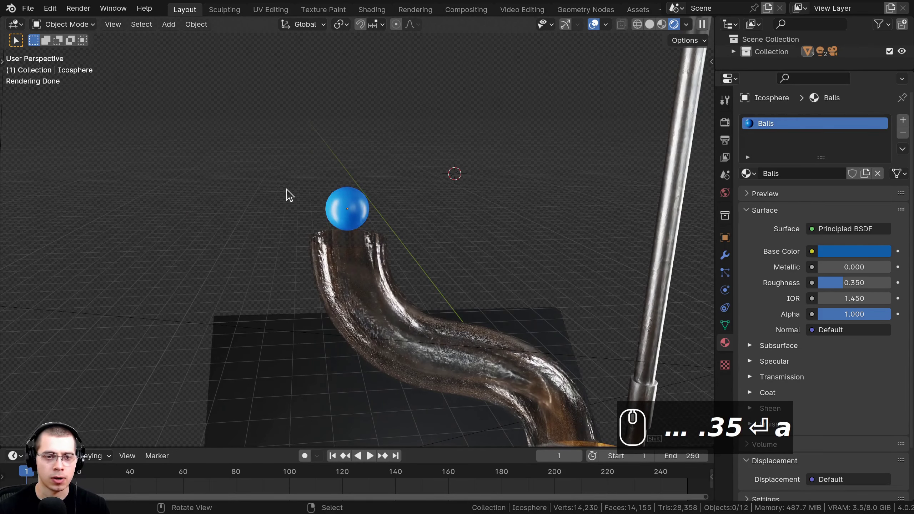
Return the viewport to solid shading and scale the sphere mesh slightly smaller in Edit Mode
key("z")
left_click(525, 221)
mouse_move(525, 221)
middle_mouse_down()
mouse_move(396, 202)
mouse_move(369, 214)
mouse_move(308, 159)
middle_mouse_up()
key("Tab")
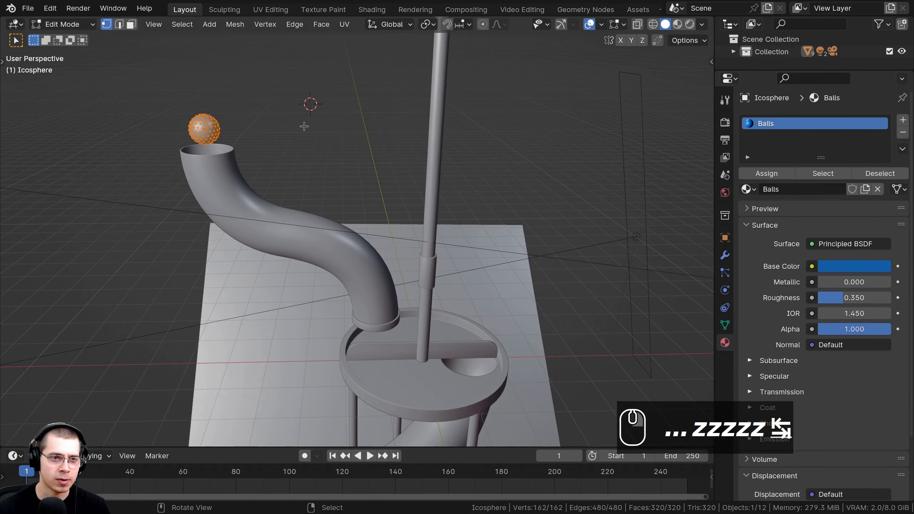
key("s")
left_click(288, 123)
key("Tab")
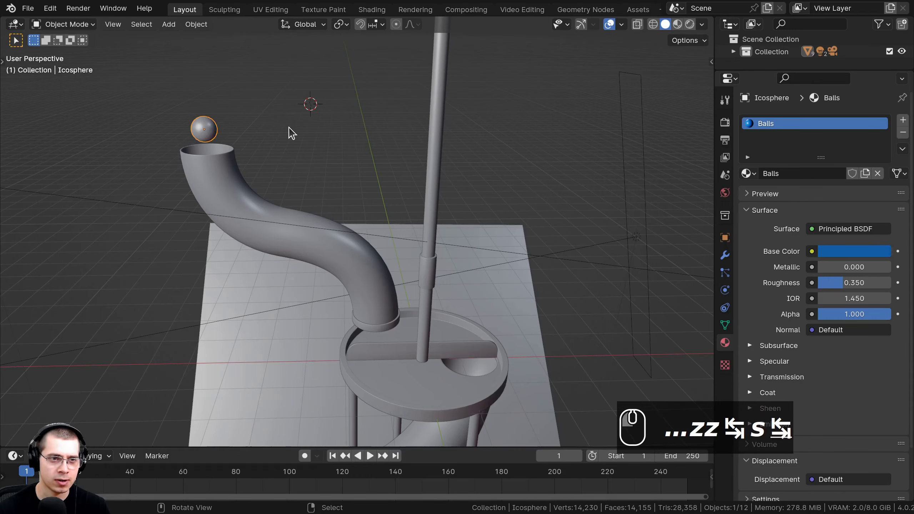
Clear the selection and save the file
middle_click_drag(286, 132, 283, 162)
key("alt+a")
scroll(254, 160, "up", 4)
key("ctrl+s")
Add rigid body physics of type Active to the sphere
scroll(236, 165, "up", 4)
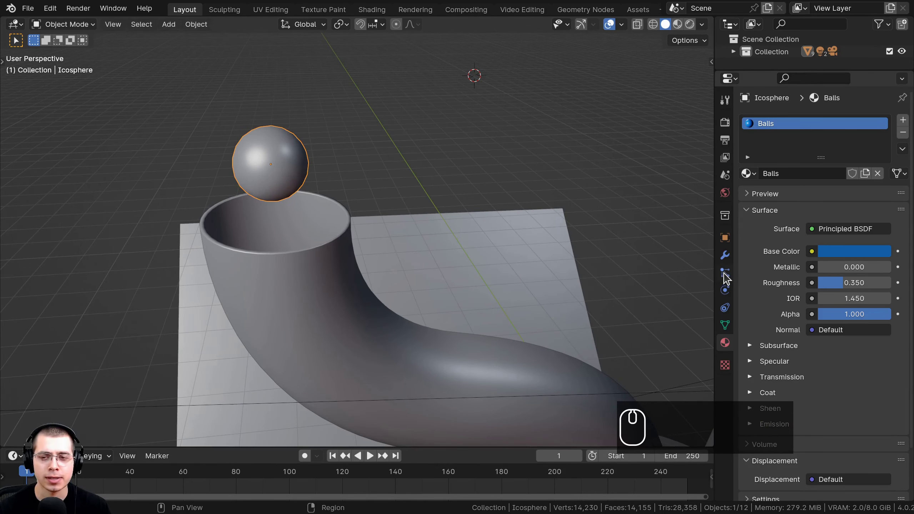
left_click(727, 296)
left_click_drag(714, 288, 706, 288)
key("g")
right_click(301, 179)
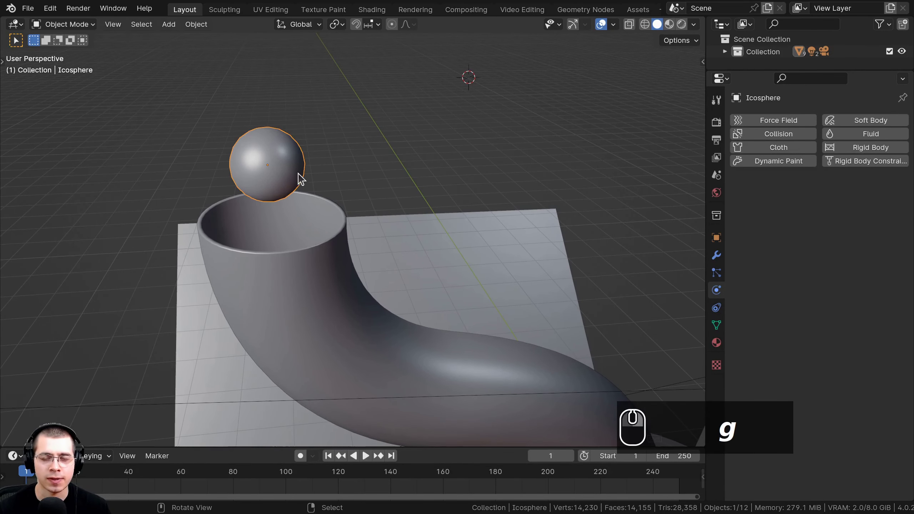
left_click(850, 147)
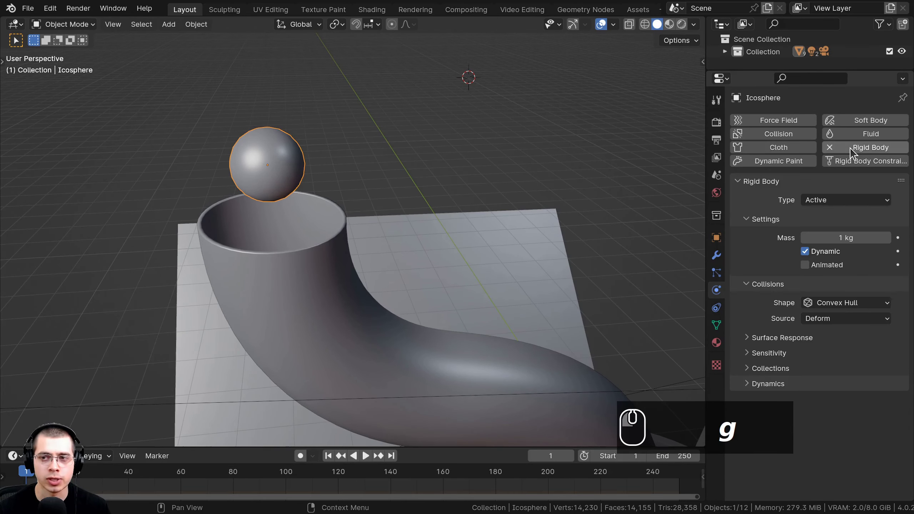
Enlarge the timeline and play the ball's rigid body simulation, rewinding to the first frame between playbacks
scroll(371, 389, "down", 3)
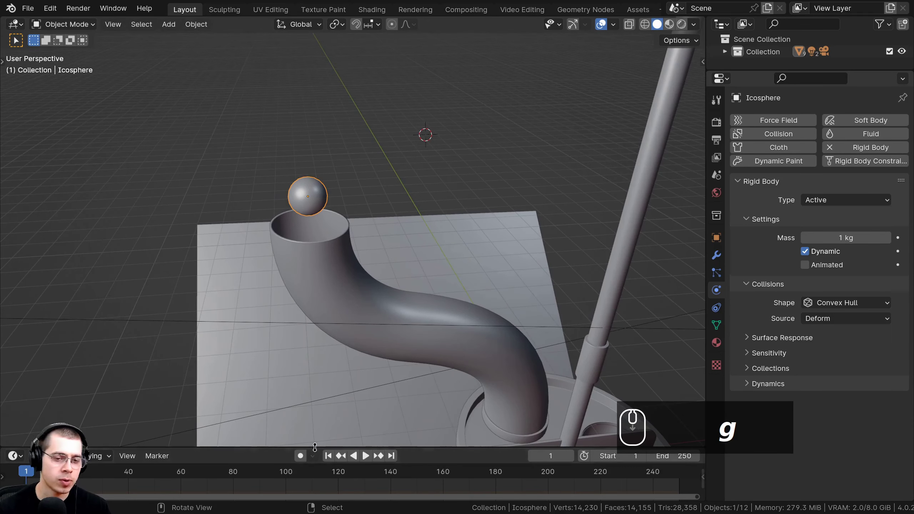
left_click_drag(315, 447, 316, 419)
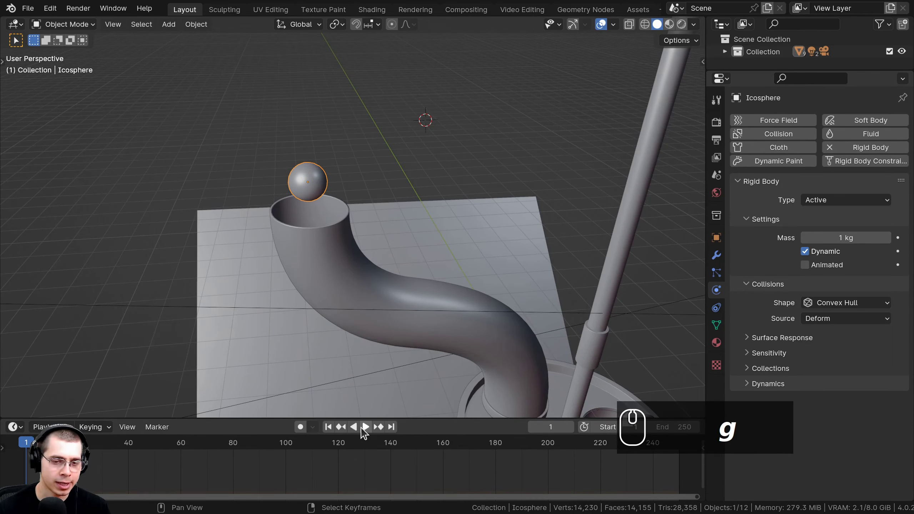
key("space")
scroll(349, 284, "down", 5)
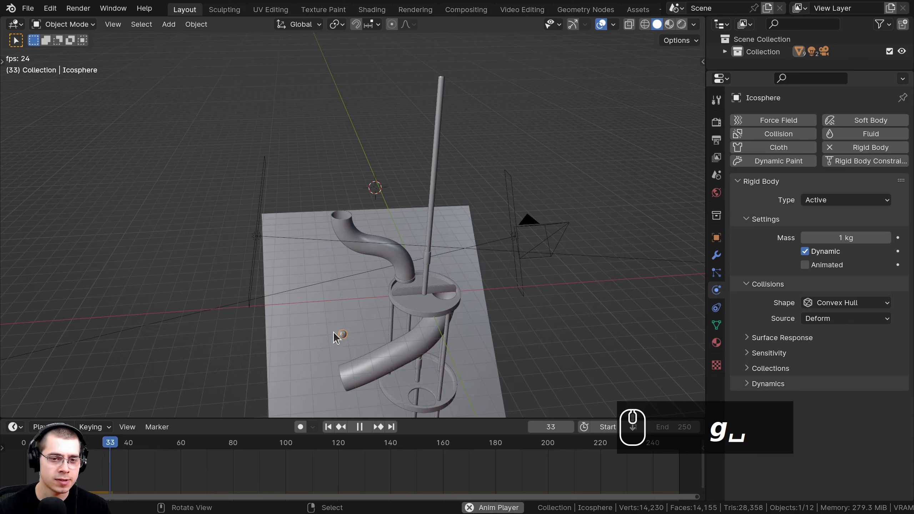
key("space")
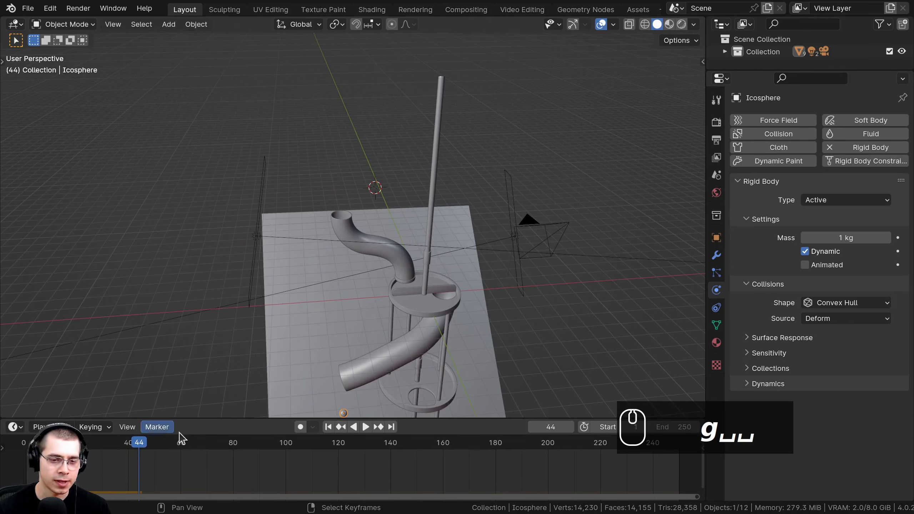
left_click(331, 428)
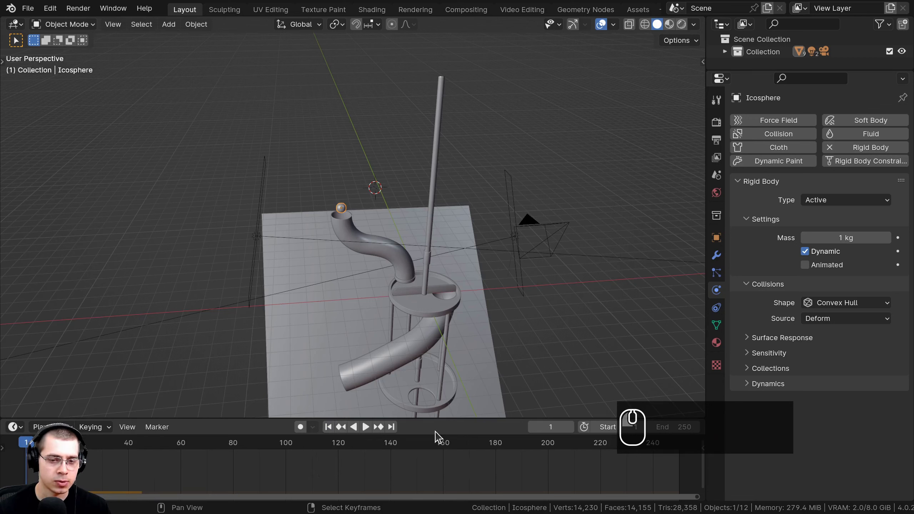
left_click(391, 427)
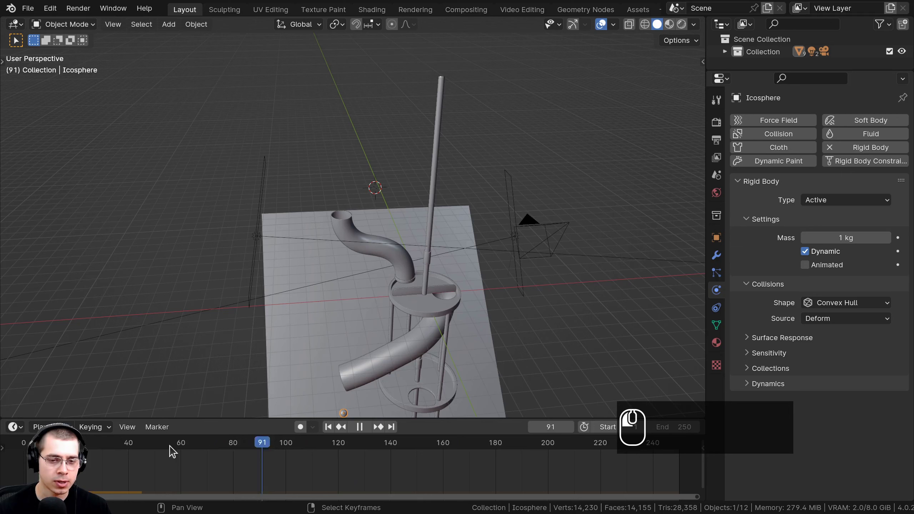
Replay the ball's fall up close at the upper pipe's opening and return to frame 0
scroll(296, 280, "up", 5)
key("space")
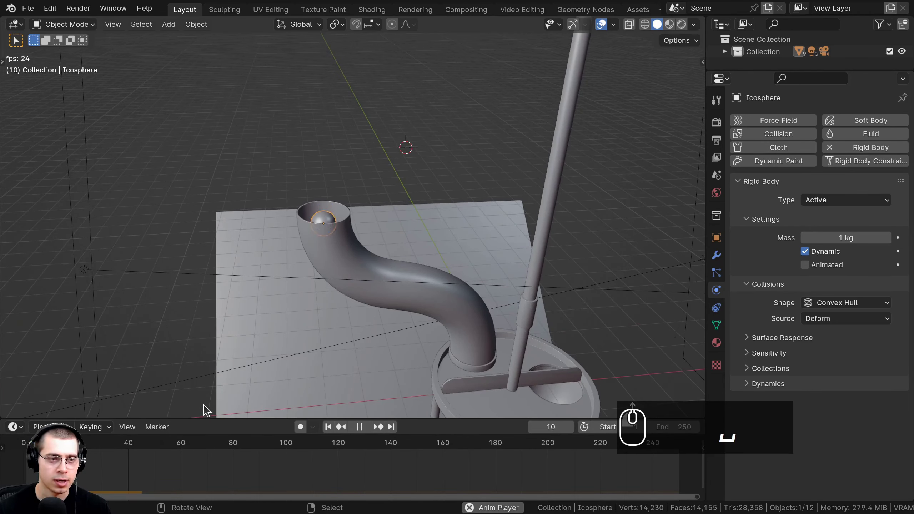
key("space")
left_click(22, 441)
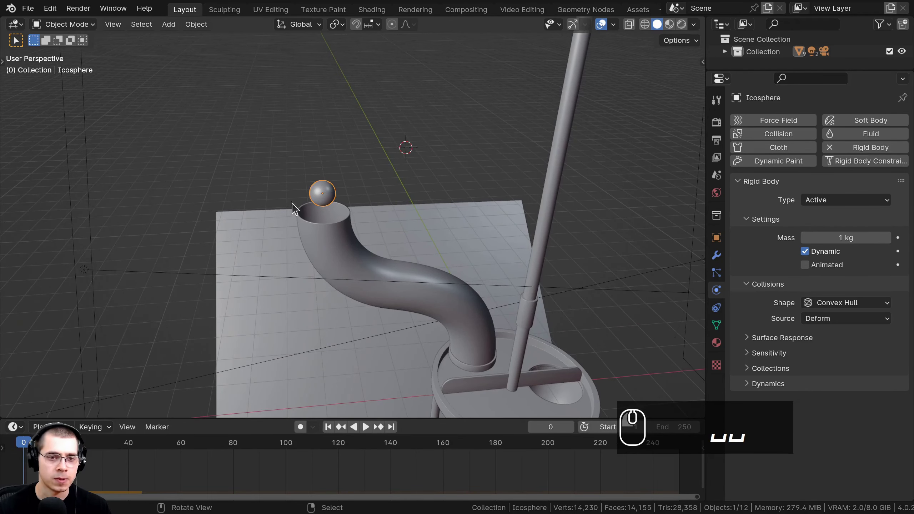
key("space")
key("space")
left_click(22, 441)
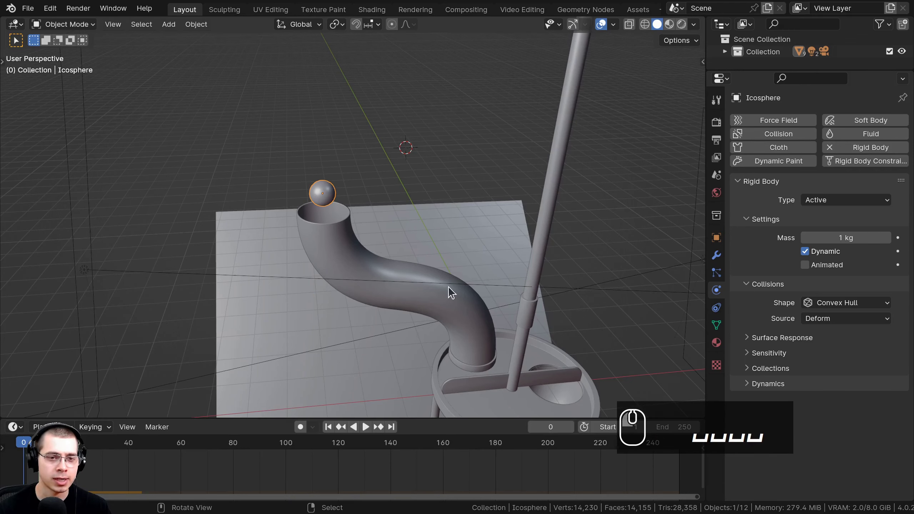
Add rigid body physics to the upper pipe and test it by playing the simulation
scroll(362, 222, "up", 5)
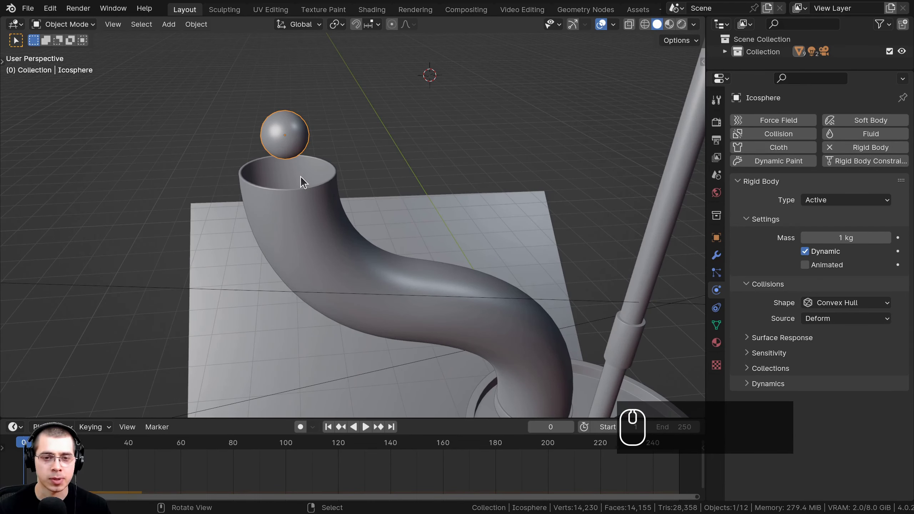
left_click(300, 175)
middle_click_drag(288, 202, 288, 190, "shift")
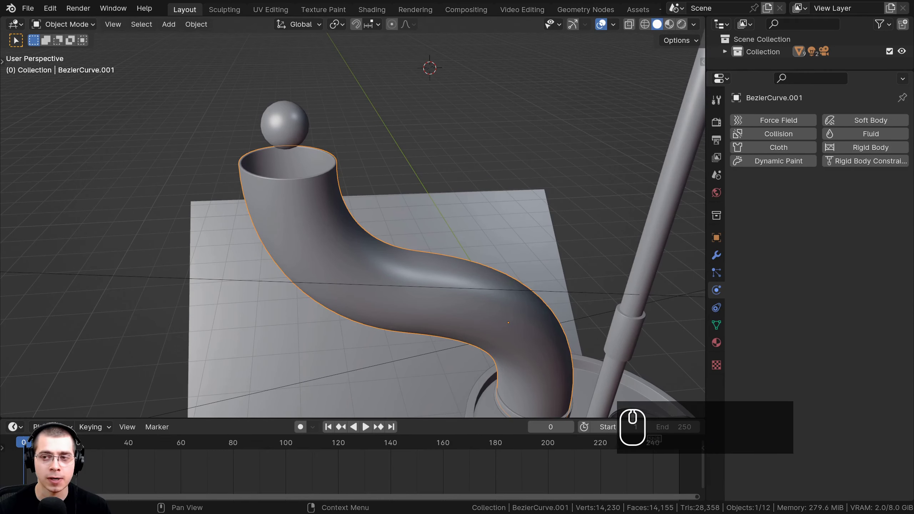
left_click(842, 150)
middle_click_drag(403, 295, 421, 238)
key("space")
key("Escape")
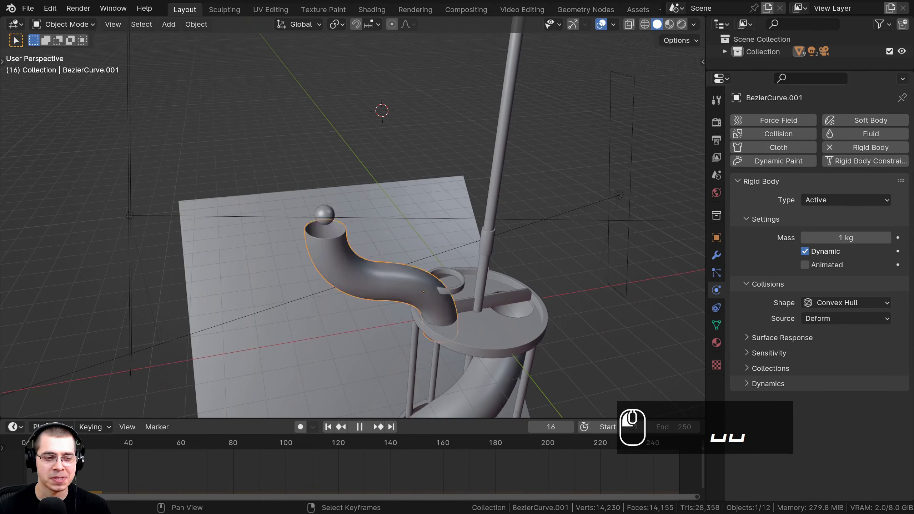
Set the upper pipe's rigid body type to Passive
scroll(324, 144, "up", 5)
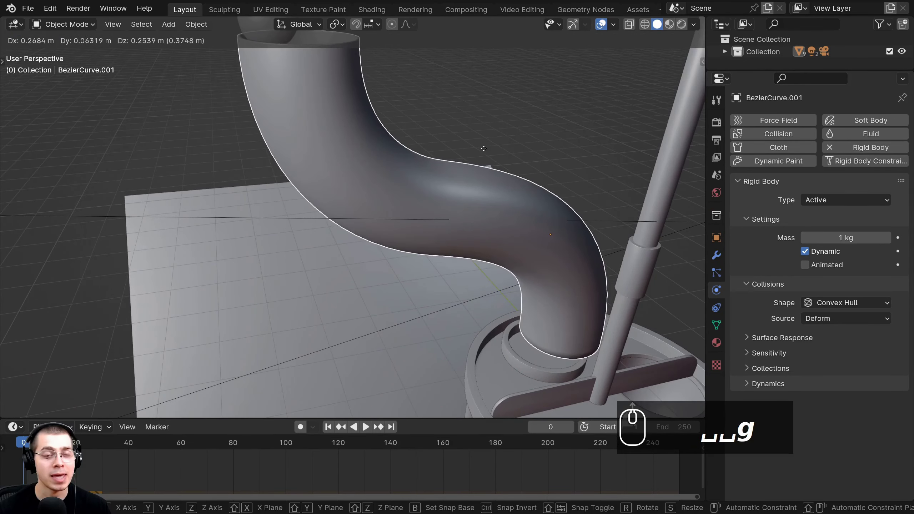
scroll(328, 140, "down", 2)
middle_click_drag(448, 215, 423, 233, "shift")
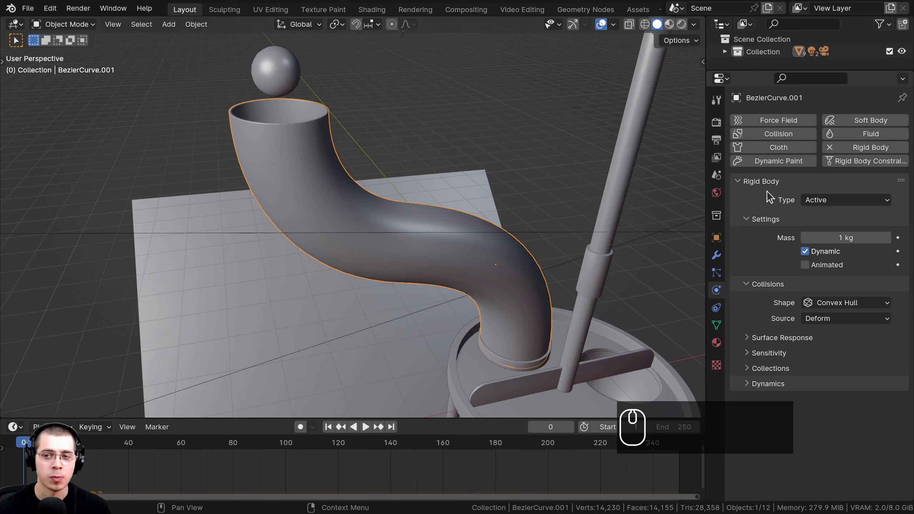
left_click(828, 201)
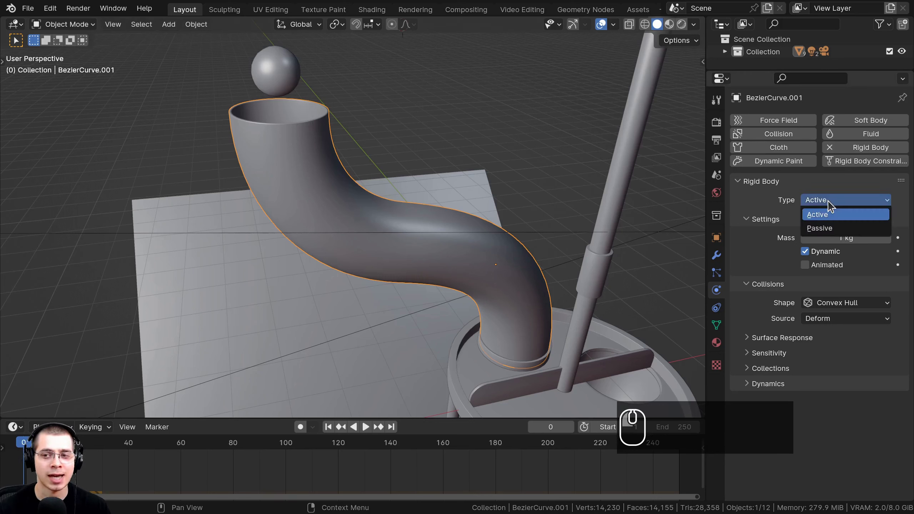
left_click(834, 226)
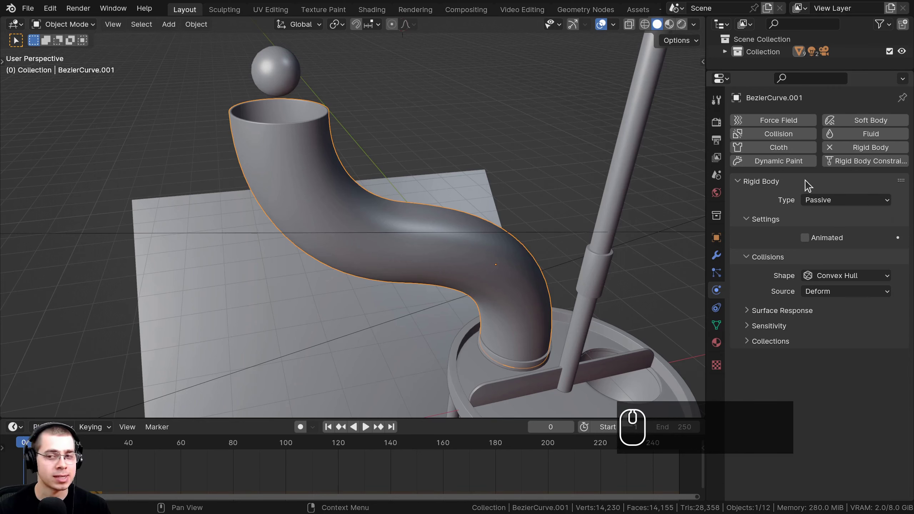
Play the simulation to examine how the ball meets the passive pipe's opening, and return to frame 0
middle_click_drag(315, 172, 315, 182)
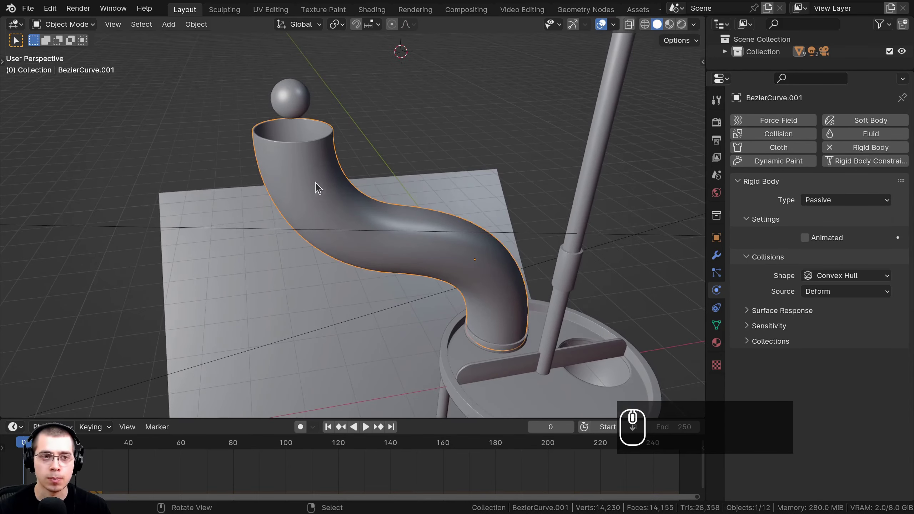
middle_click_drag(298, 113, 299, 147)
key("space")
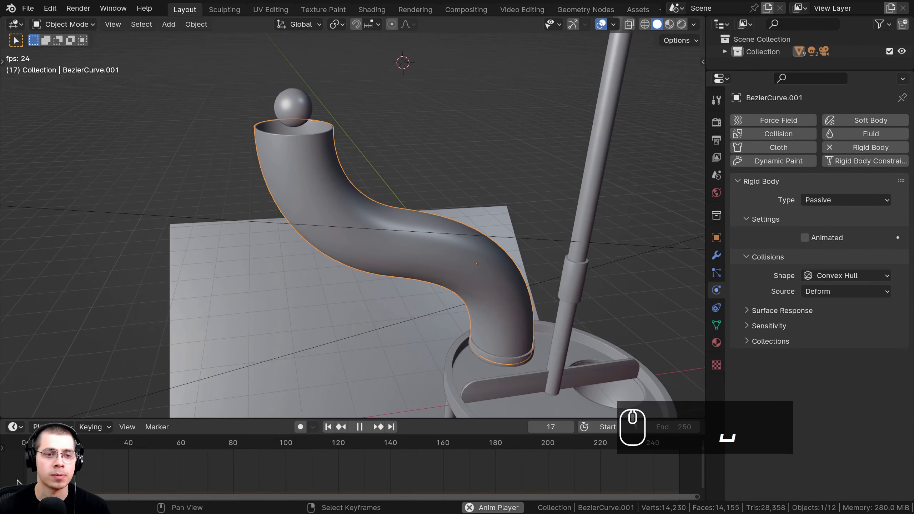
scroll(280, 216, "up", 5)
key("space")
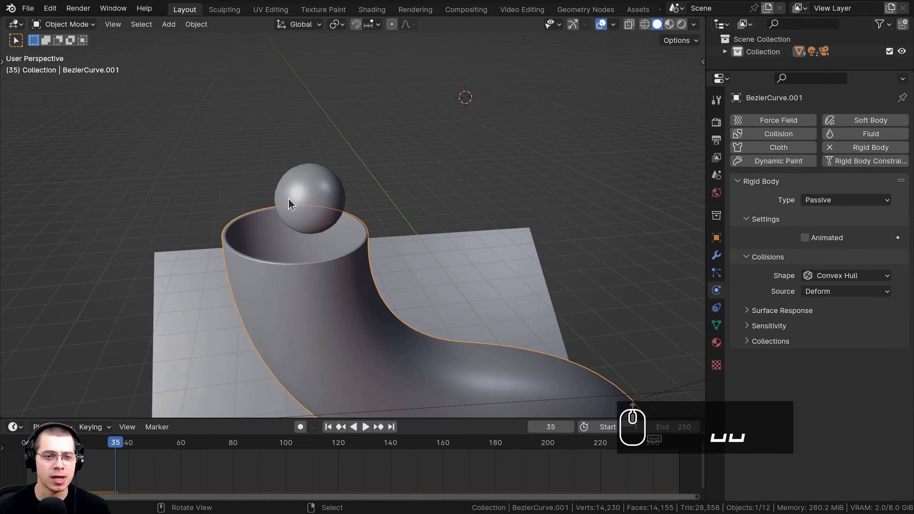
scroll(316, 206, "up", 3)
middle_click_drag(331, 216, 297, 158)
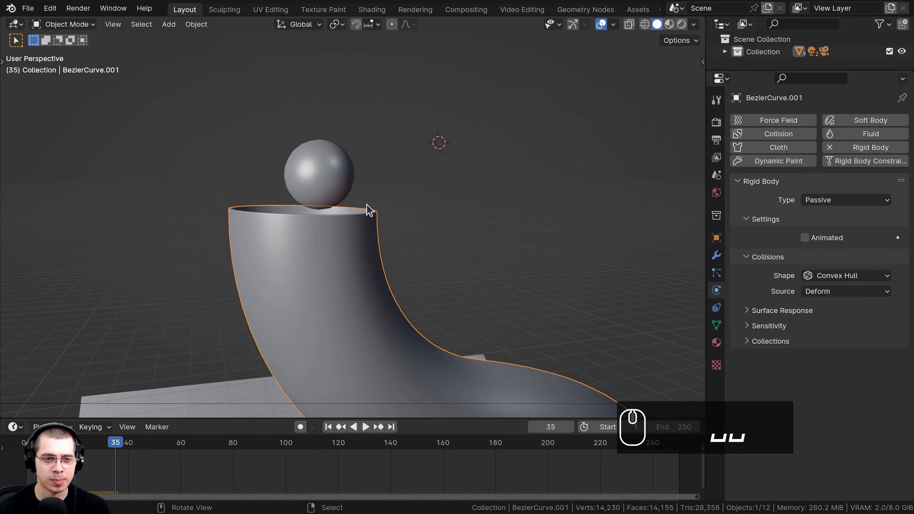
left_click(24, 442)
mouse_move(604, 249)
middle_mouse_down()
mouse_move(575, 286)
mouse_move(608, 253)
middle_mouse_up()
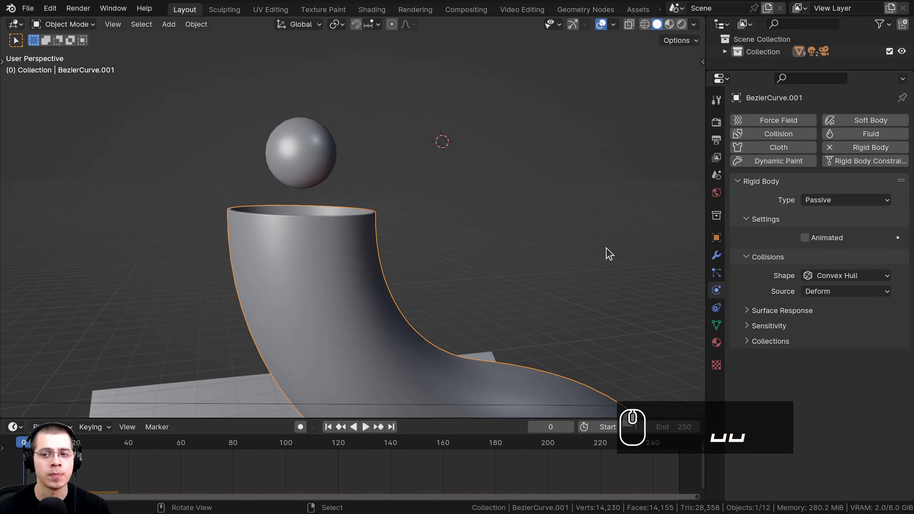
Set the upper pipe's rigid body collision shape to Mesh
mouse_move(498, 149)
middle_mouse_down()
mouse_move(469, 204)
mouse_move(481, 148)
middle_mouse_up()
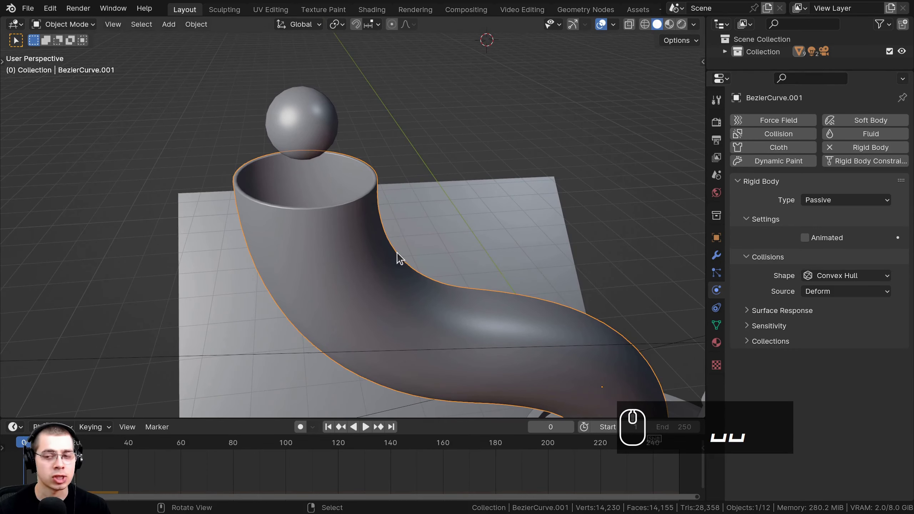
middle_click_drag(397, 254, 401, 274, "shift")
scroll(558, 280, "up", 1)
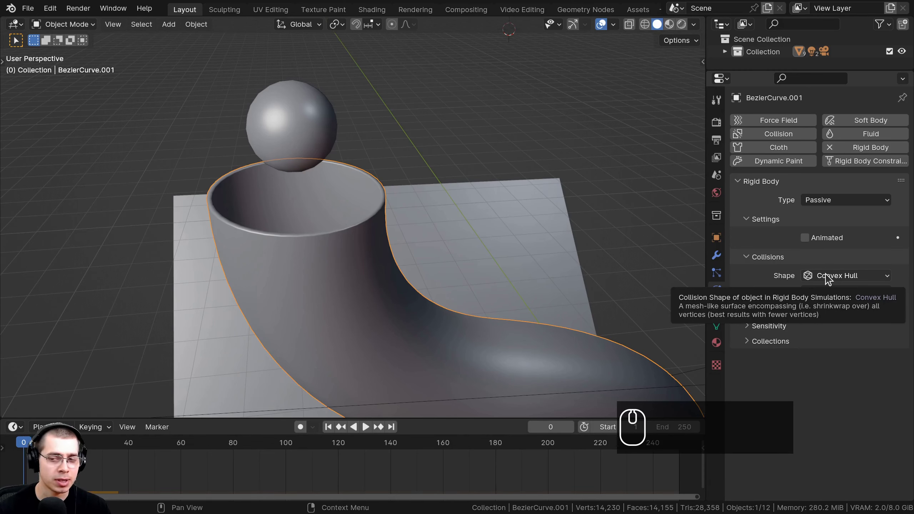
scroll(361, 203, "up", 2)
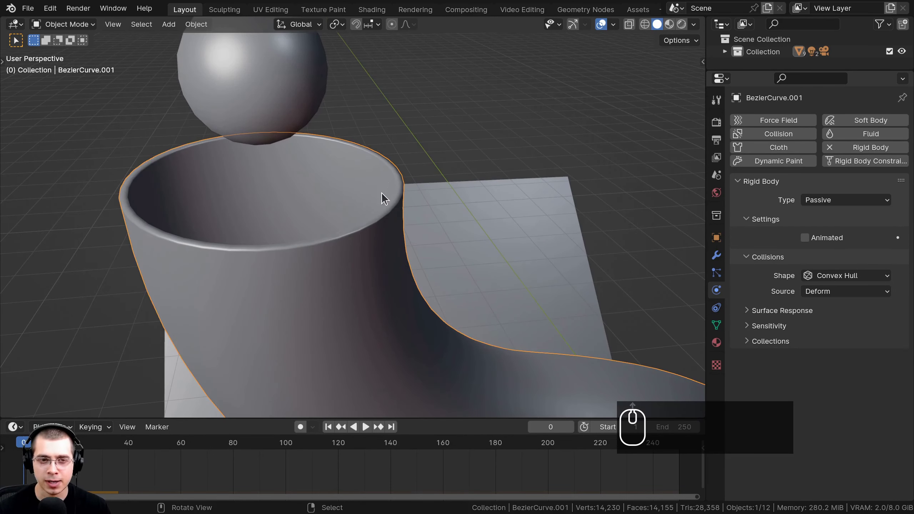
key("Tab")
key("Tab")
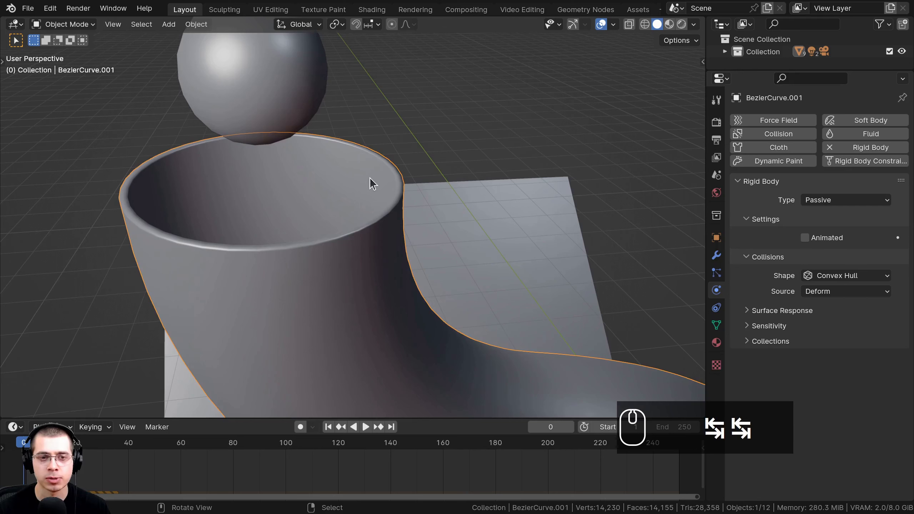
left_click(822, 276)
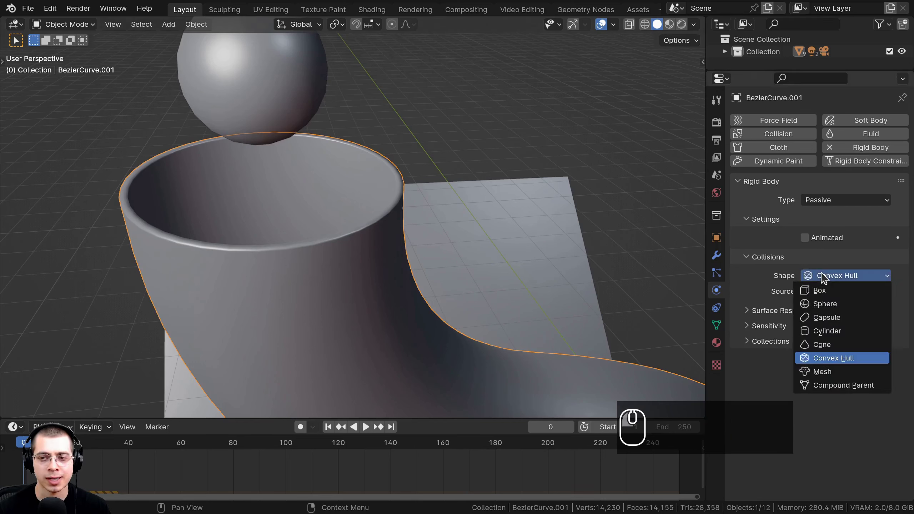
left_click(824, 373)
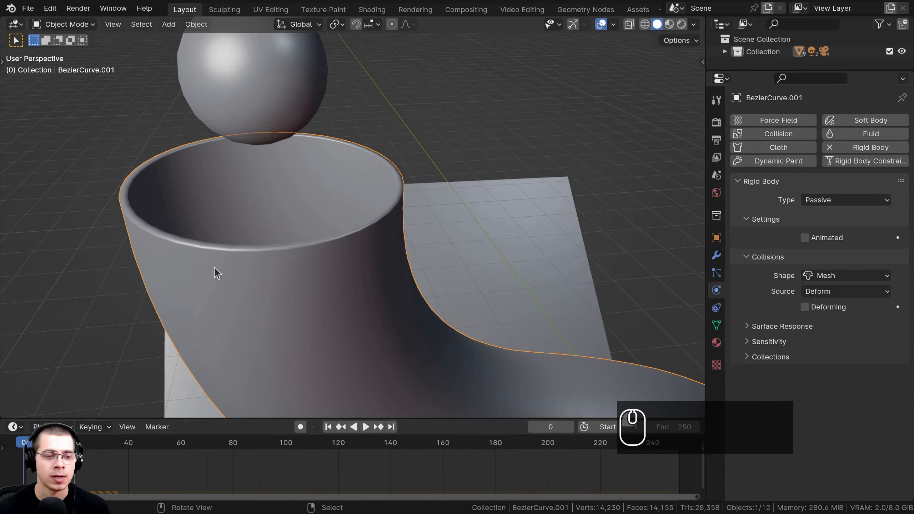
Play the simulation with the new pipe collision shape, return to frame 0 and inspect the pipe's mesh in Edit Mode
middle_click_drag(214, 268, 320, 327)
key("space")
key("space")
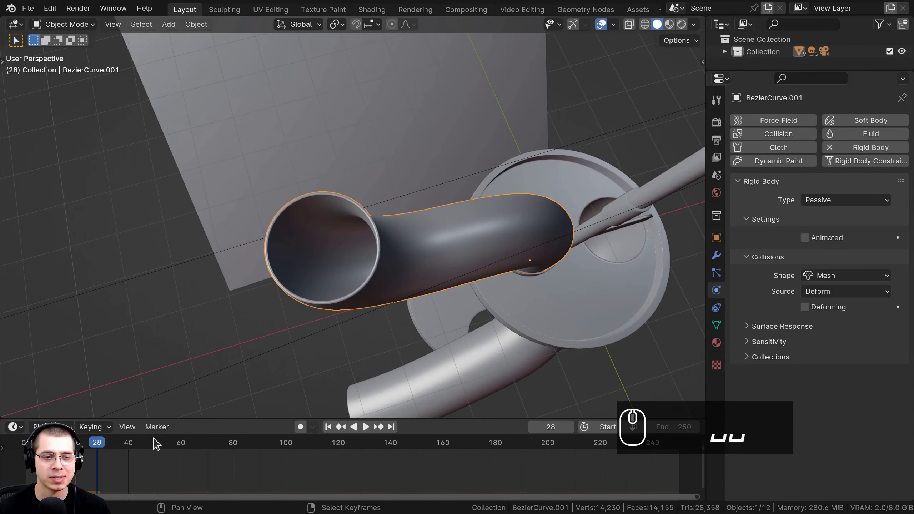
left_click(14, 448)
middle_click_drag(496, 273, 456, 217)
key("Tab")
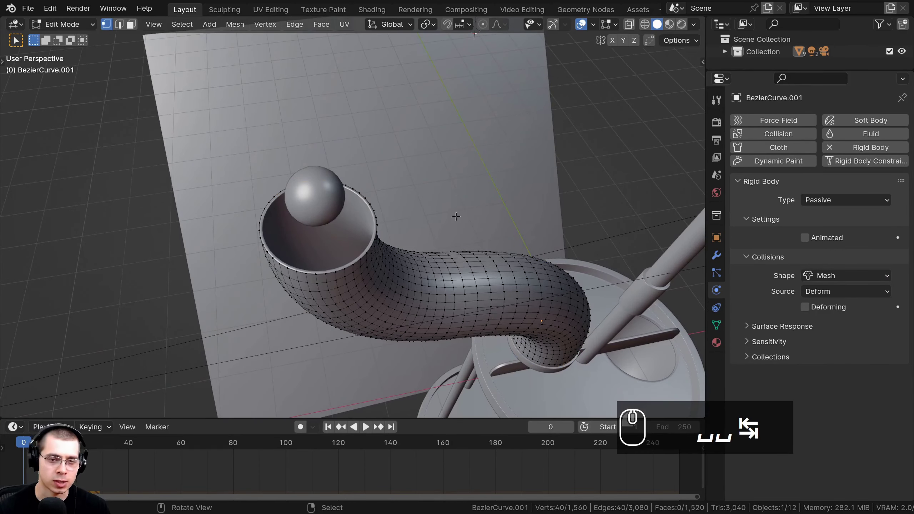
key("Tab")
Switch the viewport to wireframe shading and play the simulation to follow the ball inside the pipe
mouse_move(461, 184)
middle_mouse_down()
mouse_move(414, 157)
mouse_move(444, 159)
mouse_move(439, 169)
middle_mouse_up()
key("z")
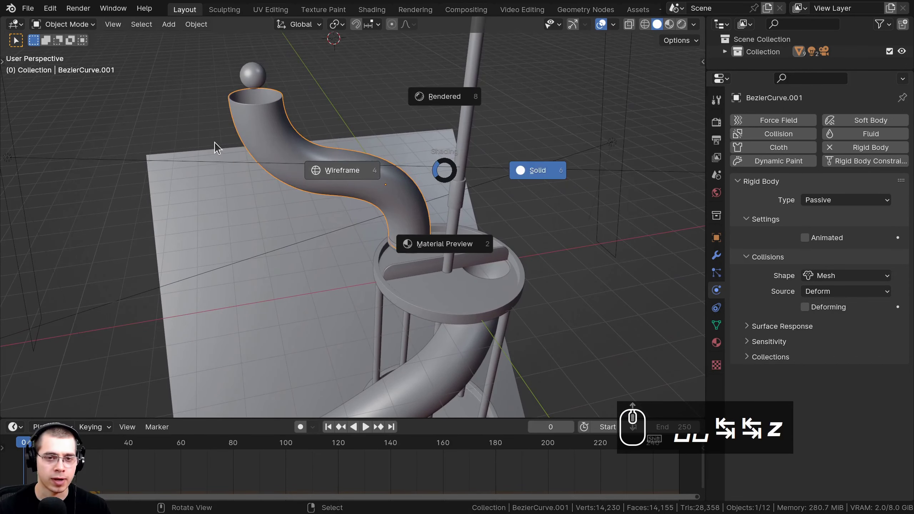
left_click(216, 142)
key("space")
middle_click_drag(249, 116, 271, 142)
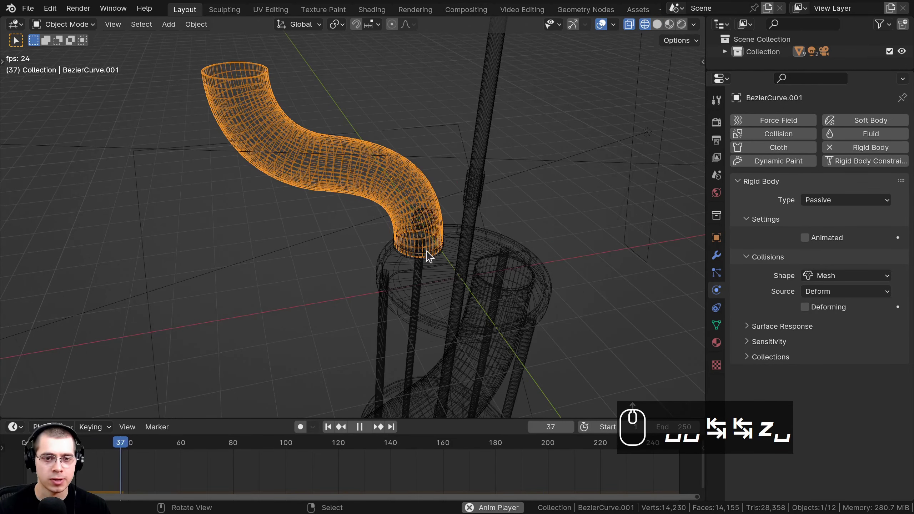
key("space")
Replay the simulation from frame 0 with the ball selected and stop at frame 41, just below the pipe's lower end
left_click(408, 398)
key("ctrl+z")
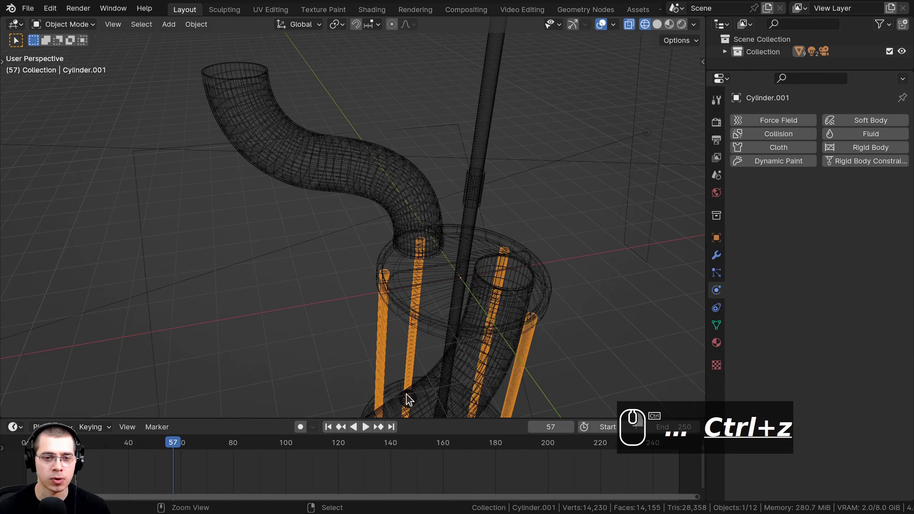
key("space")
left_click(27, 442)
middle_click_drag(181, 112, 169, 106)
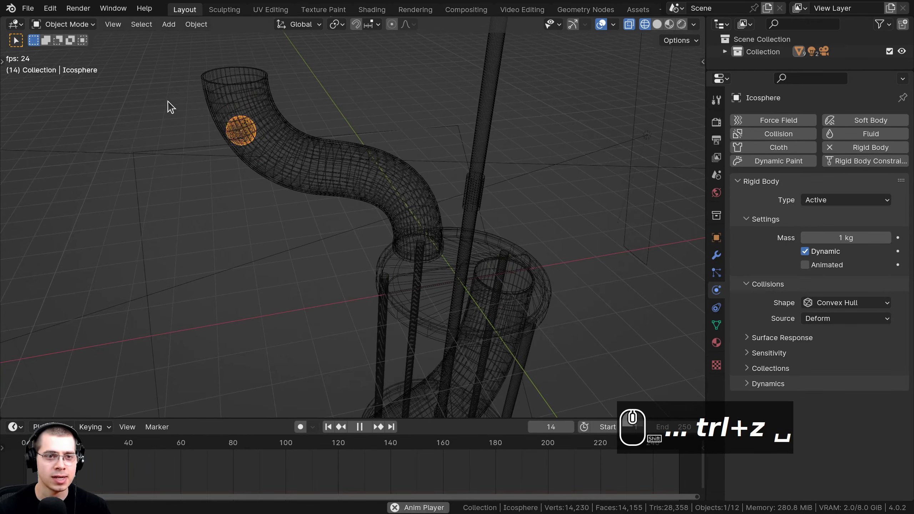
middle_click_drag(310, 123, 403, 267, "shift")
key("space")
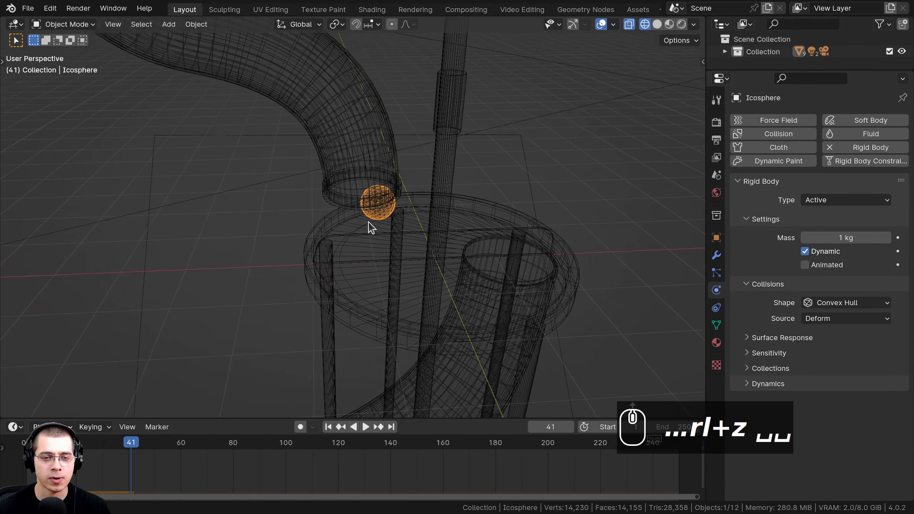
Return to solid shading and add a Passive rigid body to the upper round disc below the pipe
left_click(323, 232)
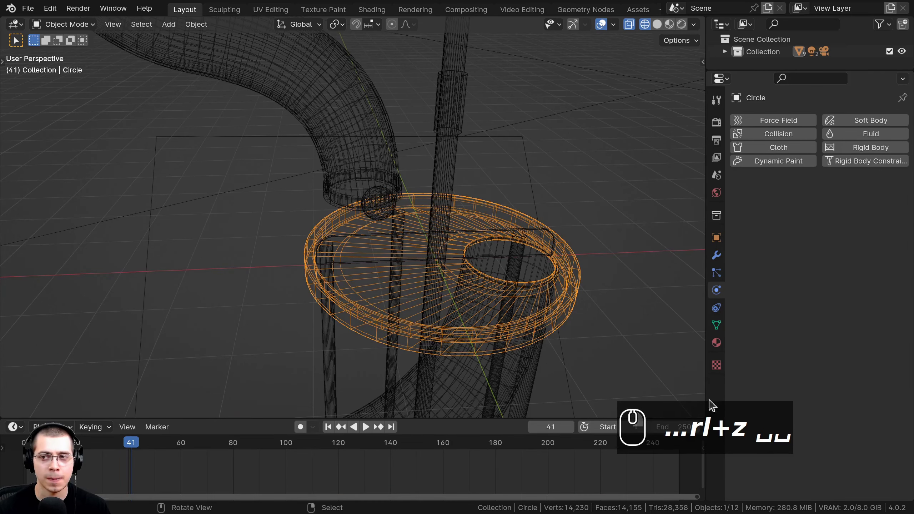
key("z")
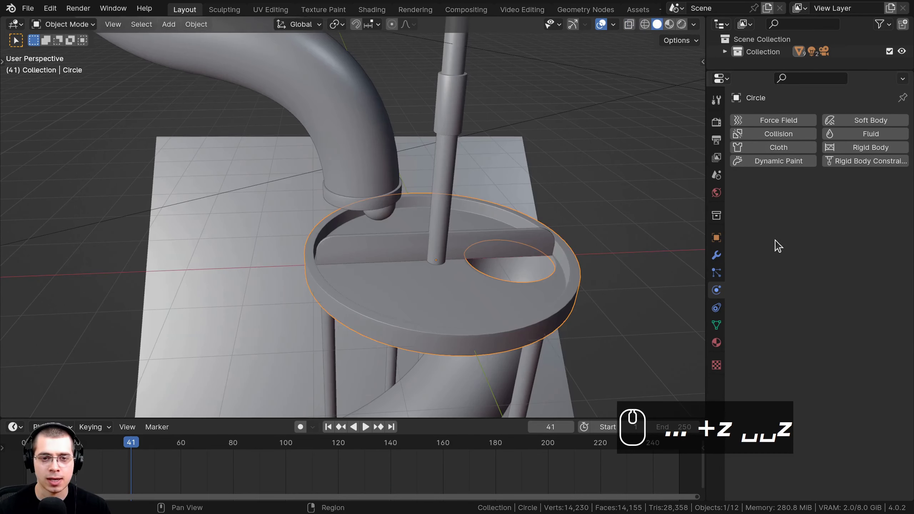
left_click(846, 144)
left_click(812, 202)
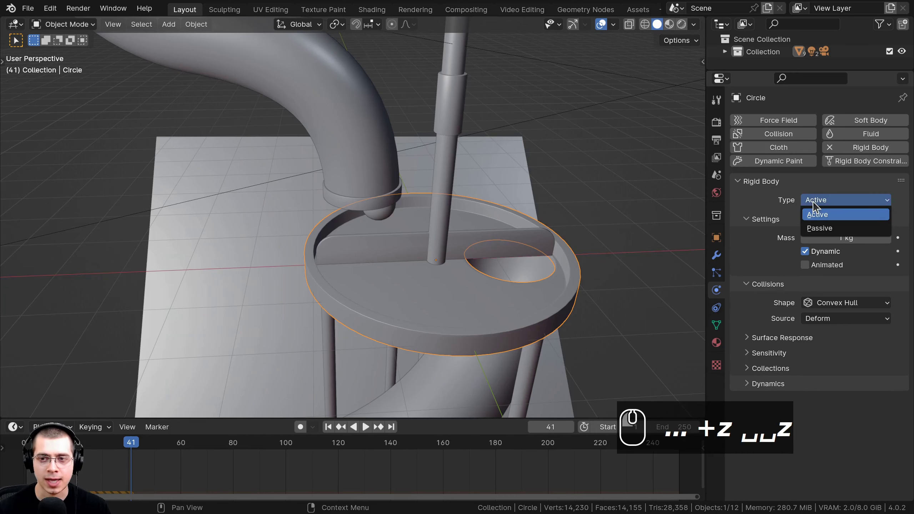
left_click(820, 228)
Play the simulation past frame 54 to check how the ball lands on the disc, stopping at frame 67
key("space")
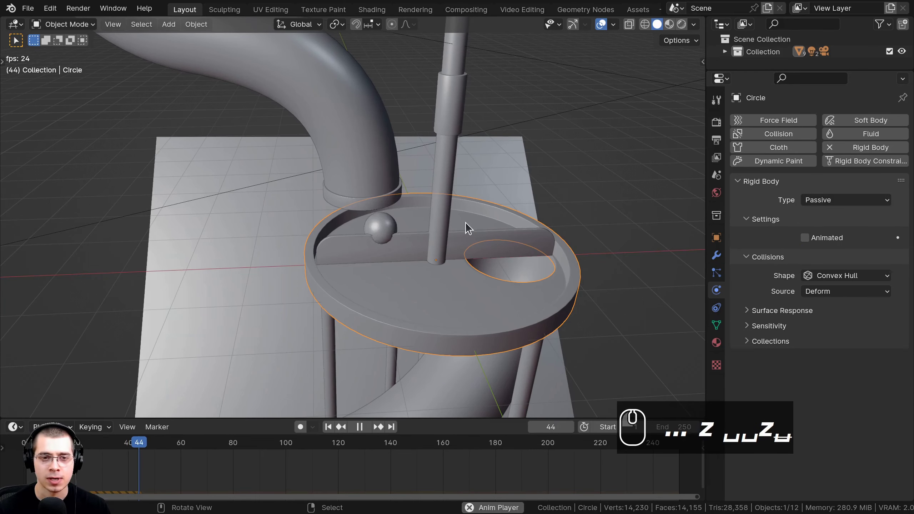
middle_click_drag(467, 226, 409, 284)
key("space")
left_click_drag(233, 437, 165, 442)
key("space")
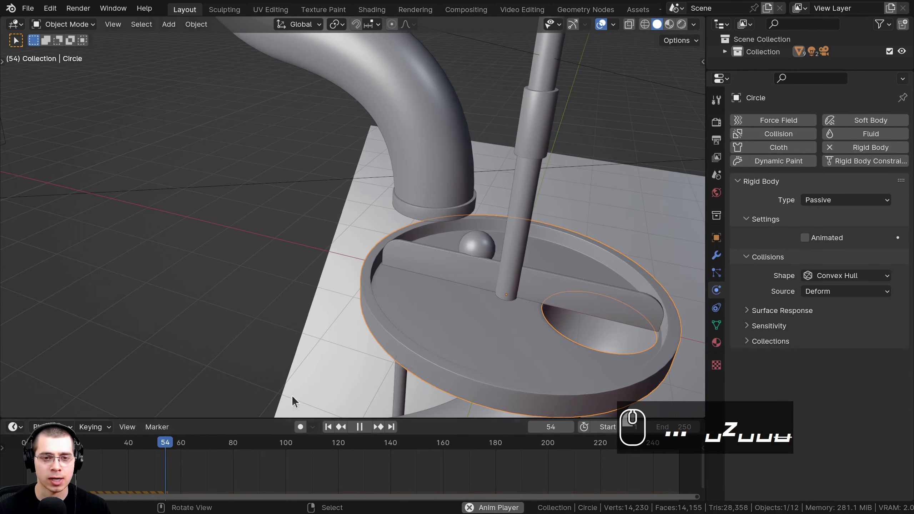
key("space")
Add a Passive rigid body to the central rod with its paddle
left_click(527, 113)
middle_click_drag(527, 113, 465, 165, "shift")
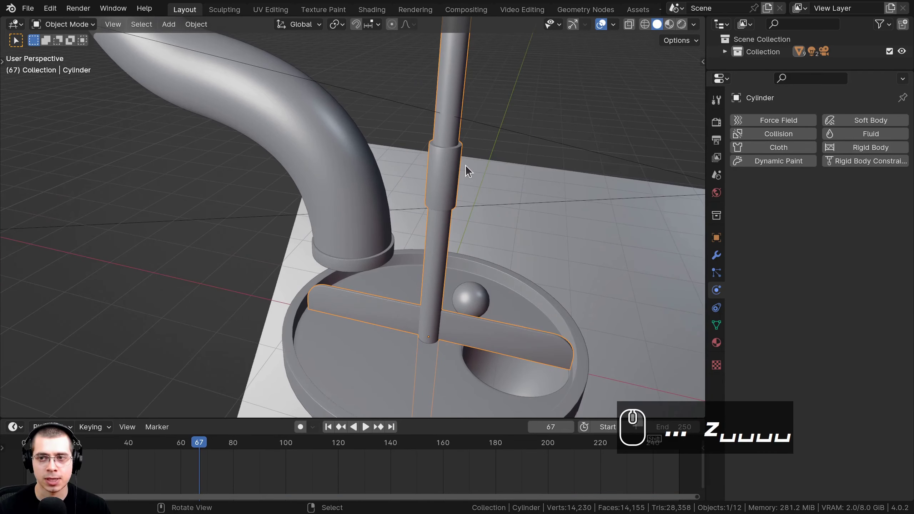
left_click(863, 148)
left_click(826, 200)
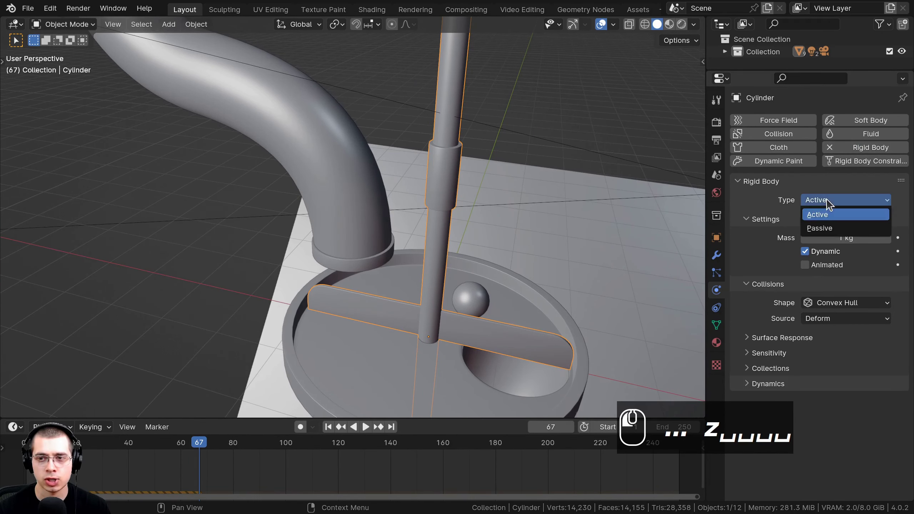
left_click(824, 228)
scroll(377, 229, "down", 3)
key("g")
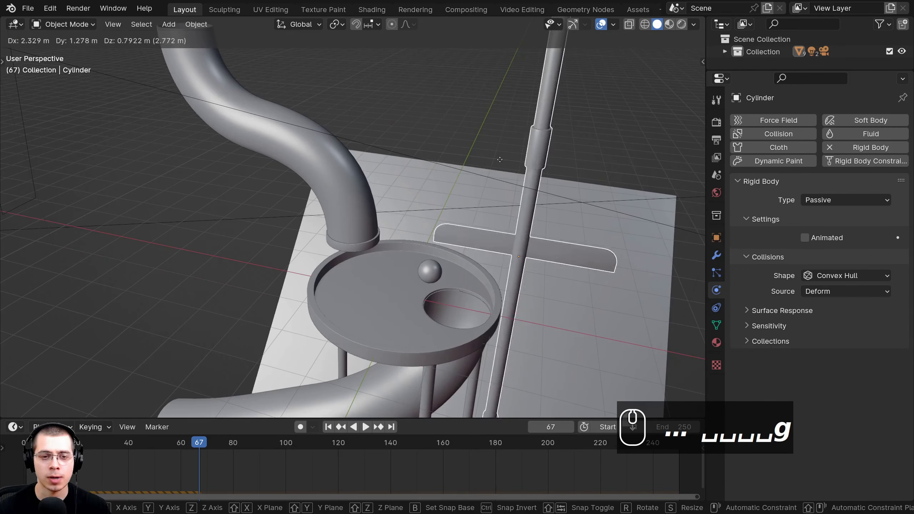
key("r")
key("z")
right_click(498, 316)
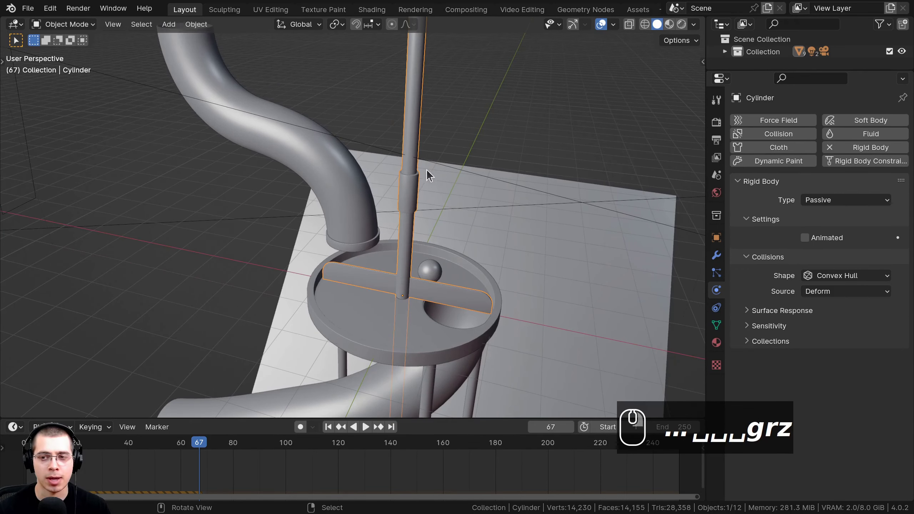
Enable Animated for the central rod's rigid body and return the timeline to frame 0
left_click(804, 238)
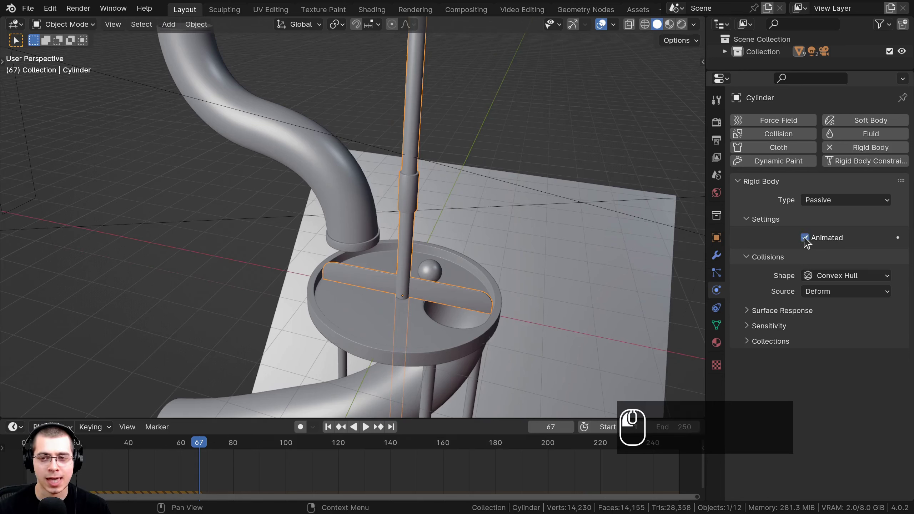
left_click_drag(195, 444, 139, 468)
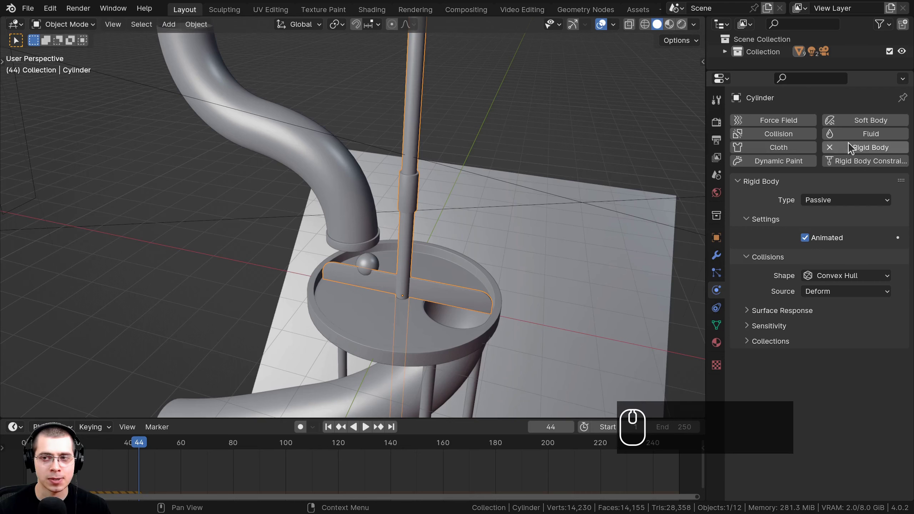
left_click_drag(144, 444, 23, 446)
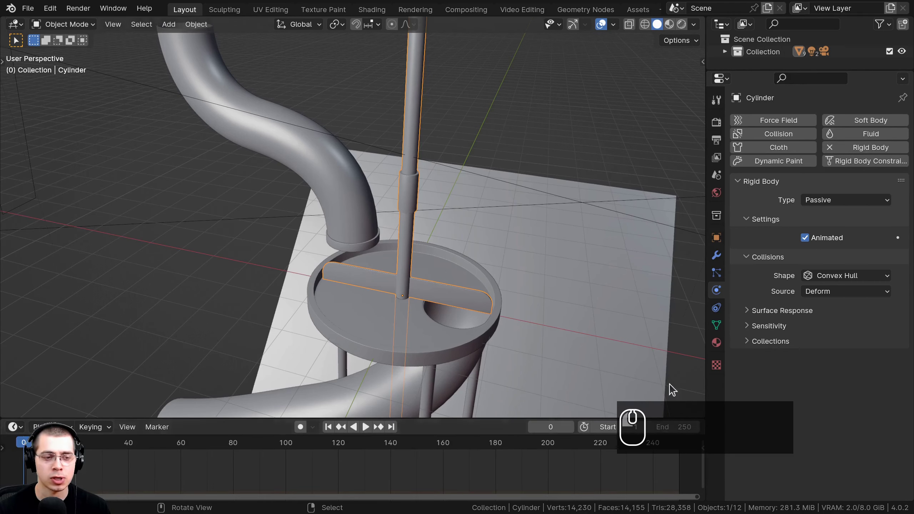
Play the simulation while test-rotating the rod about the Z axis, cancel the rotation and return to frame 0
key("space")
middle_click_drag(373, 260, 371, 256, "shift")
scroll(466, 282, "up", 4)
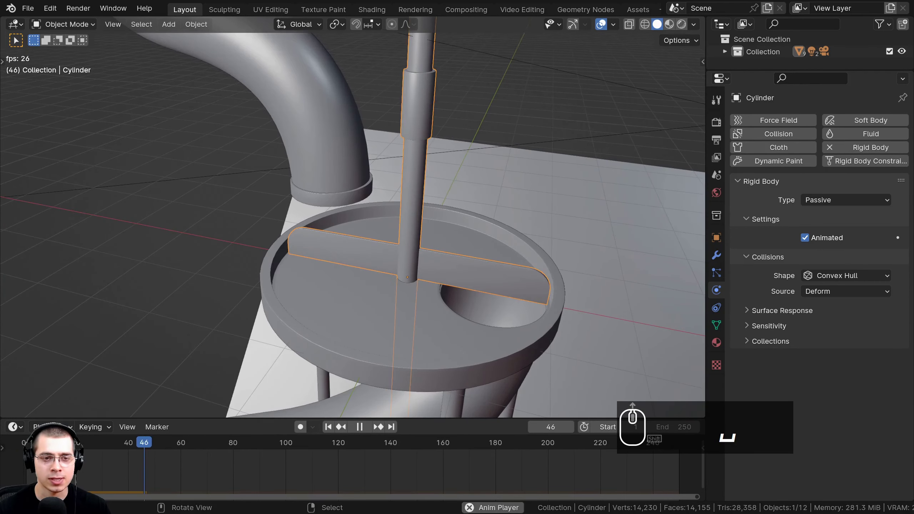
key("r")
key("z")
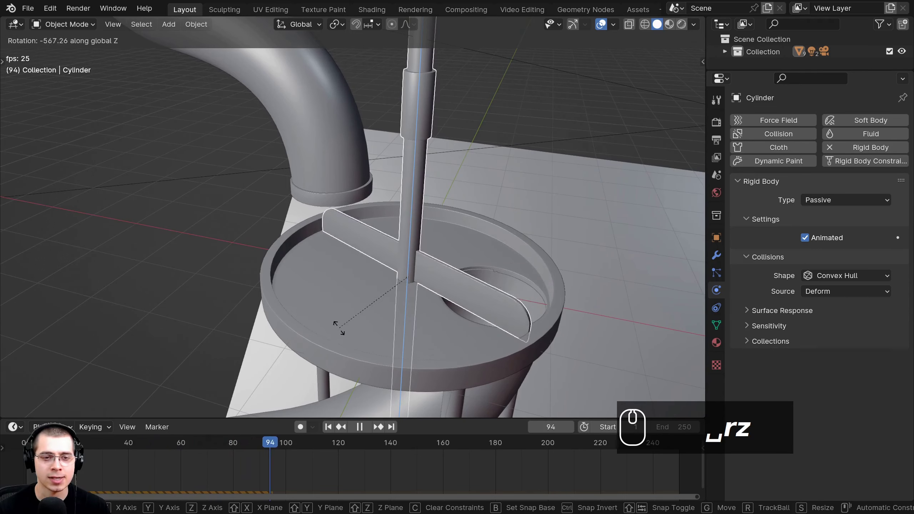
right_click(456, 129)
key("space")
left_click_drag(354, 450, 26, 446)
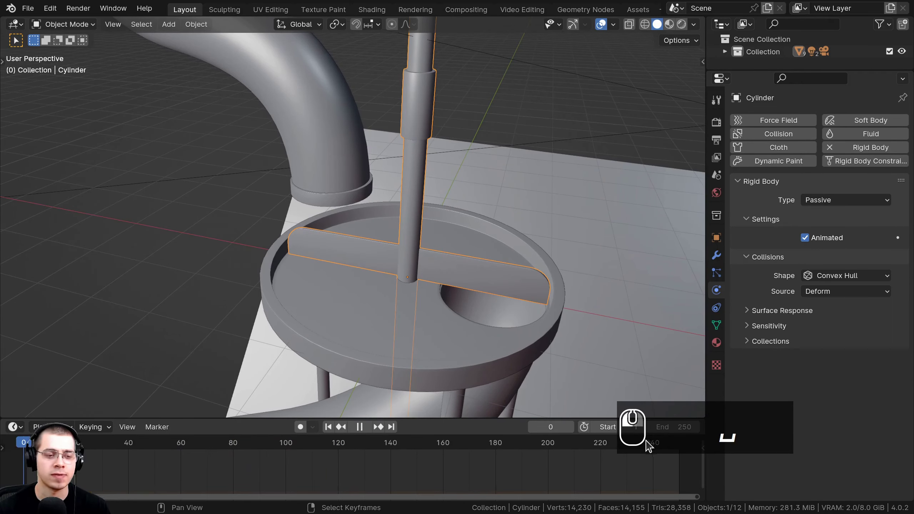
Deselect everything and replay the simulation in wireframe to follow the ball through the pipe, ending in solid shading at frame 83
scroll(447, 207, "down", 5)
key("space")
middle_click_drag(357, 142, 350, 162, "shift")
key("alt+a")
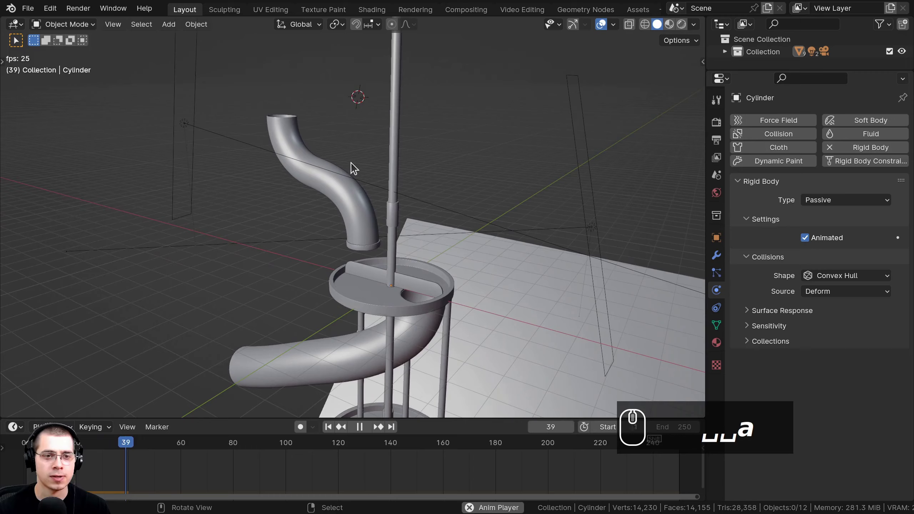
middle_click_drag(368, 195, 366, 180, "shift")
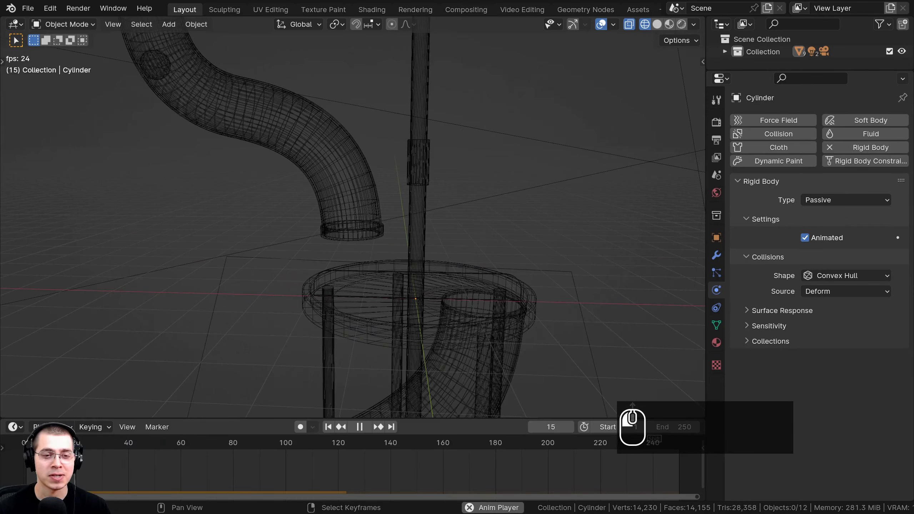
left_click_drag(63, 468, 691, 472)
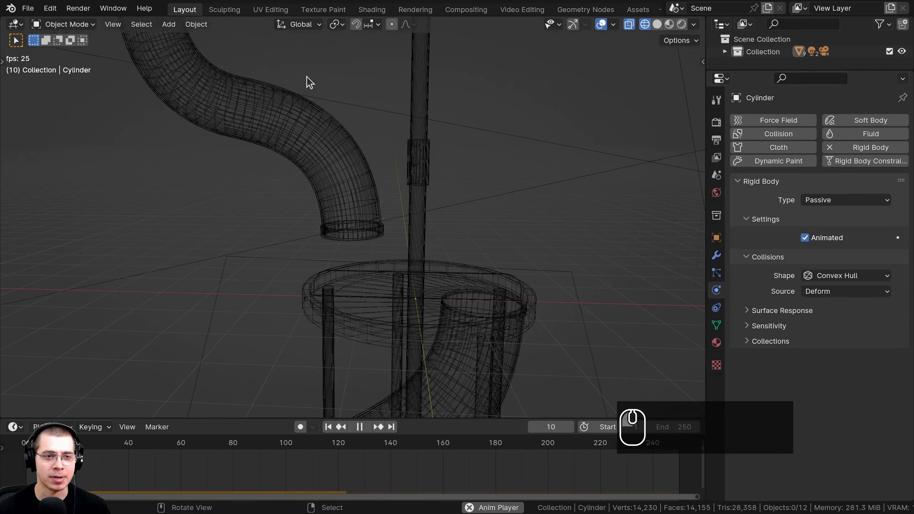
middle_click_drag(175, 77, 177, 86, "shift")
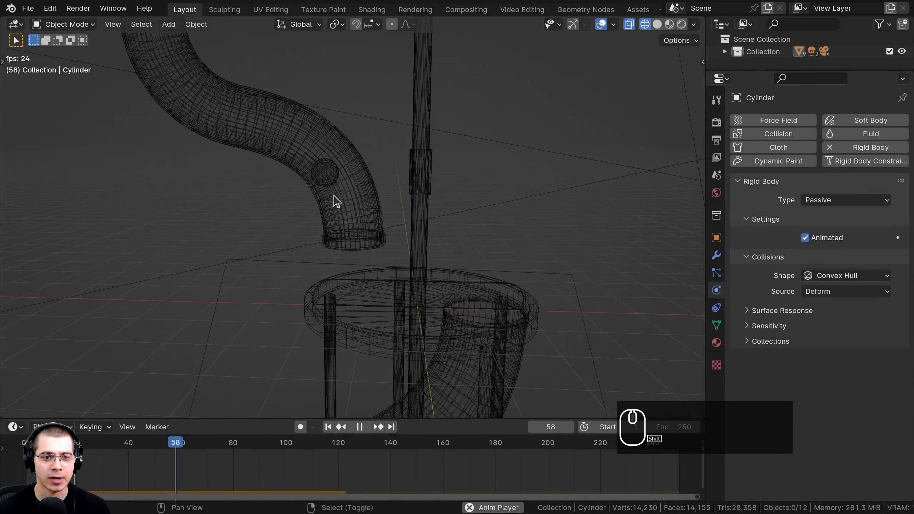
key("z")
scroll(385, 210, "up", 1)
key("space")
Set the rigid body collision shape of the central rod with its paddle to Mesh
left_click(433, 153)
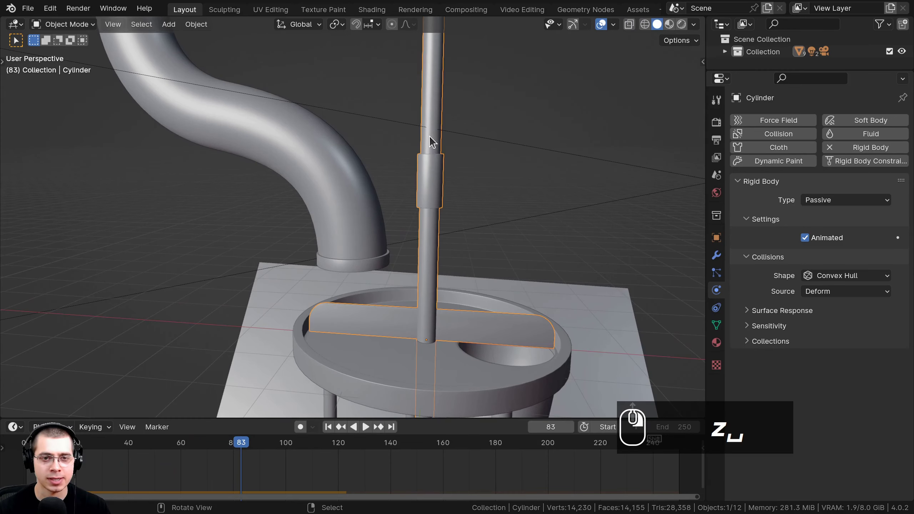
middle_click_drag(429, 137, 408, 243)
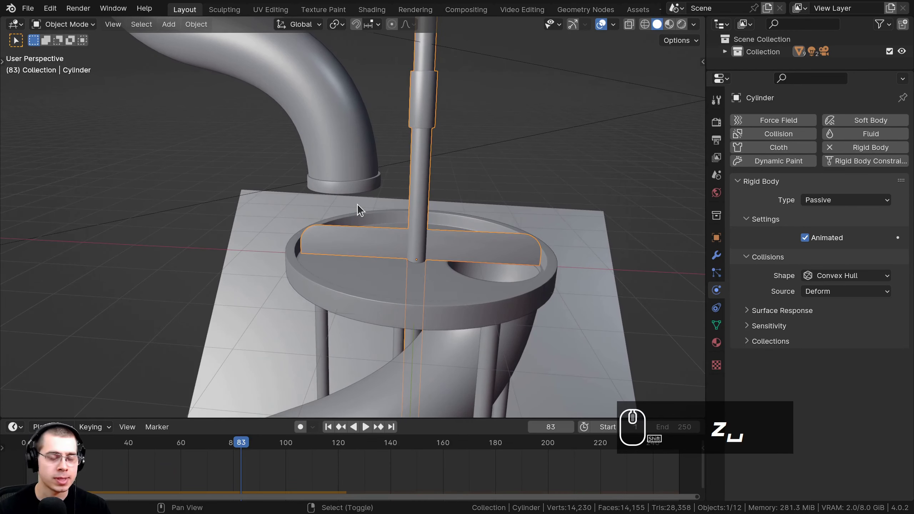
middle_click_drag(356, 204, 369, 257, "shift")
scroll(459, 163, "up", 3)
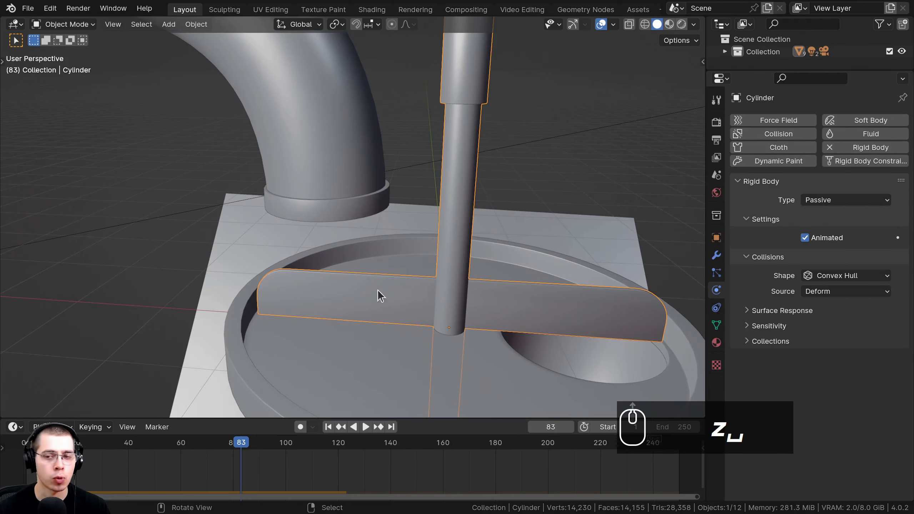
scroll(306, 288, "down", 3)
key("g")
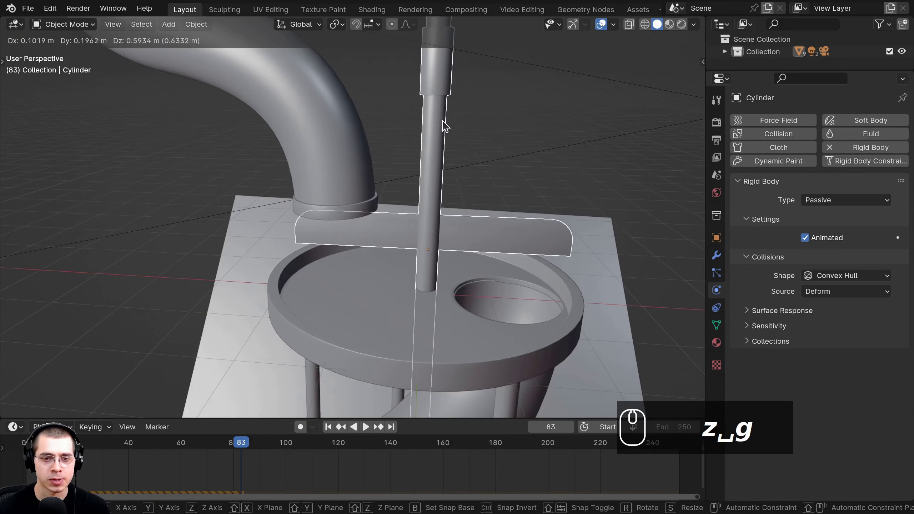
right_click(384, 138)
left_click(858, 277)
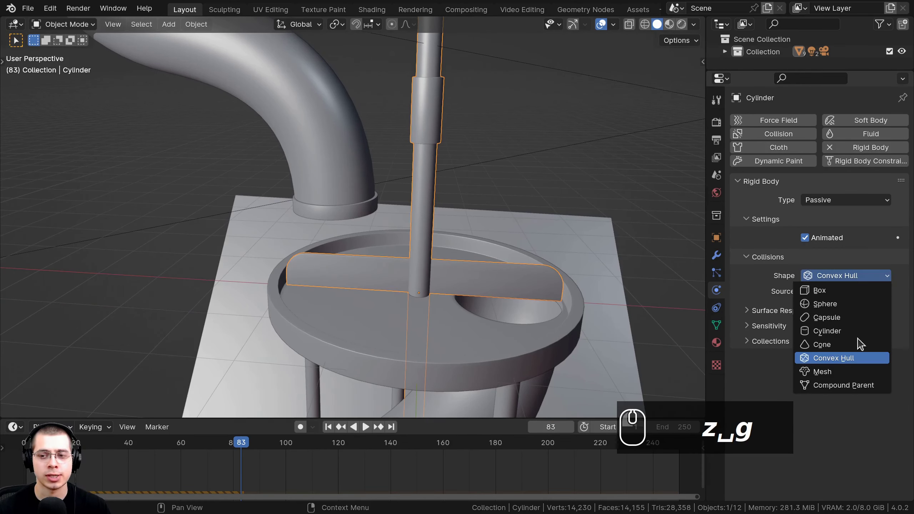
left_click(824, 372)
Set the upper round disc's rigid body collision shape to Mesh
scroll(449, 116, "up", 1)
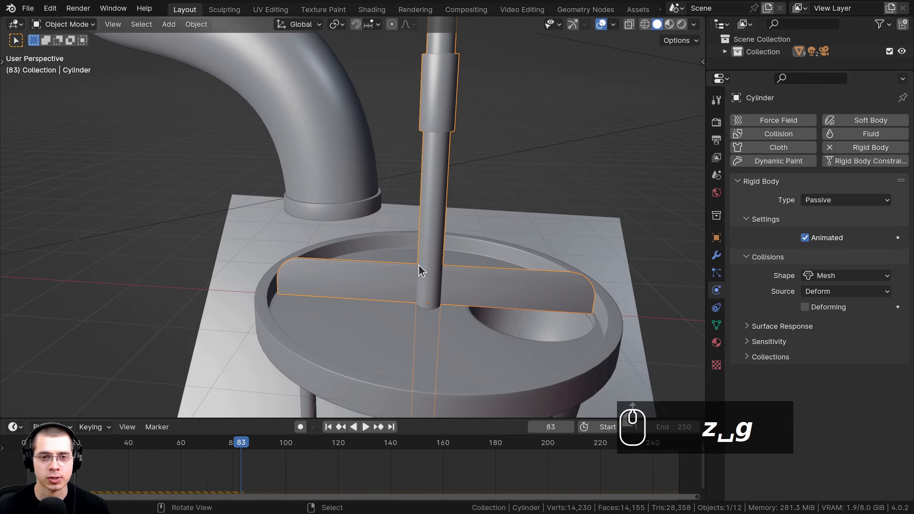
middle_click_drag(406, 292, 403, 278, "shift")
left_click(264, 282)
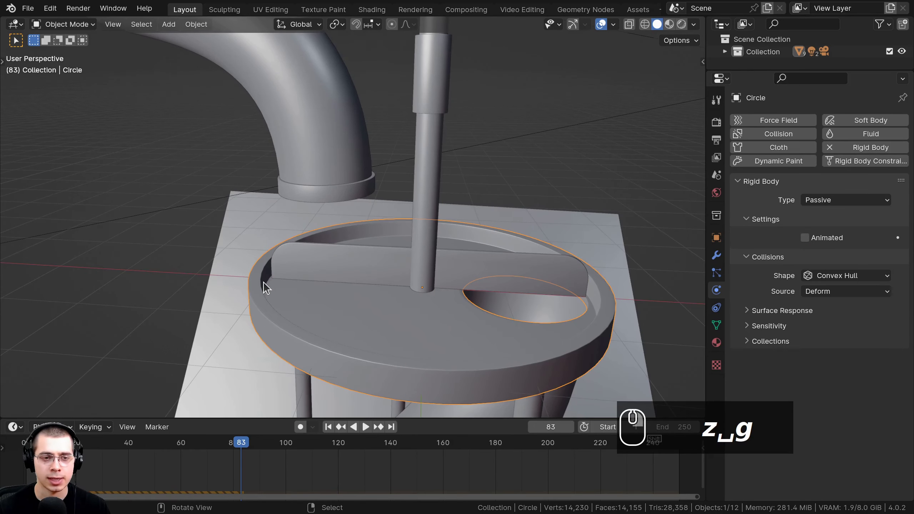
left_click(836, 280)
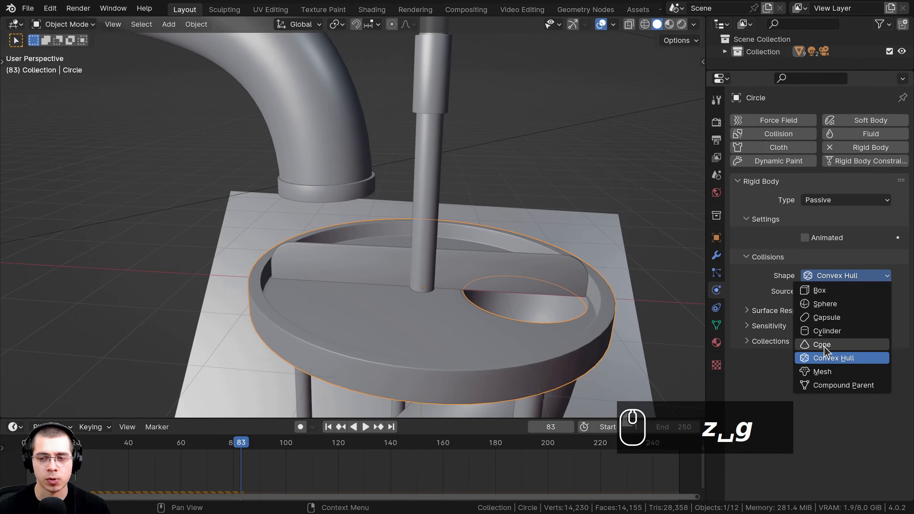
left_click(823, 372)
Replay the simulation from frame 0, examine the ball's path around the disc and its hole, and stop at frame 123
scroll(285, 474, "down", 2)
key("shift+Left")
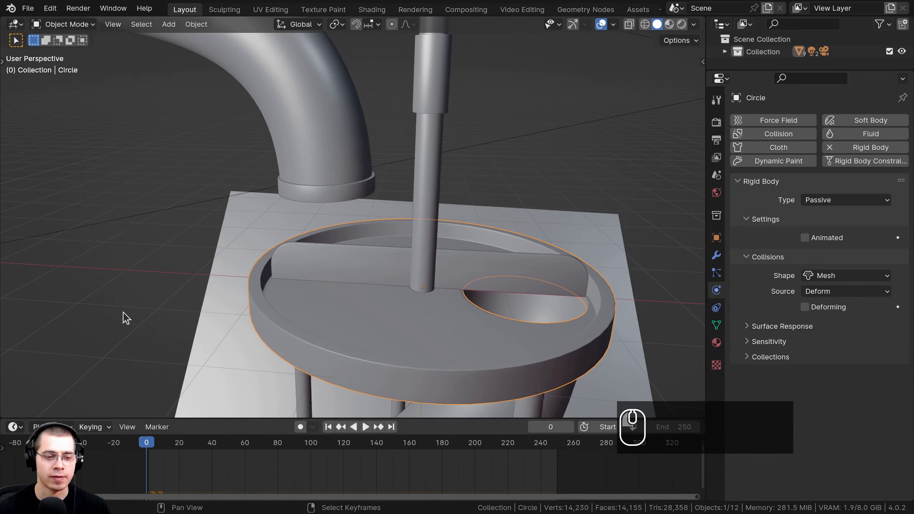
key("space")
middle_click_drag(310, 130, 421, 293)
key("shift+Left")
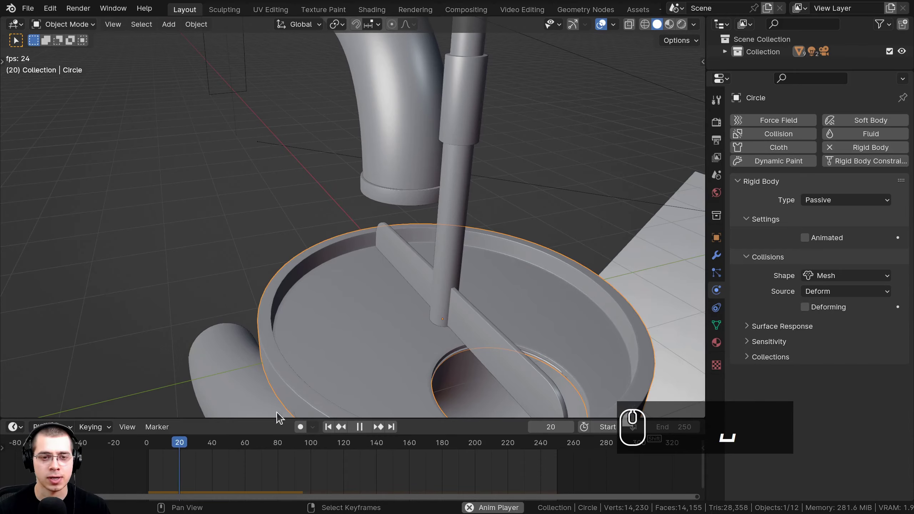
middle_click_drag(424, 246, 451, 233)
key("space")
Add a Passive rigid body with the Mesh collision shape to the lower pipe beneath the disc
left_click(446, 234)
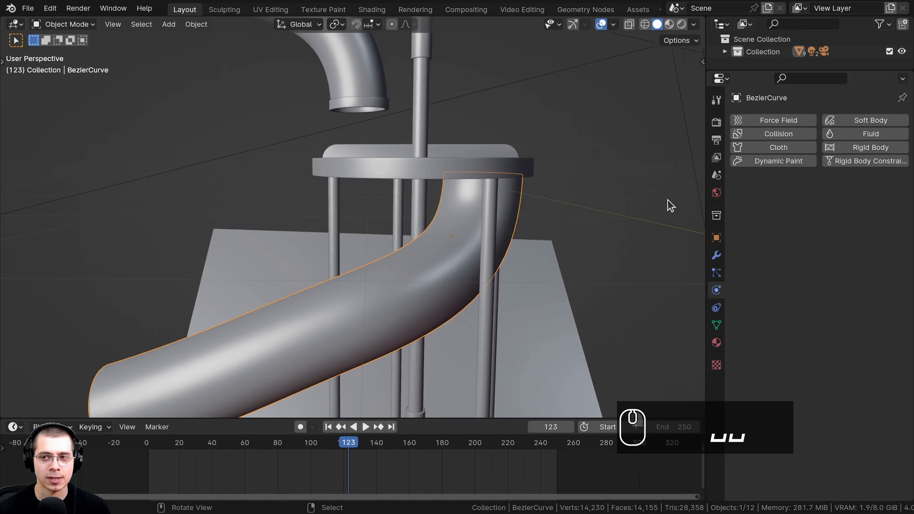
left_click(845, 146)
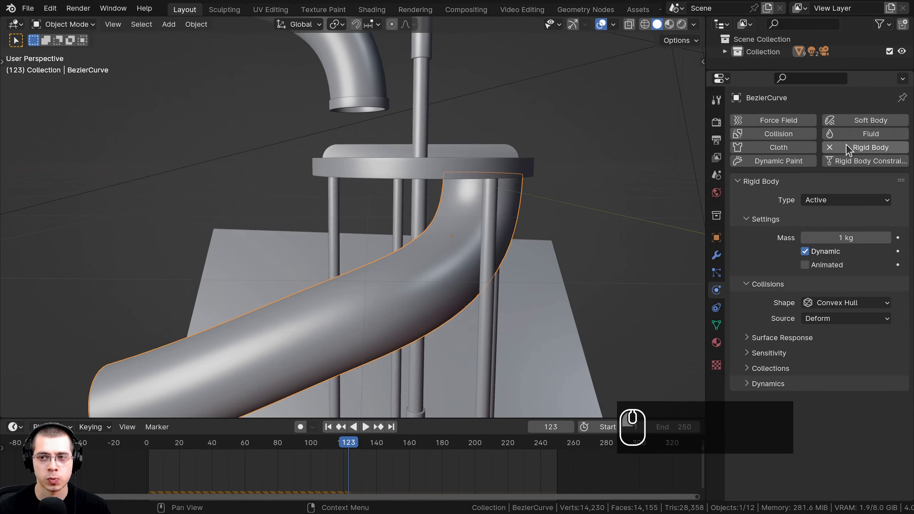
left_click(839, 201)
left_click(817, 241)
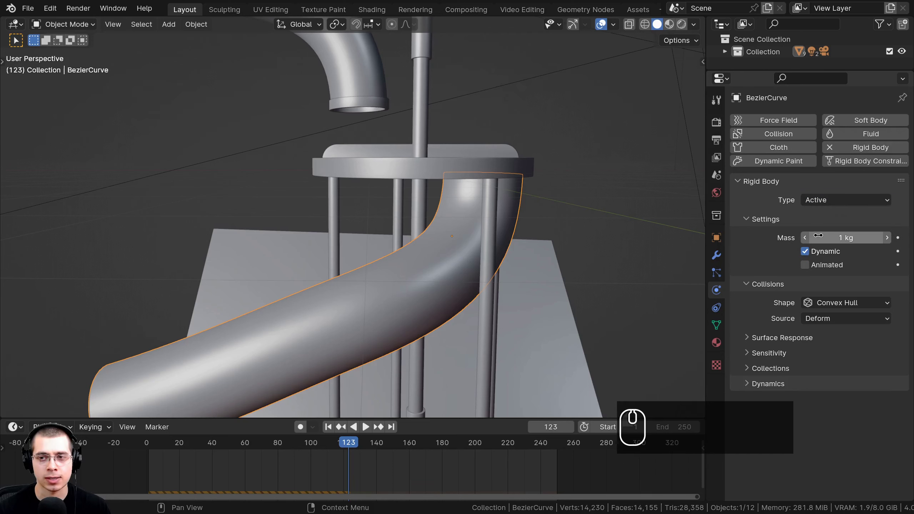
left_click(818, 202)
left_click(821, 230)
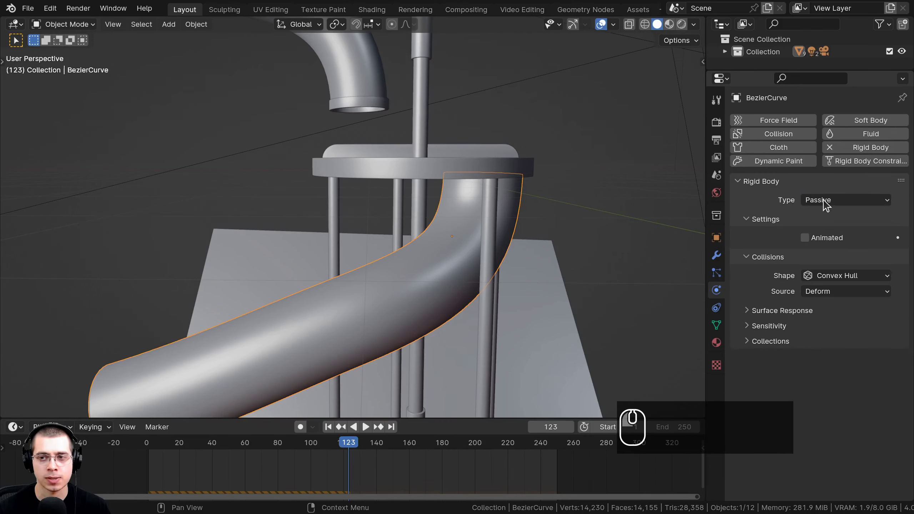
left_click(814, 277)
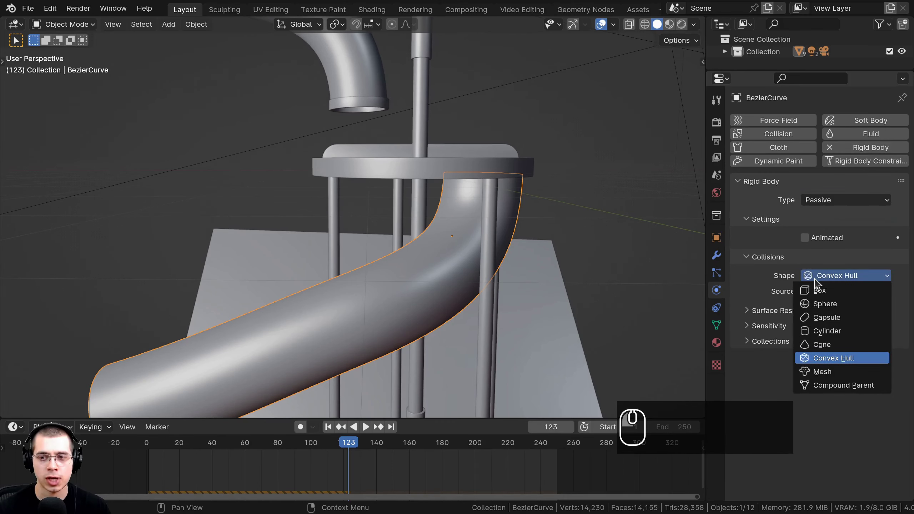
left_click(822, 372)
middle_click_drag(381, 187, 265, 465)
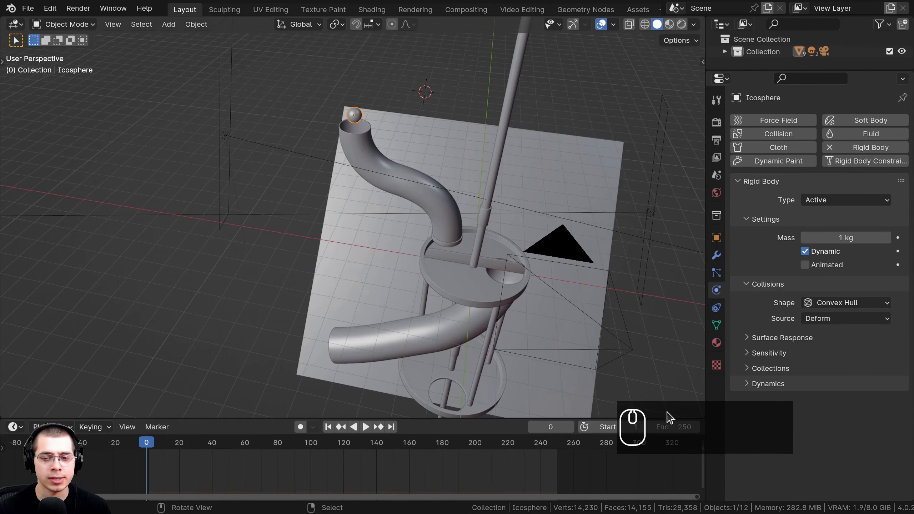
Enlarge the timeline area and set the scene's end frame to 500
left_click_drag(554, 419, 118, 375)
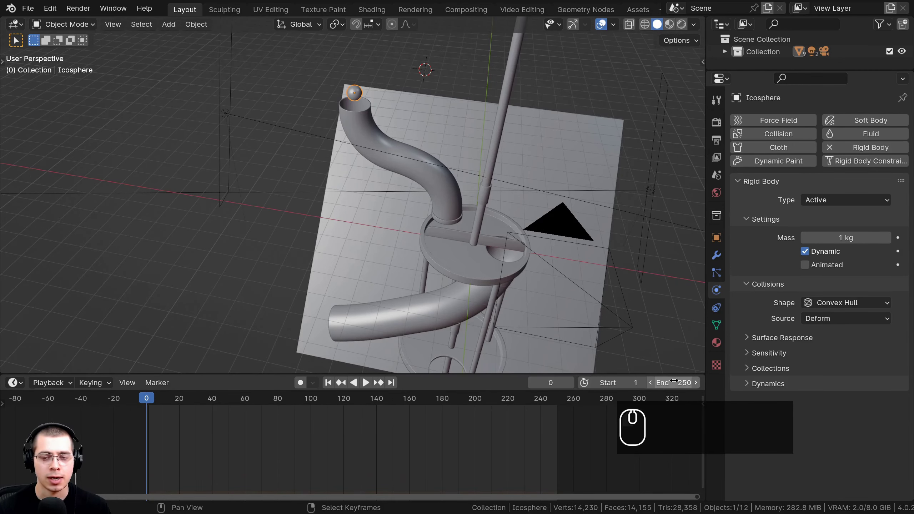
scroll(503, 429, "down", 3)
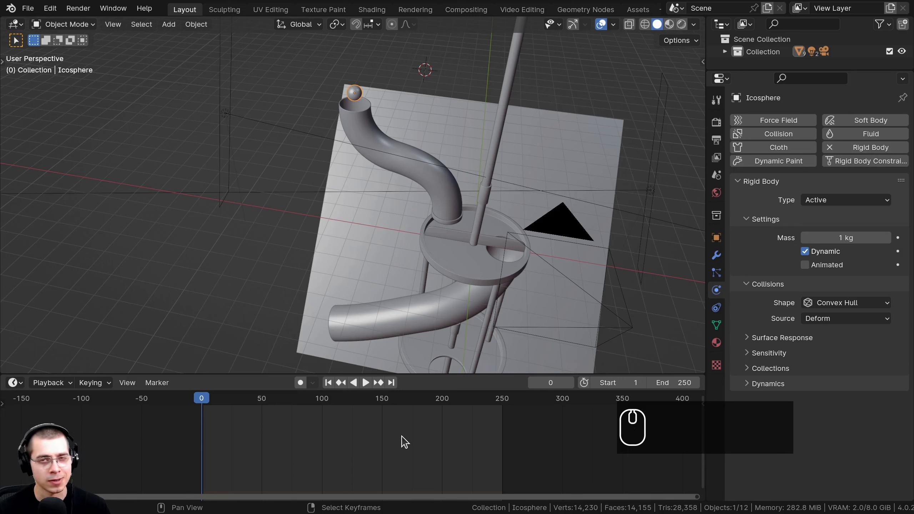
left_click(665, 383)
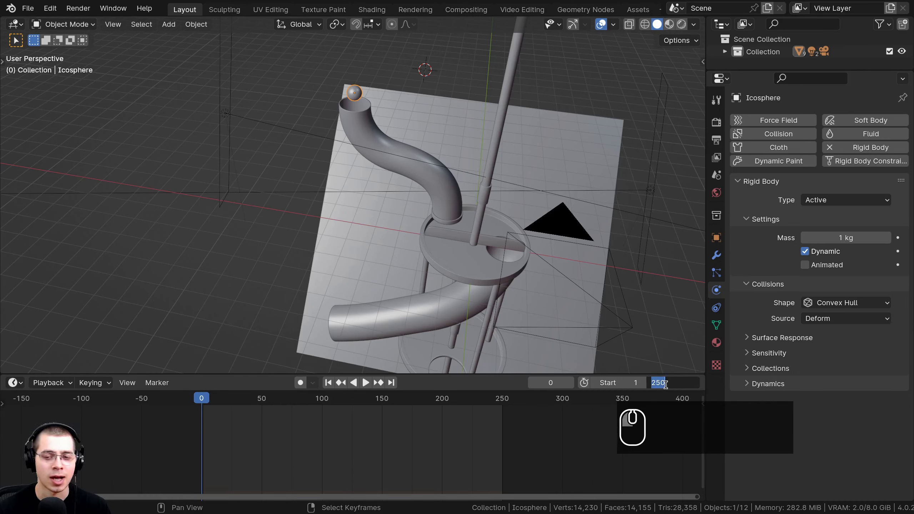
type("500")
key("Return")
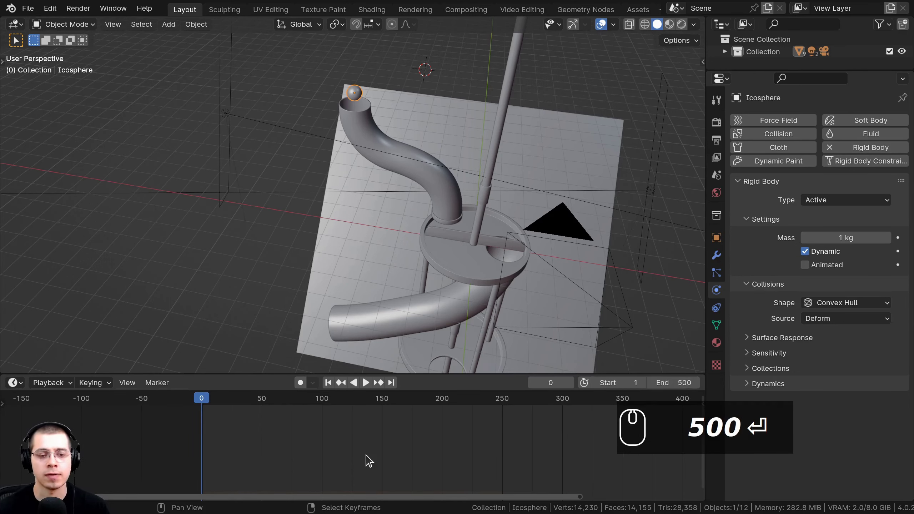
scroll(226, 438, "down", 4)
key("ctrl+b")
scroll(394, 167, "up", 2)
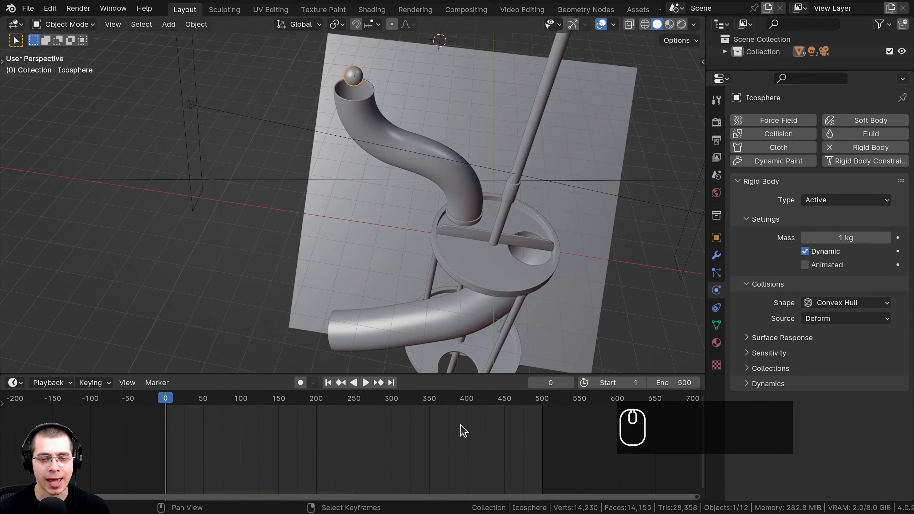
Set the end frame of the Rigid Body World simulation cache to 501
left_click(715, 176)
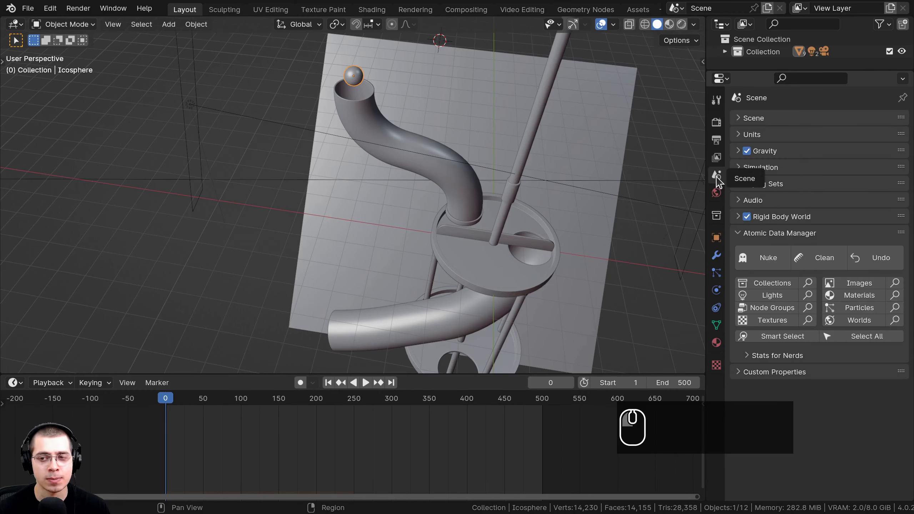
left_click(737, 217)
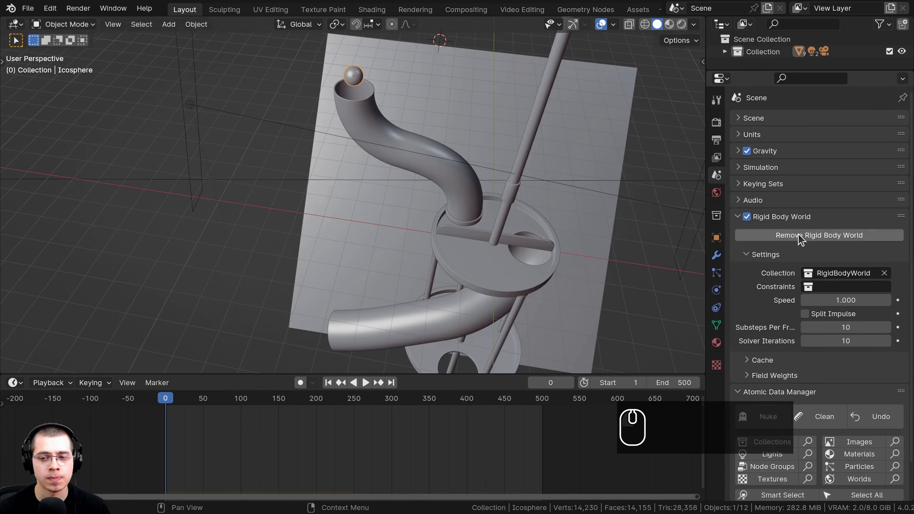
left_click(746, 361)
scroll(756, 356, "down", 6)
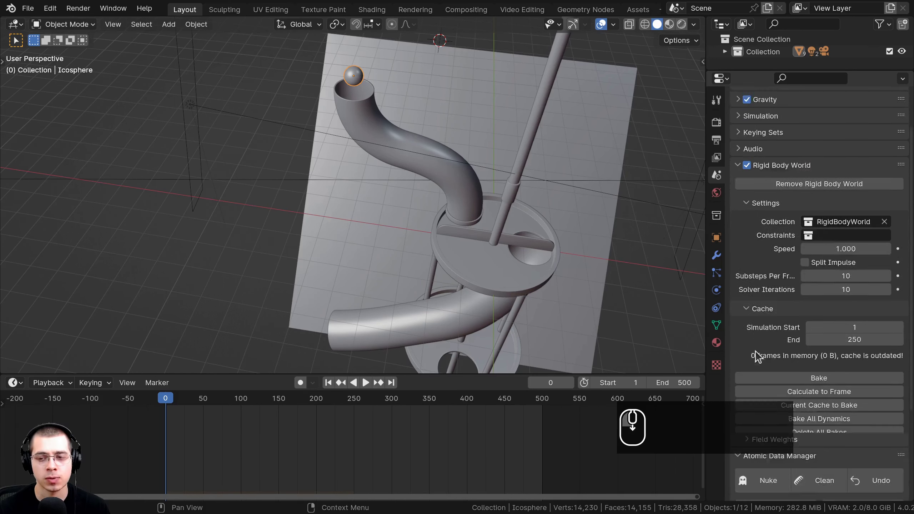
left_click(838, 263)
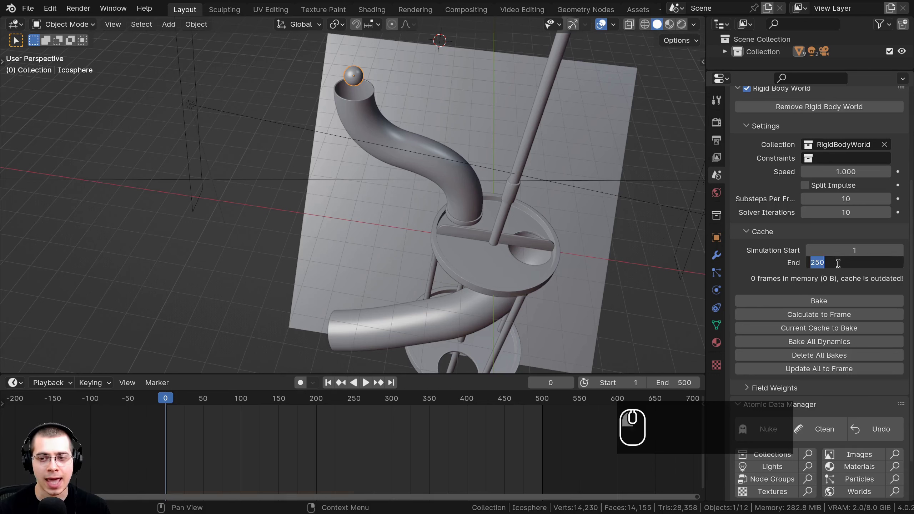
type("501")
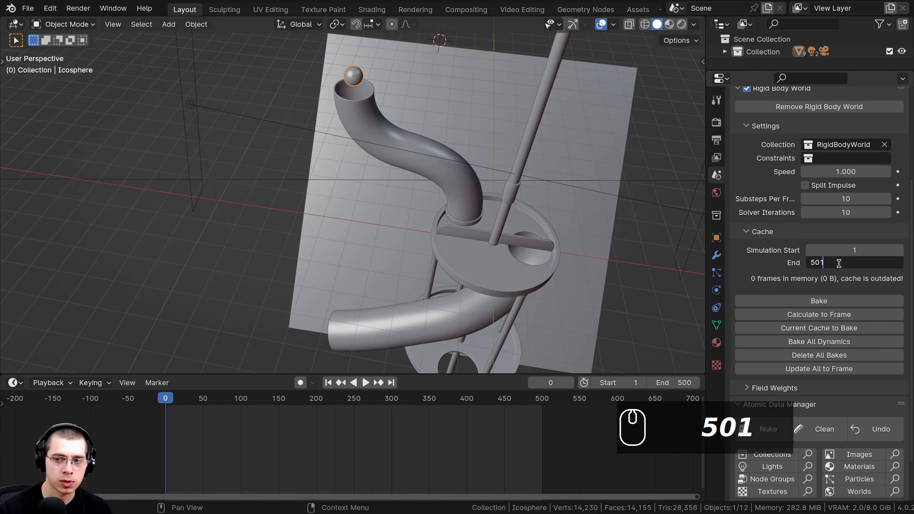
key("Return")
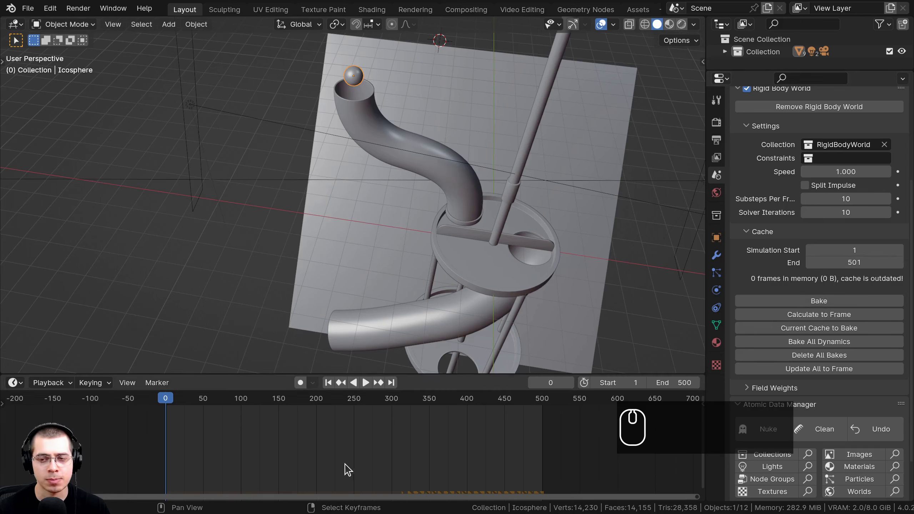
Replay the simulation from frame 0, examine how the ball travels through the upper pipe onto the disc, and stop at frame 33
key("space")
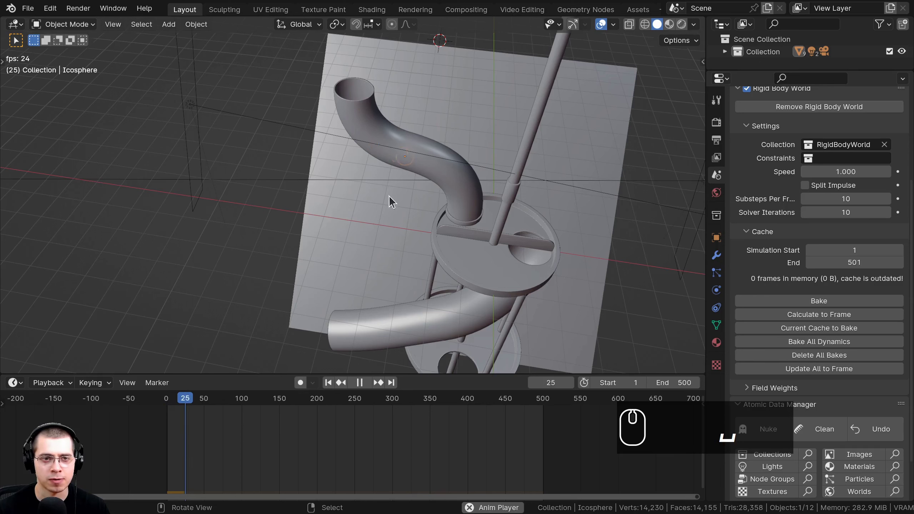
key("space")
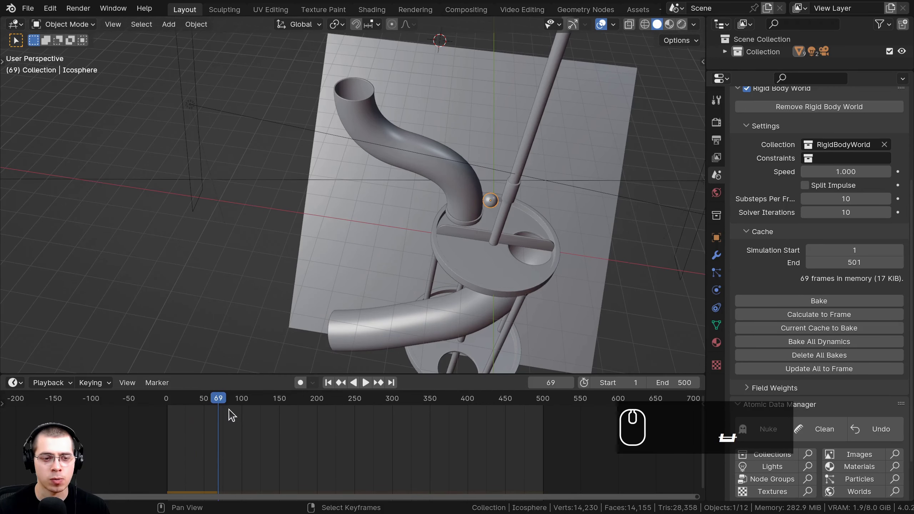
left_click_drag(216, 399, 161, 400)
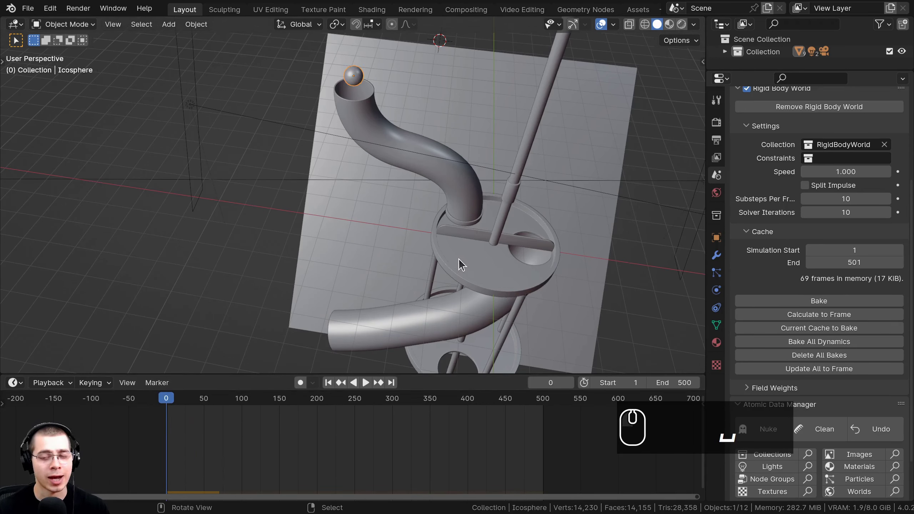
key("space")
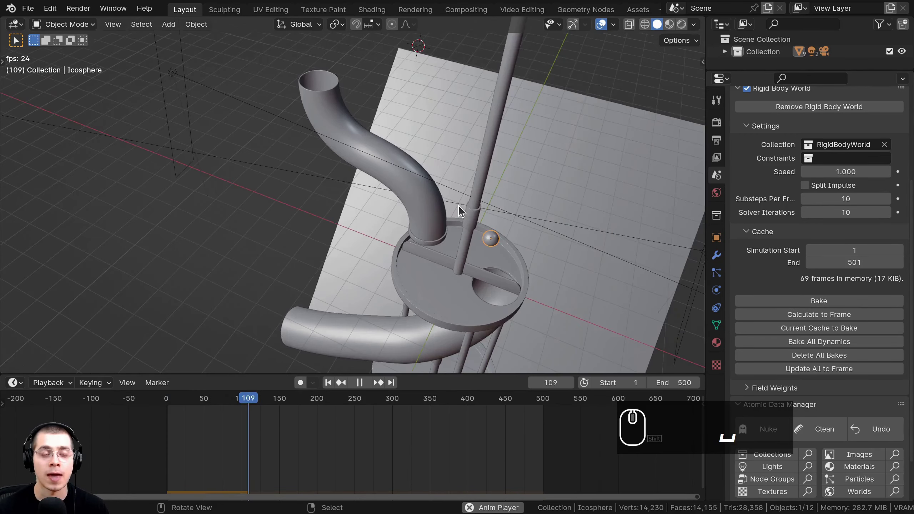
left_click_drag(275, 397, 167, 398)
middle_click_drag(345, 209, 373, 249)
key("space")
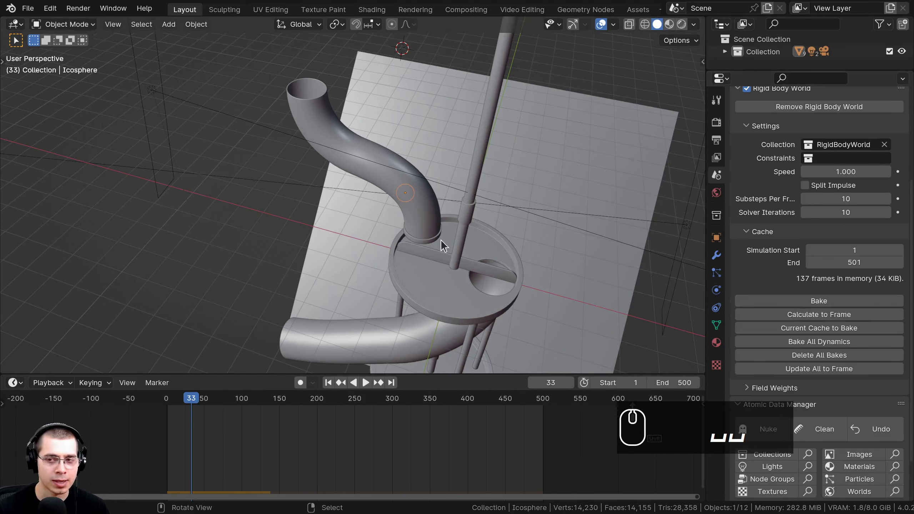
Select the central rod with its paddle and move the playhead to frame 1
left_click(716, 290)
middle_click_drag(611, 267, 824, 174)
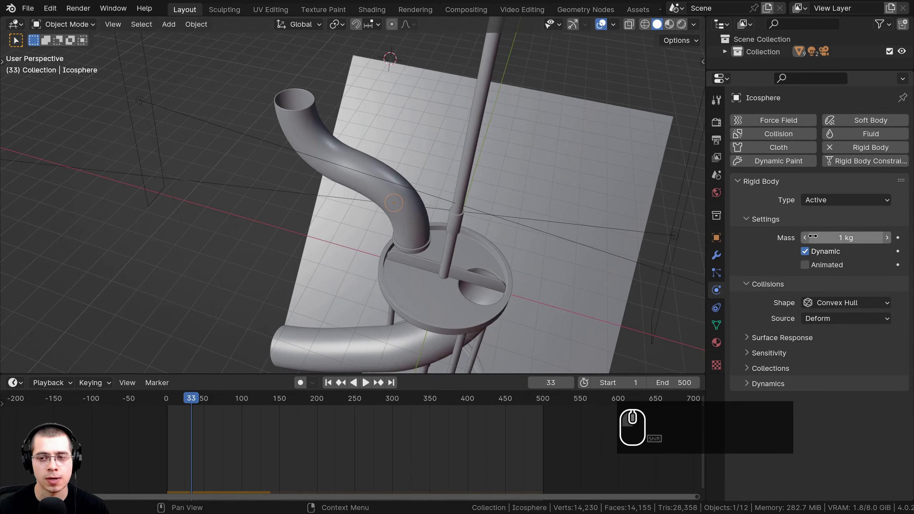
middle_click_drag(450, 234, 382, 104)
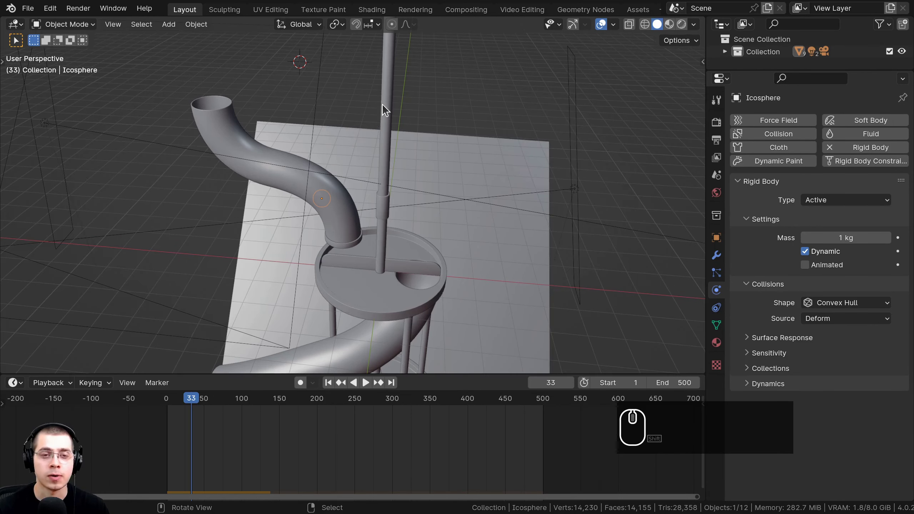
left_click(382, 101)
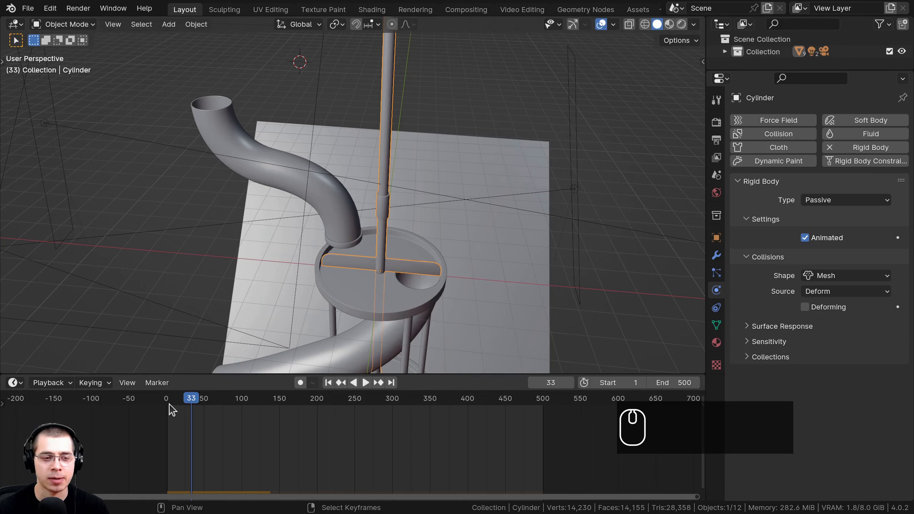
left_click_drag(163, 404, 167, 405)
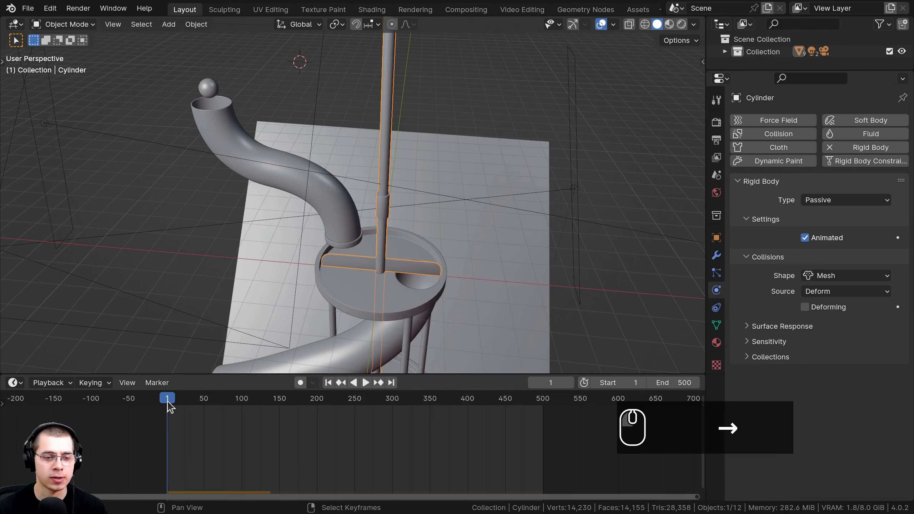
key("Right")
key("Left")
key("Left")
key("Right")
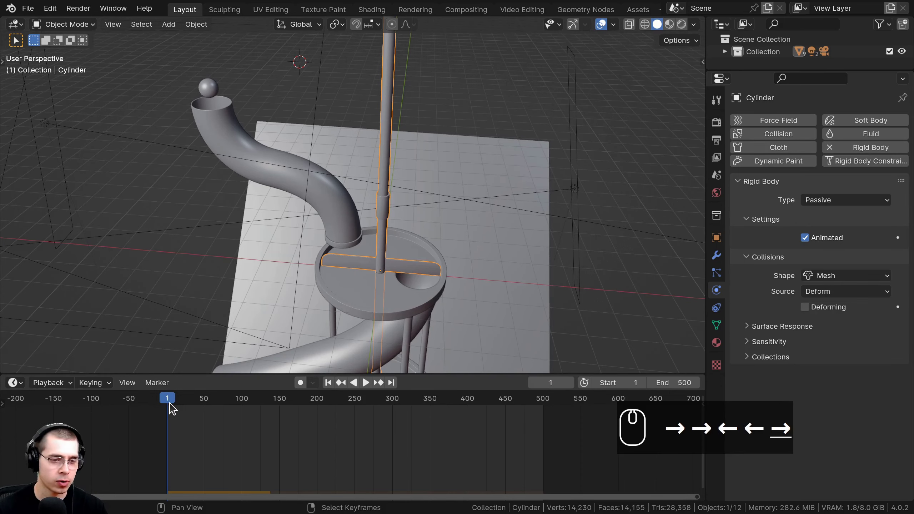
Insert a Rotation keyframe for the central rod and its paddle at frame 1
scroll(443, 330, "up", 4)
scroll(304, 266, "up", 3)
scroll(94, 468, "up", 2)
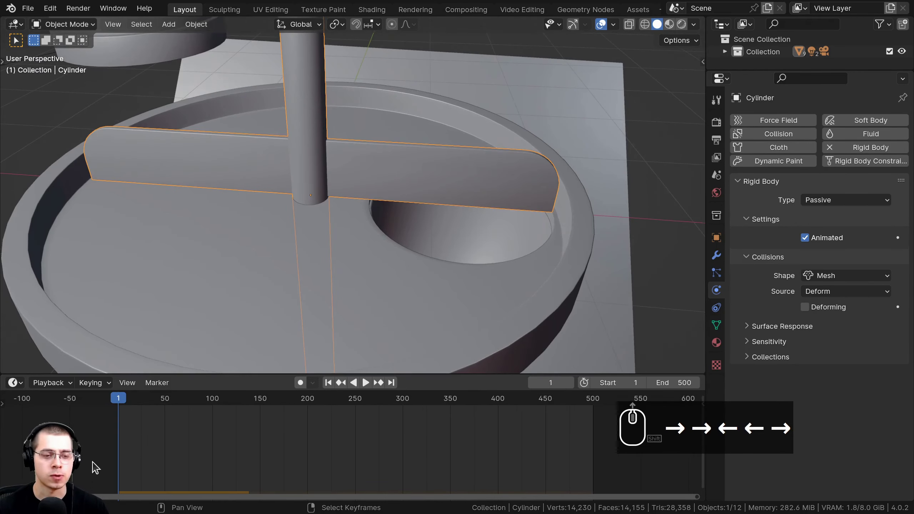
scroll(337, 143, "down", 5)
key("g")
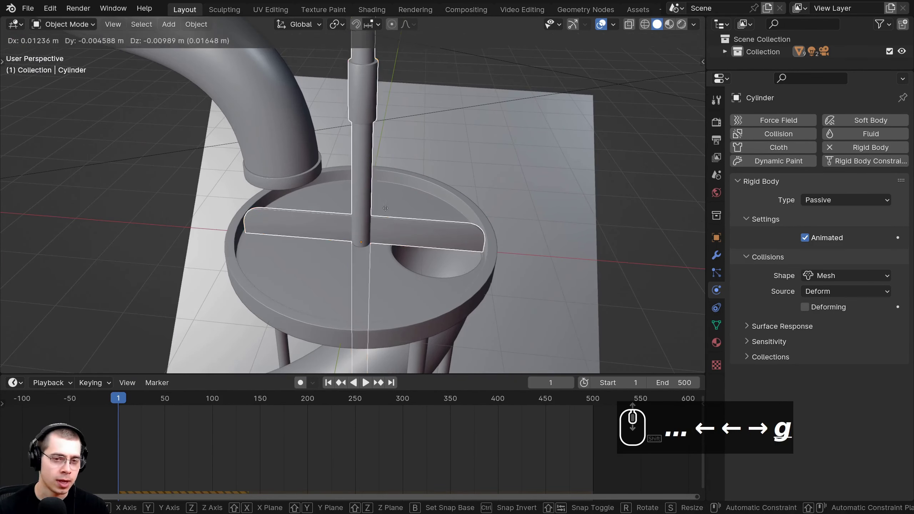
left_click(386, 216)
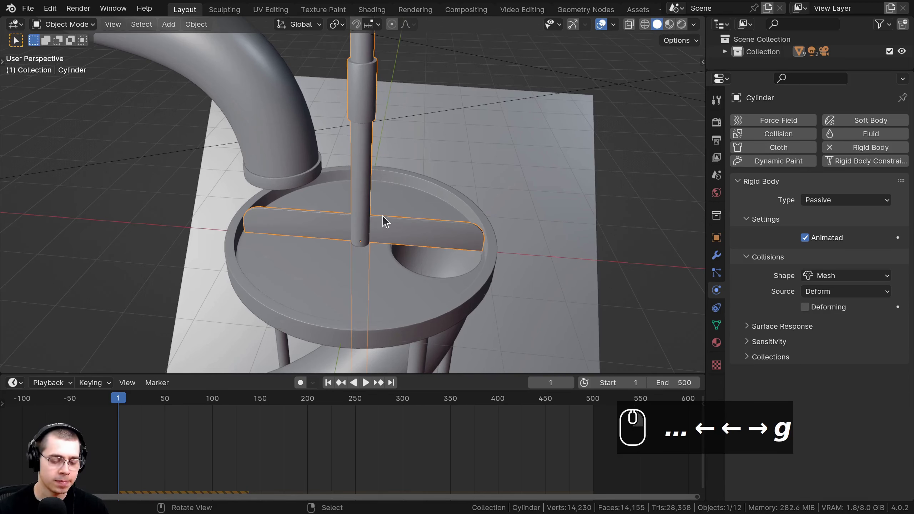
key("i")
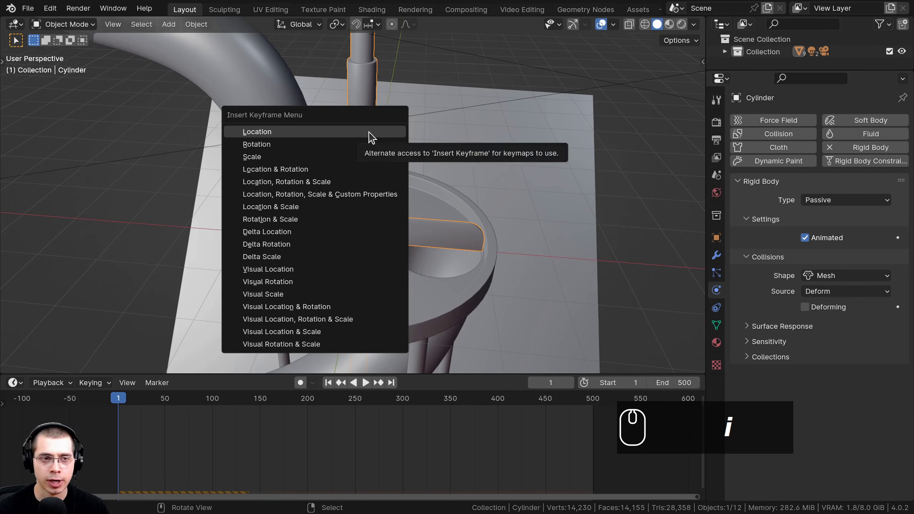
left_click(296, 147)
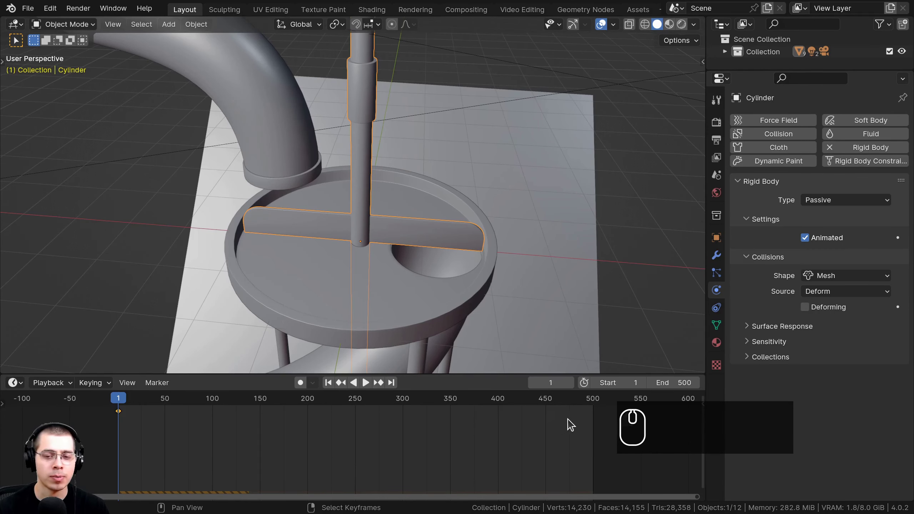
Move the playhead to frame 501
left_click(551, 380)
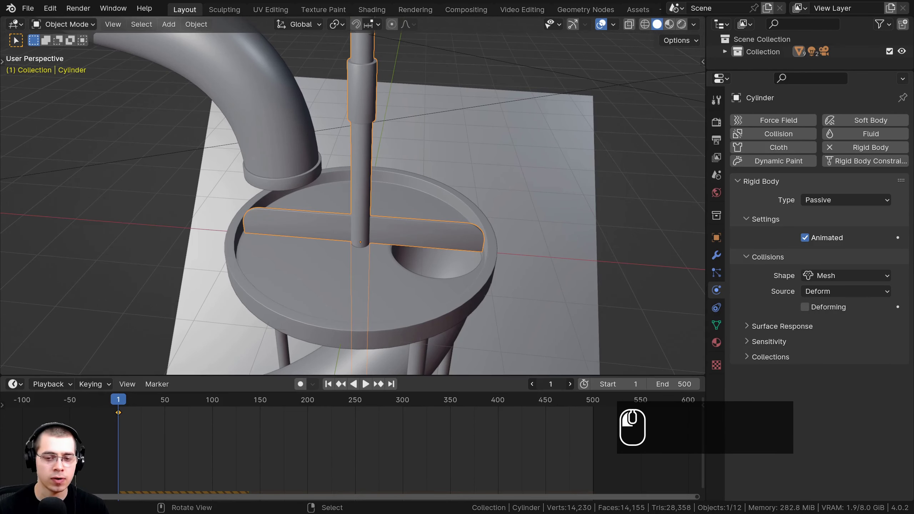
type("501")
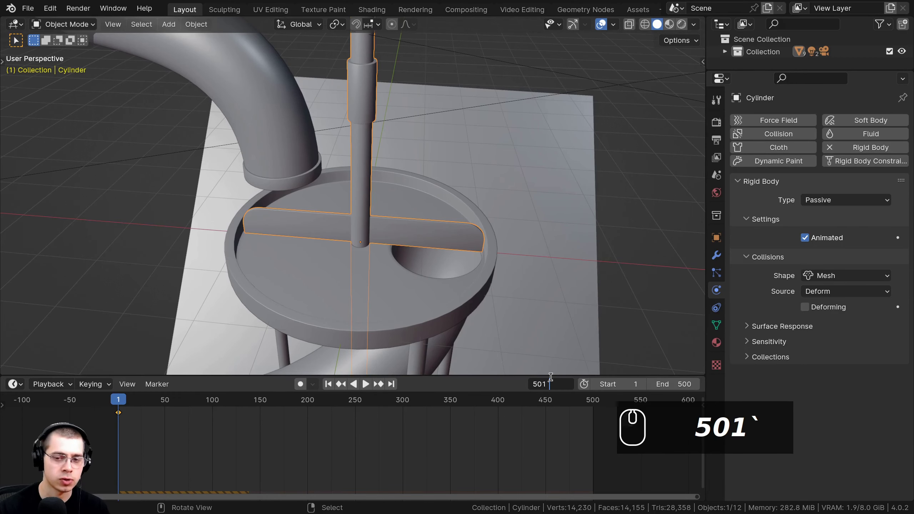
key("Return")
scroll(397, 417, "up", 2)
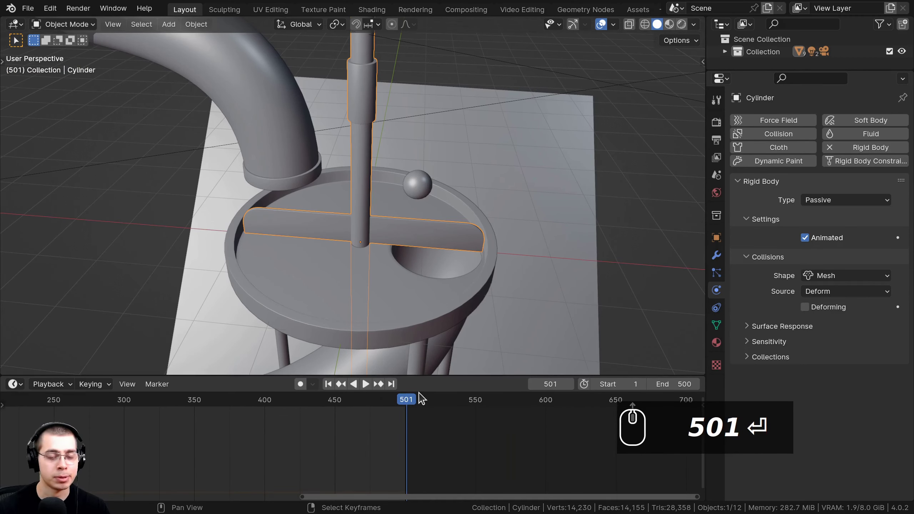
middle_click_drag(380, 328, 425, 216, "shift")
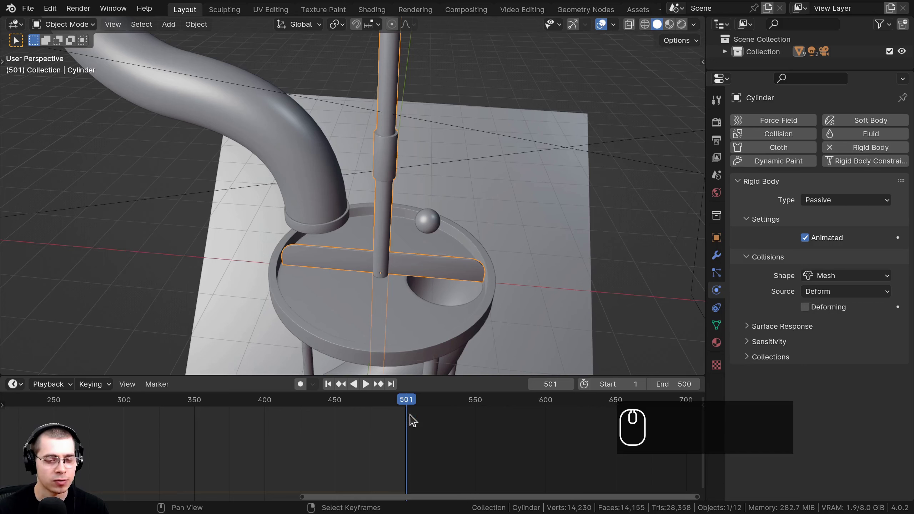
scroll(407, 410, "down", 4)
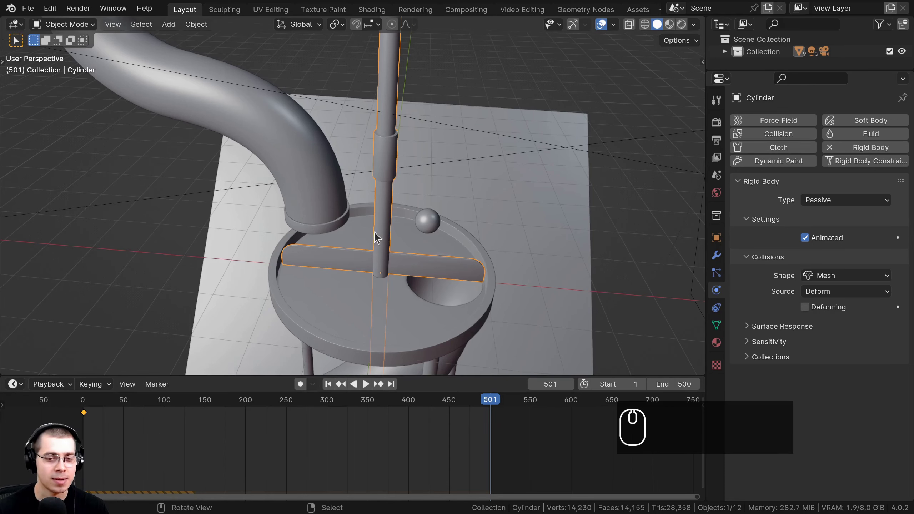
middle_click_drag(358, 264, 275, 189, "shift")
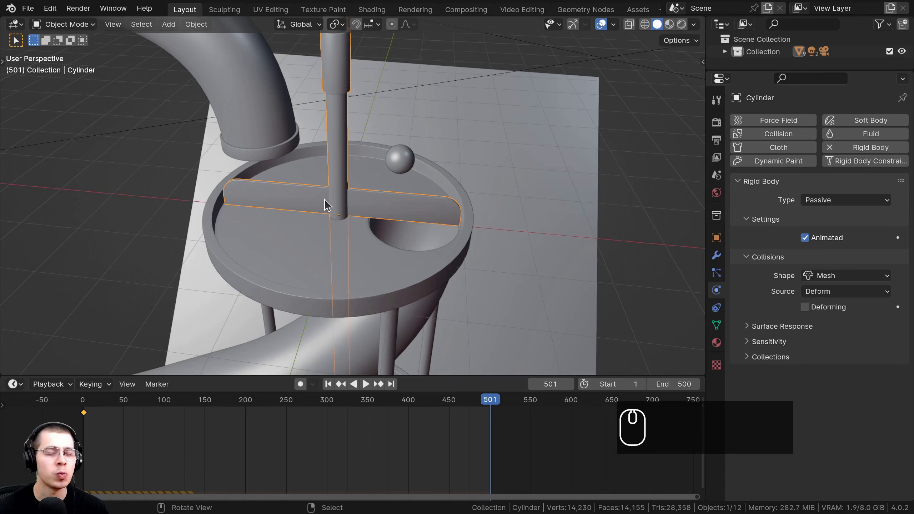
scroll(463, 443, "up", 5)
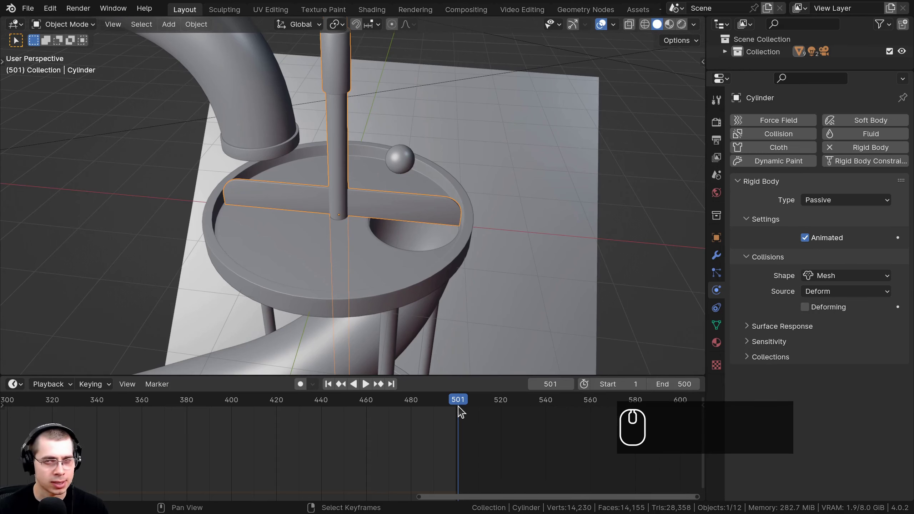
scroll(450, 416, "down", 8)
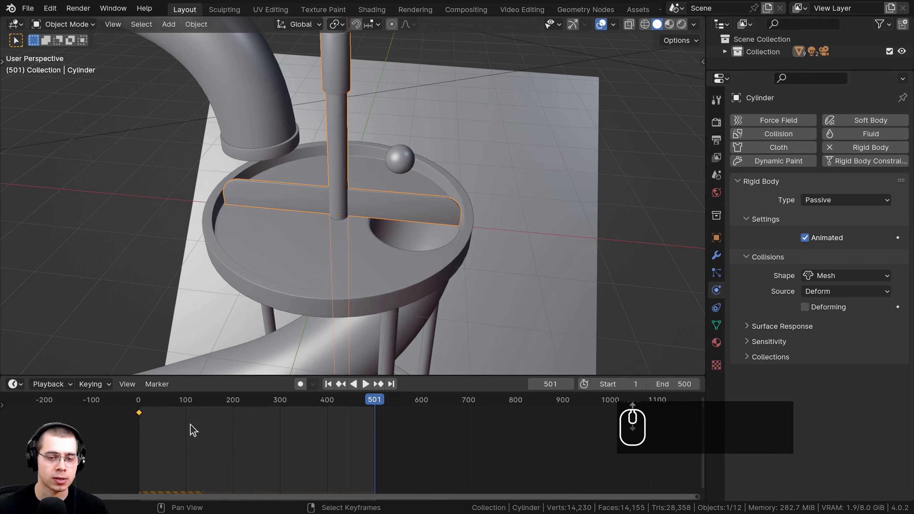
scroll(492, 448, "up", 5)
middle_click_drag(216, 252, 154, 219)
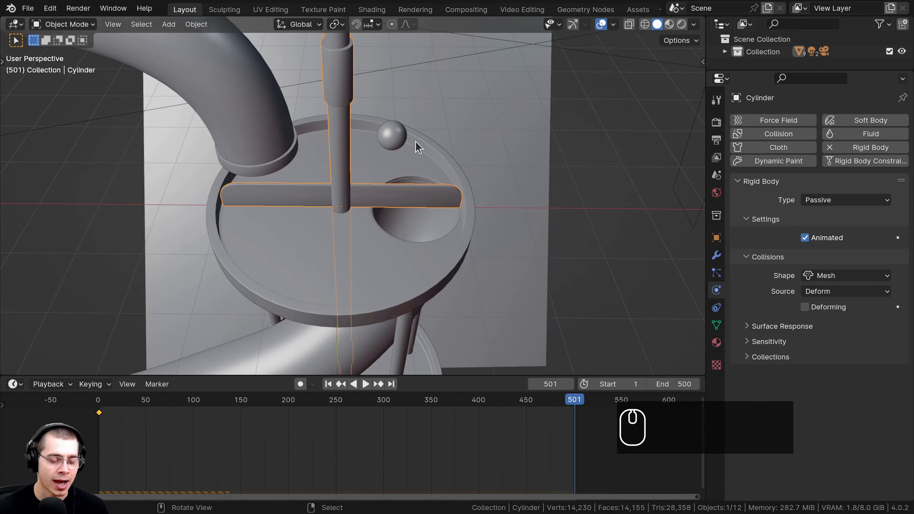
key("r")
key("z")
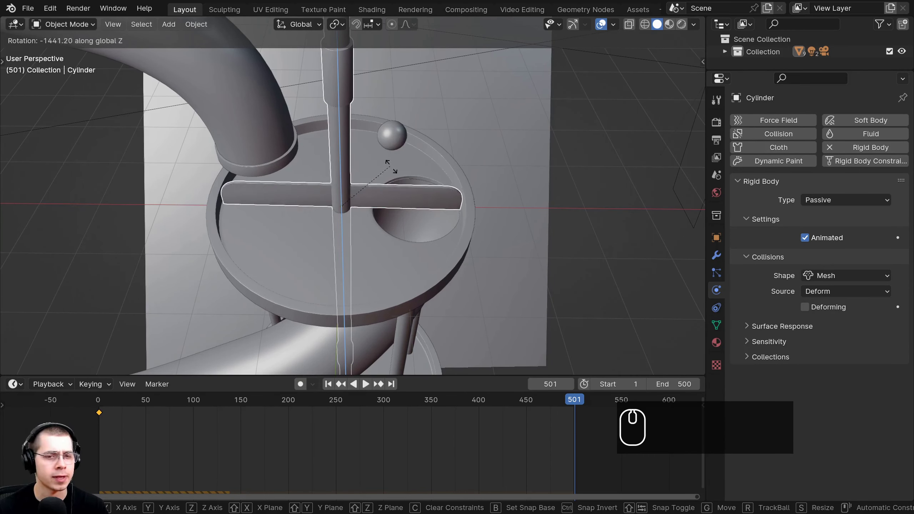
right_click(368, 229)
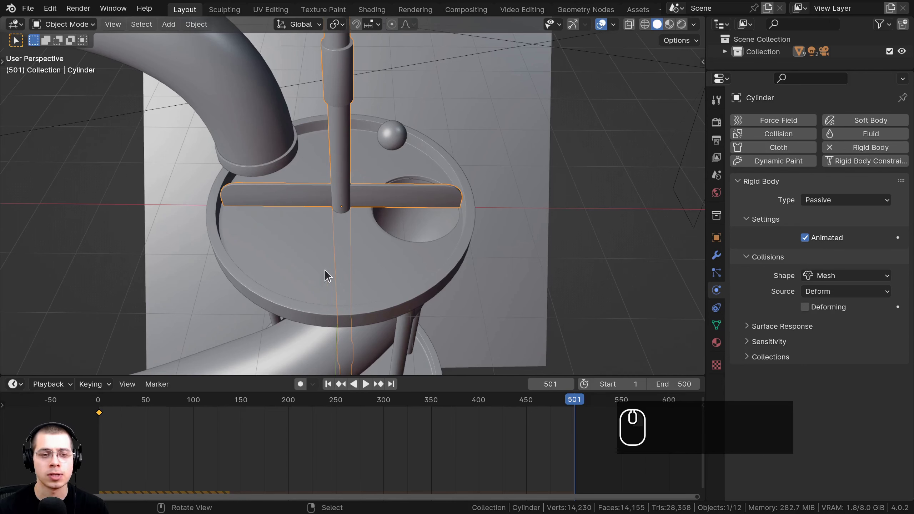
Switch to the calculator, compute 360×4 as the angle for four full turns, and close the calculator
left_click_drag(913, 123, 547, 90)
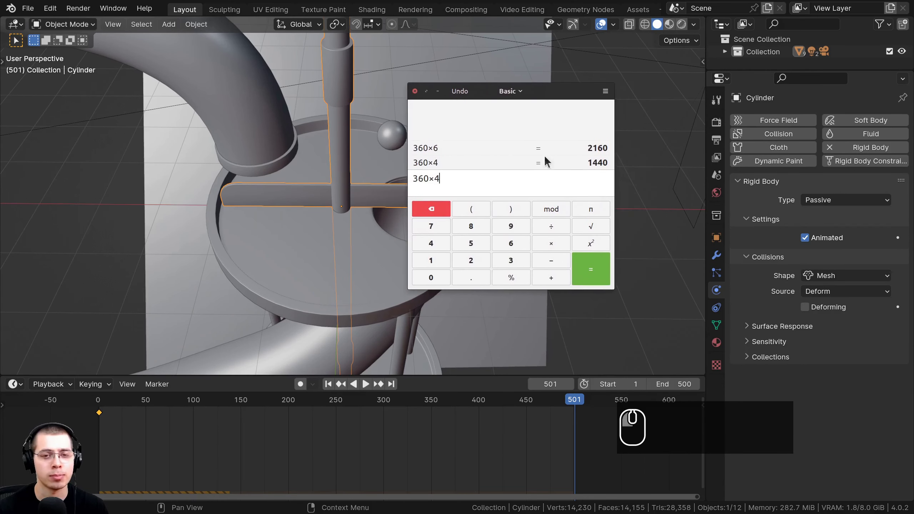
double_click(427, 179)
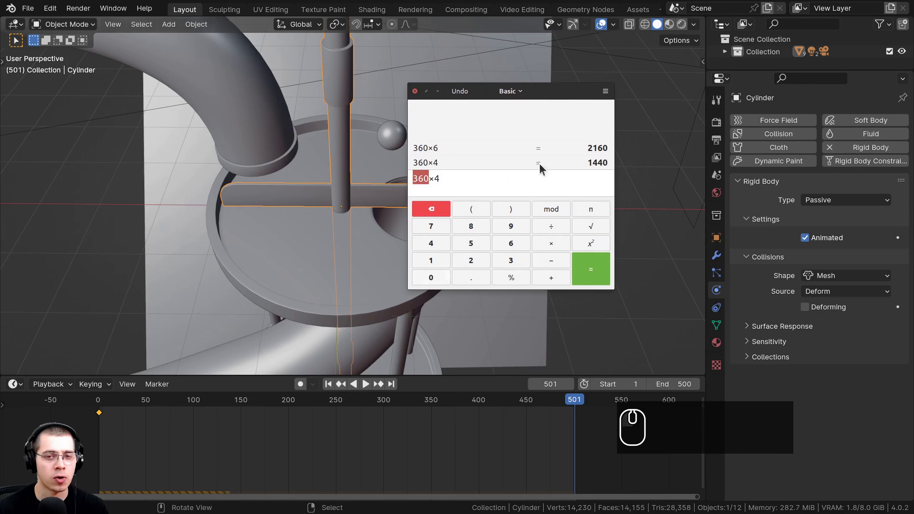
left_click(505, 182)
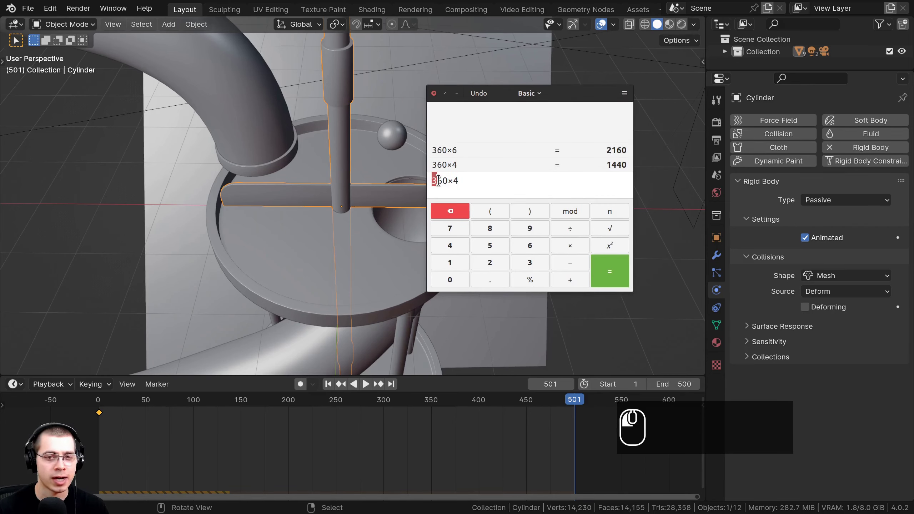
left_click(466, 191)
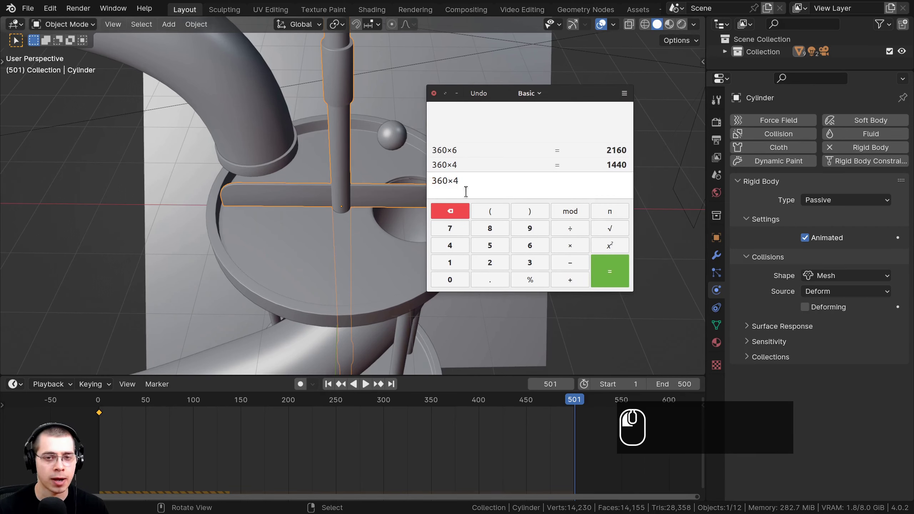
left_click(599, 269)
left_click_drag(460, 181, 416, 181)
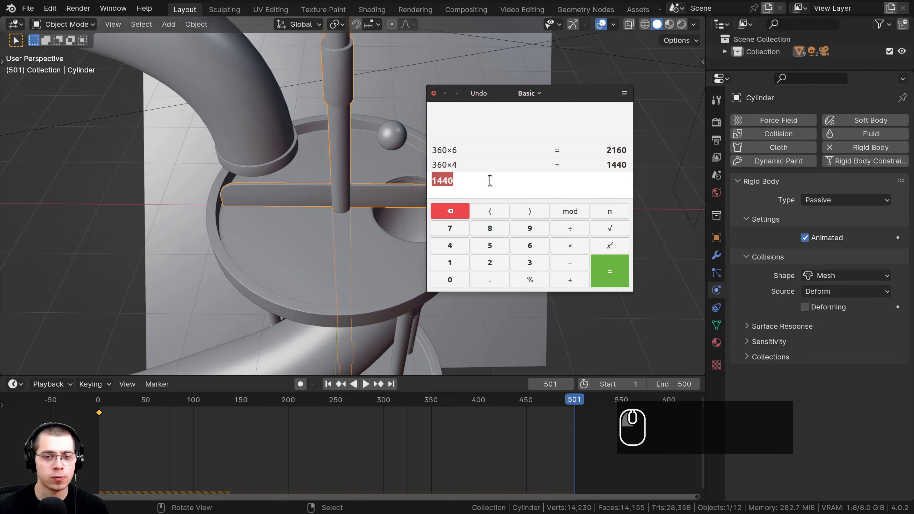
left_click(434, 93)
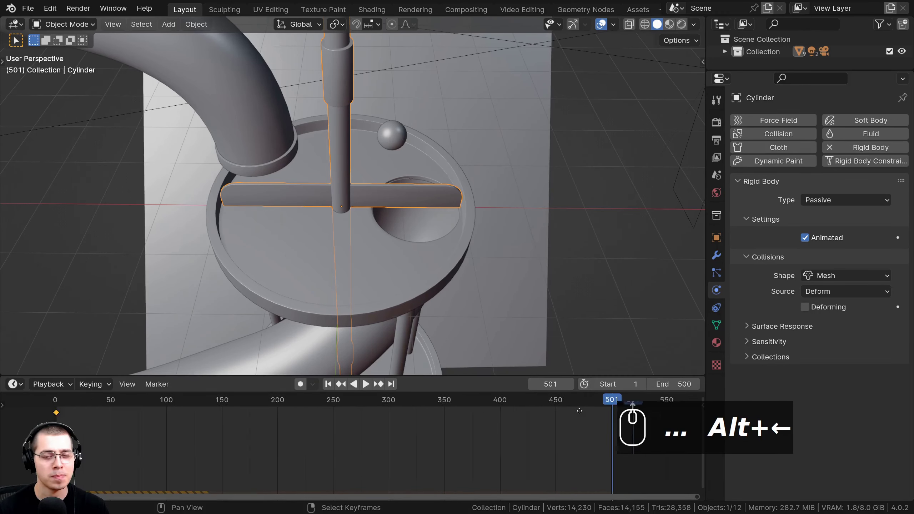
scroll(421, 402, "up", 2)
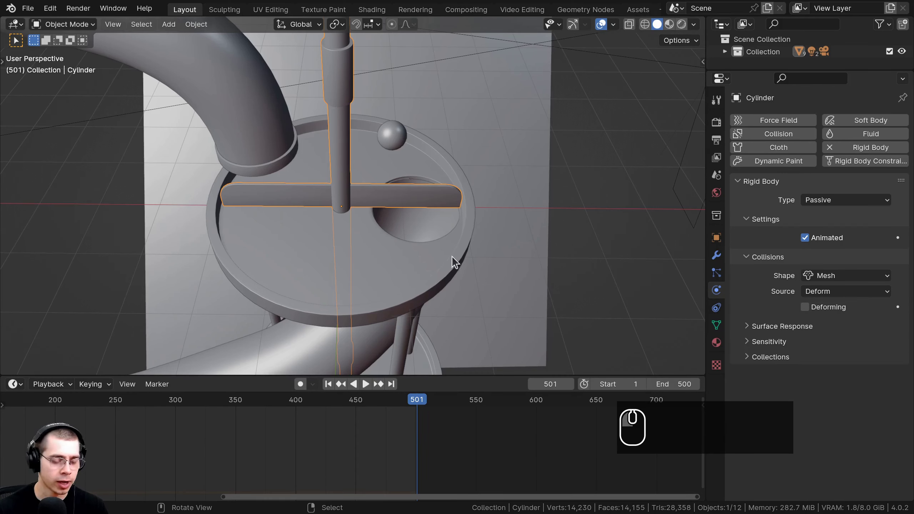
key("r")
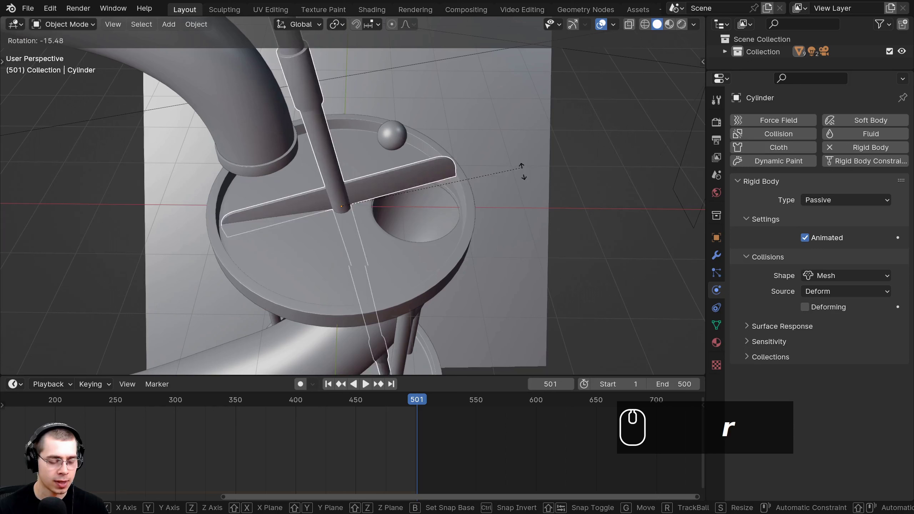
key("z")
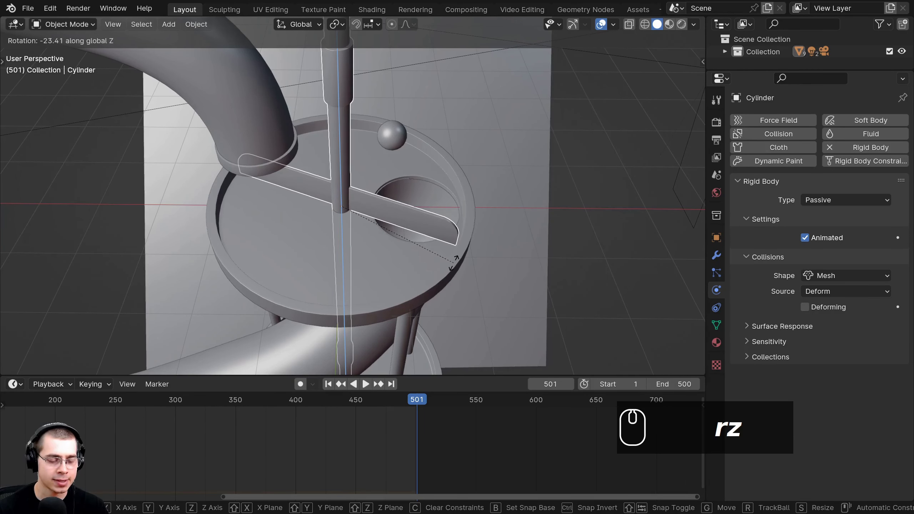
type("144")
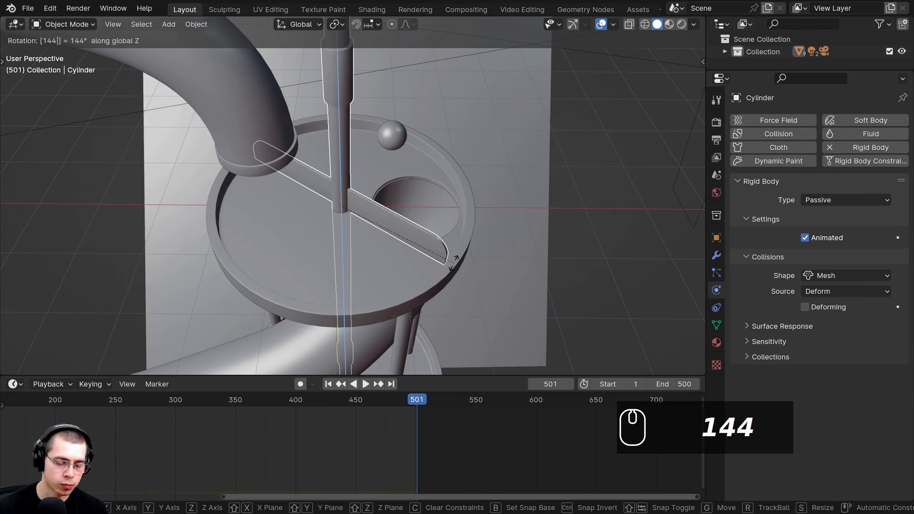
type("0")
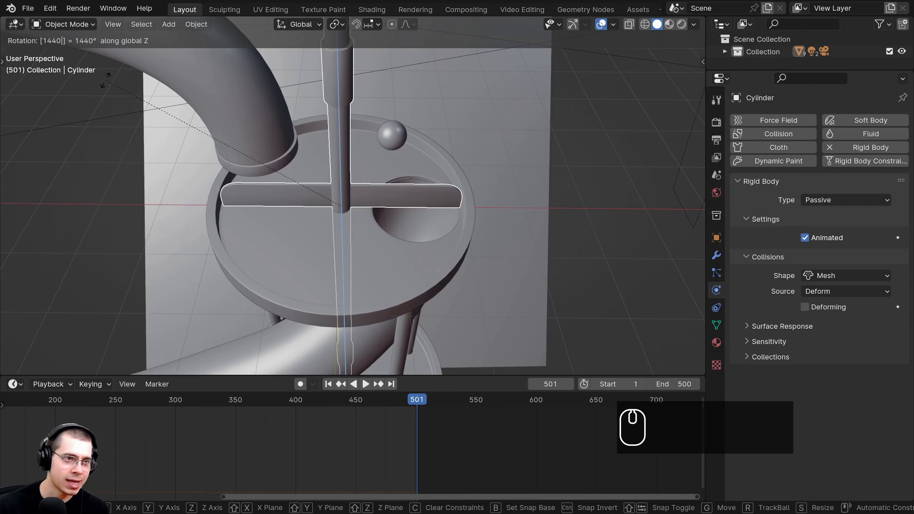
key("minus")
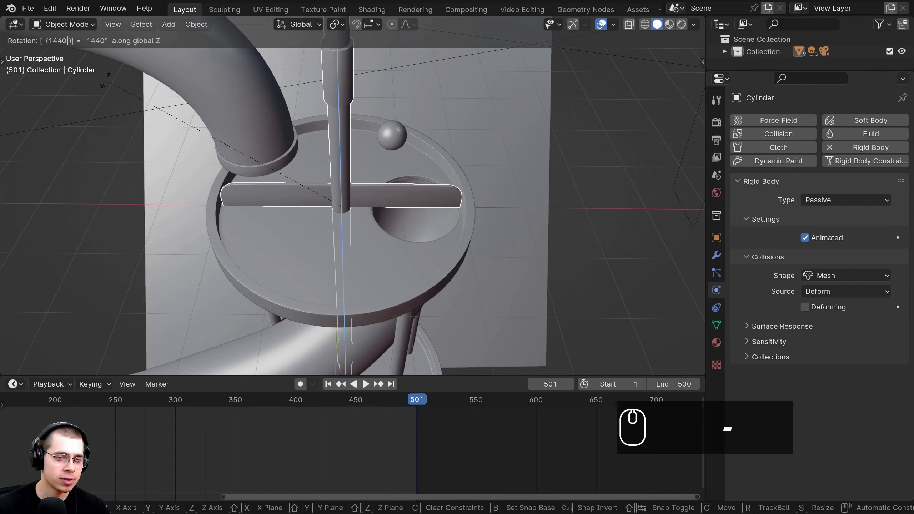
right_click(502, 124)
Rotate the central rod with its paddle -1440° about the global Z axis at frame 501
key("r")
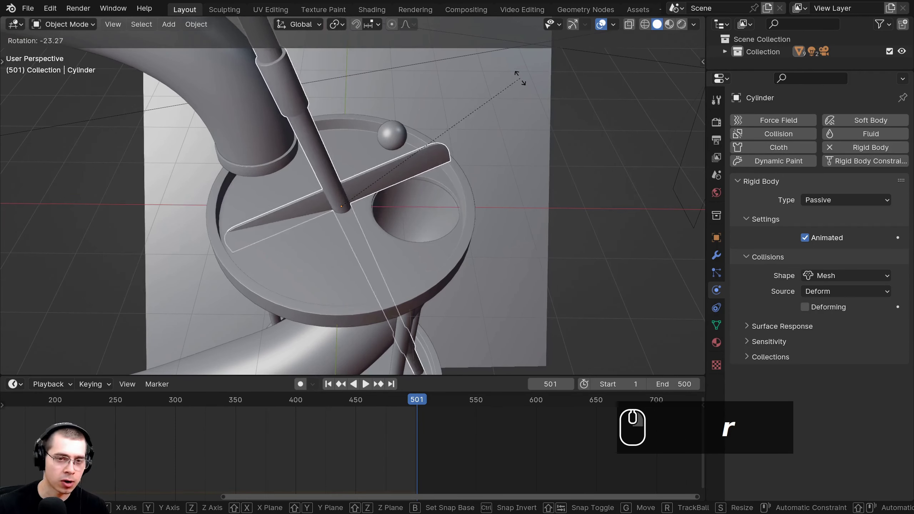
key("z")
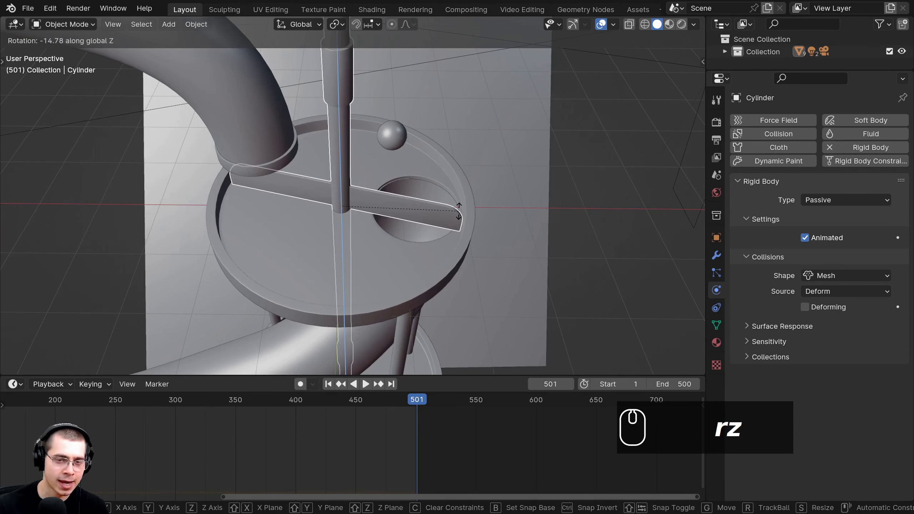
type("-14")
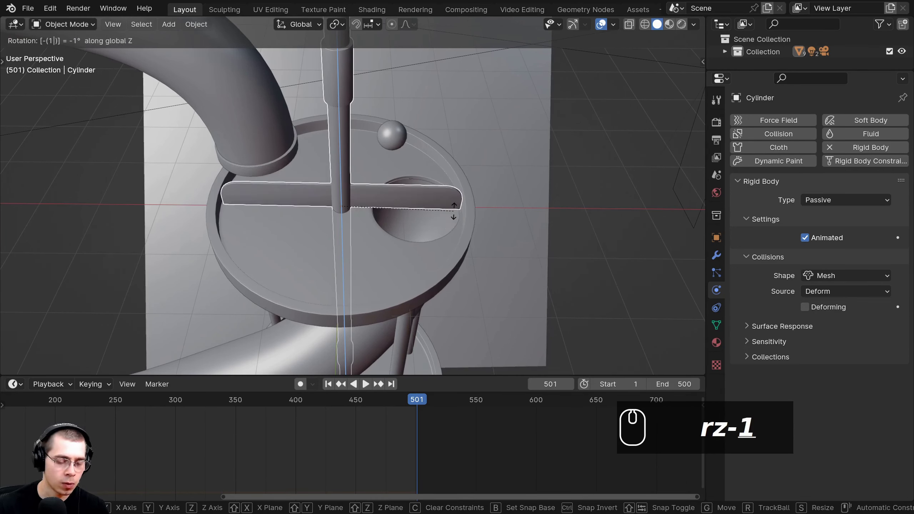
type("40")
key("Return")
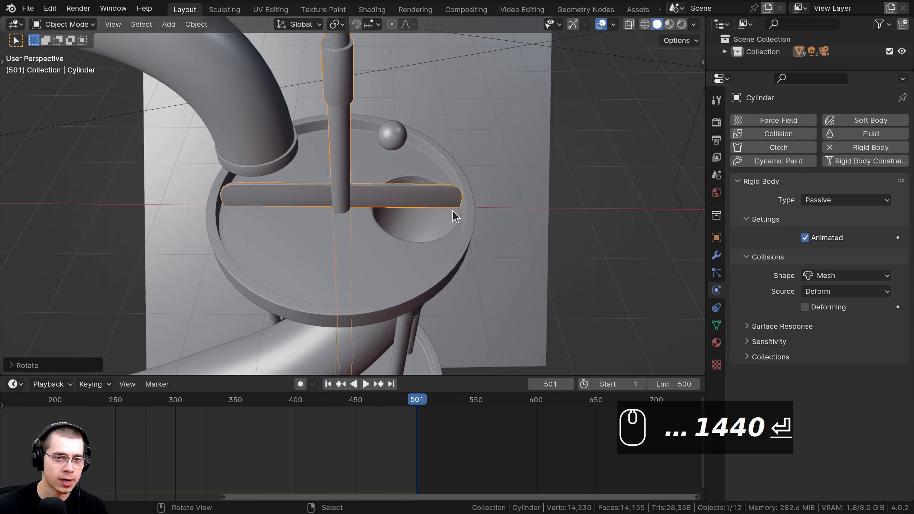
Insert a Rotation keyframe for the central rod and its paddle at frame 501
key("i")
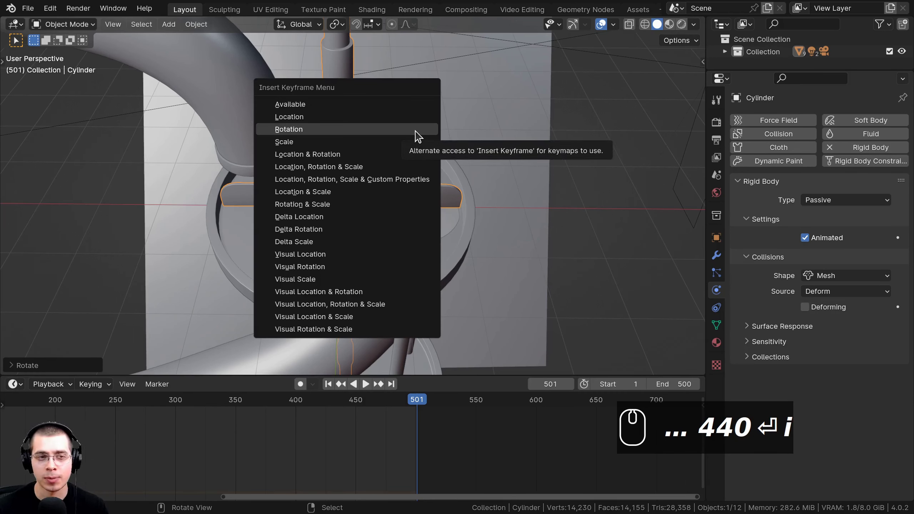
left_click(416, 136)
scroll(416, 133, "down", 3)
scroll(416, 134, "up", 3)
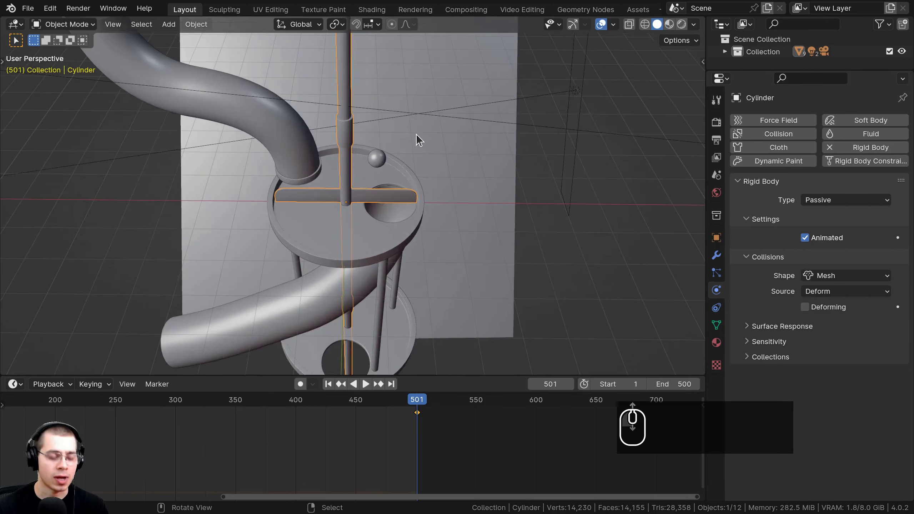
Play the animation and scrub through its frames to examine the paddle's rotation speed and the ball's motion, stopping at frame 27
key("space")
scroll(395, 169, "up", 4)
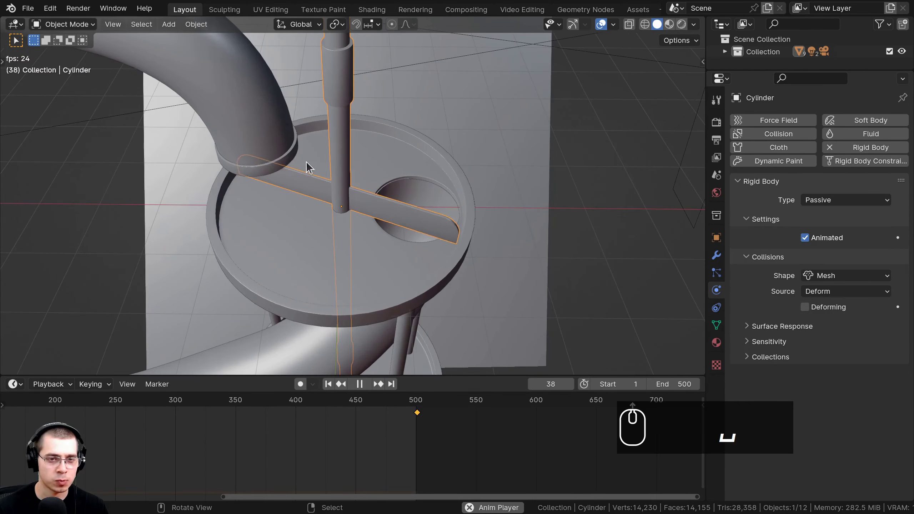
scroll(267, 453, "down", 4)
scroll(281, 432, "down", 3)
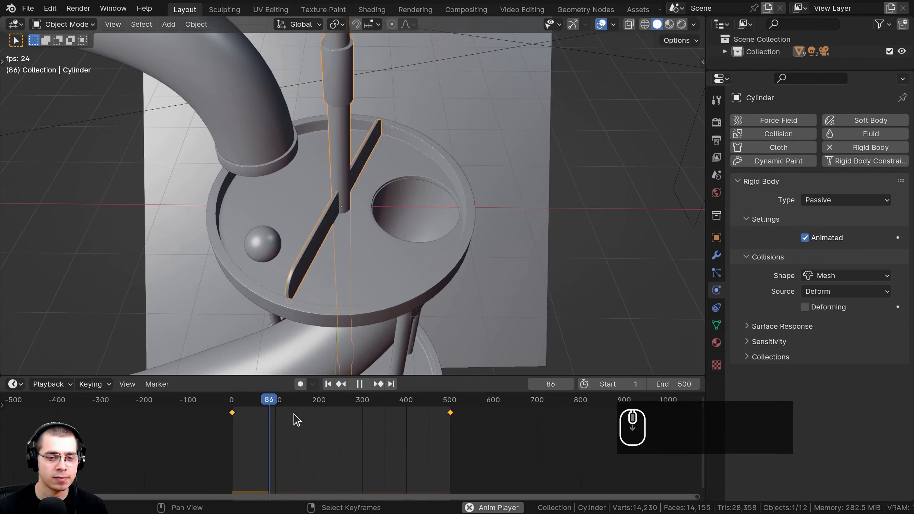
left_click_drag(275, 402, 487, 405)
scroll(371, 414, "up", 3)
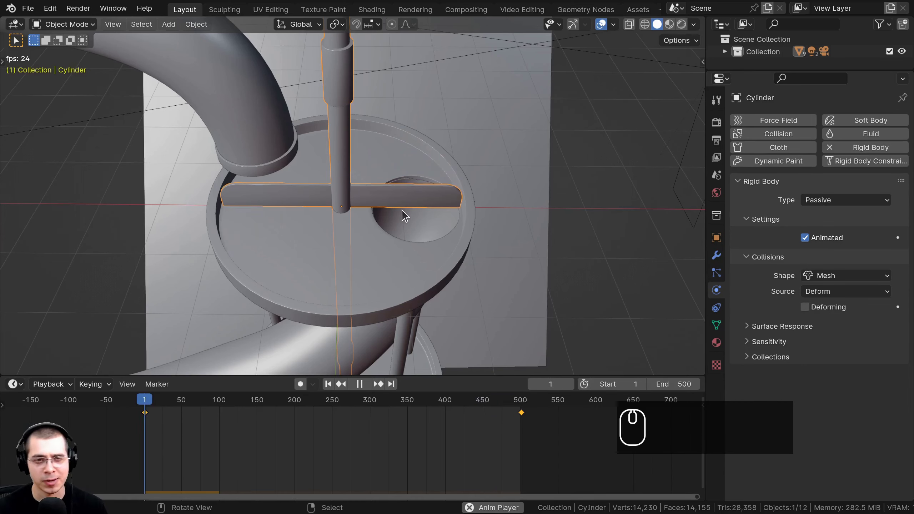
left_click(479, 404)
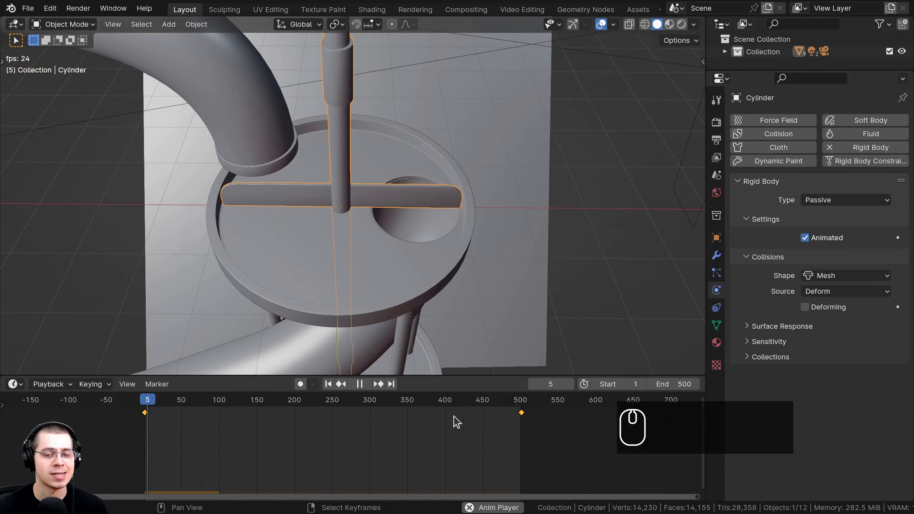
key("space")
Select all of the rotating rod's keyframes and set their interpolation to Linear
key("a")
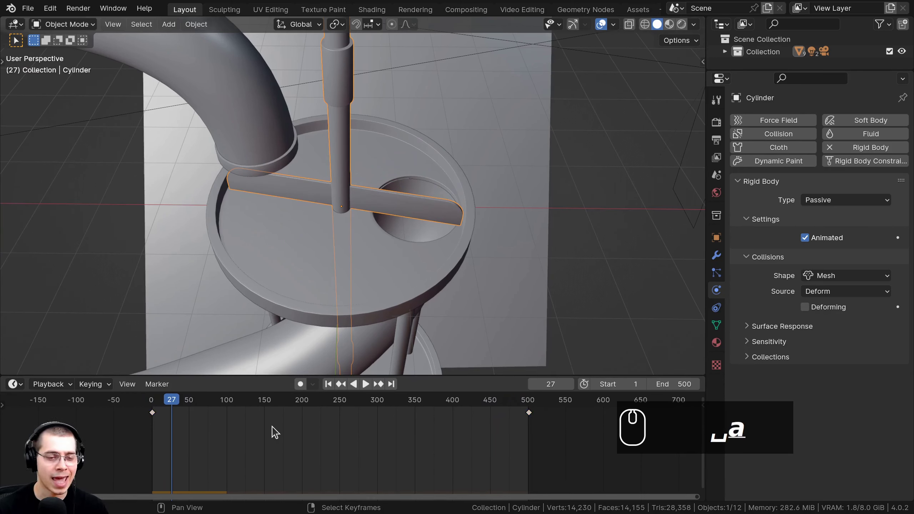
key("a")
key("a")
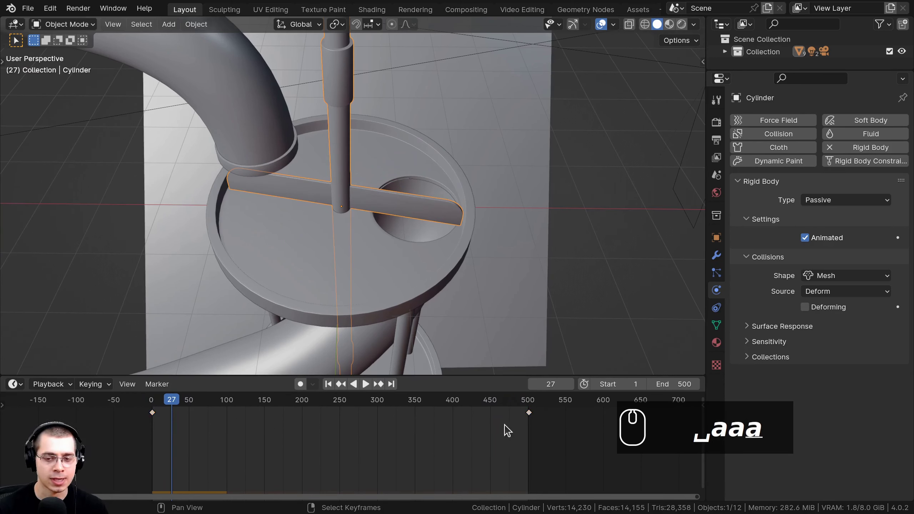
key("a")
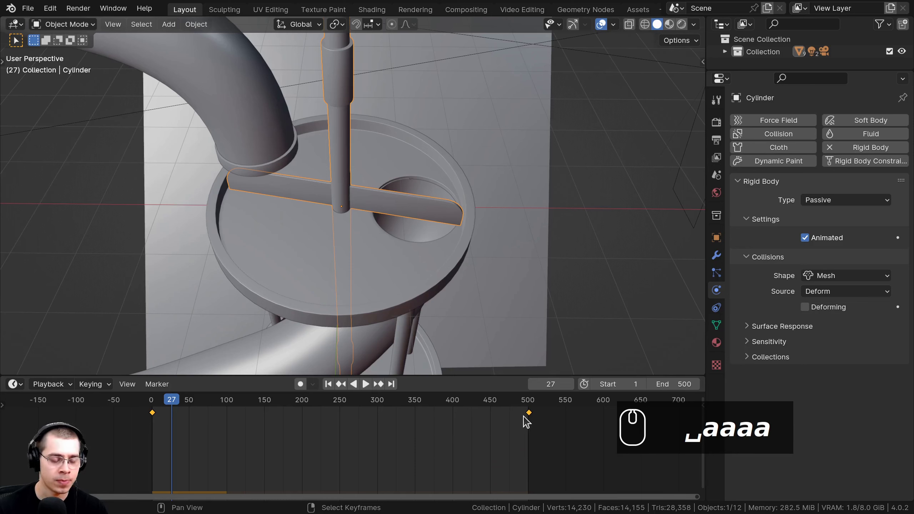
key("t")
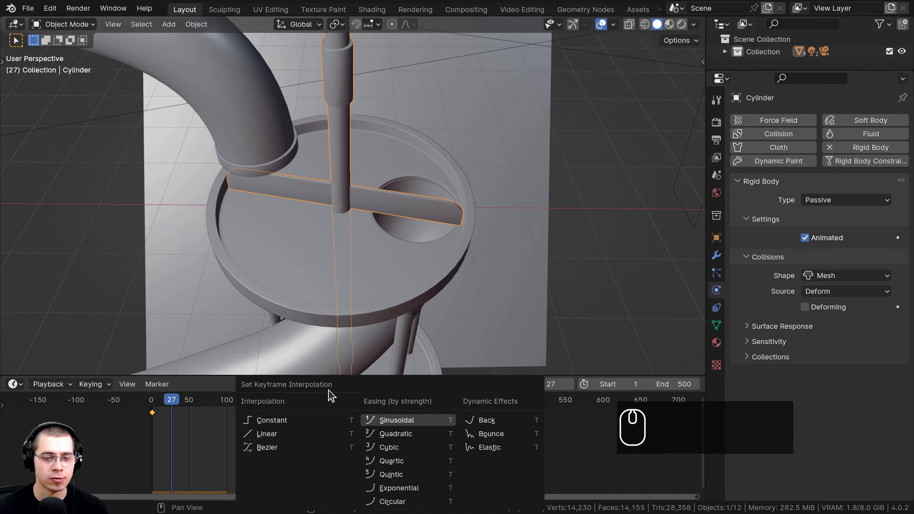
left_click(274, 436)
Play the animation from several frames and angles to examine the paddle's rotation speed and how it sweeps the ball
key("space")
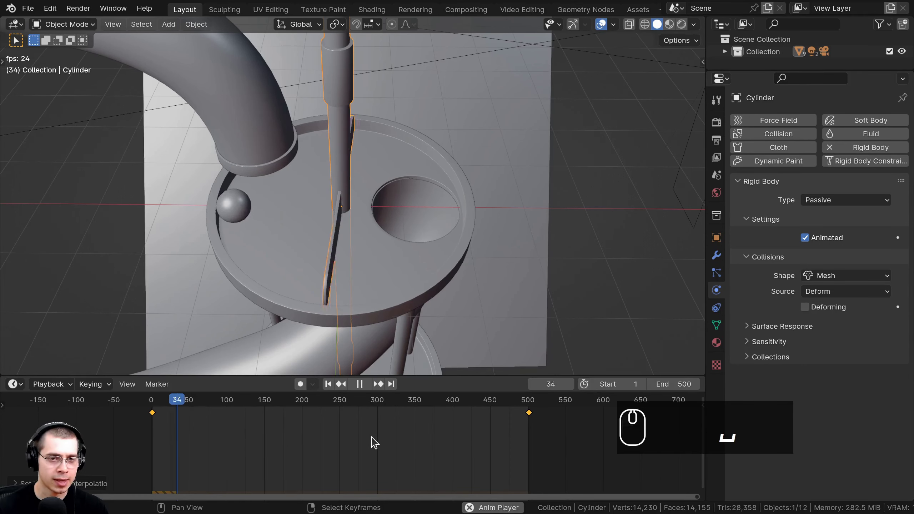
left_click(490, 400)
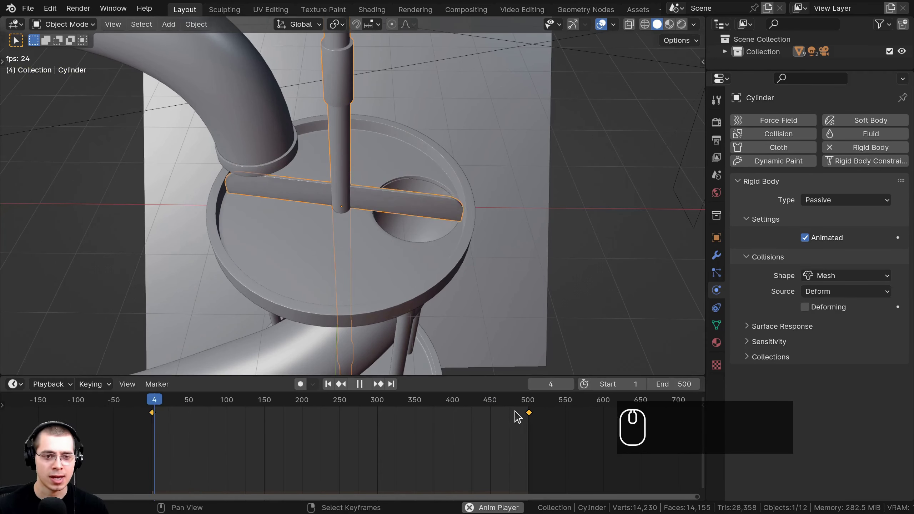
left_click(508, 402)
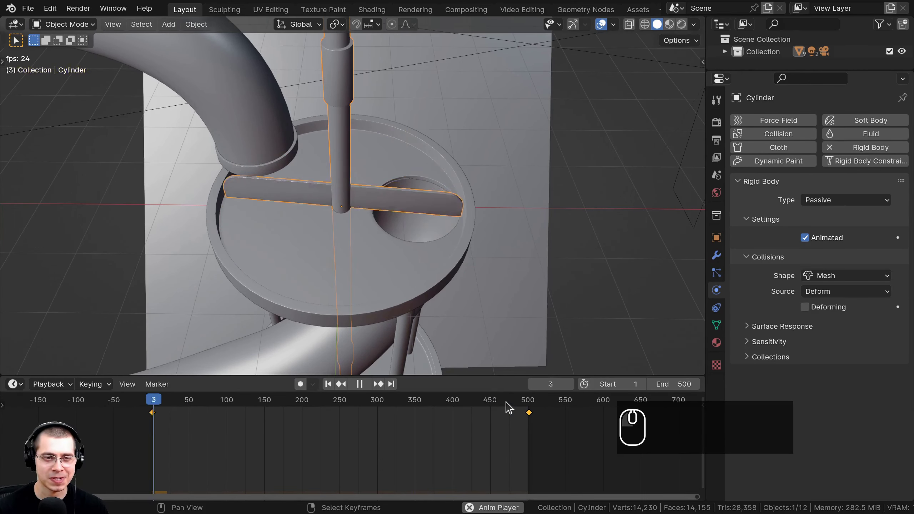
left_click(508, 404)
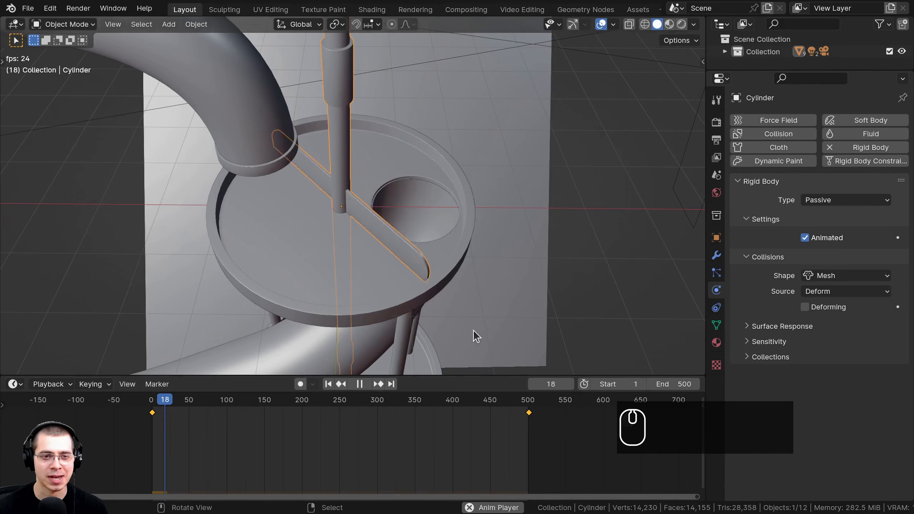
middle_click_drag(473, 330, 315, 196)
scroll(338, 197, "up", 5)
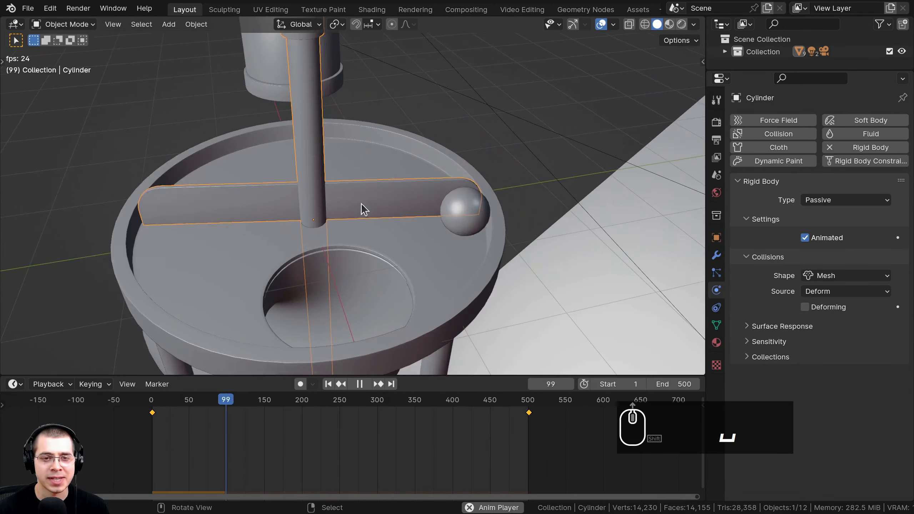
scroll(406, 296, "down", 3)
scroll(407, 296, "down", 5)
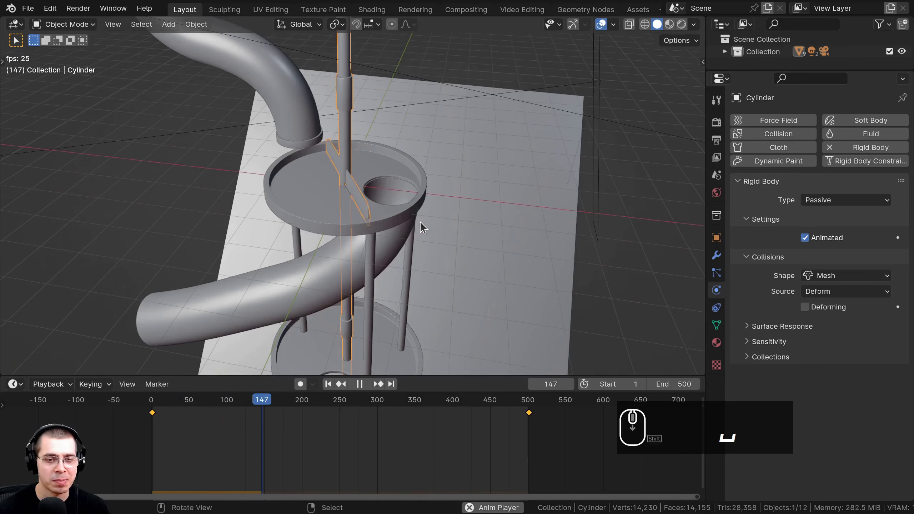
middle_click_drag(376, 240, 382, 240)
key("space")
middle_click_drag(254, 318, 302, 95)
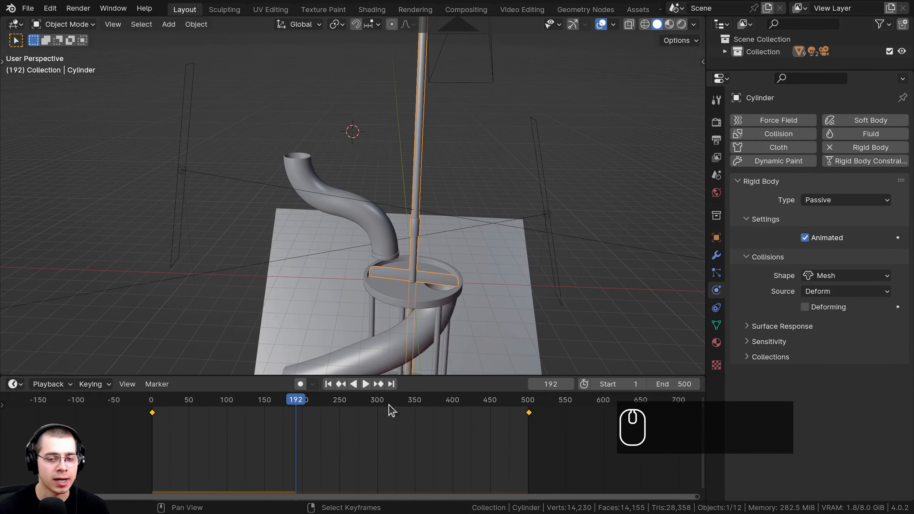
Duplicate the ball above the pipe inlet at frame 0 and move the copy about 0.64 m up along the global Z axis
left_click_drag(294, 401, 151, 400)
middle_click_drag(340, 171, 316, 164, "shift")
scroll(422, 232, "up", 5)
left_click(316, 163)
key("space")
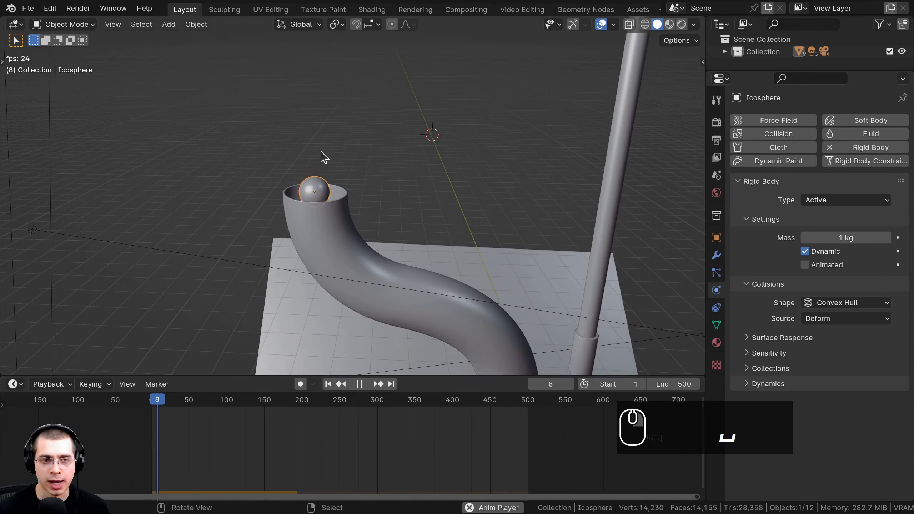
key("space")
middle_click_drag(294, 208, 348, 184)
key("shift+d")
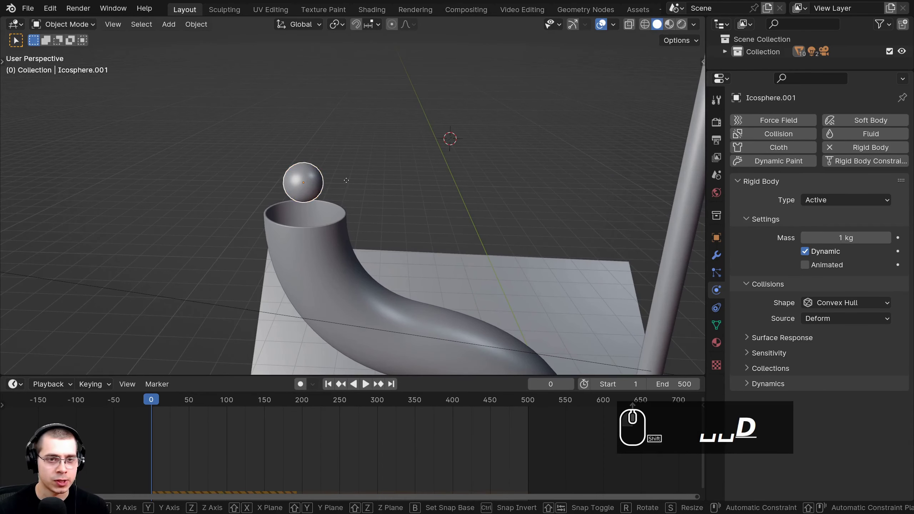
key("z")
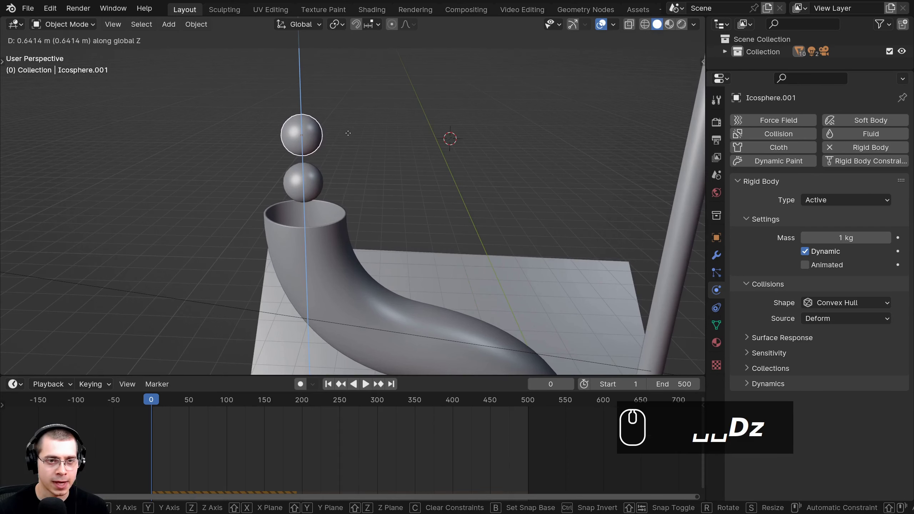
left_click(348, 136)
middle_click_drag(326, 167, 340, 179)
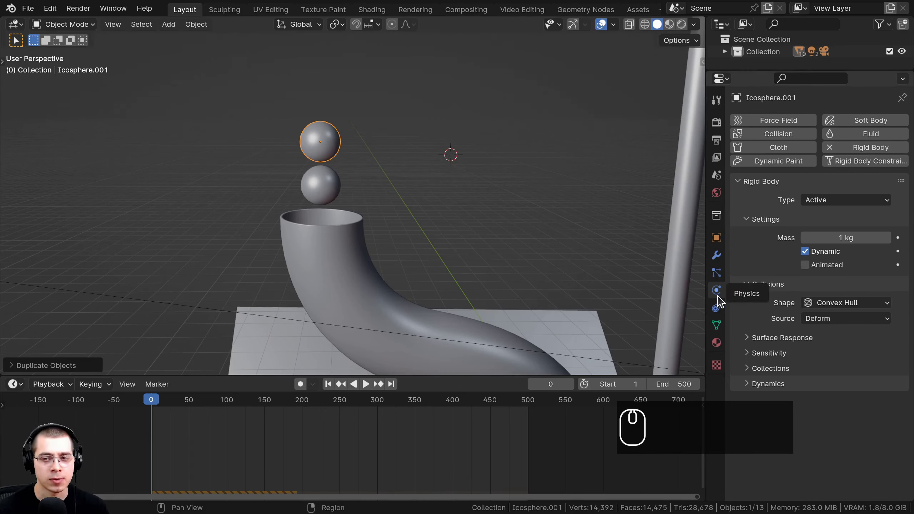
Enable the Animated rigid body option on the upper ball and play the simulation briefly to test it
key("g")
right_click(359, 126)
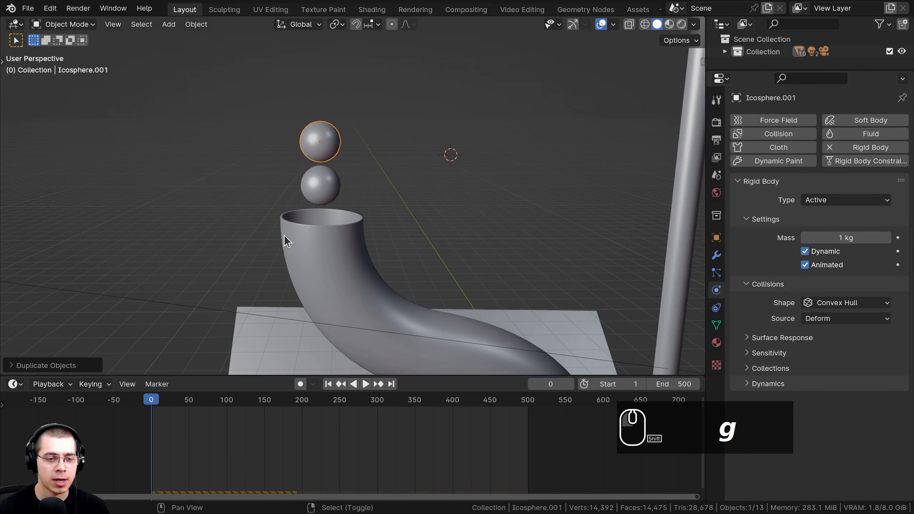
middle_click_drag(284, 235, 314, 200, "shift")
key("space")
key("space")
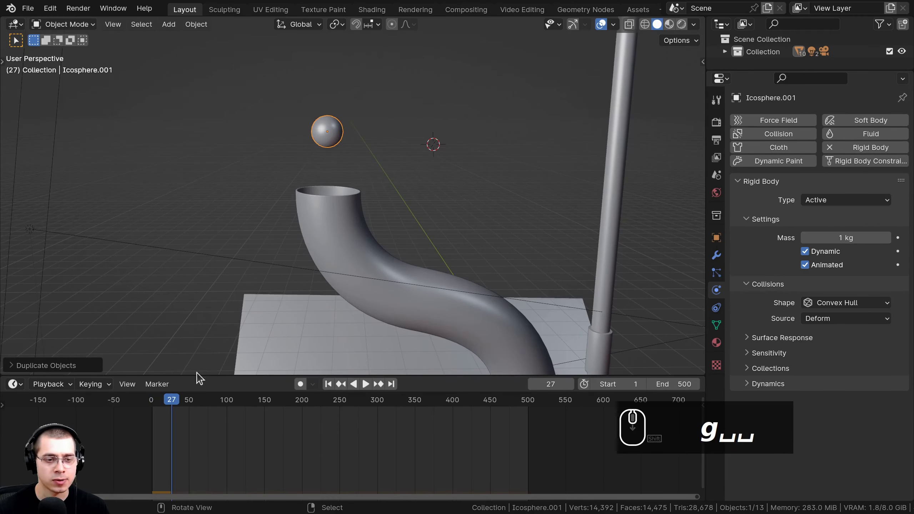
Insert a keyframe for the upper ball's enabled Animated option at frame 30
left_click(175, 403)
left_click_drag(175, 402, 172, 402)
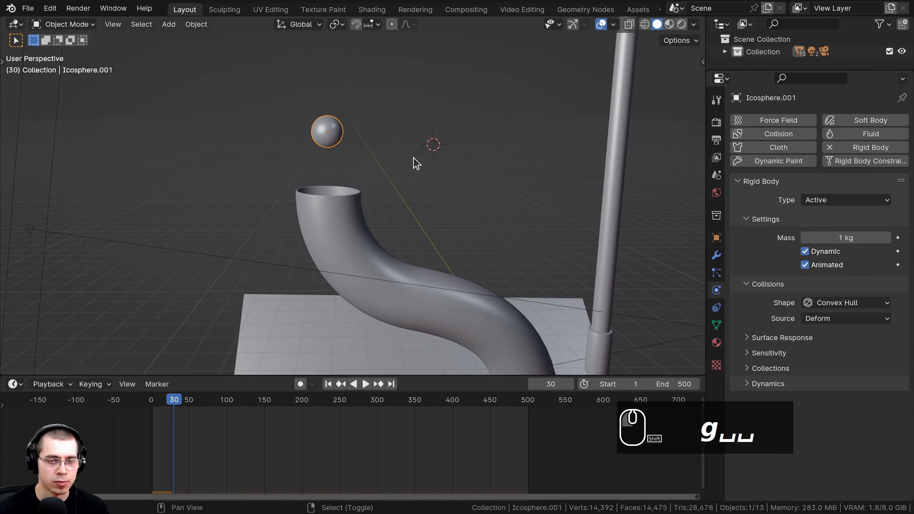
scroll(414, 159, "up", 3)
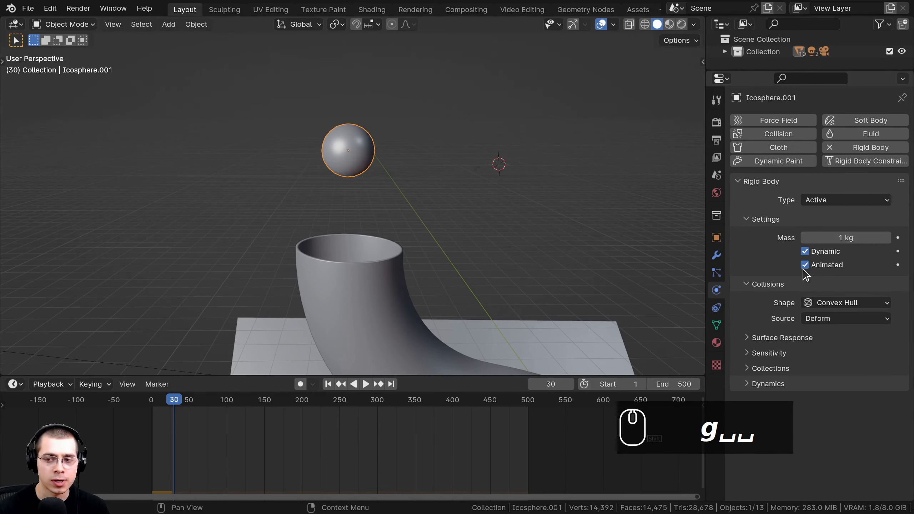
left_click_drag(706, 240, 694, 240)
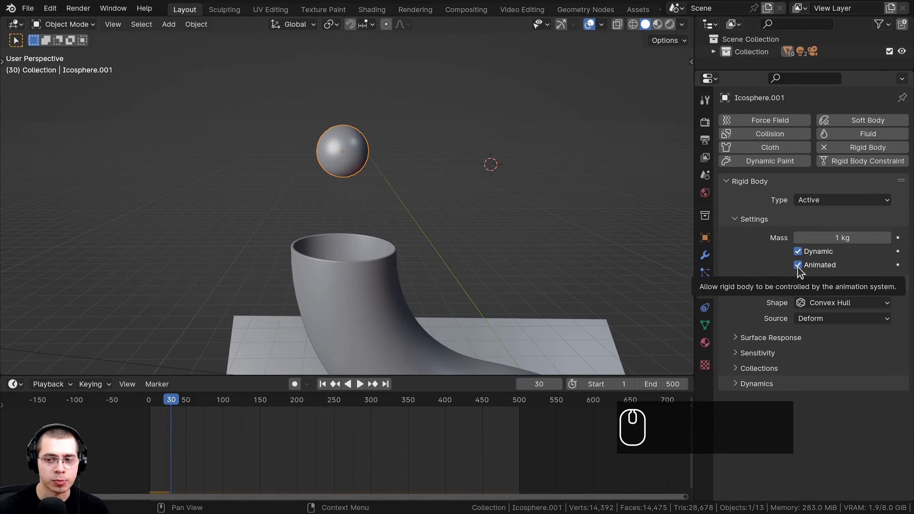
key("i")
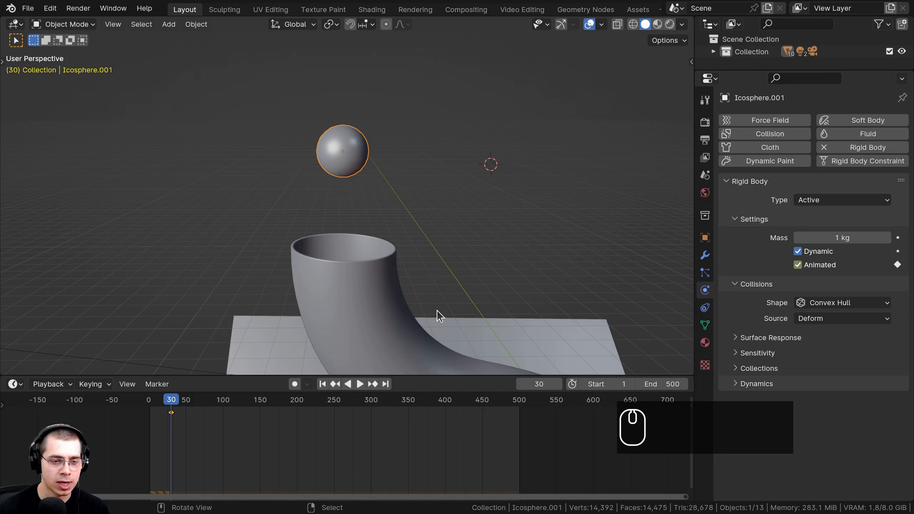
Disable the upper ball's Animated option at frame 31 and keyframe that setting
key("Right")
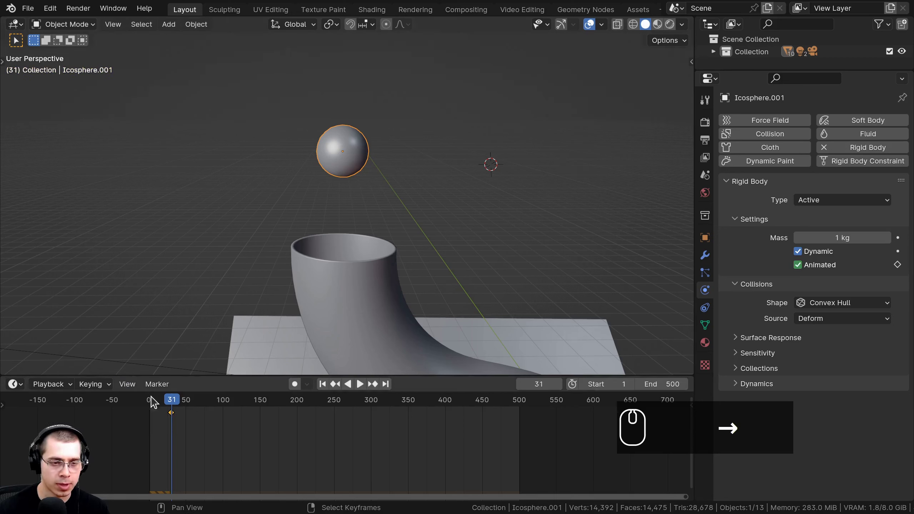
left_click(799, 267)
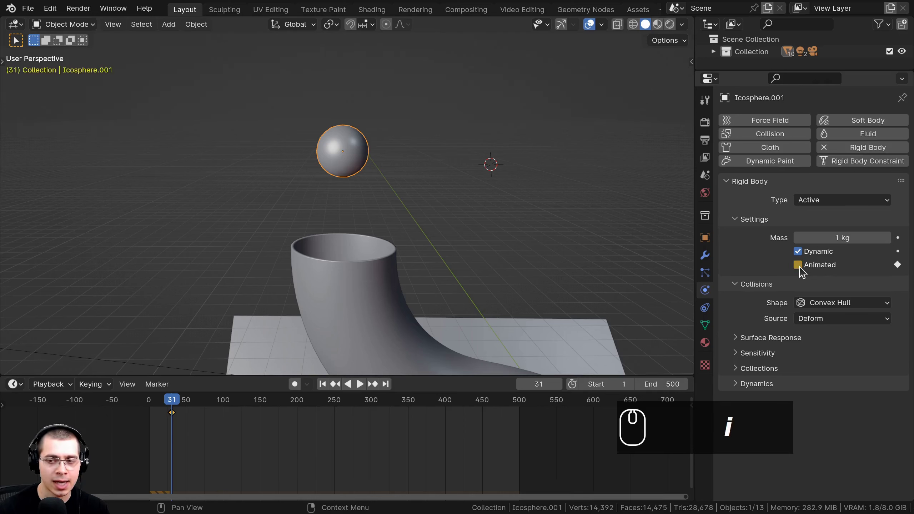
scroll(165, 414, "up", 5)
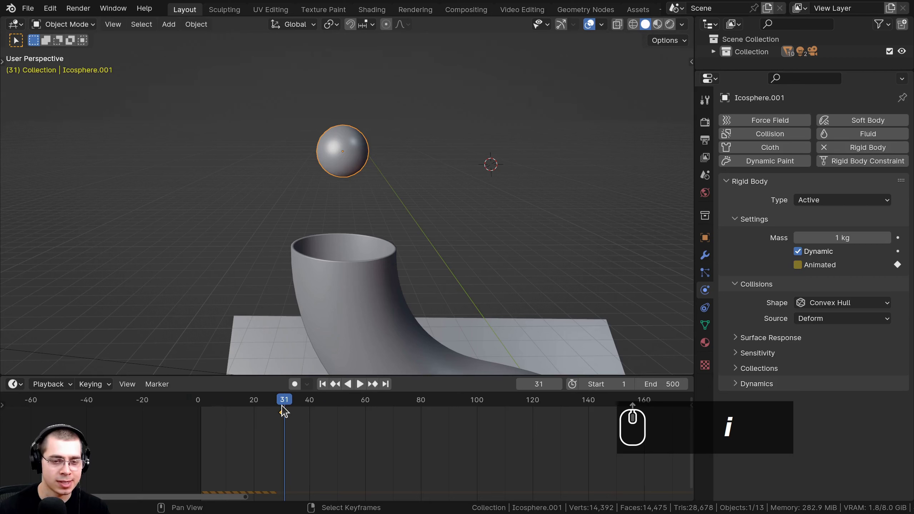
Play the simulation from the start to examine the upper ball's release and both balls' travel onto the disc
left_click_drag(243, 408, 203, 407)
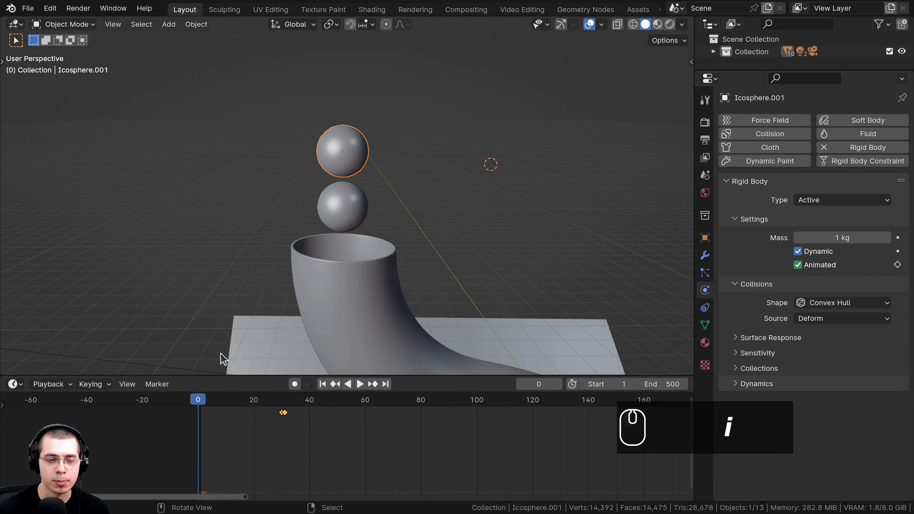
key("space")
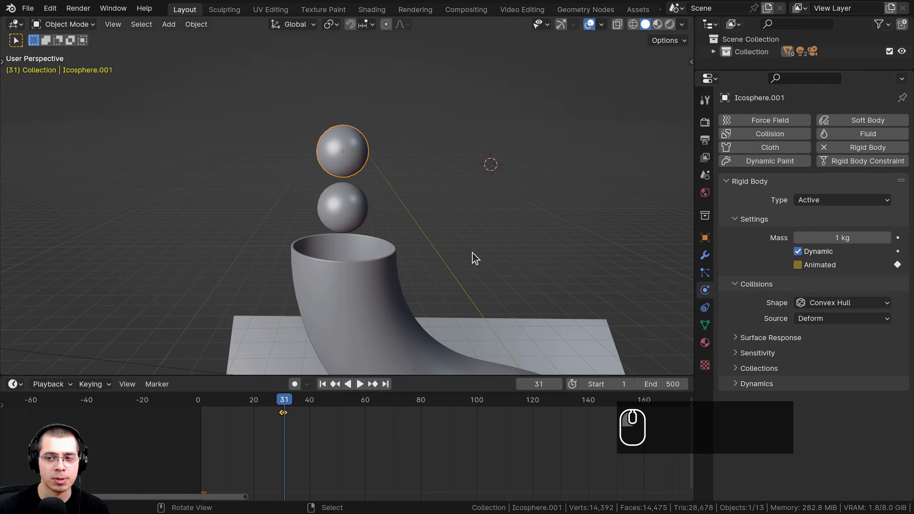
middle_click_drag(472, 252, 470, 257)
key("space")
left_click(201, 404)
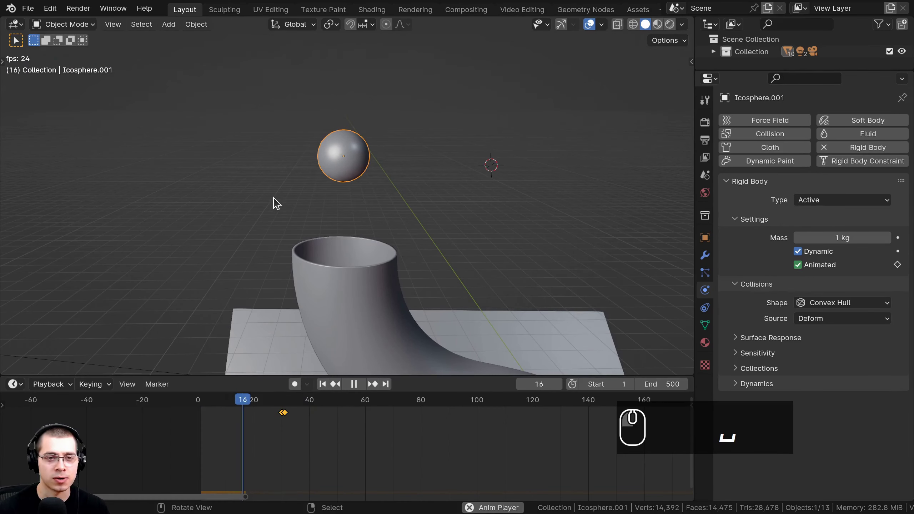
left_click(199, 401)
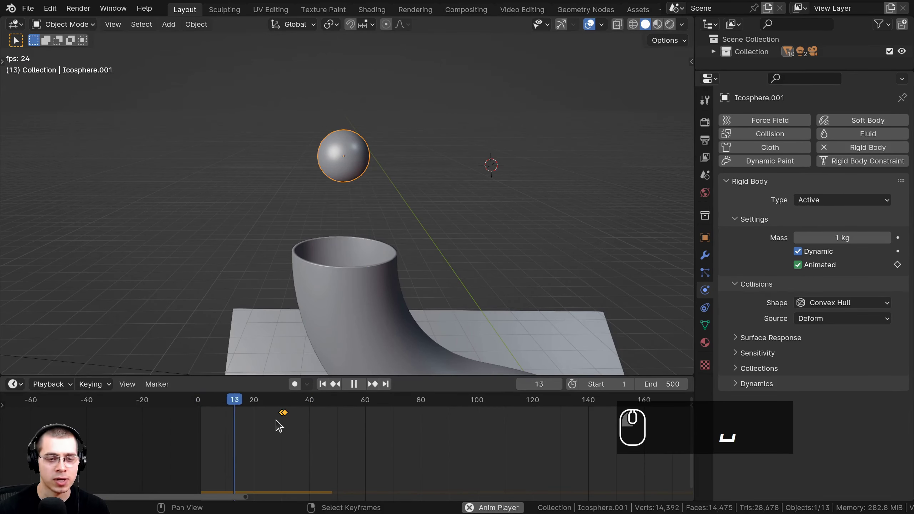
scroll(416, 309, "down", 7)
middle_click_drag(417, 310, 341, 316, "shift")
scroll(314, 218, "up", 3)
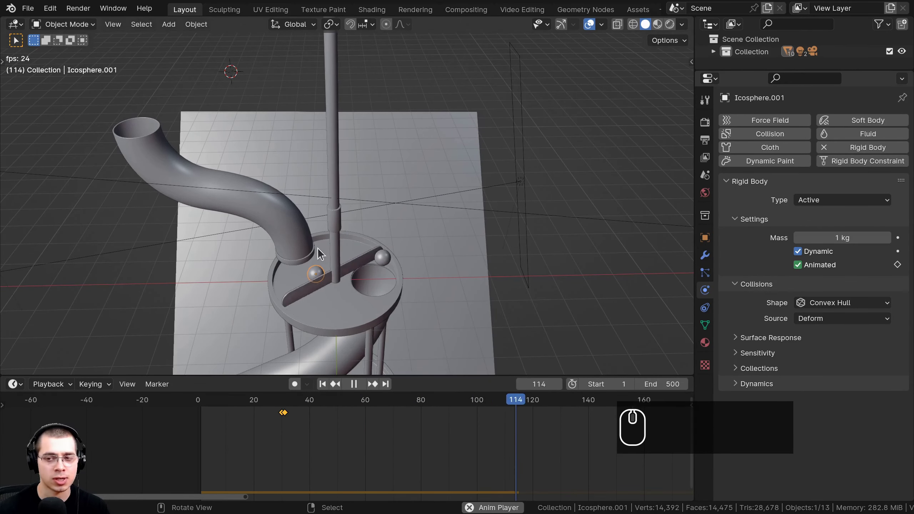
middle_click_drag(317, 248, 389, 311, "shift")
key("space")
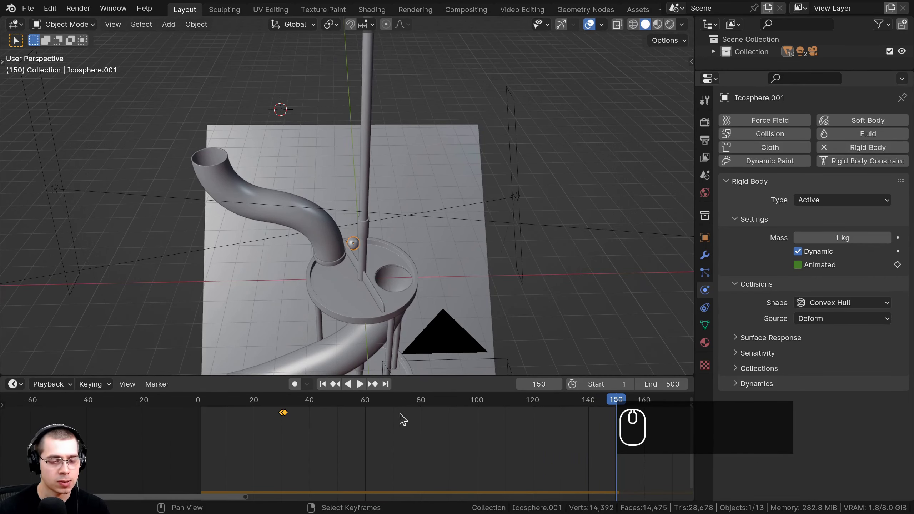
Replay the simulation with everything deselected and examine from another angle how the paddle sweeps both balls
left_click_drag(425, 420, 106, 414)
middle_click_drag(299, 227, 270, 204)
scroll(270, 203, "down", 2)
key("space")
scroll(310, 177, "up", 3)
middle_click_drag(311, 177, 329, 172, "shift")
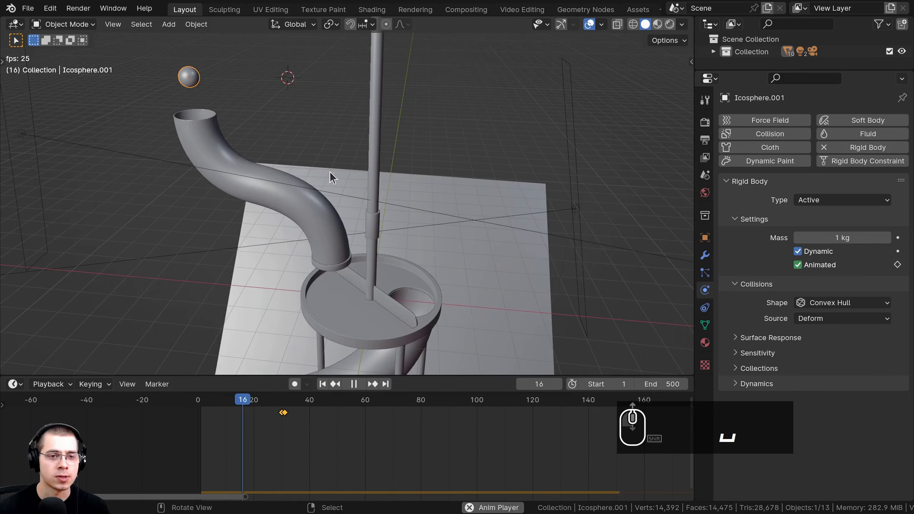
key("a")
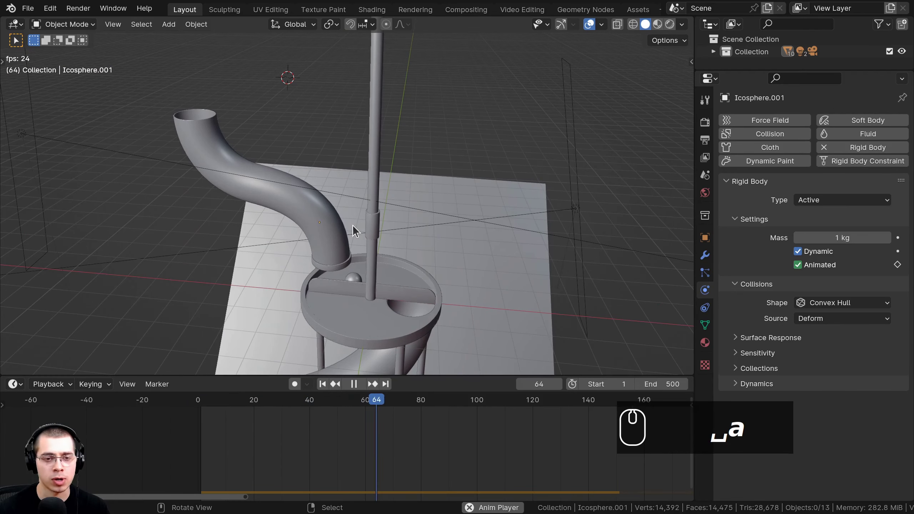
middle_click_drag(352, 225, 324, 230)
scroll(386, 433, "down", 6)
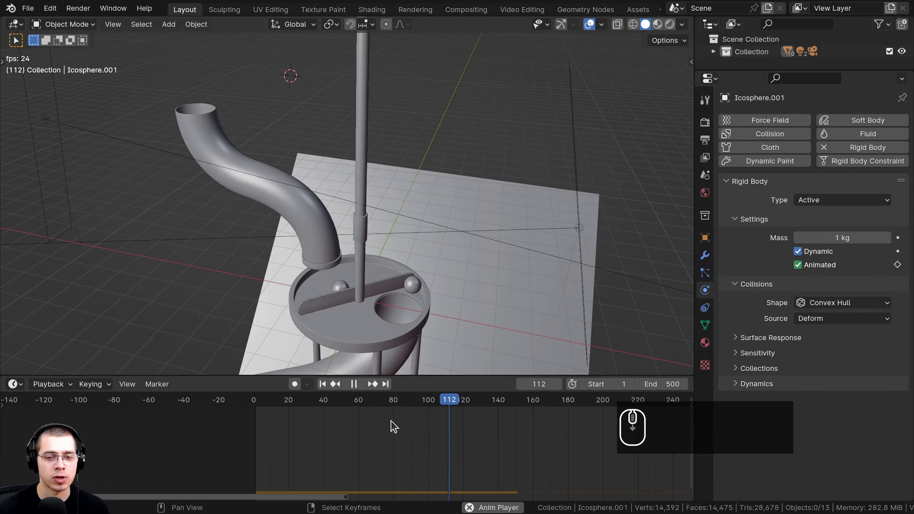
key("space")
Return to frame 0 and duplicate the upper ball, placing the copy about 0.55 m above it along Z
left_click_drag(386, 431, 216, 437)
key("space")
middle_click_drag(217, 119, 306, 185, "shift")
middle_click_drag(306, 185, 309, 207, "shift")
scroll(310, 207, "up", 2)
middle_click_drag(244, 187, 263, 166, "shift")
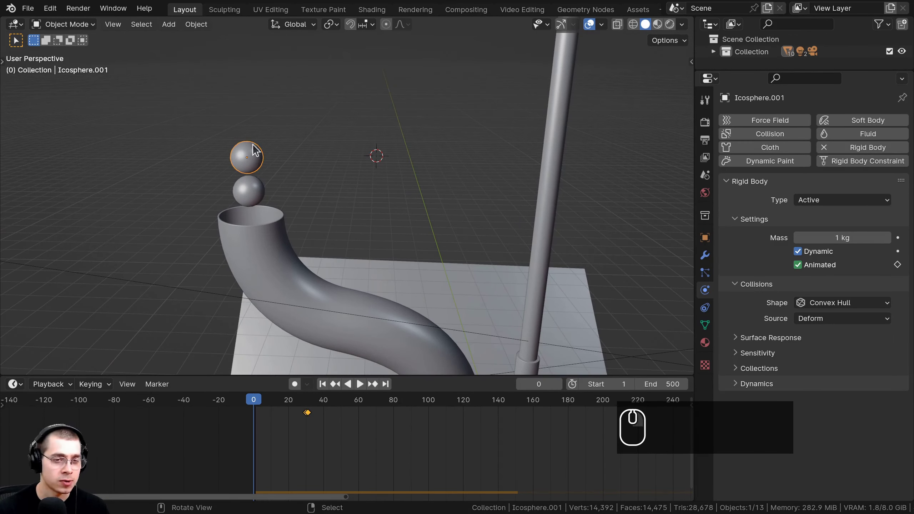
key("shift+d")
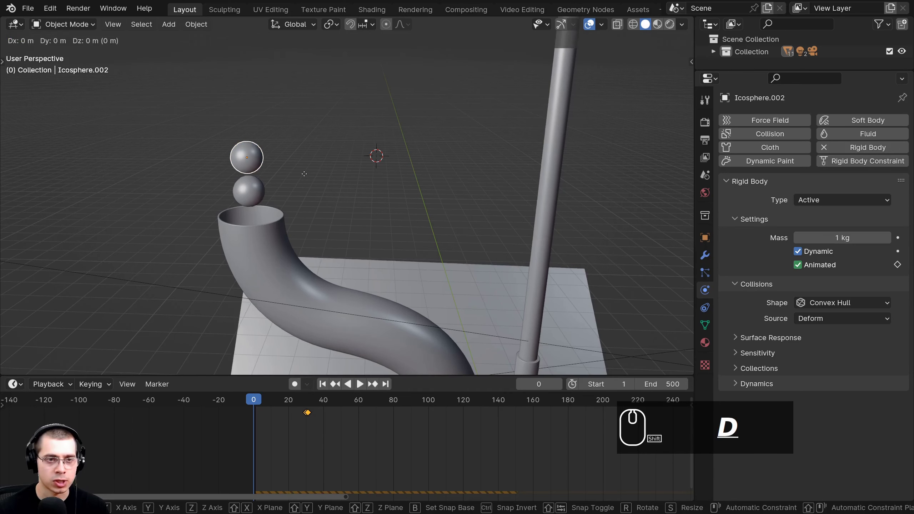
key("z")
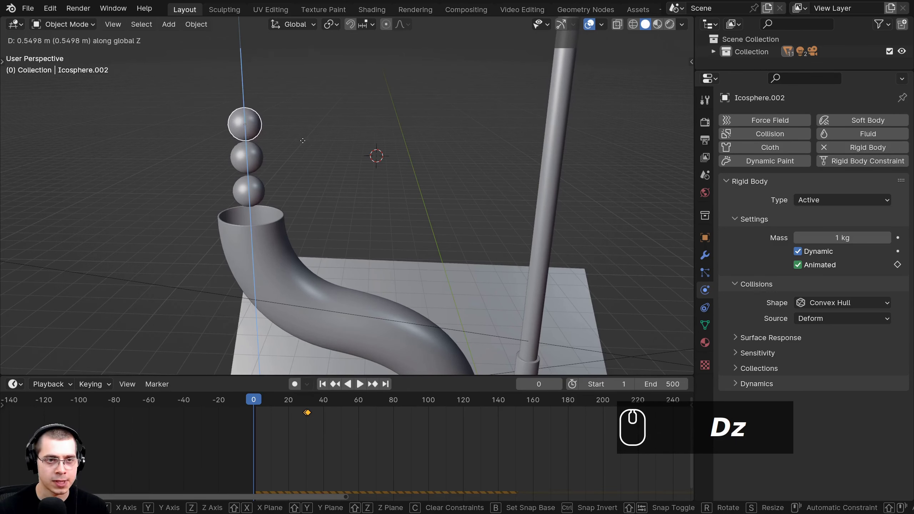
left_click(302, 140)
Shift all of the new third ball's Animated keyframes later, to frames 60 and 61
key("alt+a")
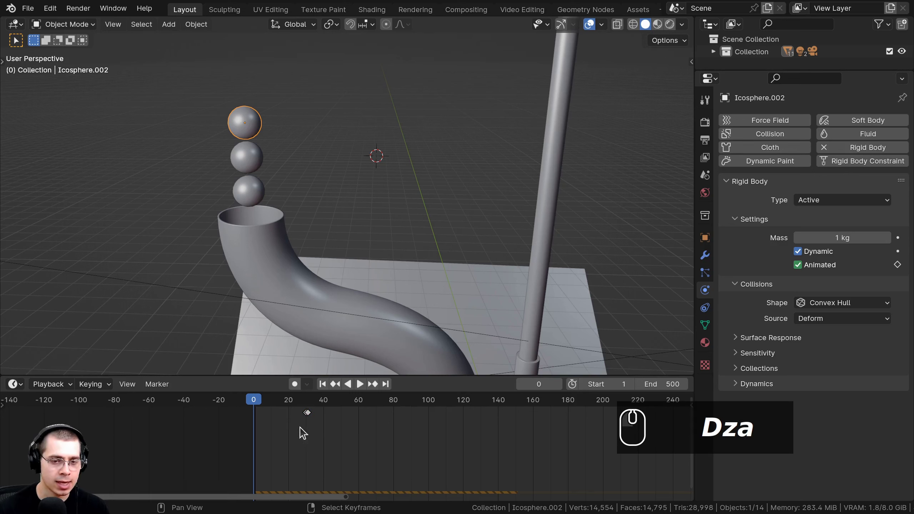
scroll(305, 420, "up", 1)
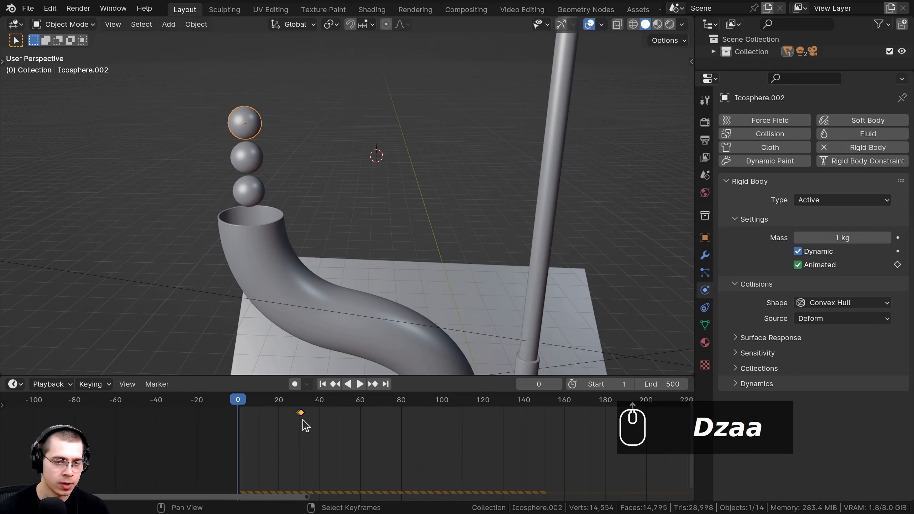
key("g")
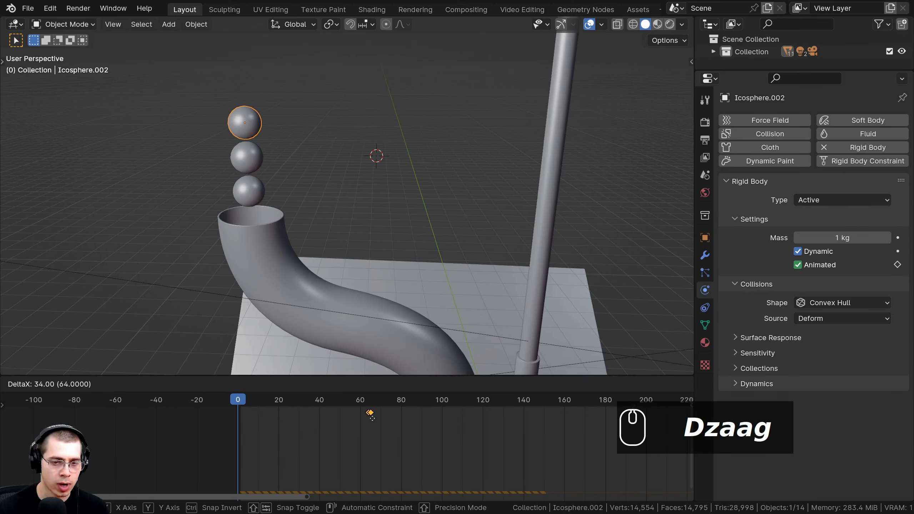
left_click(363, 419)
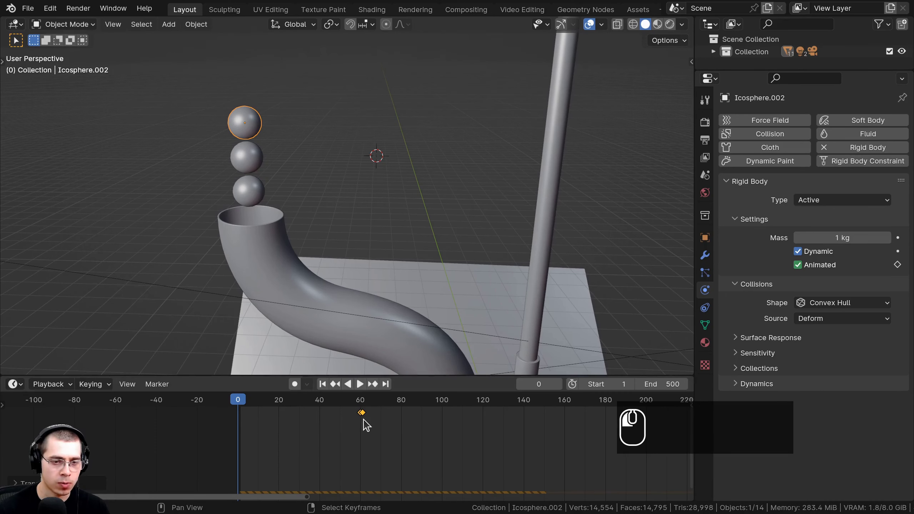
Play the simulation to examine the third ball's release and how the paddle carries the balls toward the disc's hole
scroll(288, 430, "down", 5)
key("space")
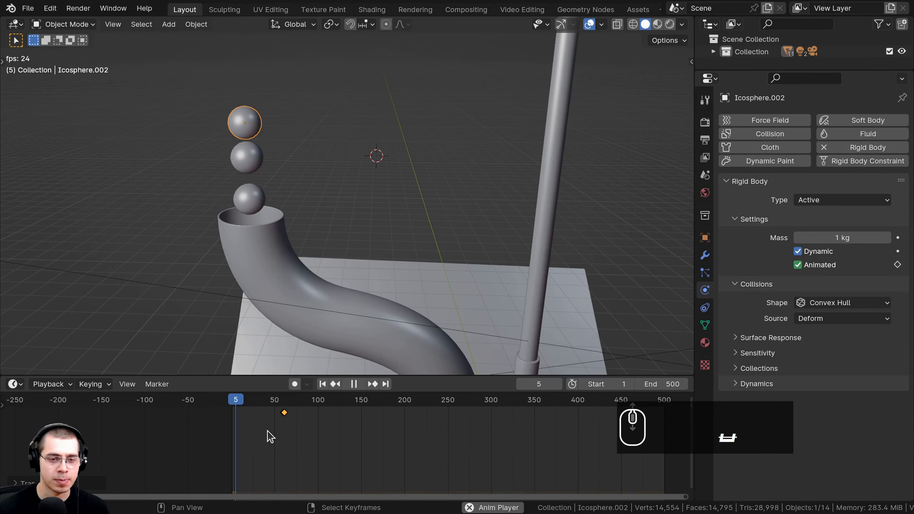
scroll(300, 264, "down", 3)
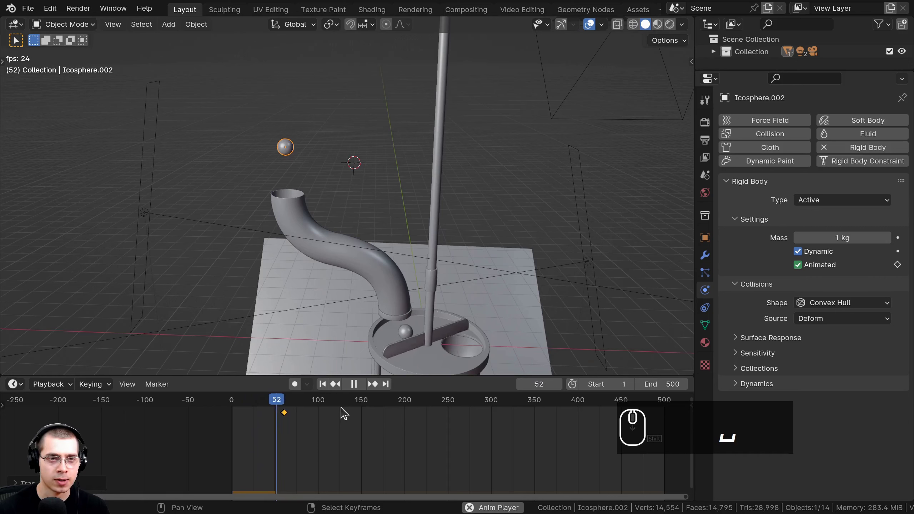
left_click(284, 405)
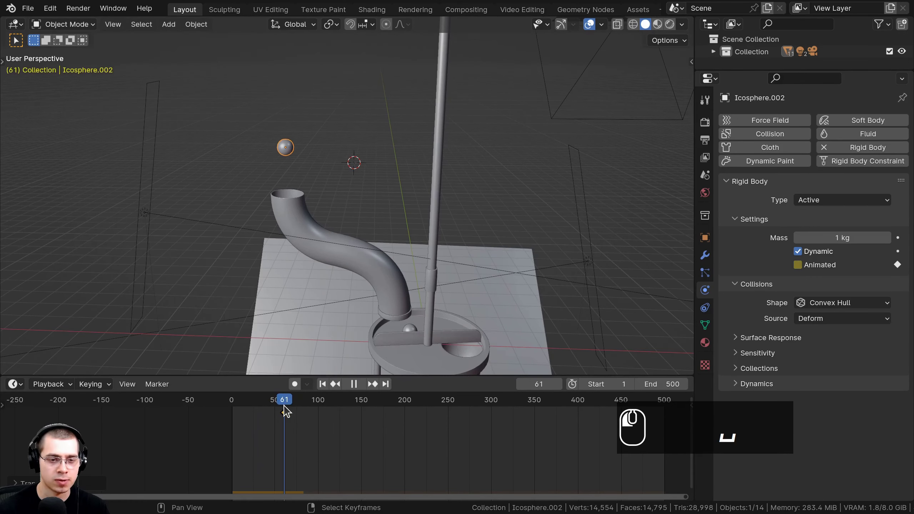
key("space")
middle_click_drag(329, 301, 300, 271, "shift")
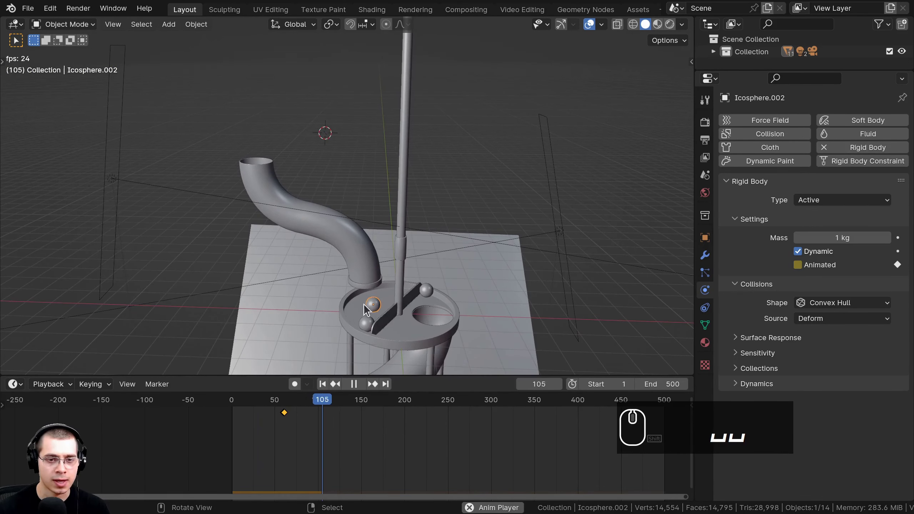
middle_click_drag(382, 308, 350, 276)
scroll(343, 295, "up", 4)
key("space")
middle_click_drag(388, 236, 377, 177, "shift")
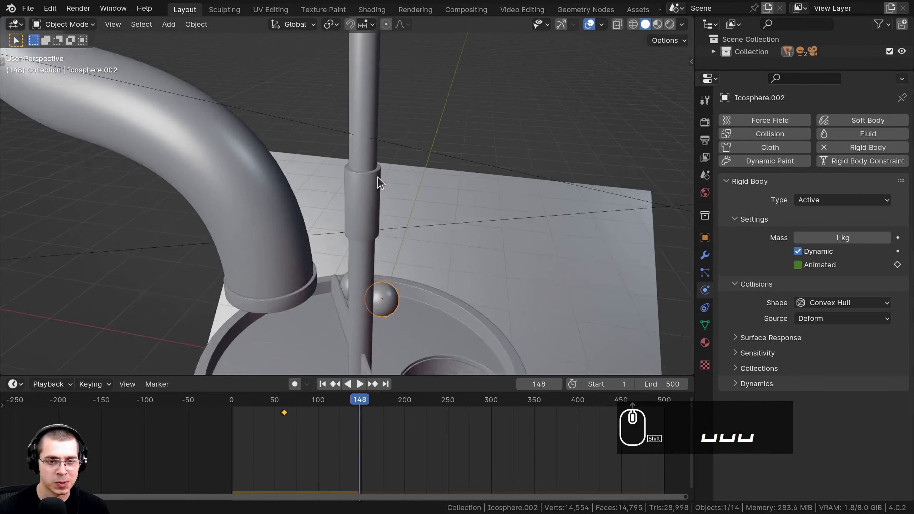
scroll(390, 227, "up", 1)
middle_click_drag(432, 216, 414, 233)
scroll(390, 227, "down", 2)
key("space")
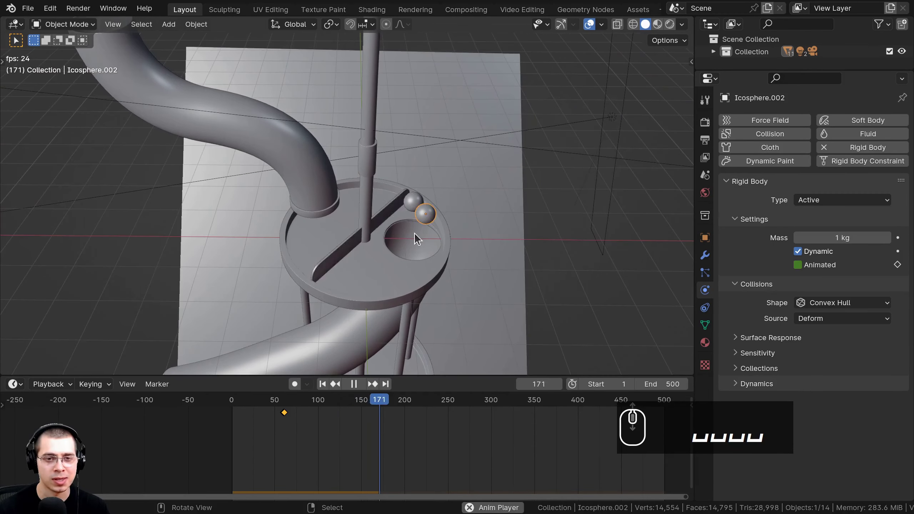
Replay the simulation from the first frame to examine the spacing of the three balls, pausing at frame 157
left_click(323, 384)
scroll(320, 134, "down", 4)
middle_click_drag(320, 133, 352, 172, "shift")
scroll(352, 172, "up", 2)
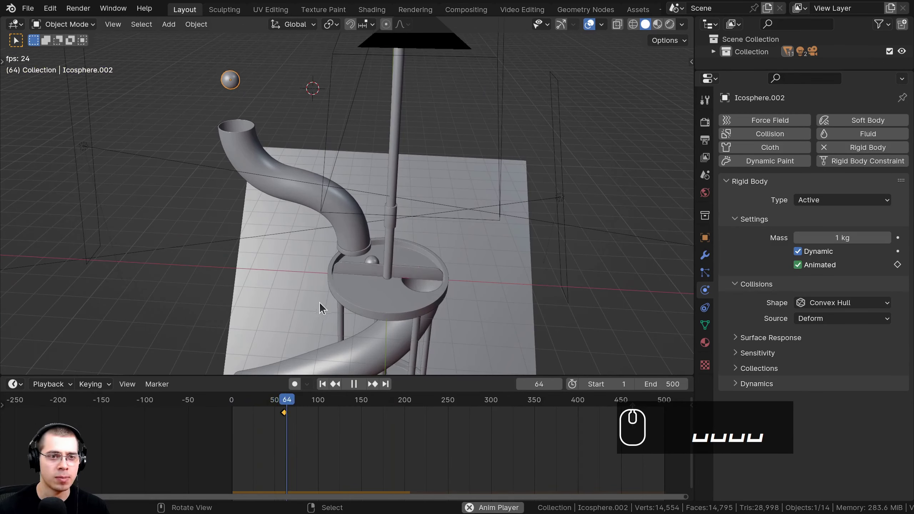
mouse_move(320, 302)
middle_mouse_down()
mouse_move(362, 281)
mouse_move(363, 295)
mouse_move(335, 297)
middle_mouse_up()
key("space")
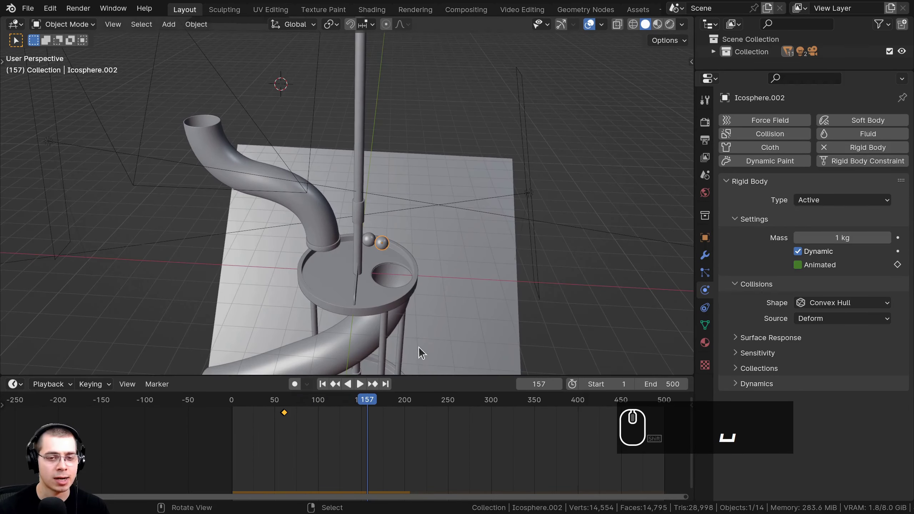
Jump ahead to frame 490 and scrub the late frames to examine the paddle and disc near the animation's end
scroll(418, 347, "down", 1)
middle_click_drag(418, 346, 398, 322, "shift")
scroll(467, 416, "down", 4)
scroll(471, 422, "down", 1)
left_click(556, 414)
key("space")
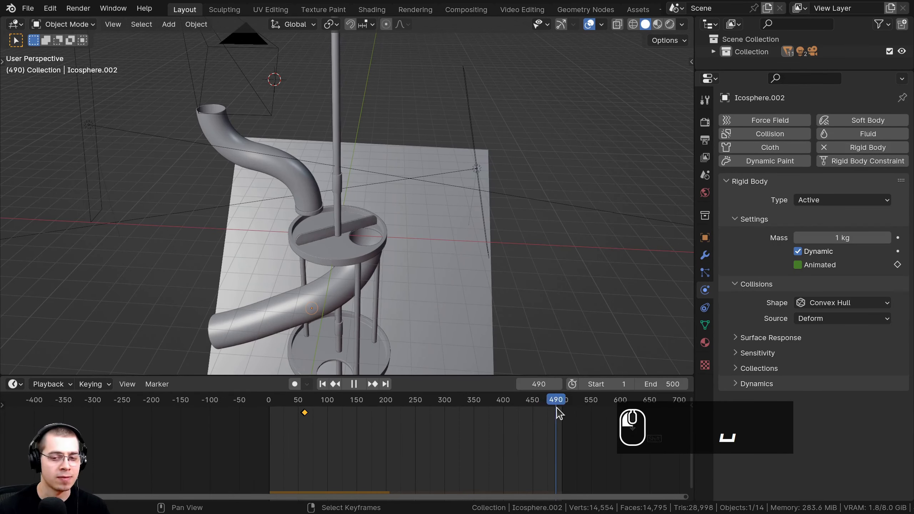
mouse_move(540, 403)
left_mouse_down()
mouse_move(451, 403)
mouse_move(548, 397)
left_mouse_up()
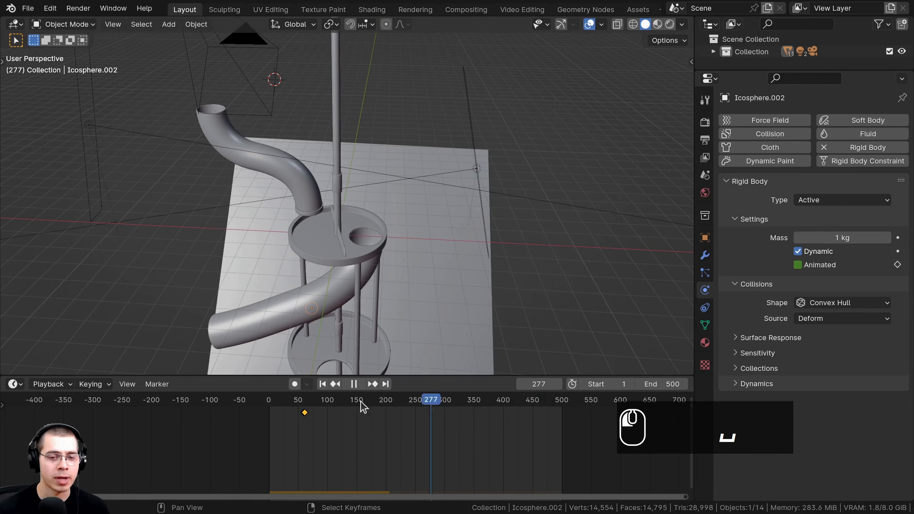
Go back to frame 0 and duplicate the top ball about 0.6 m upward along Z as a fourth ball
left_click_drag(361, 401, 238, 404)
middle_click_drag(324, 167, 371, 186, "shift")
scroll(386, 213, "up", 1)
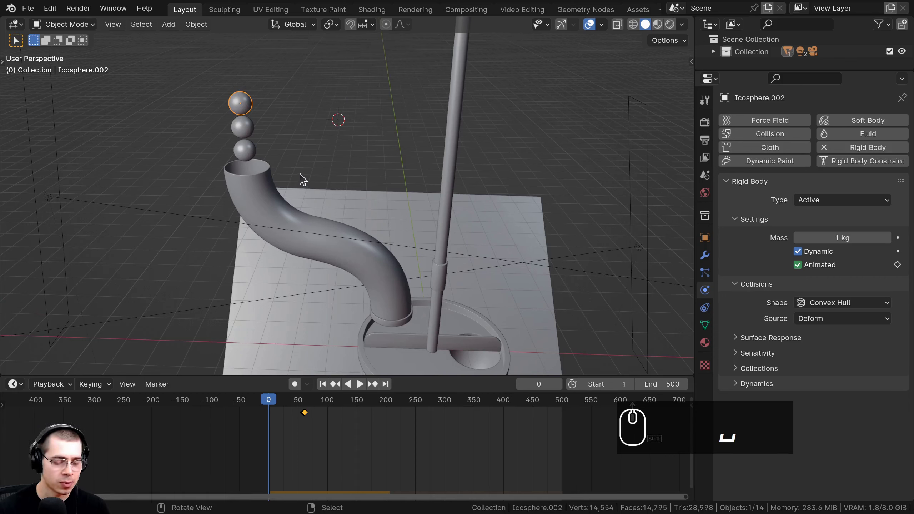
key("shift+d")
key("z")
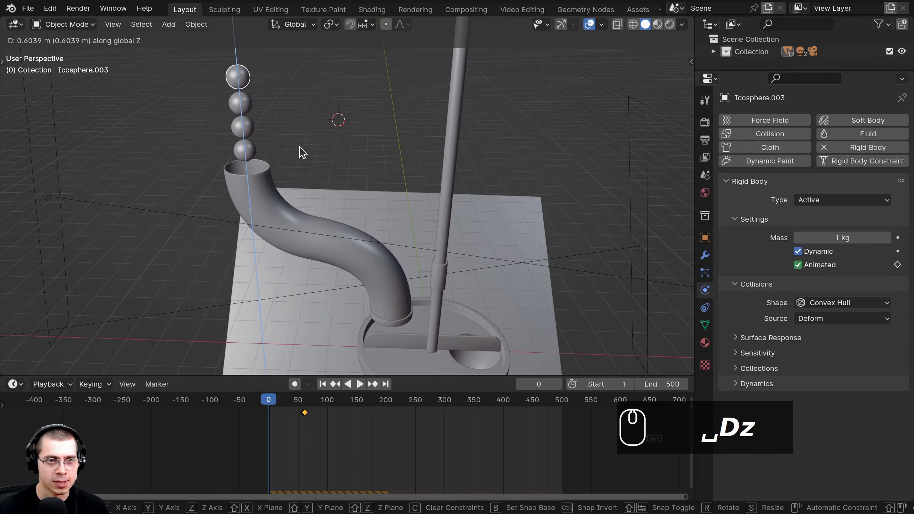
left_click(302, 154)
Retime the fourth ball's release keyframes to about frame 163, checking the timing against the running simulation
key("g")
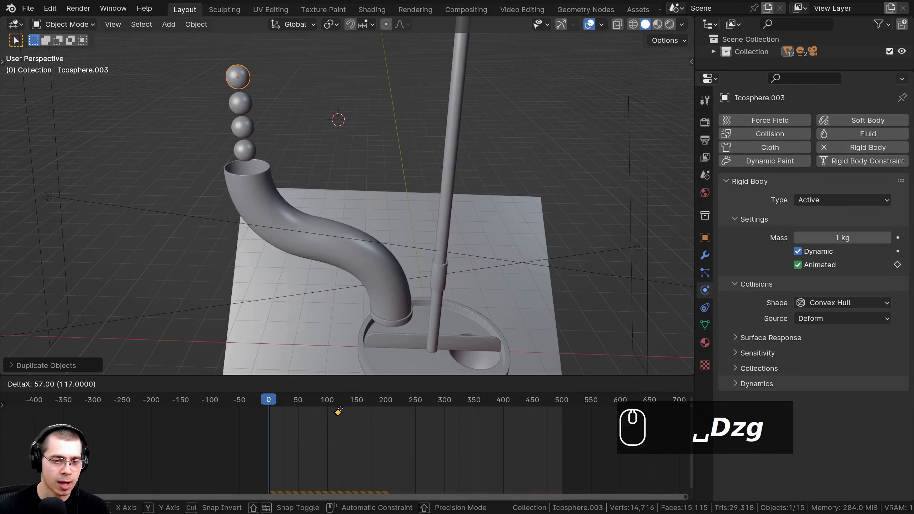
left_click(370, 416)
key("space")
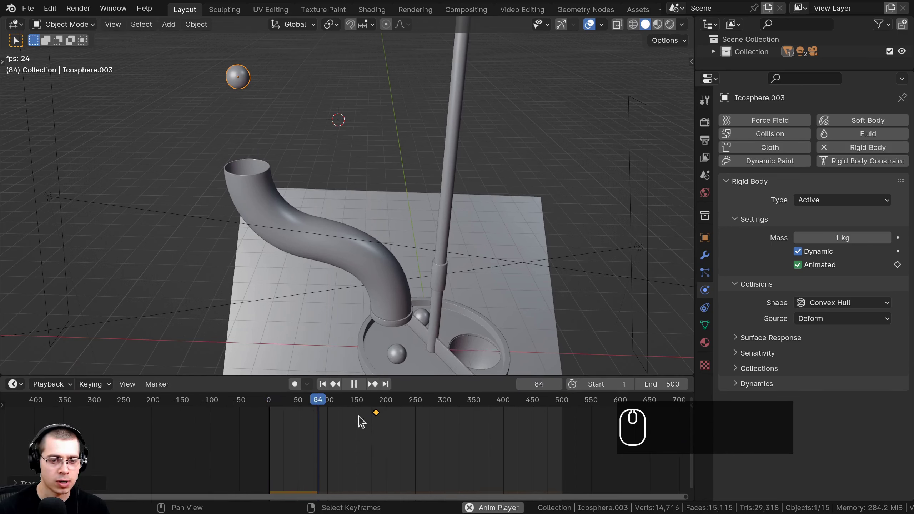
key("g")
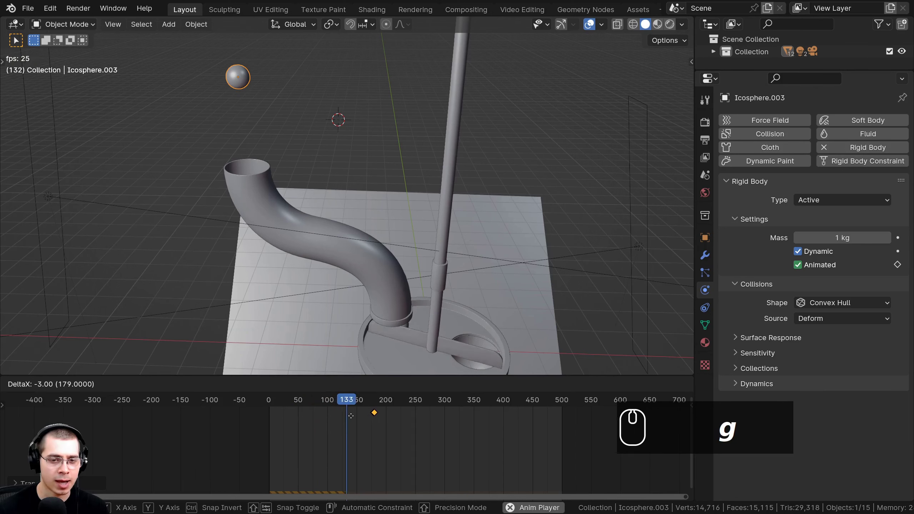
left_click(343, 416)
middle_click_drag(375, 344, 361, 251, "shift")
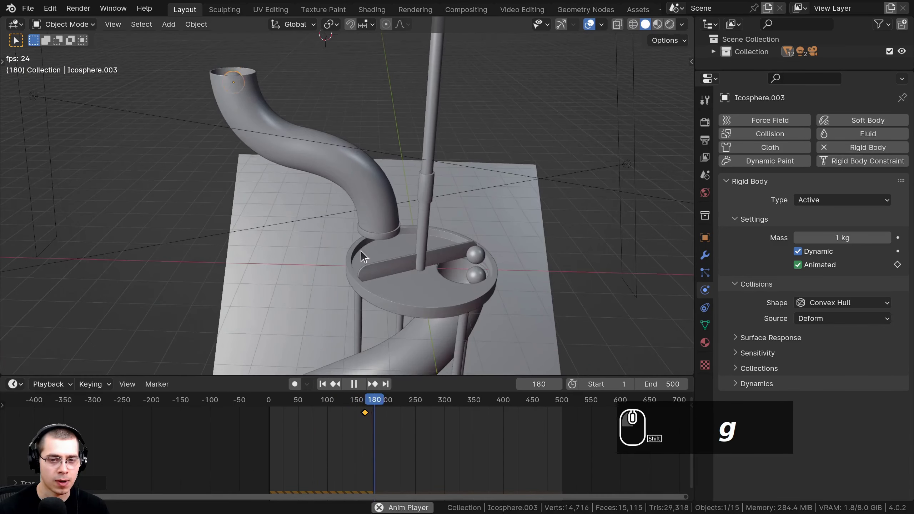
middle_click_drag(417, 307, 354, 310, "shift")
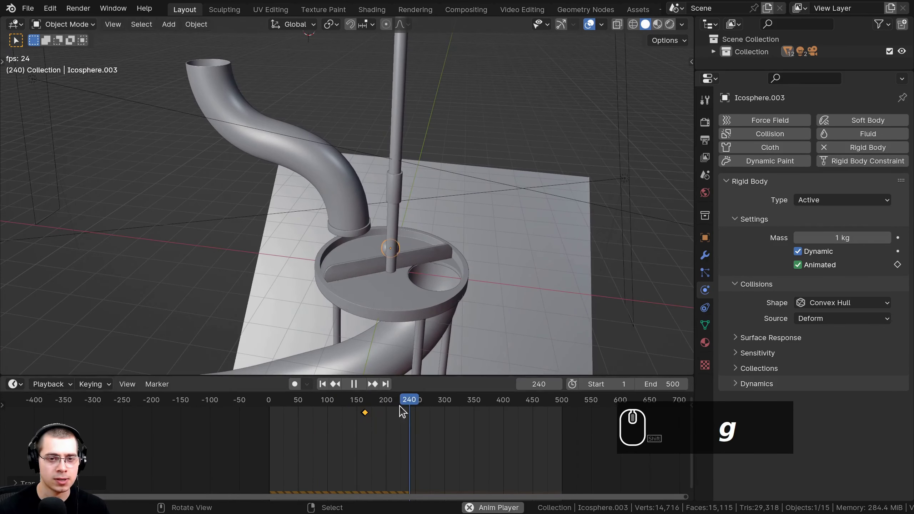
key("space")
Return to frame 0 and duplicate the top ball again, placing a fifth ball directly above it along Z
left_click(269, 414)
middle_click_drag(204, 148, 279, 176, "shift")
key("shift+d")
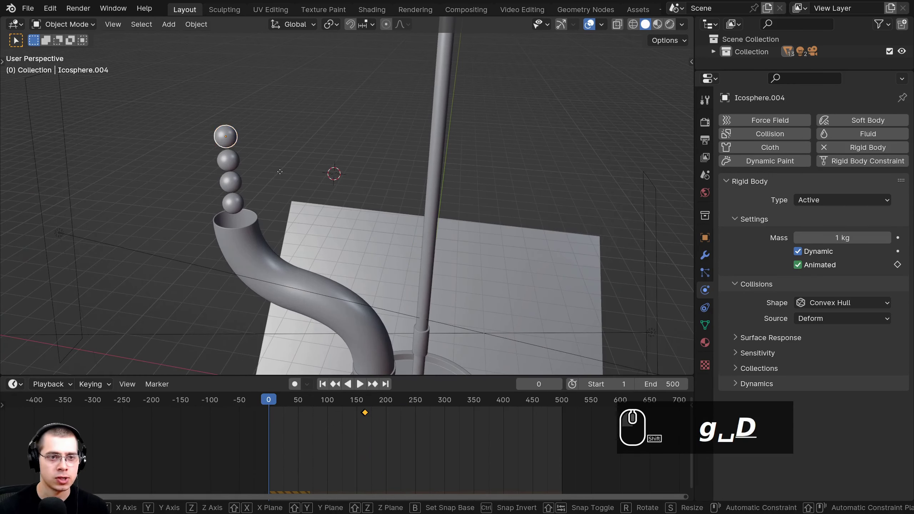
key("z")
left_click(276, 146)
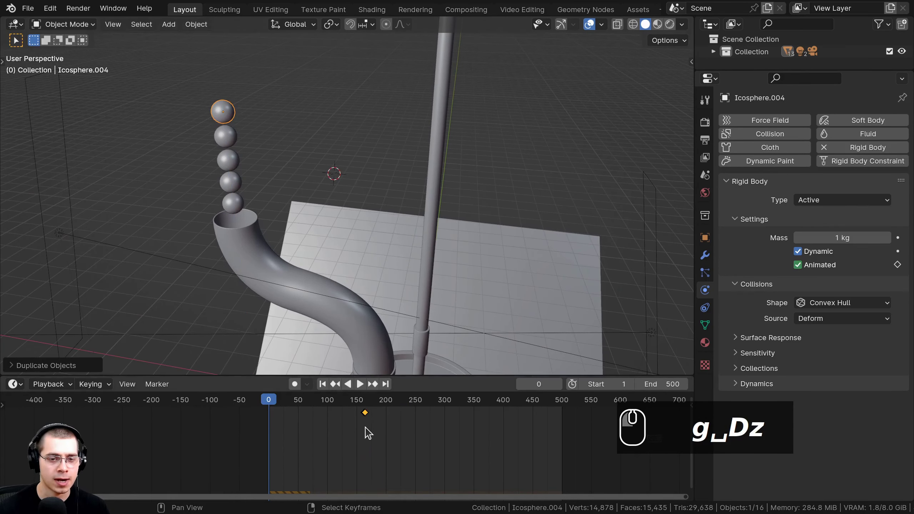
Shift the fifth ball's release keyframes later, to about frame 276
scroll(299, 423, "up", 2)
key("g")
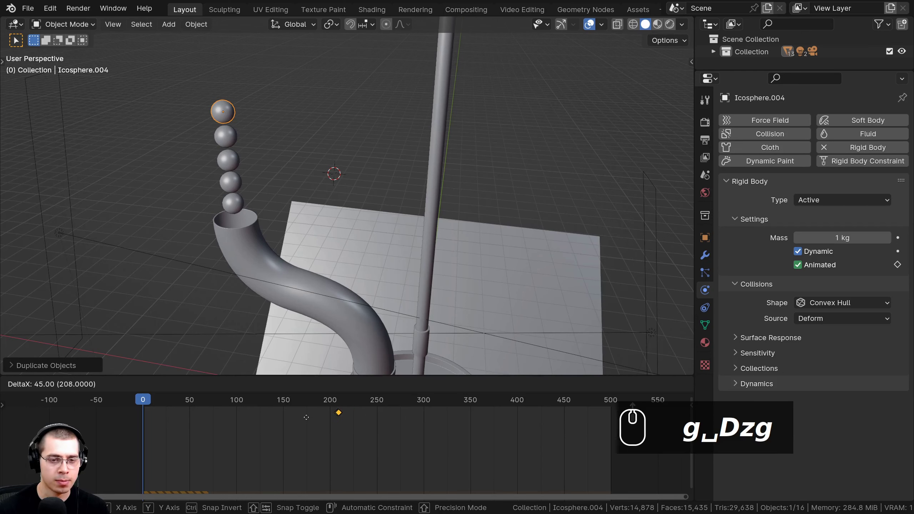
left_click(388, 423)
Play and scrub the timeline up to frame 277 to examine the fifth ball around its release keyframes
key("space")
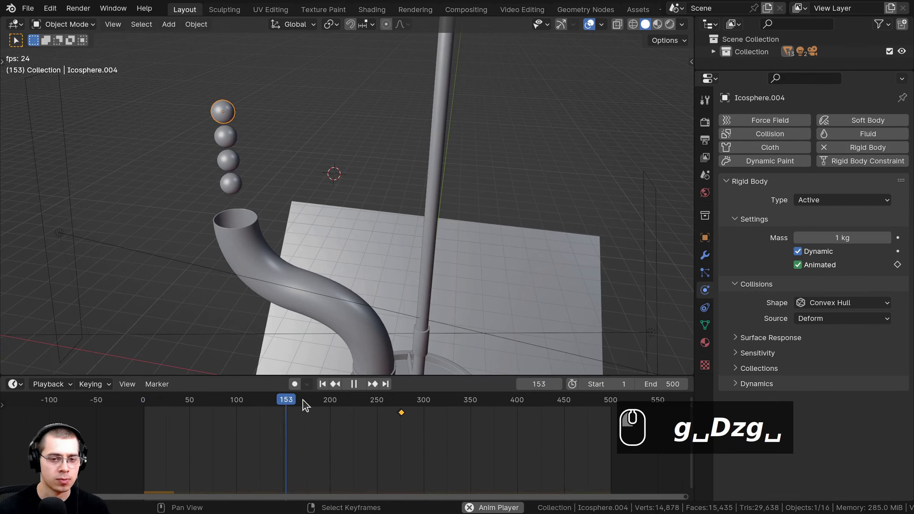
middle_click_drag(288, 234, 223, 457, "shift")
key("space")
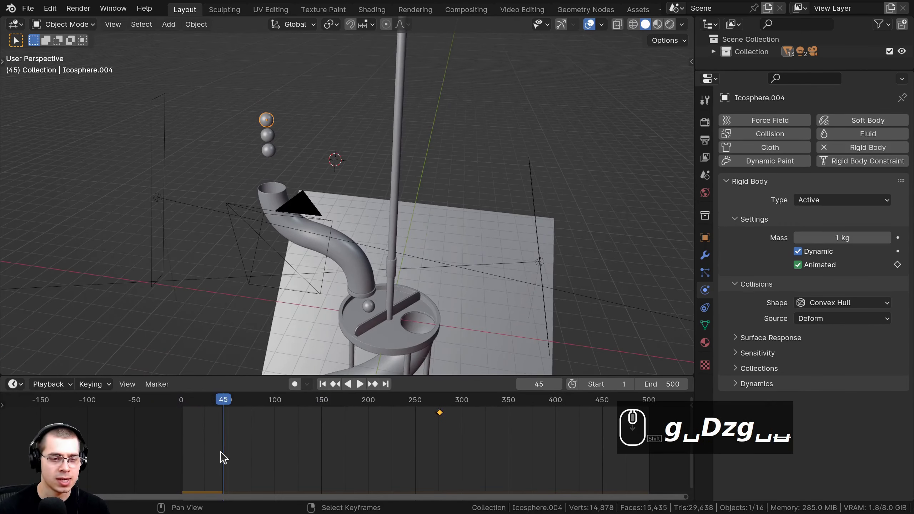
left_click(275, 406)
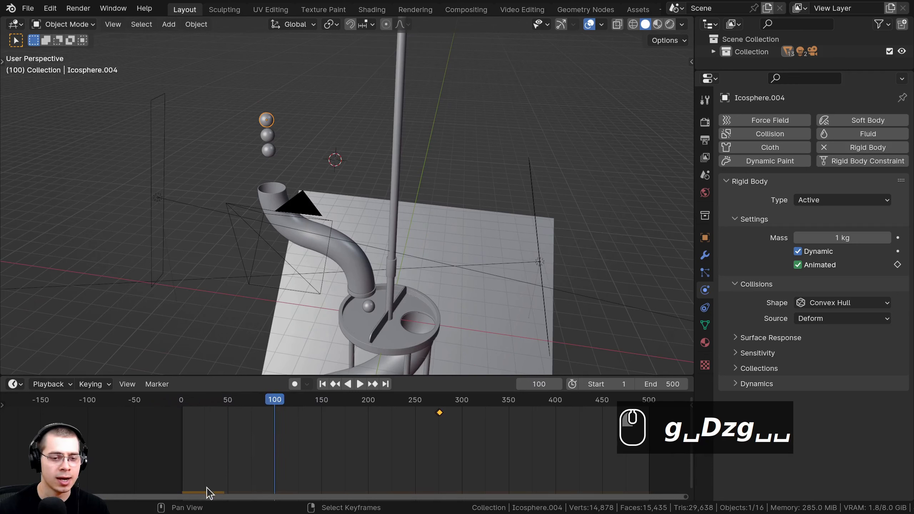
left_click_drag(279, 411, 417, 409)
key("space")
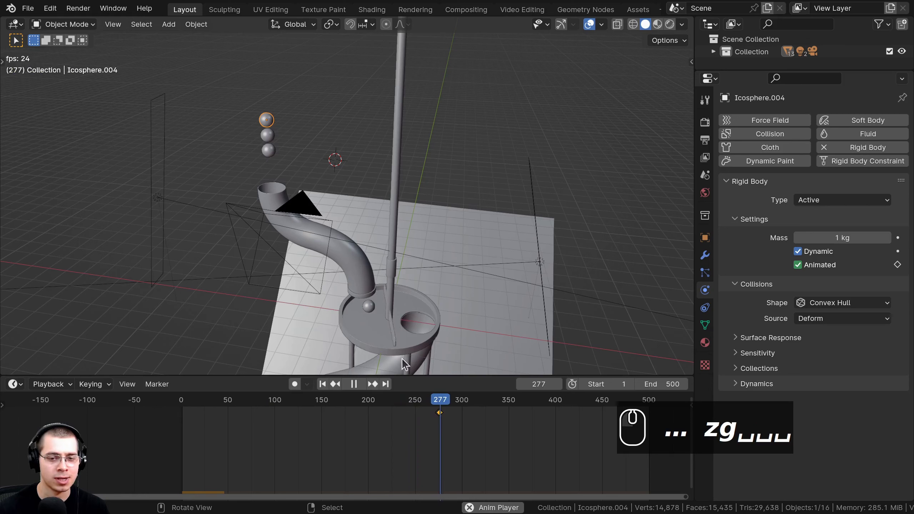
key("space")
Play the simulation from frame 0 past frame 333 to examine all five balls' releases, then scrub back to frame 230
left_click(137, 408)
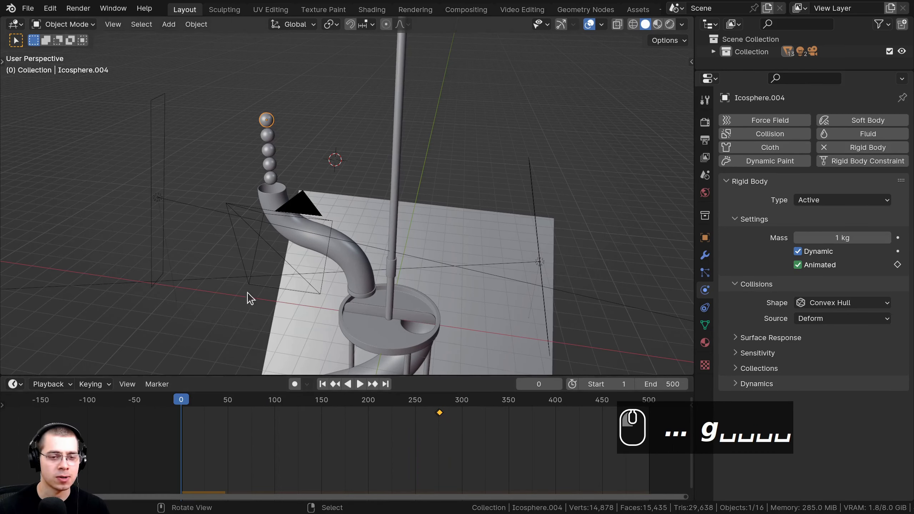
key("space")
scroll(387, 267, "down", 5, "shift")
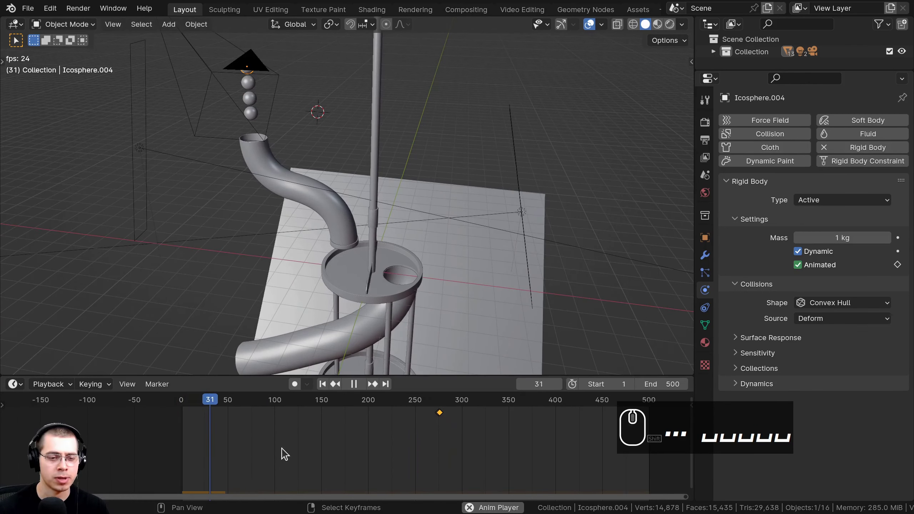
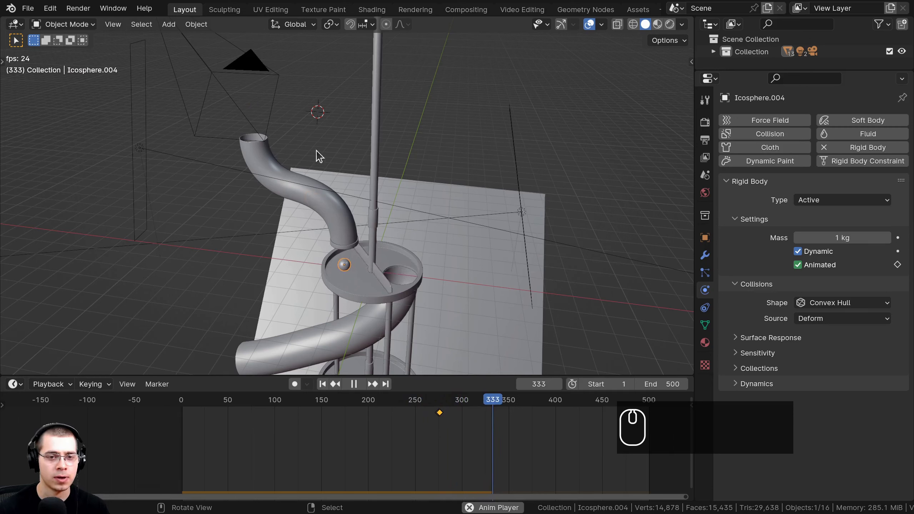
key("space")
left_click_drag(487, 444, 397, 414)
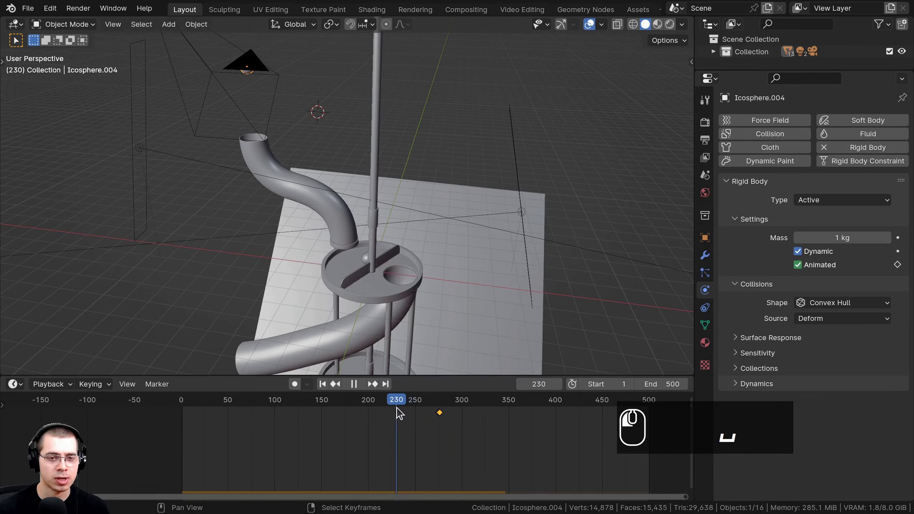
Stop playback and shift the fifth ball's release keyframes earlier, to about frame 235
key("space")
scroll(462, 423, "up", 1)
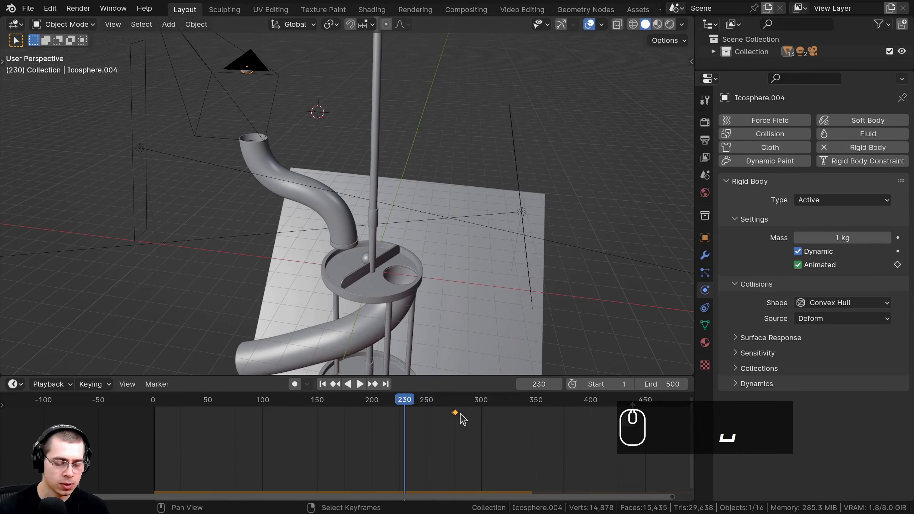
key("g")
left_click(416, 415)
key("shift+Left")
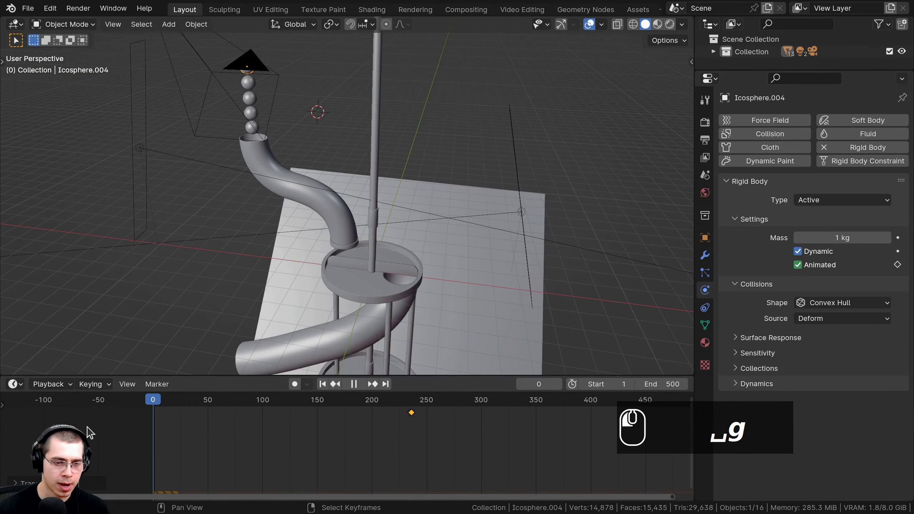
Play the simulation from frame 0 past frame 283 to examine the fifth ball's release and its path around the paddle
key("space")
middle_click_drag(299, 230, 298, 232)
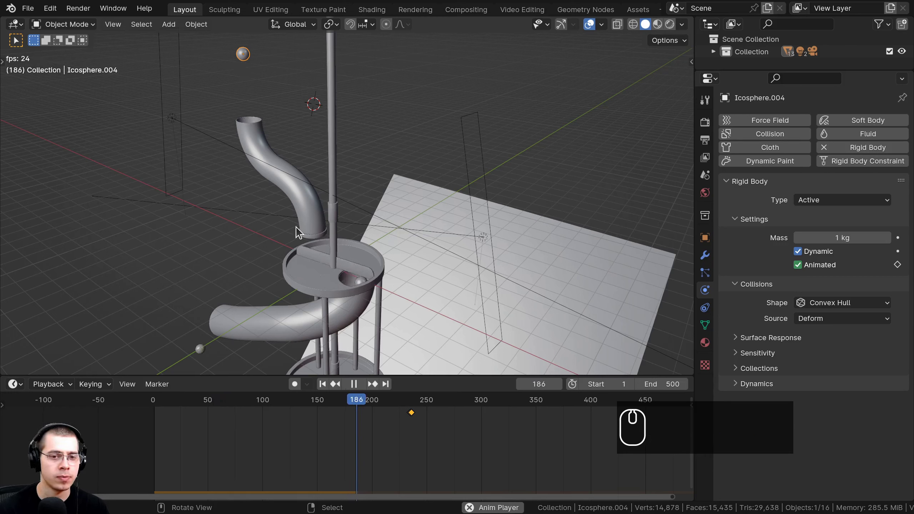
scroll(369, 242, "down", 5)
scroll(369, 244, "up", 5)
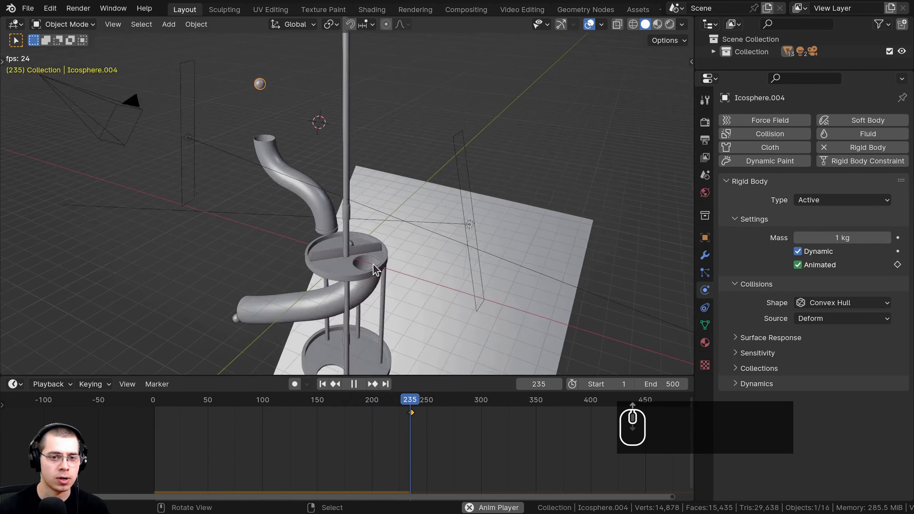
scroll(383, 425, "down", 2)
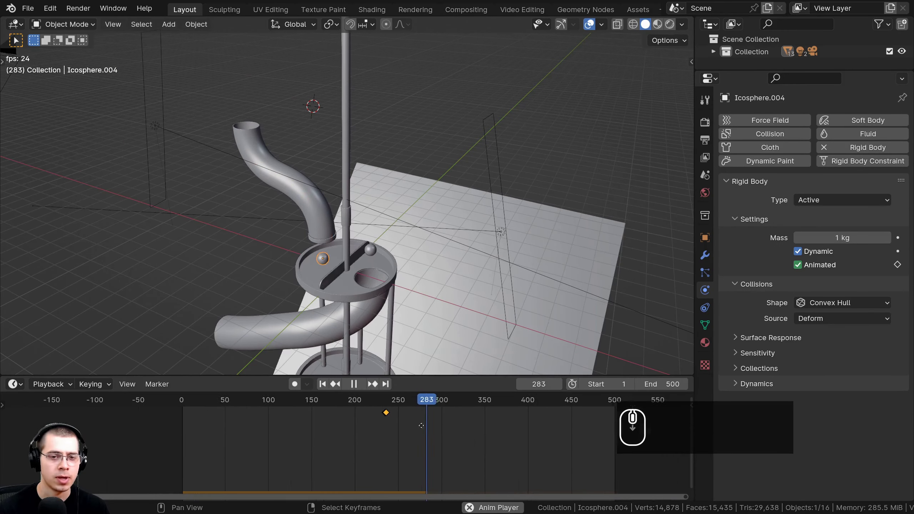
key("space")
At frame 0, duplicate the top ball about 0.59 m up along Z and shift the sixth ball's release keyframes to about frame 262
left_click_drag(377, 401, 28, 408)
scroll(153, 169, "up", 2)
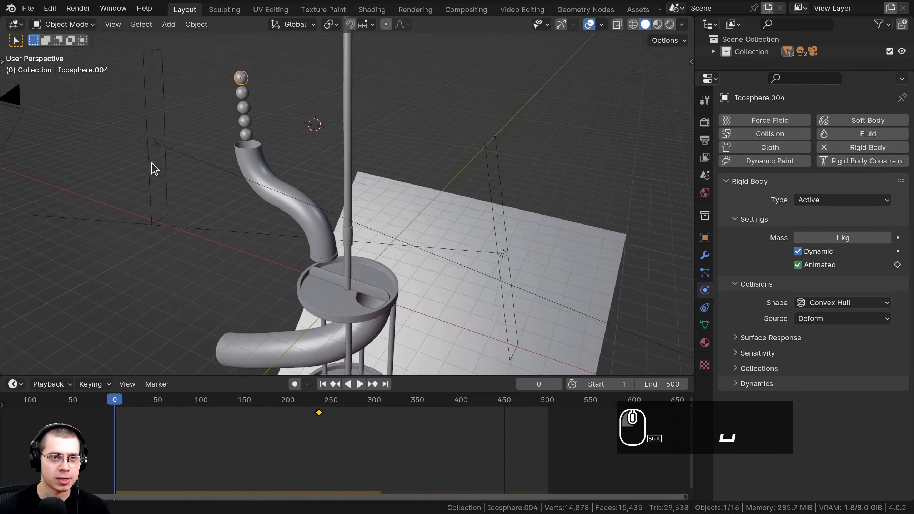
scroll(222, 143, "up", 3, "shift")
key("shift+d")
key("z")
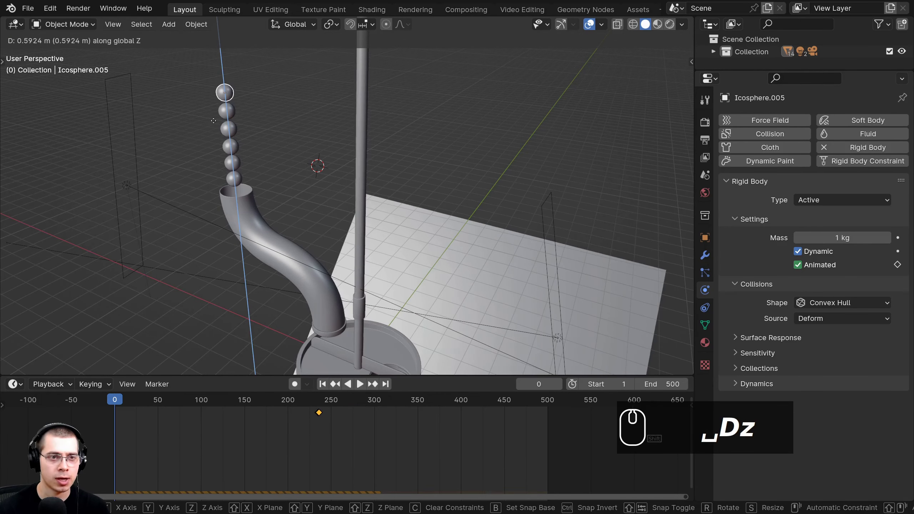
left_click(213, 120)
key("g")
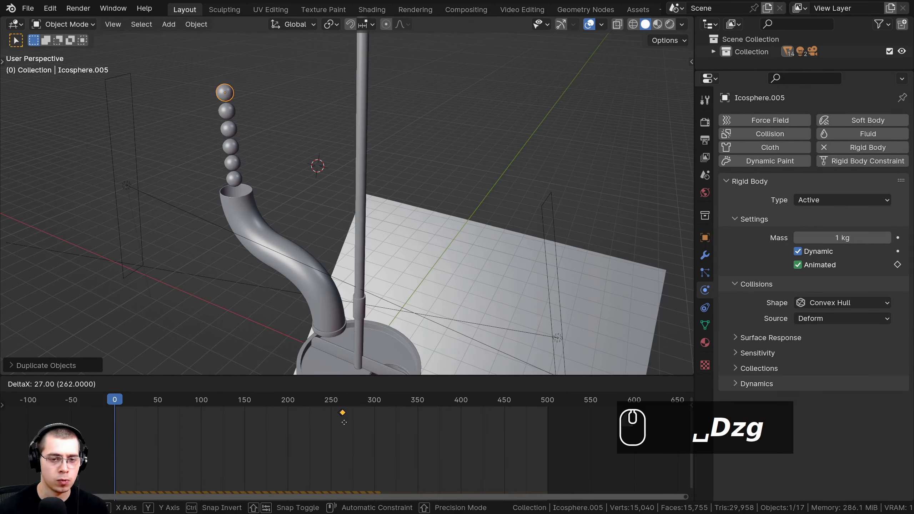
left_click(344, 422)
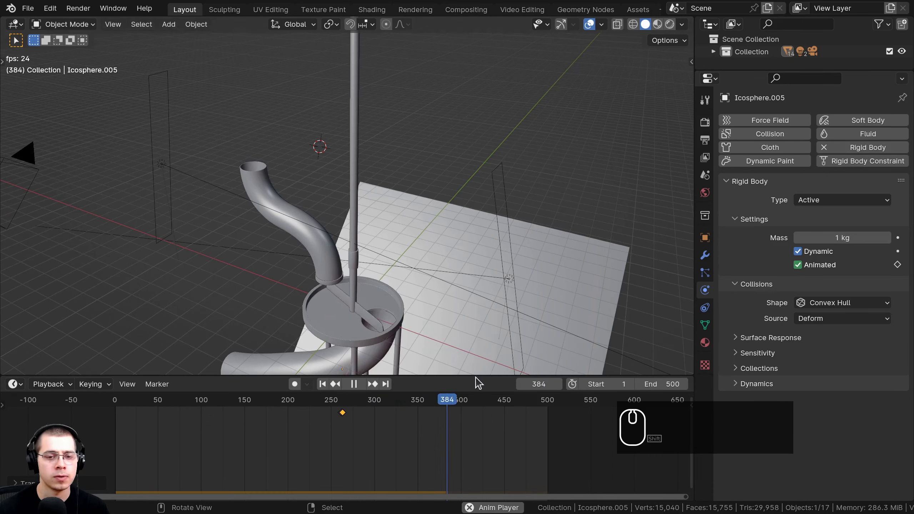
Play the simulation past frame 384 to examine the sixth ball's release, then return to frame 0
middle_click_drag(331, 281, 340, 226, "shift")
key("space")
left_click_drag(477, 401, 57, 414)
key("space")
Duplicate the top ball upward along Z as a seventh ball and shift its release keyframes to about frame 300
middle_click_drag(275, 107, 299, 162, "shift")
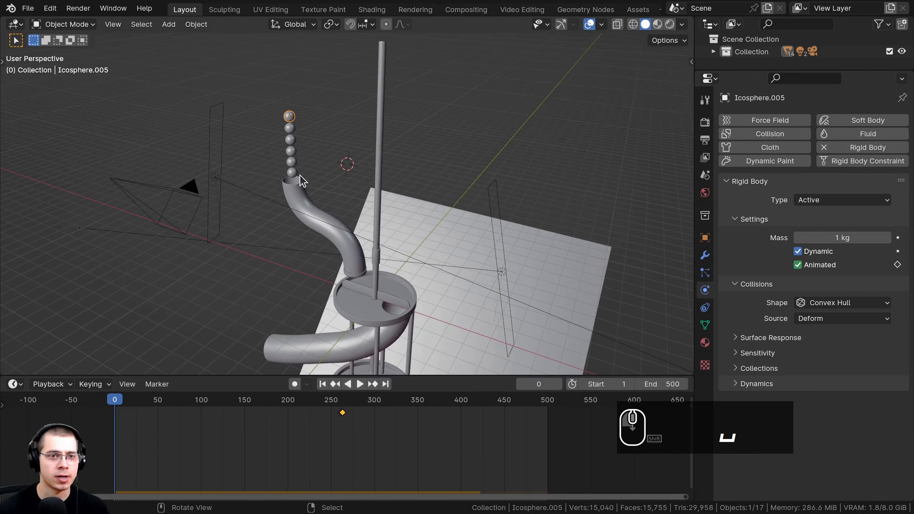
key("shift+d")
key("z")
left_click(297, 160)
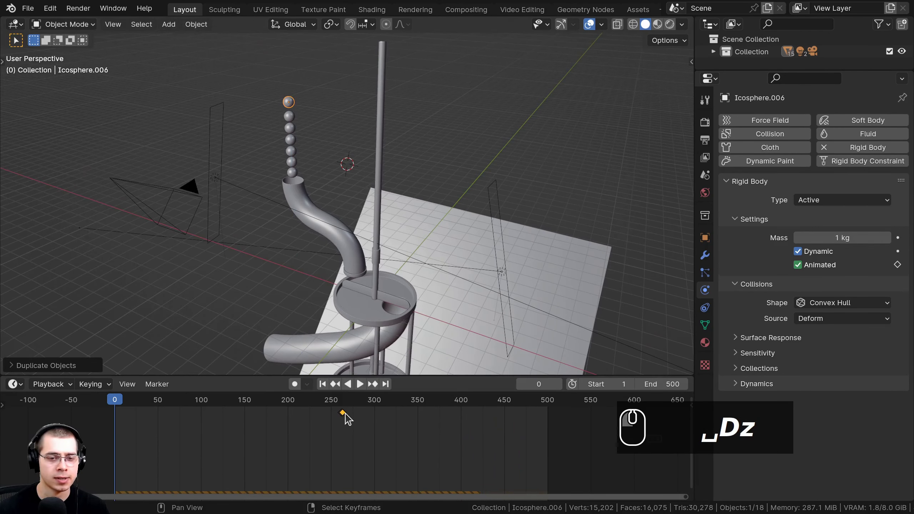
key("g")
left_click(378, 414)
Play the simulation from frame 0 past frame 379, examining the balls' releases and how the paddle sweeps them toward the upper plate's hole
key("space")
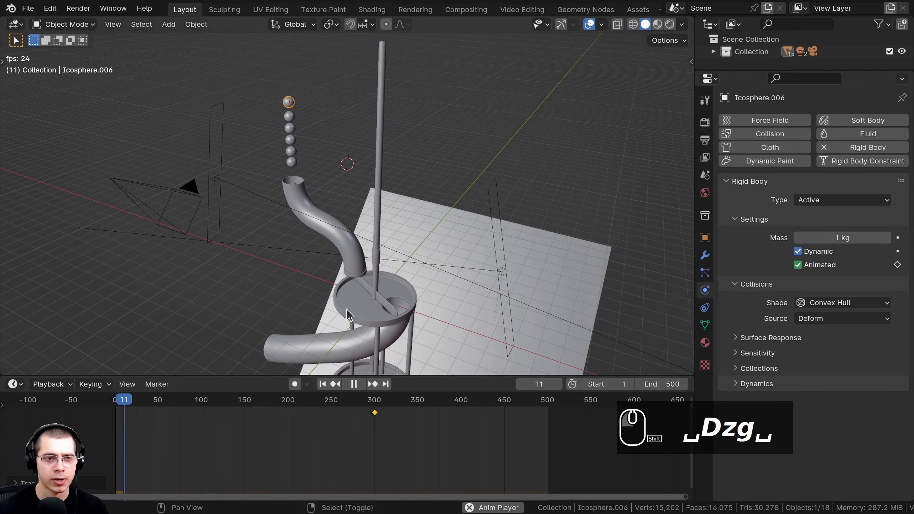
scroll(337, 284, "up", 2)
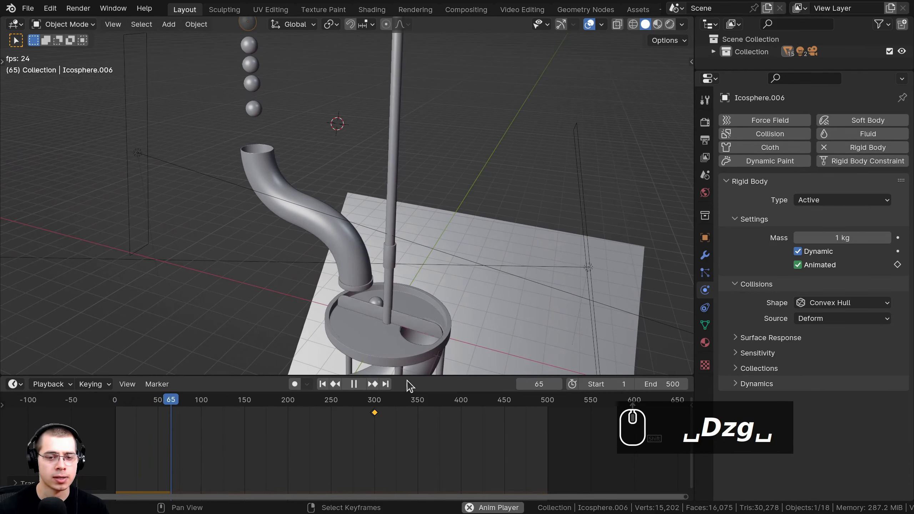
left_click_drag(408, 376, 409, 386)
middle_click_drag(396, 288, 355, 178)
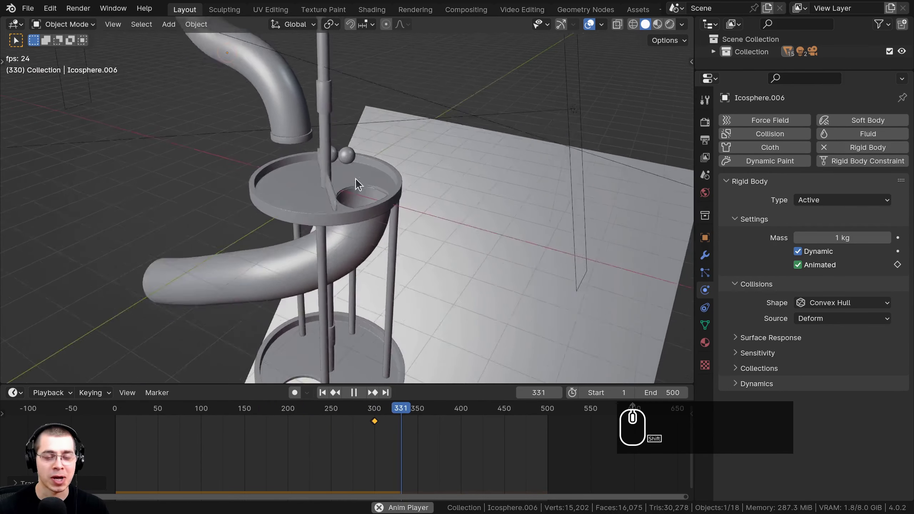
scroll(330, 235, "up", 6)
middle_click_drag(411, 190, 377, 190)
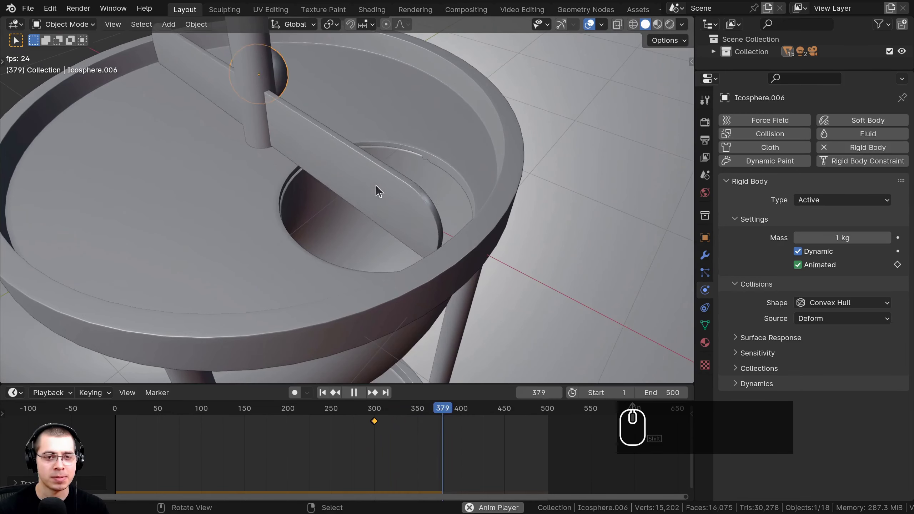
scroll(320, 127, "down", 3)
middle_click_drag(320, 126, 399, 171)
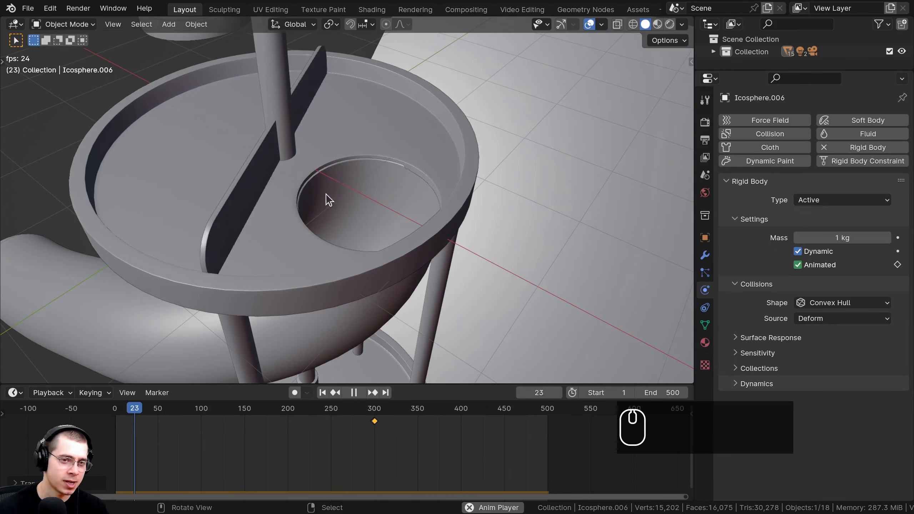
Examine the looping playback close to the upper plate, pausing at frame 157 to inspect the two adjacent balls and the hole
middle_click_drag(177, 180, 267, 208)
scroll(268, 208, "down", 3)
scroll(276, 177, "down", 2, "shift")
middle_click_drag(276, 177, 273, 173, "shift")
scroll(272, 172, "up", 3)
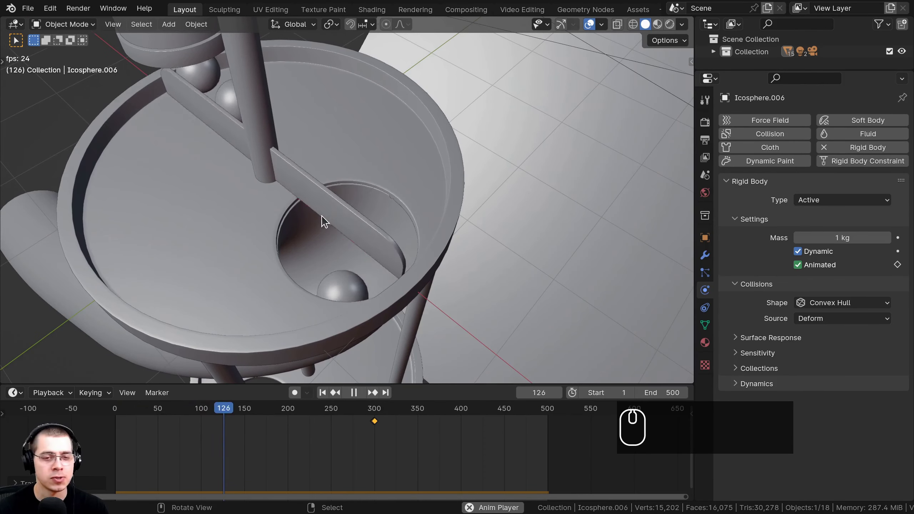
middle_click_drag(295, 211, 316, 236, "shift")
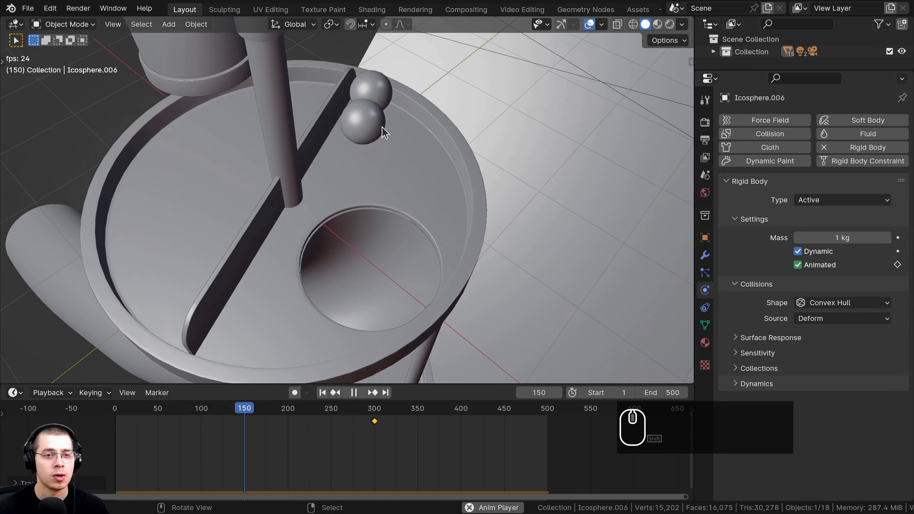
key("space")
scroll(335, 208, "up", 3)
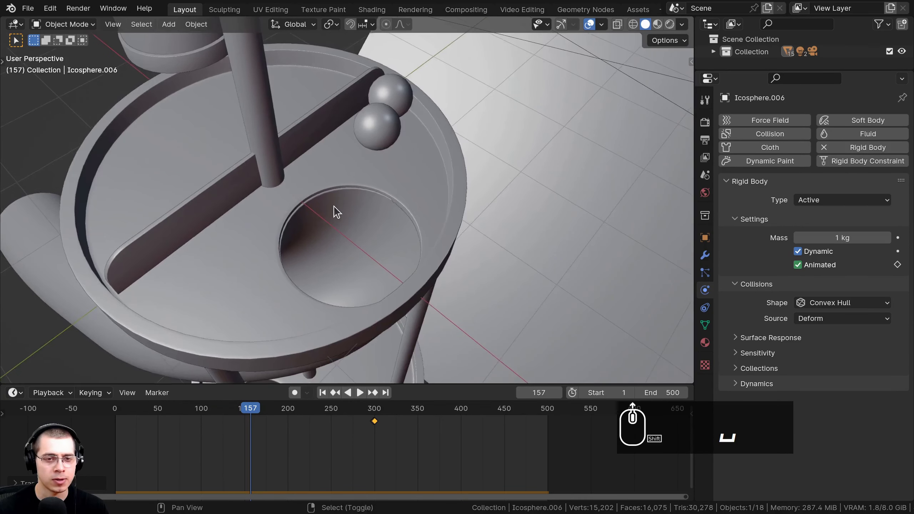
middle_click_drag(334, 208, 396, 159, "shift")
scroll(314, 230, "down", 5)
key("space")
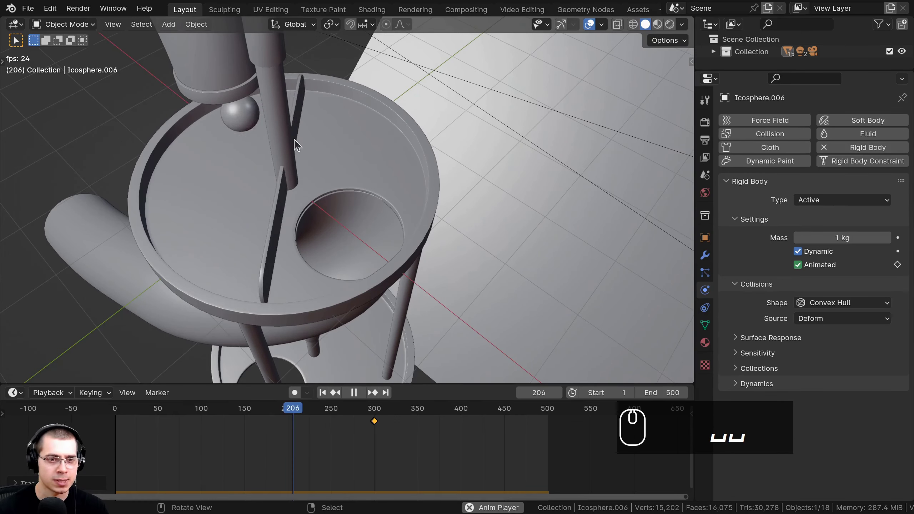
Inspect the upper plate's hole at frame 212, then play through frame 500 to examine the last balls leaving the lower pipe
key("space")
scroll(372, 305, "up", 5)
middle_click_drag(373, 306, 354, 146, "shift")
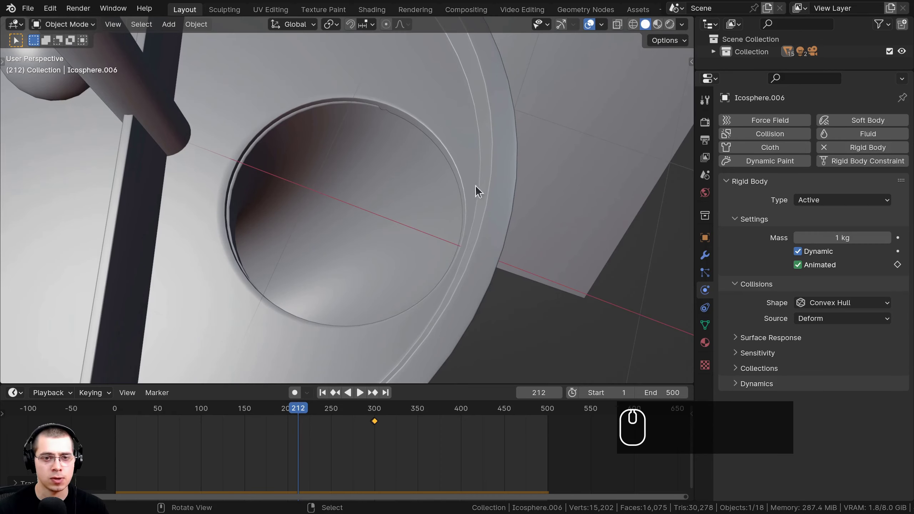
scroll(477, 191, "down", 5)
key("space")
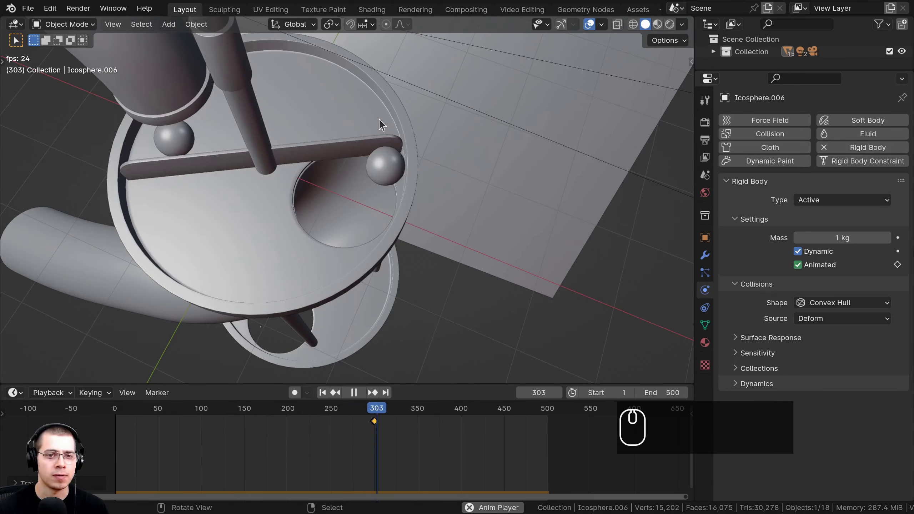
middle_click_drag(217, 321, 323, 172)
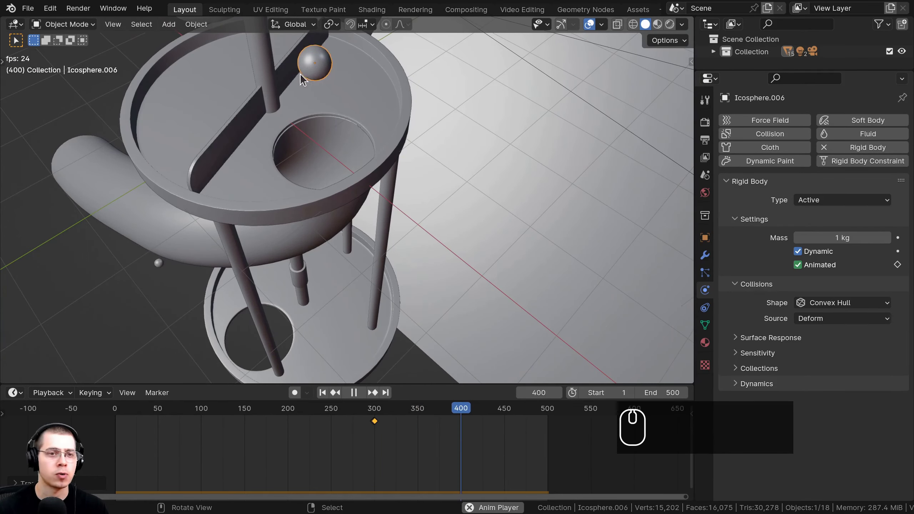
middle_click_drag(300, 73, 377, 182)
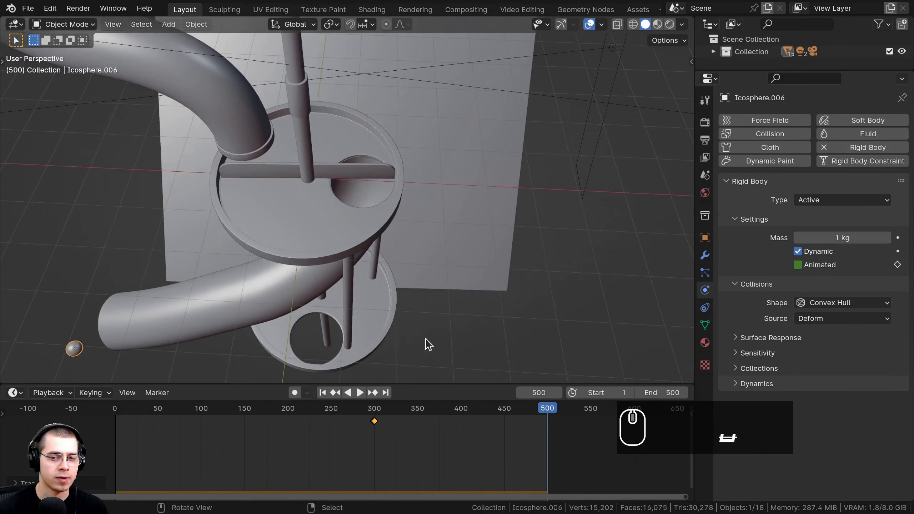
key("space")
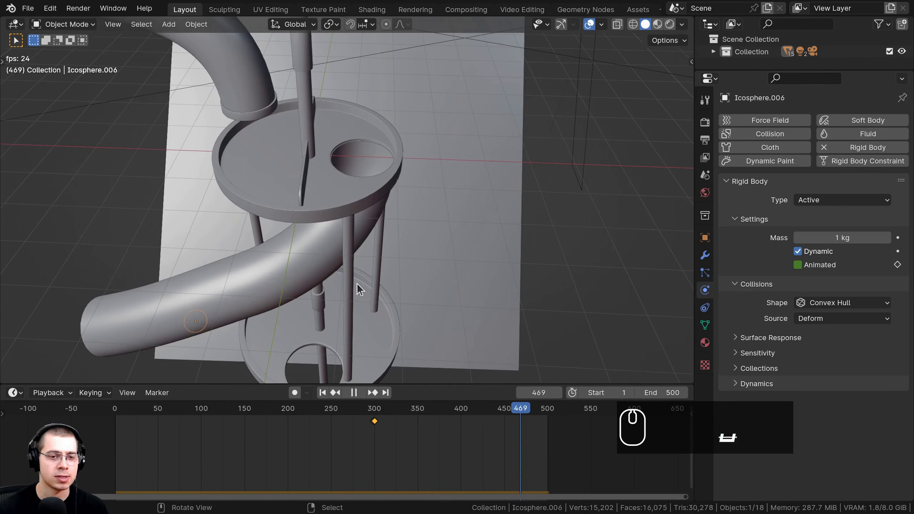
key("space")
Switch to the camera view and play the simulation from frame 0 to examine the animation within the camera's framing
key("KP_0")
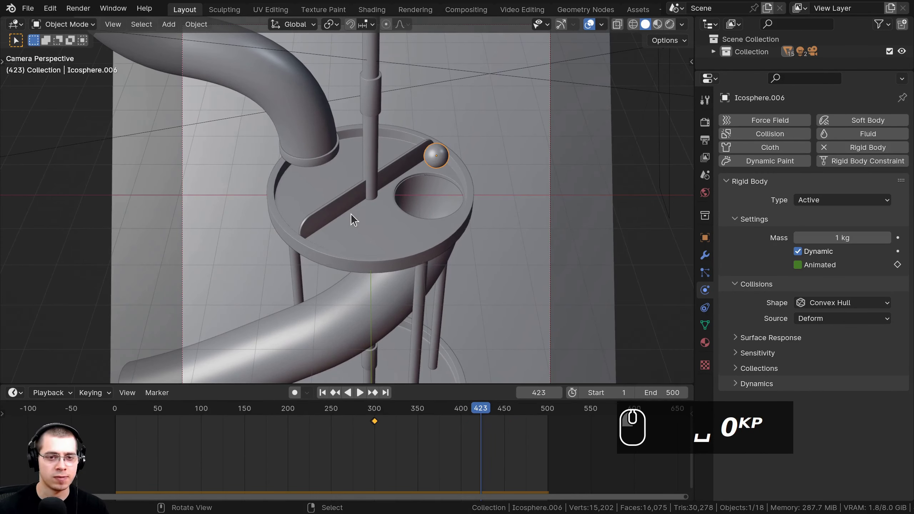
left_click(113, 408)
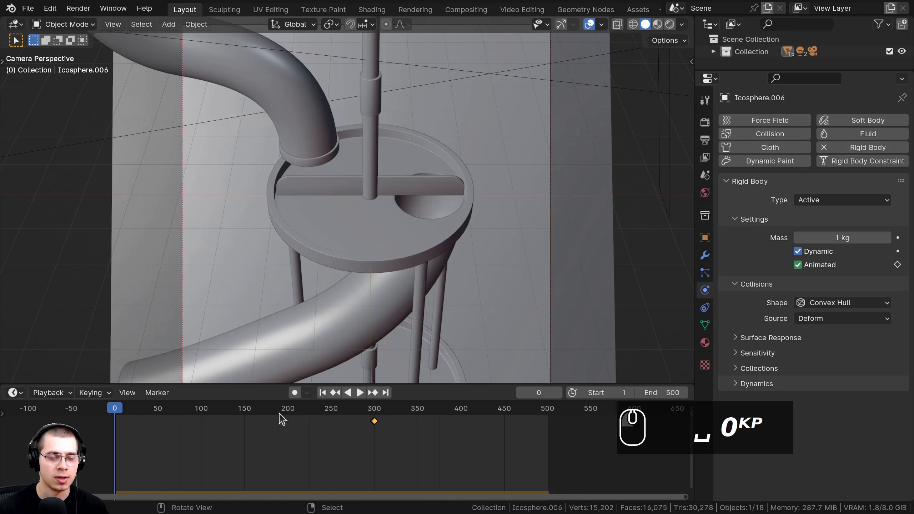
key("space")
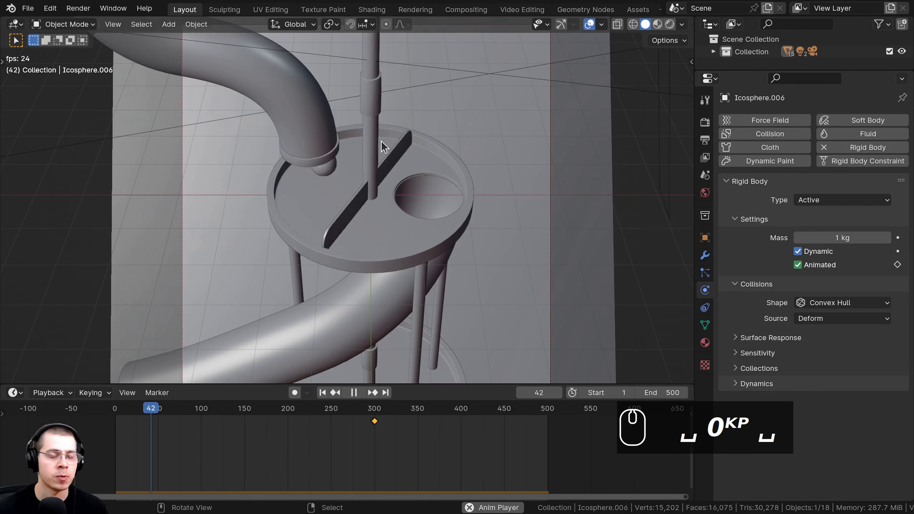
scroll(381, 140, "down", 1)
middle_click_drag(336, 209, 334, 217, "shift")
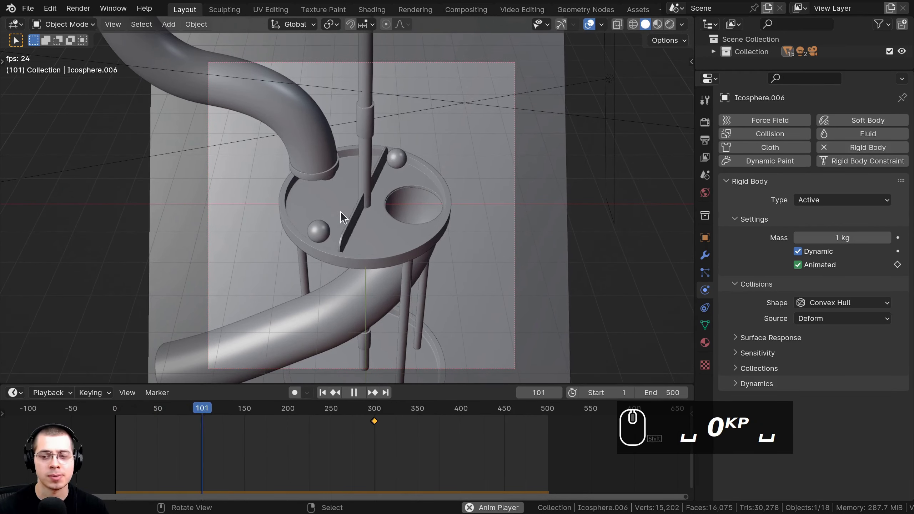
Play the marble animation from the first frame in the camera view to examine how the paddle pushes the balls
key("space")
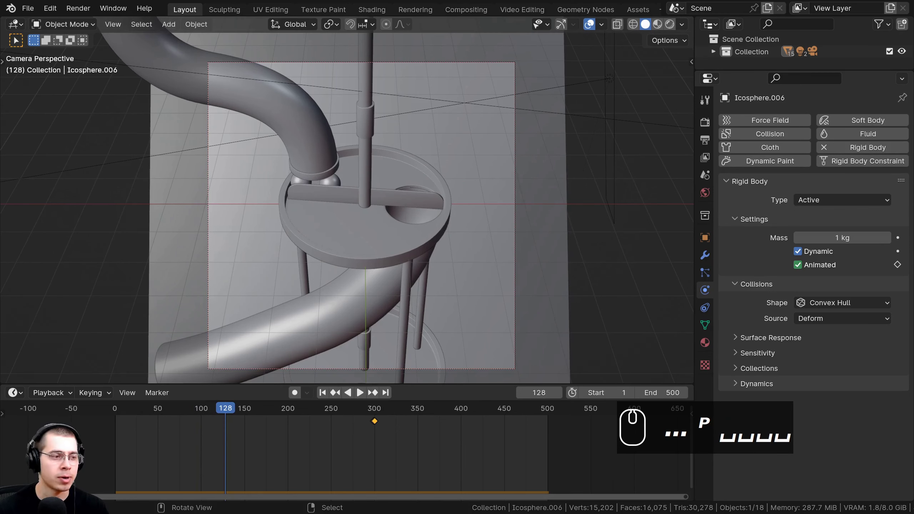
key("ctrl+b")
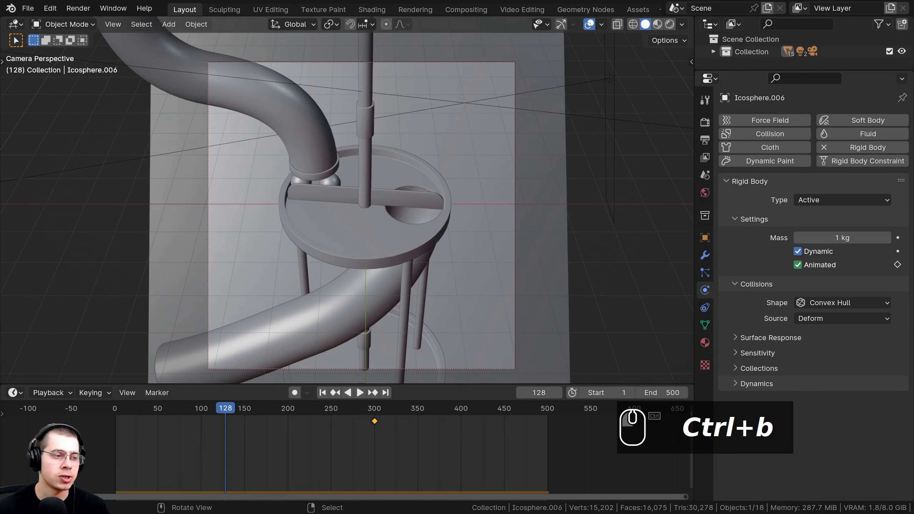
middle_click_drag(448, 97, 445, 97, "shift")
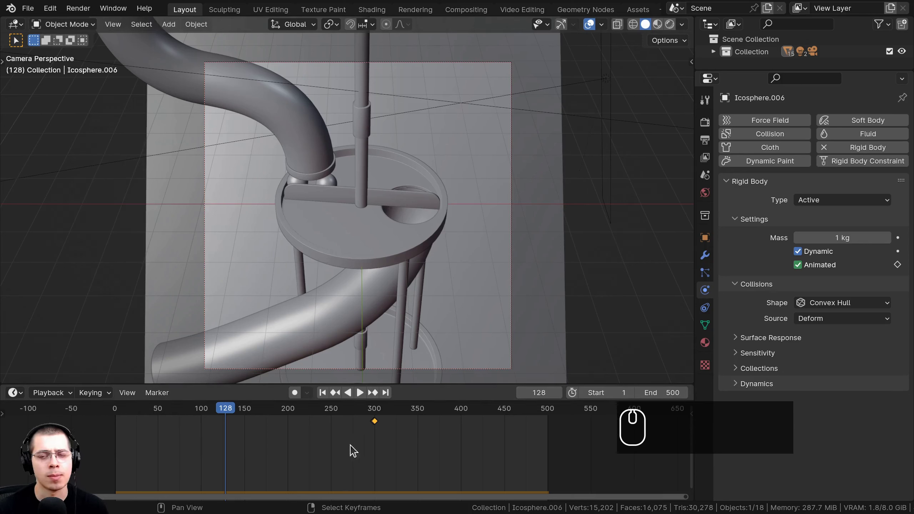
key("shift+Left")
key("space")
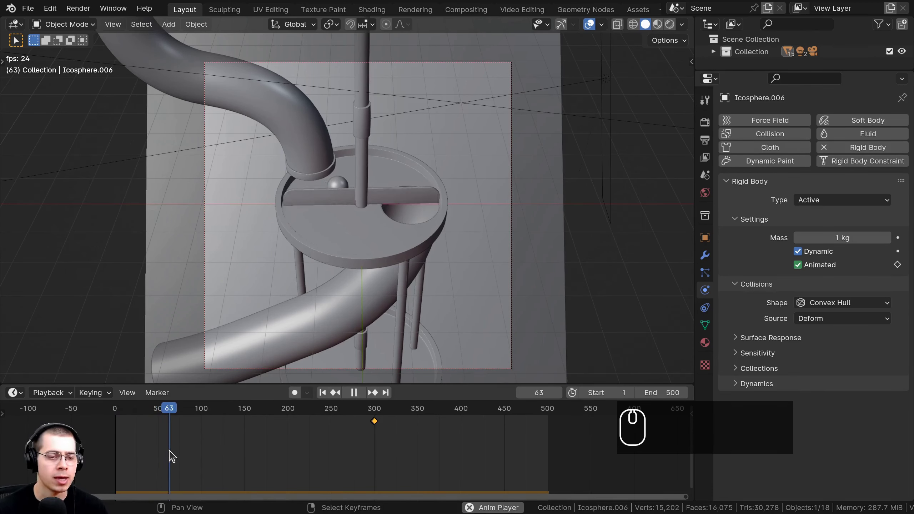
key("space")
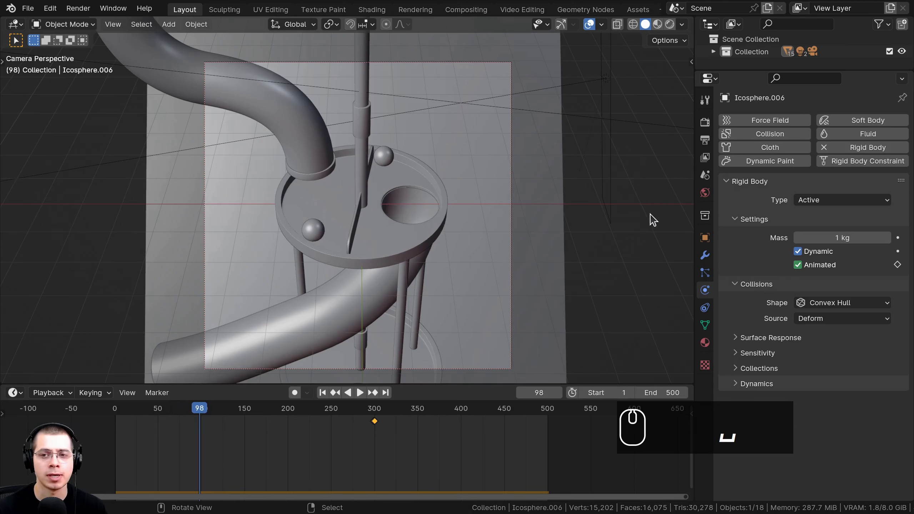
Bake the scene's Rigid Body World cache, check it on the timeline and delete that bake
left_click(705, 177)
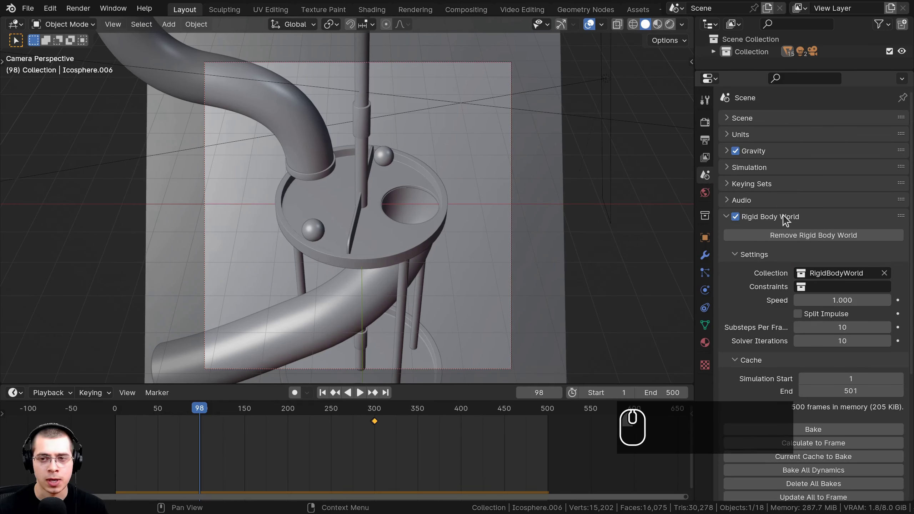
scroll(760, 231, "down", 10)
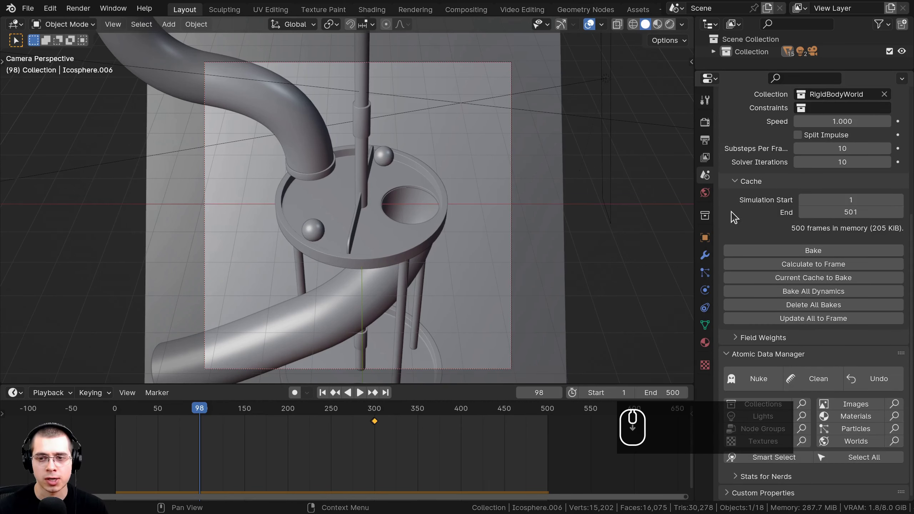
left_click(797, 250)
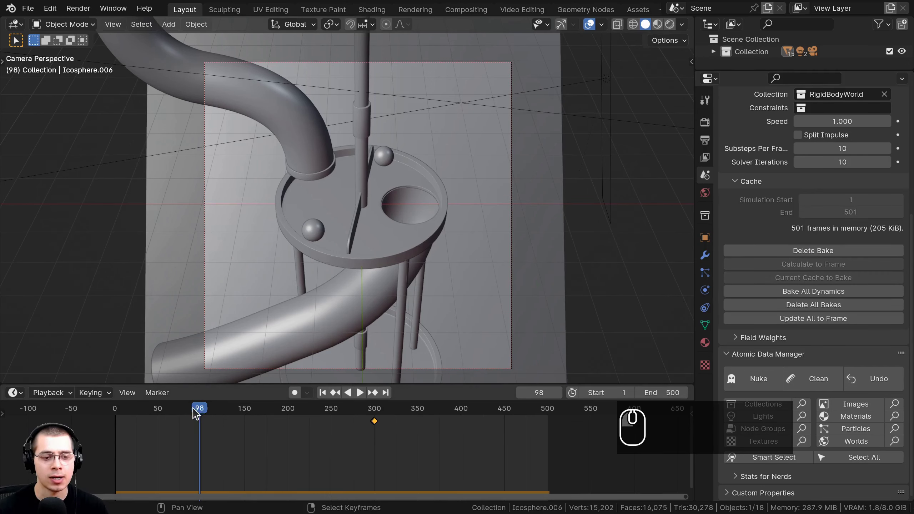
key("space")
left_click(283, 412)
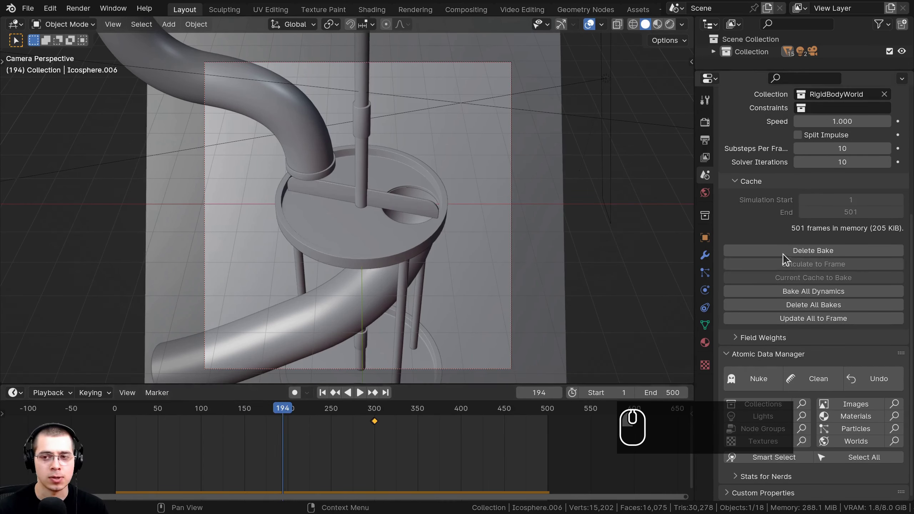
left_click(784, 254)
Play and scrub the second half of the animation to examine the balls on the upper disc
key("space")
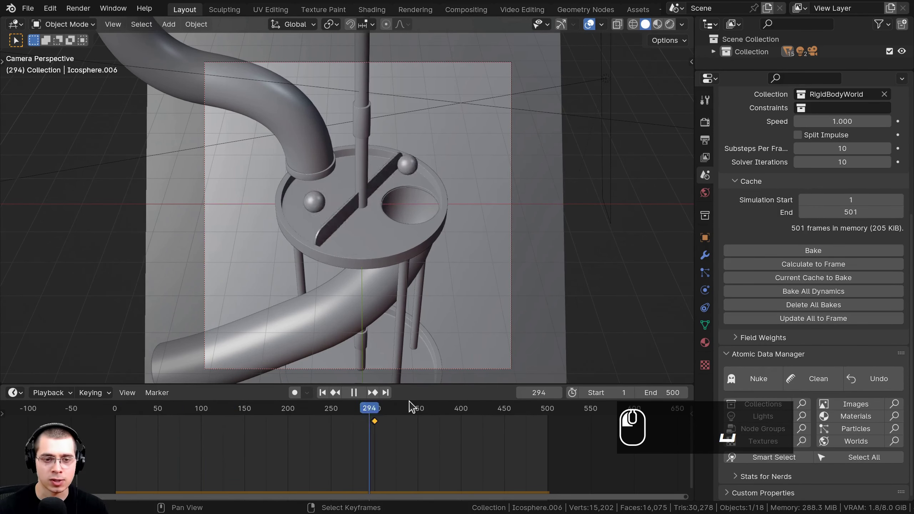
key("space")
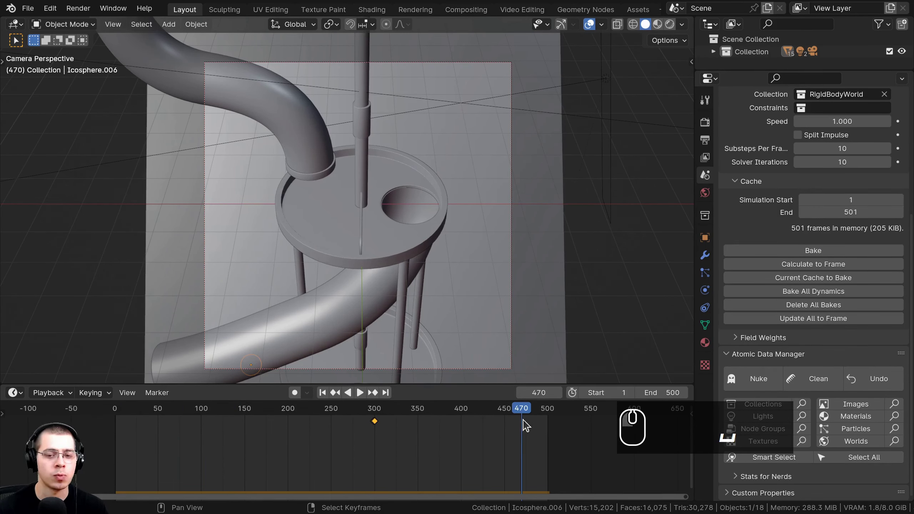
left_click_drag(521, 411, 432, 406)
key("space")
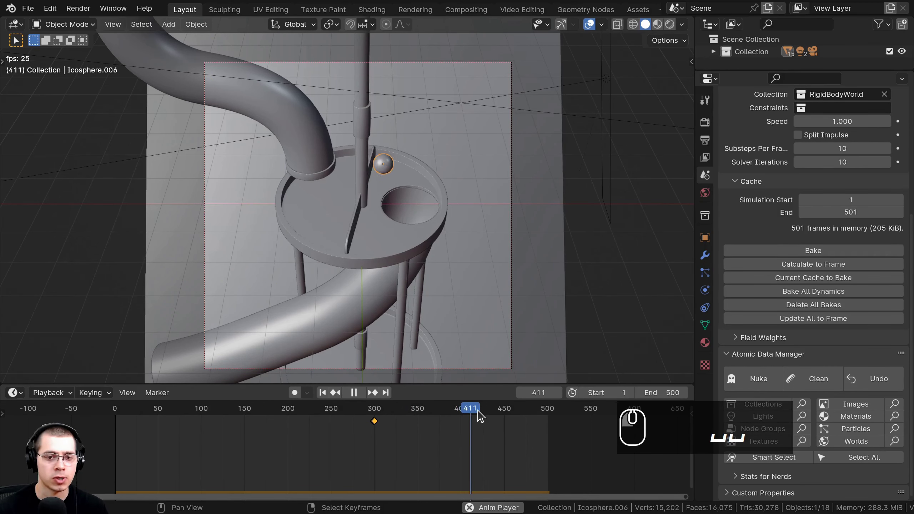
key("space")
Preview the animation with Rendered shading through the camera, including the wrap from the last frames to the start
key("z")
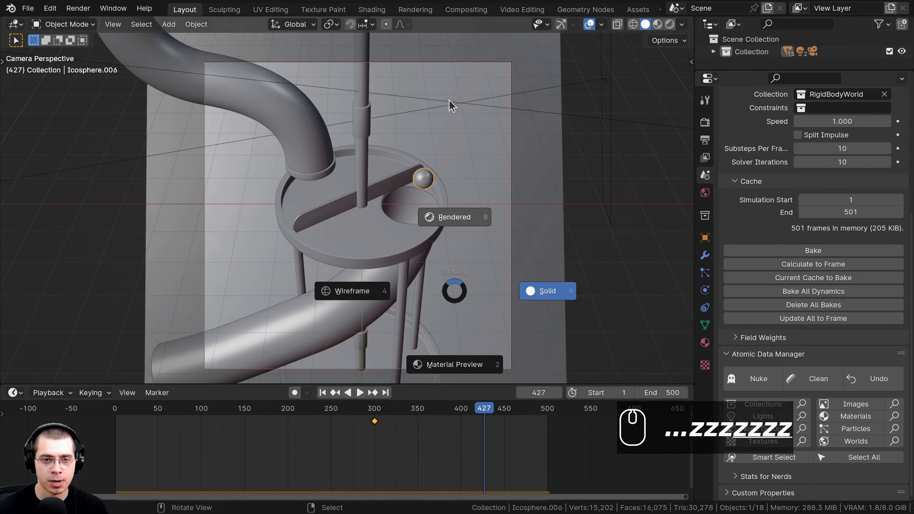
key("space")
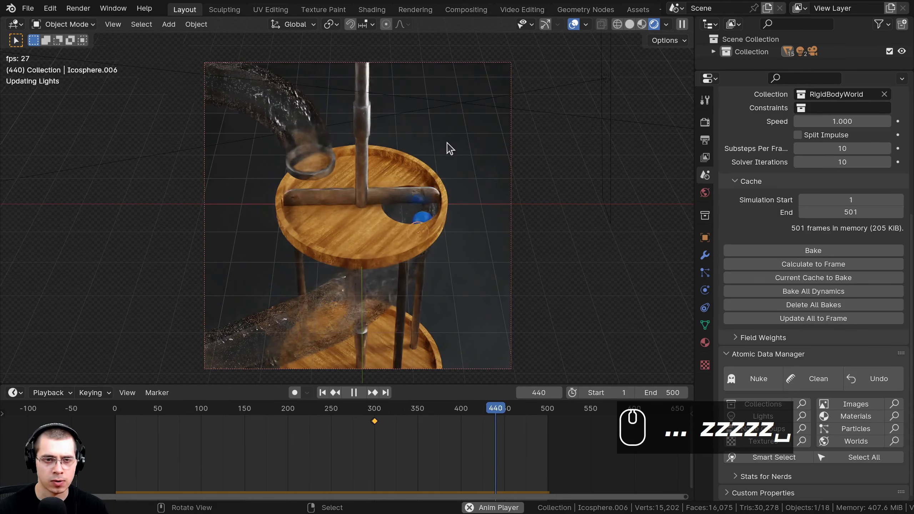
key("space")
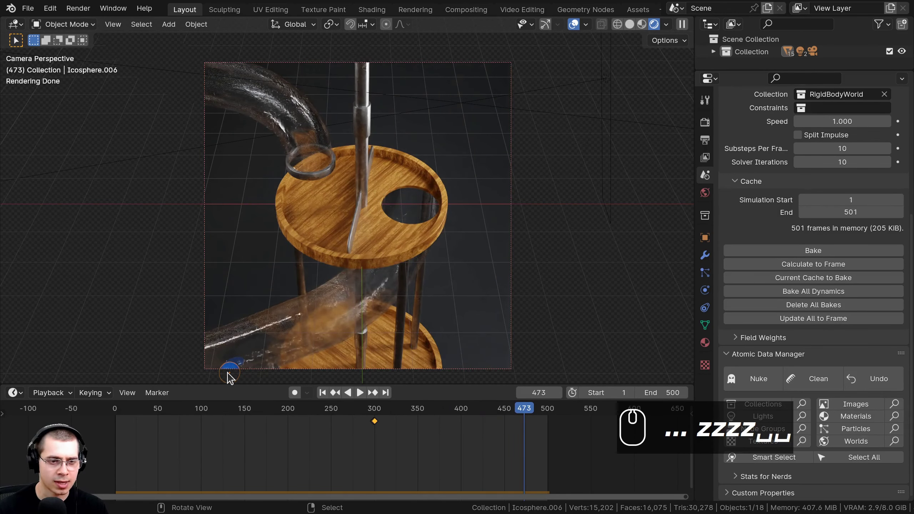
mouse_move(526, 413)
left_mouse_down()
mouse_move(500, 414)
mouse_move(540, 418)
left_mouse_up()
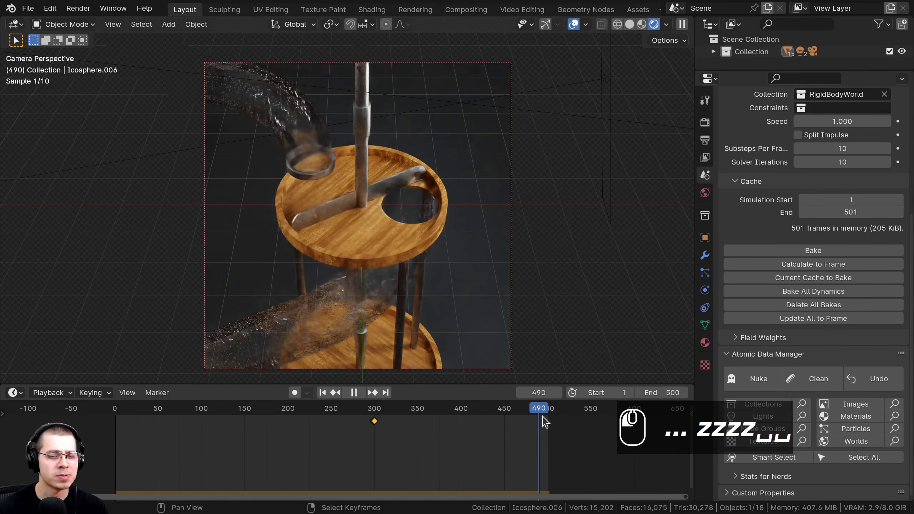
key("space")
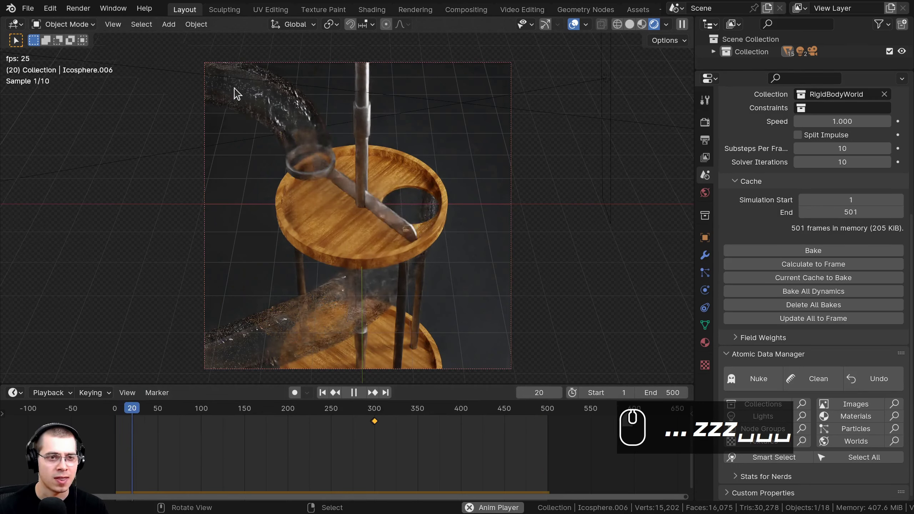
left_click(354, 392)
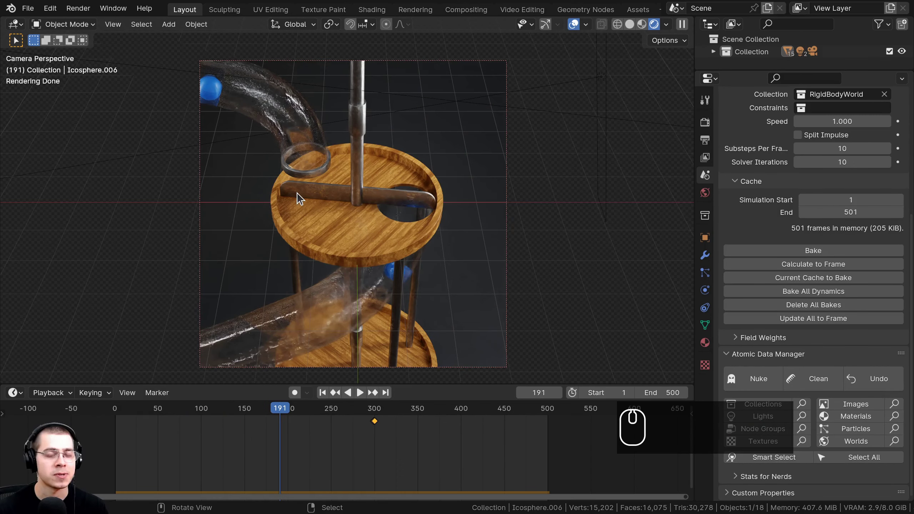
Return the viewport to Solid shading and add a Plain Axes empty
key("z")
left_click(424, 194)
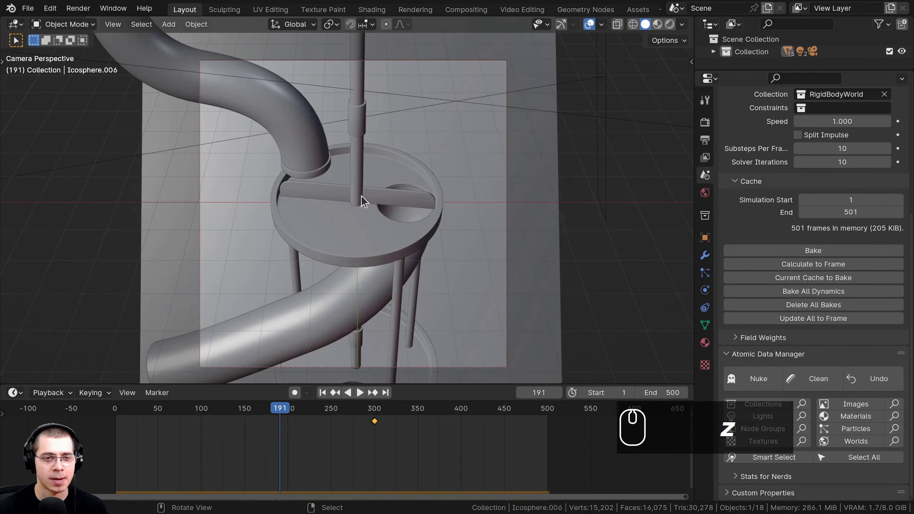
scroll(361, 196, "up", 2)
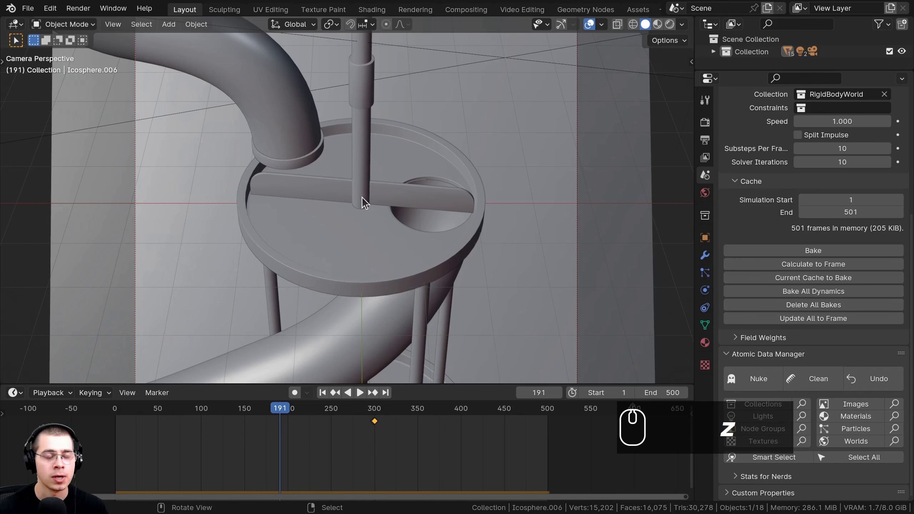
scroll(362, 197, "down", 1)
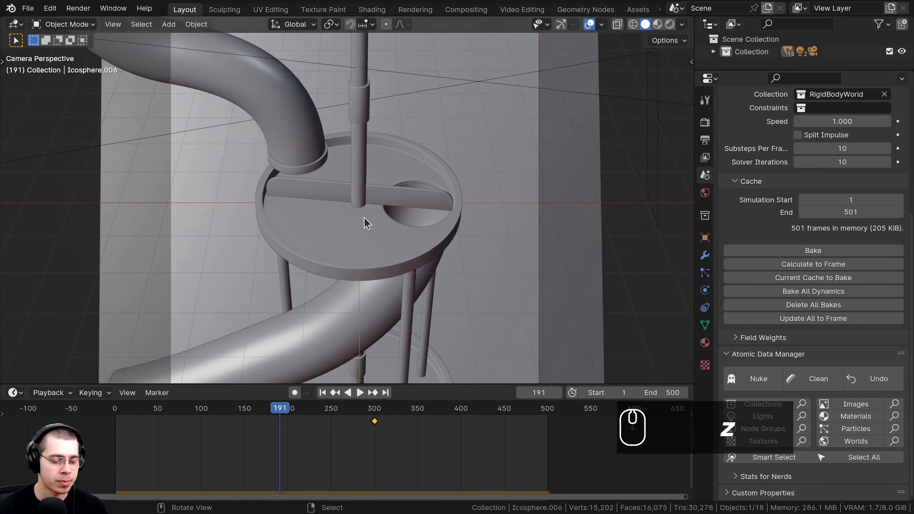
key("shift+a")
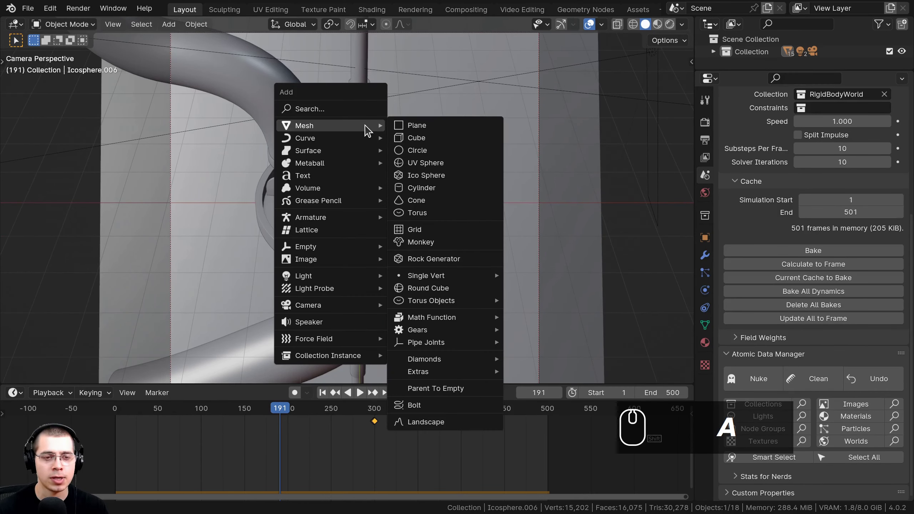
mouse_move(319, 249)
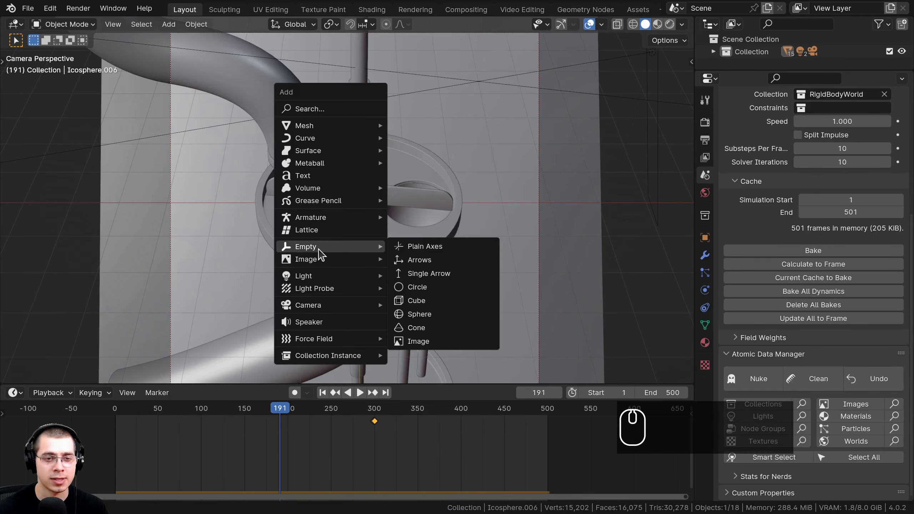
left_click(426, 247)
Move the empty to the upper disc where the central pole meets the paddle and scale it down
middle_click_drag(428, 253, 341, 222)
key("g")
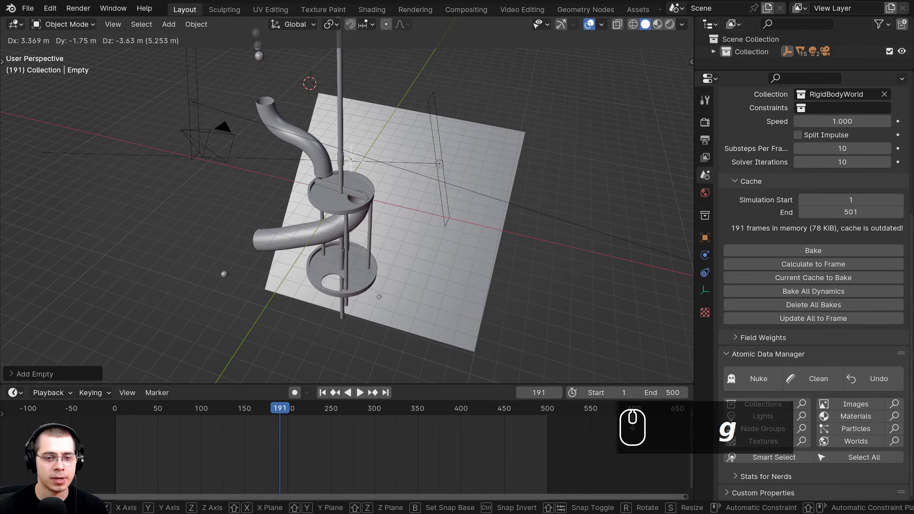
right_click(382, 202)
middle_click_drag(383, 201, 338, 64)
scroll(339, 64, "up", 3)
key("g")
left_click(337, 212)
scroll(456, 218, "up", 1)
middle_click_drag(337, 212, 468, 211)
key("g")
left_click(495, 238)
scroll(467, 211, "up", 4)
key("s")
left_click(418, 140)
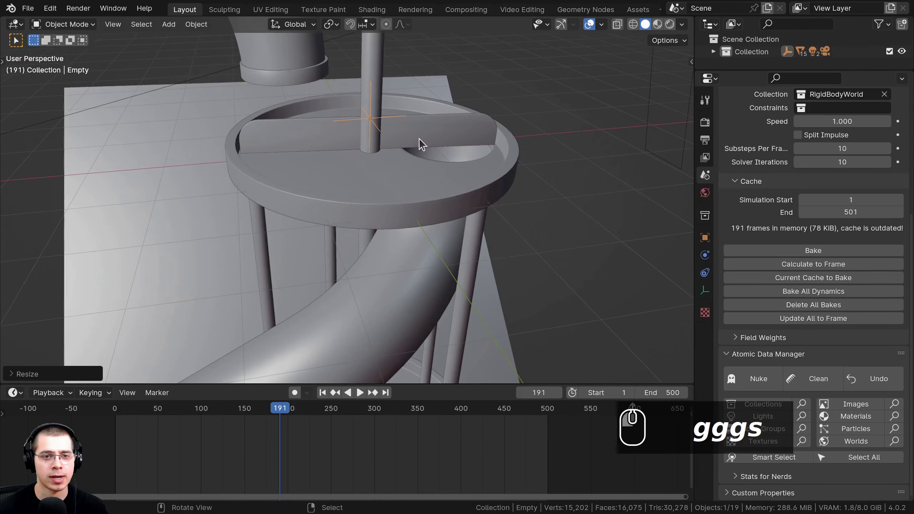
Scale the empty down further and refine its position at the paddle's centre beside the pole
key("g")
middle_click_drag(418, 141, 406, 201)
left_click(344, 167)
key("s")
left_click(308, 148)
key("g")
left_click(304, 154)
key("g")
left_click(322, 202)
scroll(406, 201, "down", 1)
key("g")
left_click(401, 197)
Select the camera and enable Depth of Field in its data properties
scroll(386, 193, "down", 5)
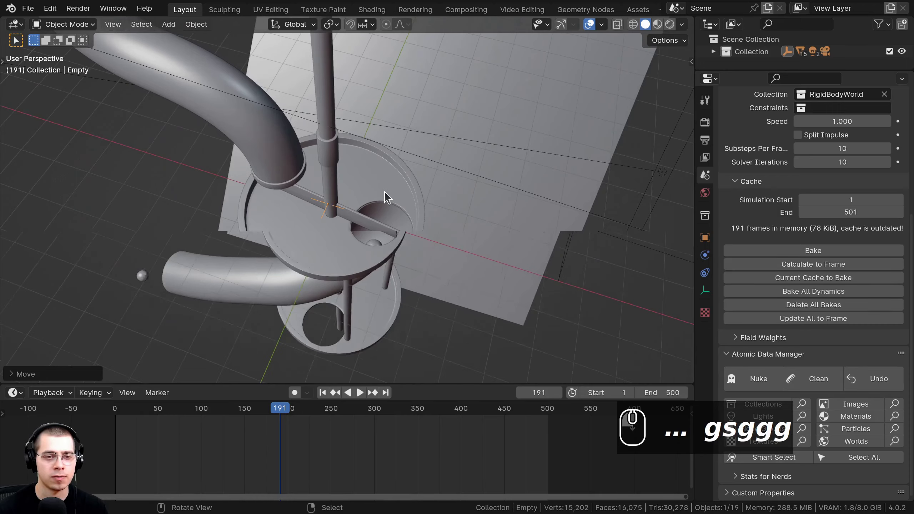
middle_click_drag(391, 288, 410, 266)
middle_click_drag(432, 238, 468, 280)
left_click(487, 174)
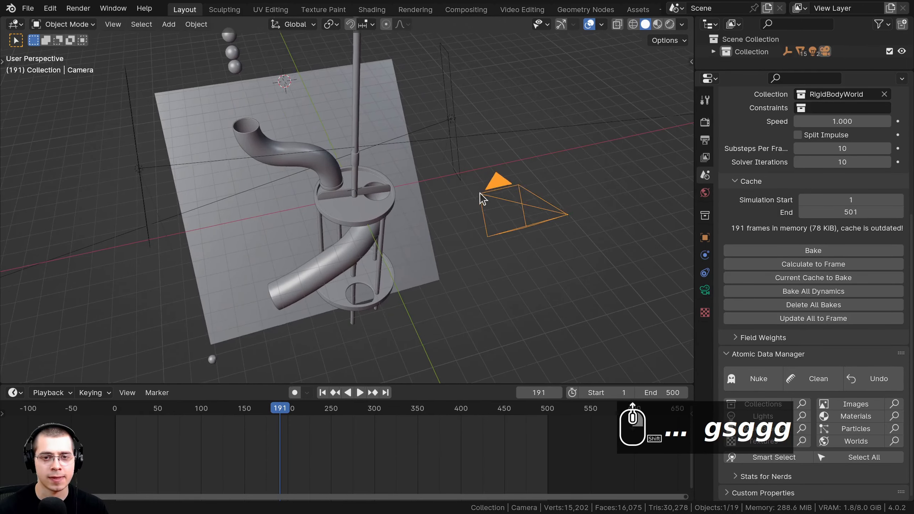
scroll(496, 188, "up", 2)
left_click(705, 290)
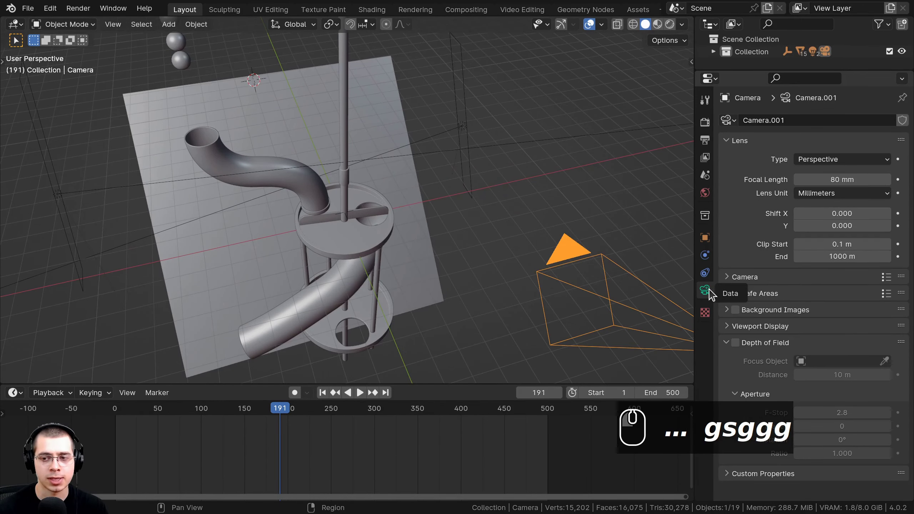
left_click(735, 343)
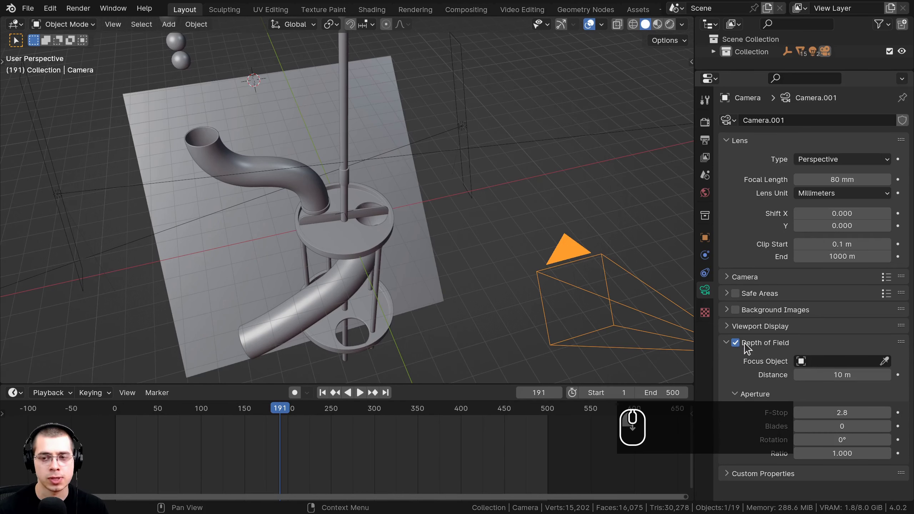
Set the camera's focus object to the empty at the upper disc
left_click(885, 360)
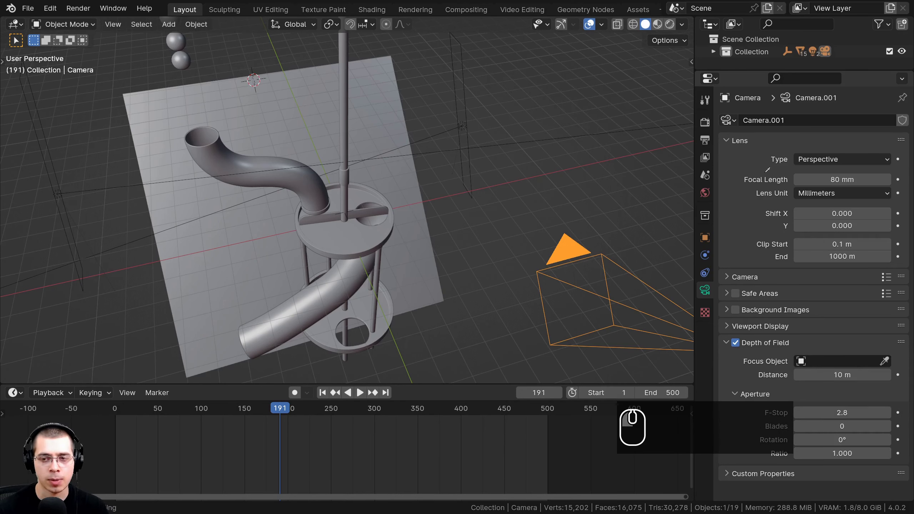
left_click(353, 209)
left_click(807, 361)
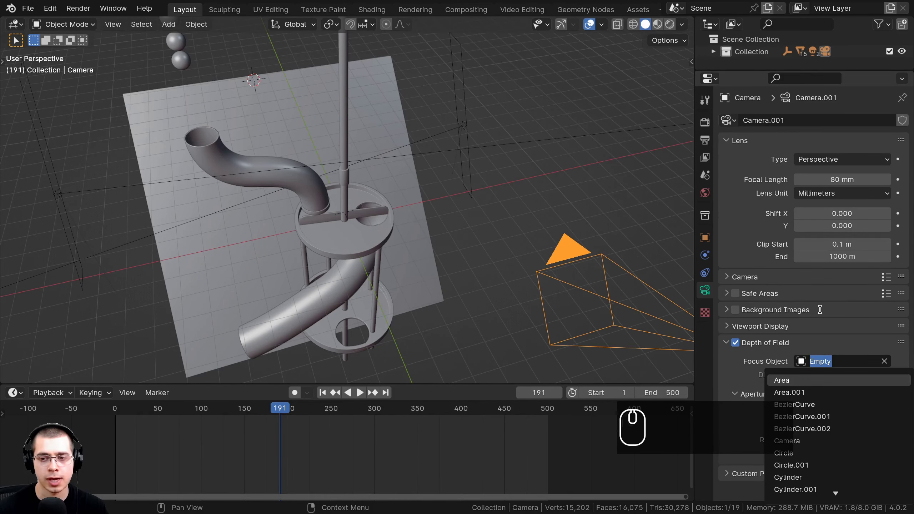
middle_click_drag(516, 254, 514, 258)
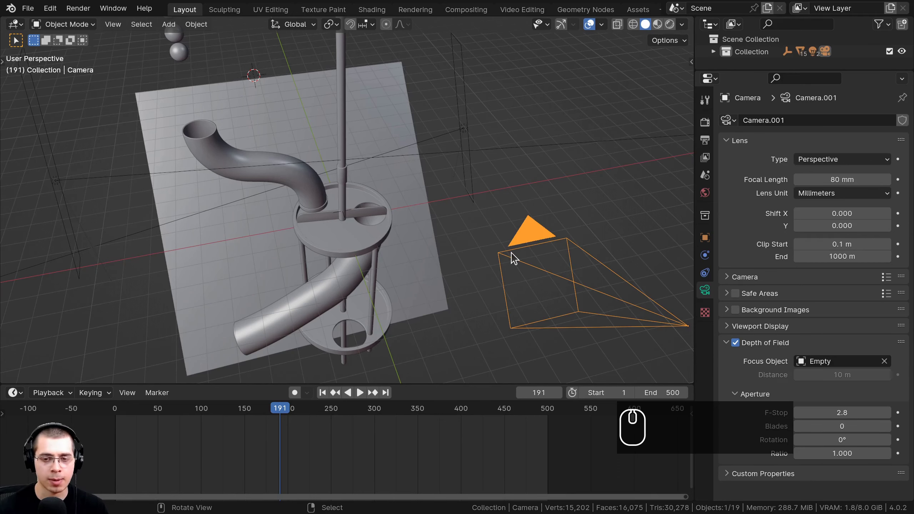
Look through the camera with Rendered shading
key("KP_0")
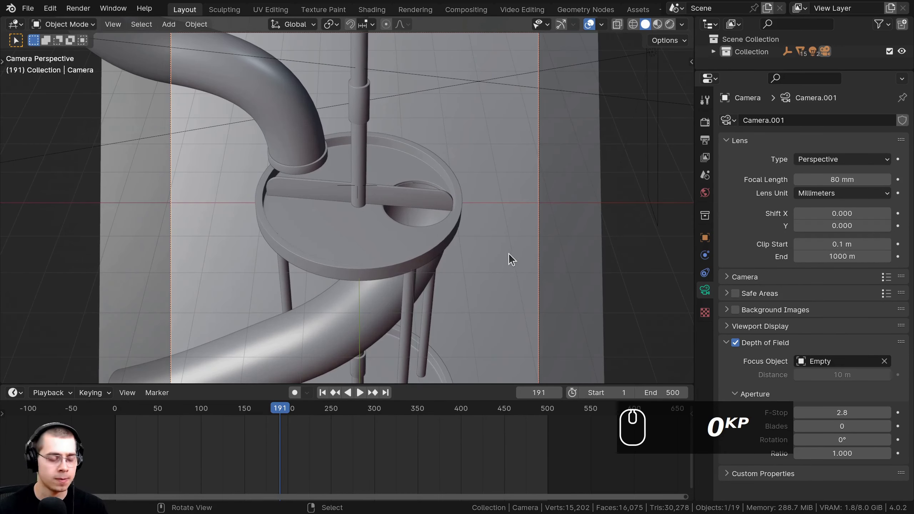
key("z")
left_click(443, 80)
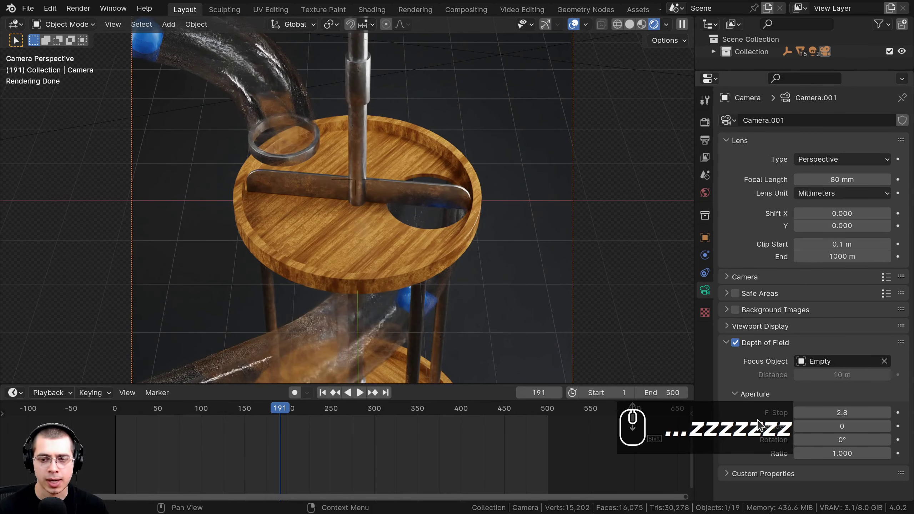
Reorder the Depth of Field settings to sit directly below Lens and set the F-Stop to 1.1
left_click_drag(891, 342, 892, 216)
mouse_move(848, 349)
left_mouse_down()
mouse_move(907, 349)
mouse_move(842, 347)
mouse_move(861, 347)
left_mouse_up()
scroll(324, 316, "down", 2)
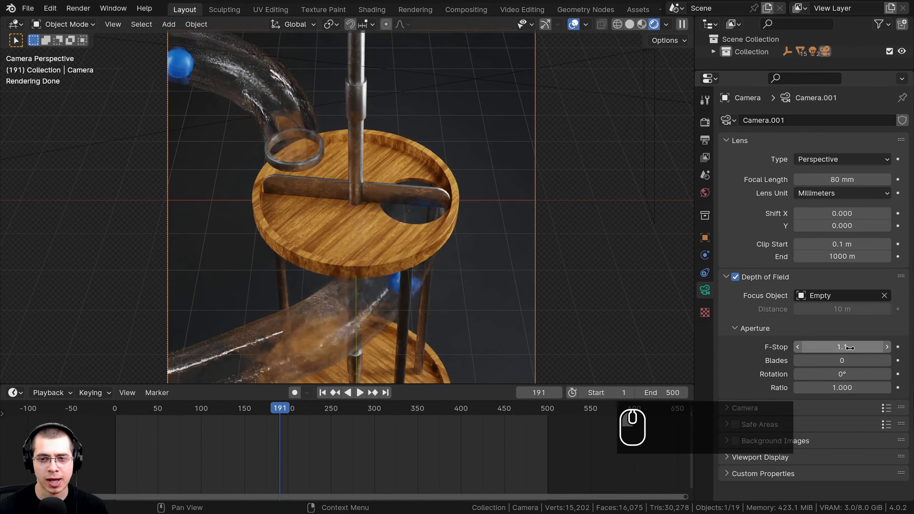
Try an F-Stop of 3 on the camera and inspect the blur on the lower disc
left_click(892, 347)
type("3")
key("Return")
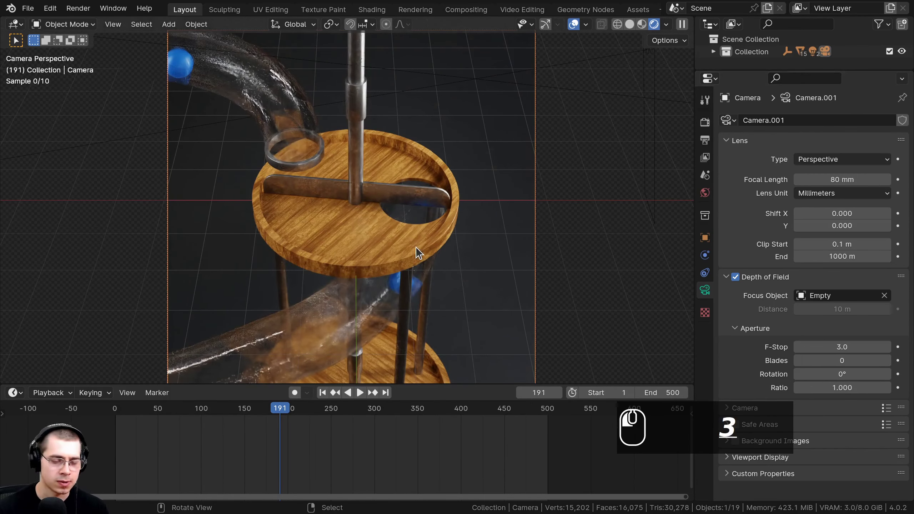
scroll(411, 147, "up", 3)
scroll(411, 148, "up", 6)
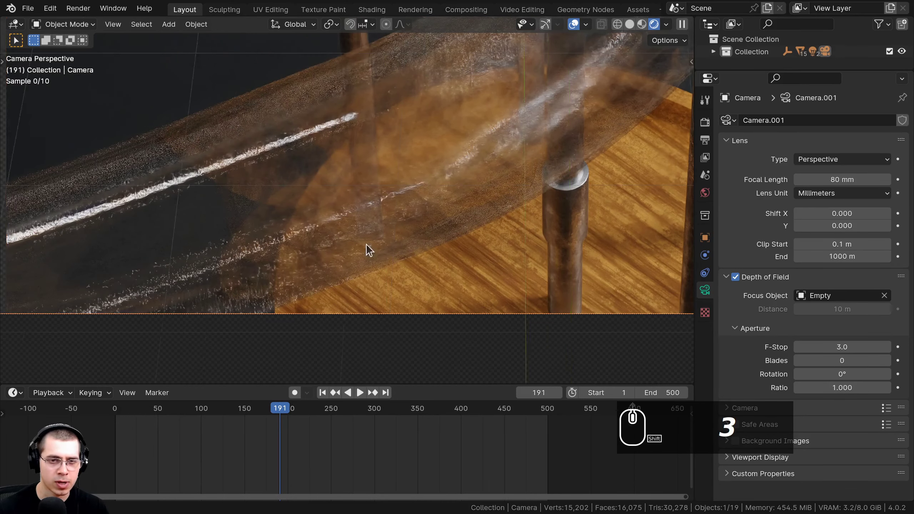
scroll(416, 237, "up", 3)
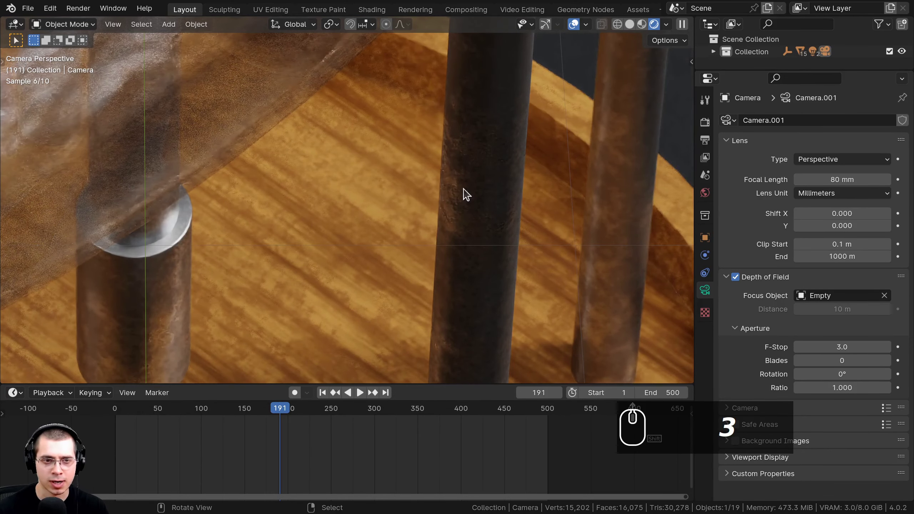
Try an F-Stop of 1 on the camera, and settle on 2.0
left_click(841, 346)
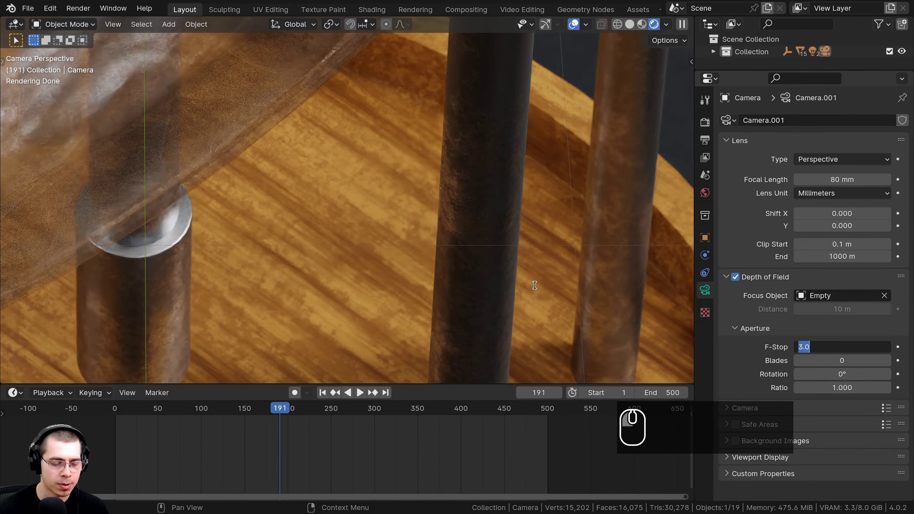
type("1")
key("Return")
left_click(841, 347)
type("2")
key("Return")
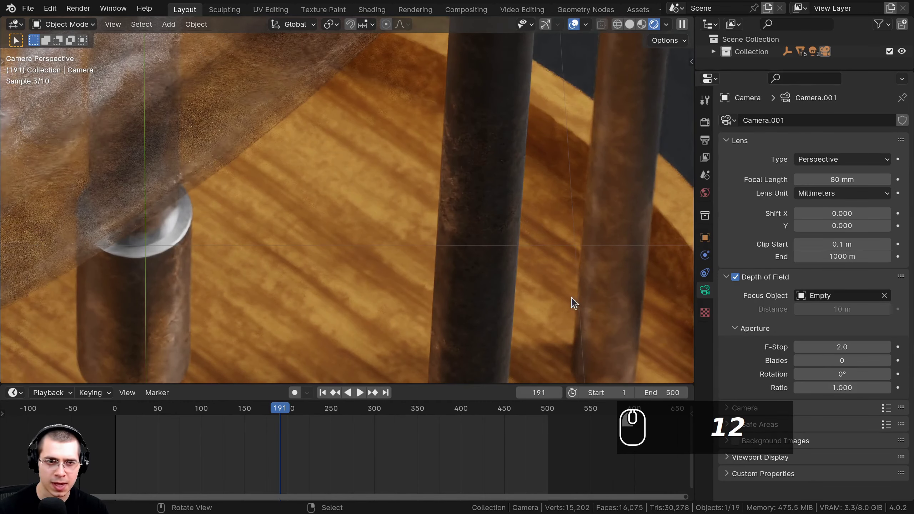
Examine the depth of field blur on the upper disc, glass tubes and lower disc through the camera
scroll(540, 288, "down", 5)
middle_click_drag(341, 168, 336, 86, "shift")
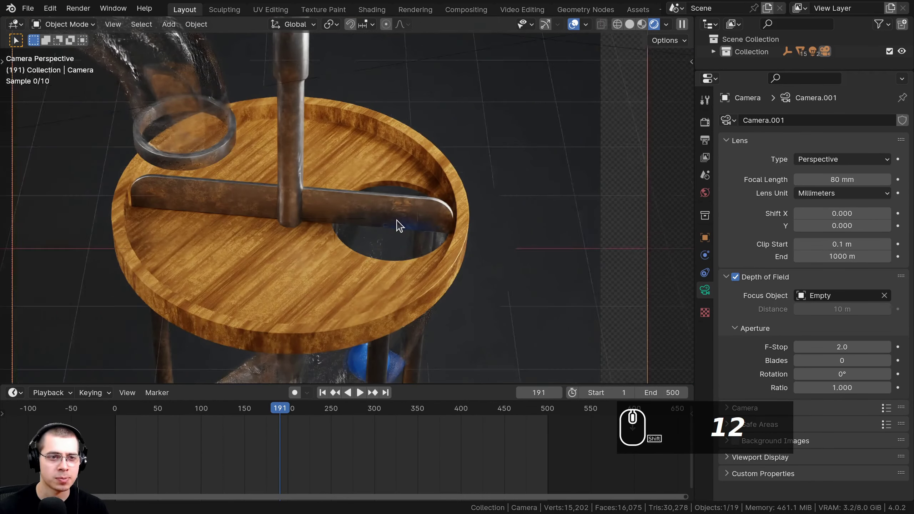
middle_click_drag(173, 140, 197, 172, "shift")
scroll(197, 172, "up", 4)
scroll(516, 198, "down", 5)
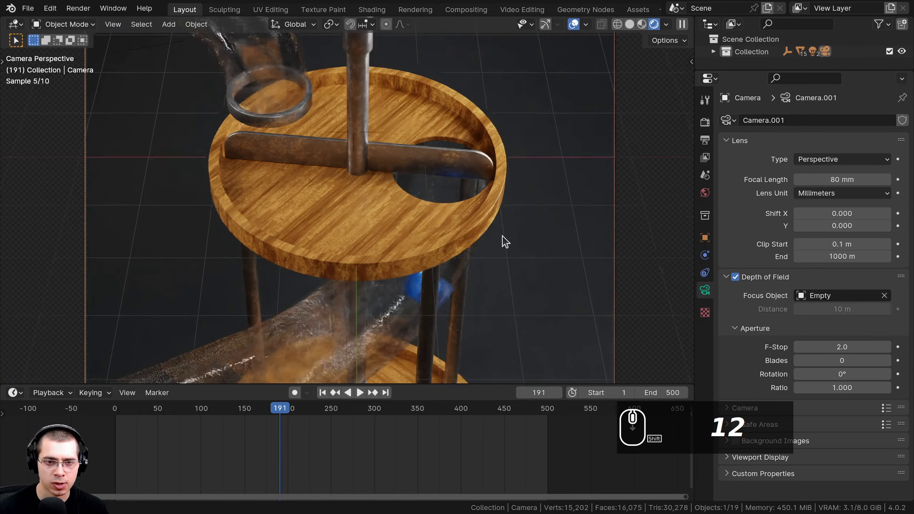
scroll(505, 242, "down", 1)
scroll(506, 242, "down", 3, "shift")
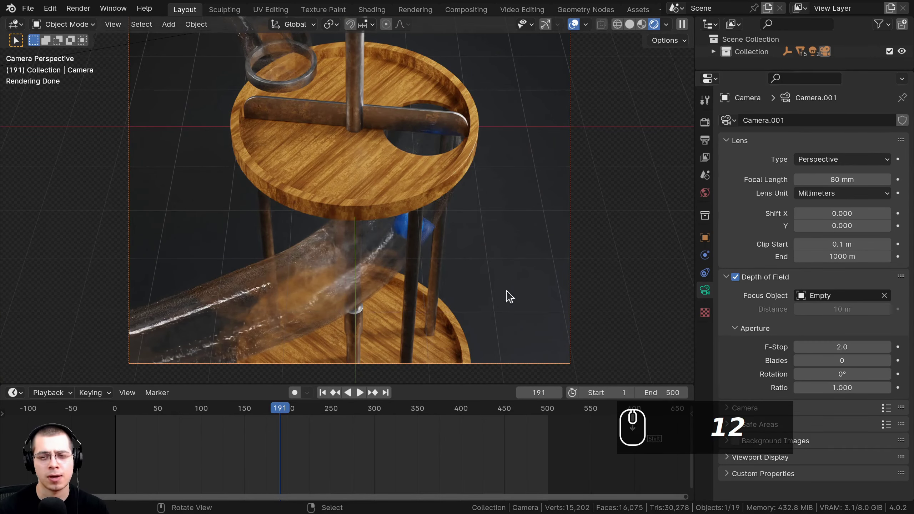
scroll(401, 228, "up", 3, "shift")
scroll(414, 198, "down", 4)
key("ctrl+b")
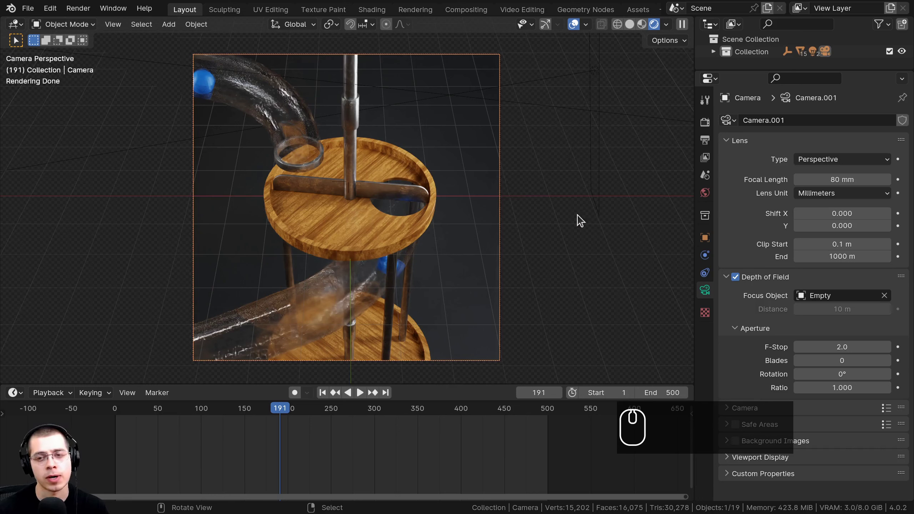
Disable reflective and refractive caustics in the render's Light Paths, and set Filter Glossy and Indirect Light clamping to 0.00
left_click(707, 124)
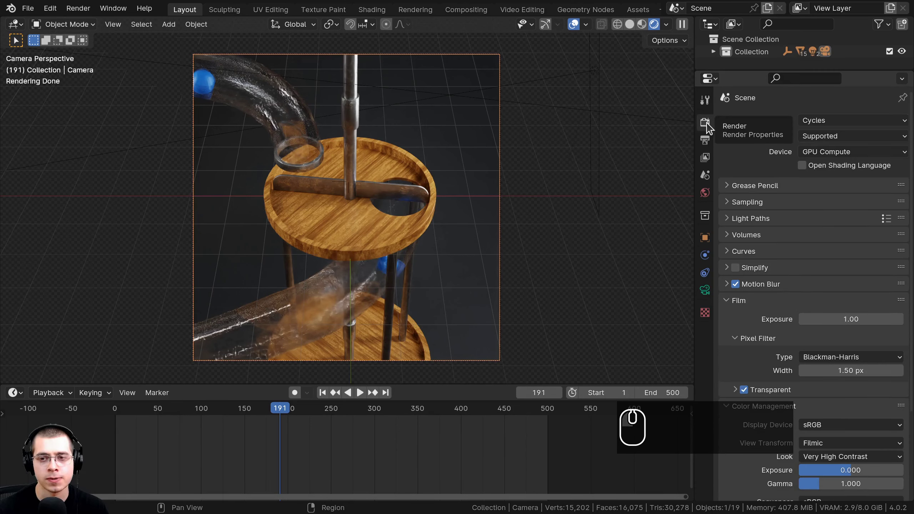
left_click(729, 202)
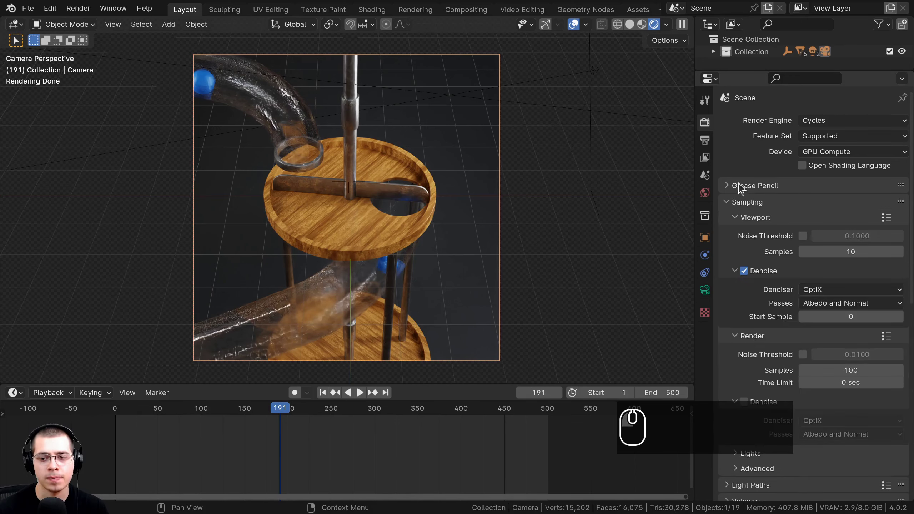
scroll(737, 188, "down", 6)
scroll(881, 289, "up", 2)
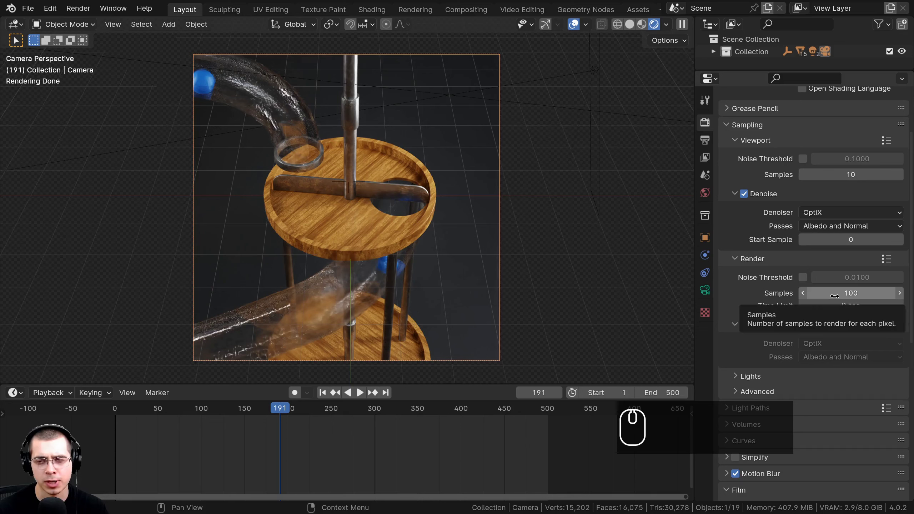
scroll(729, 268, "down", 7)
left_click(726, 253)
scroll(755, 216, "down", 5)
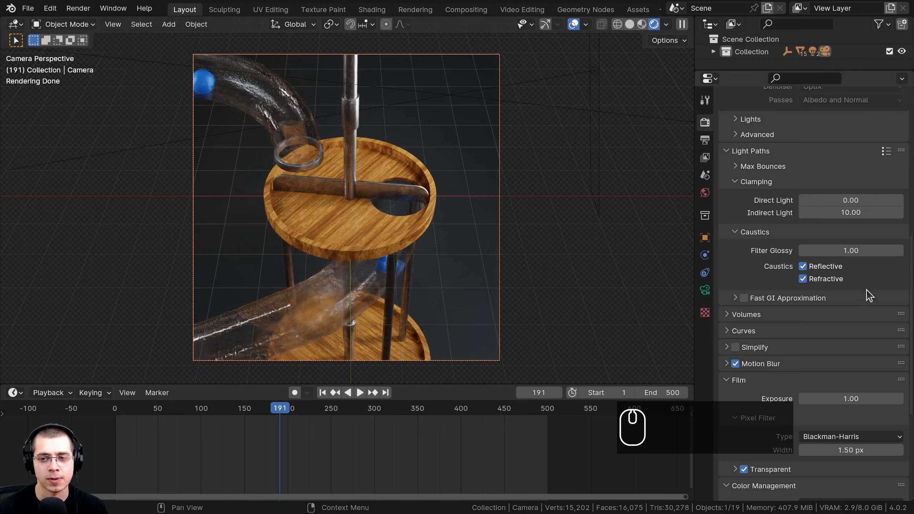
left_click(802, 266)
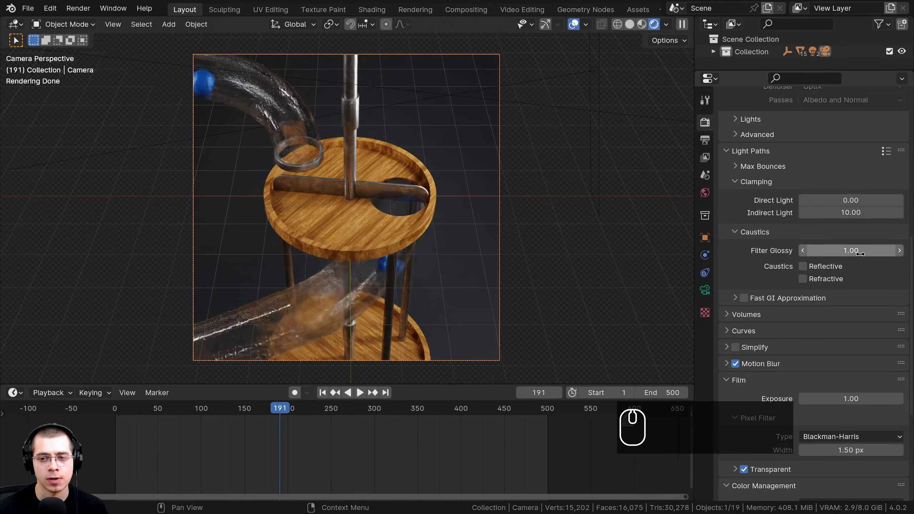
key("BackSpace")
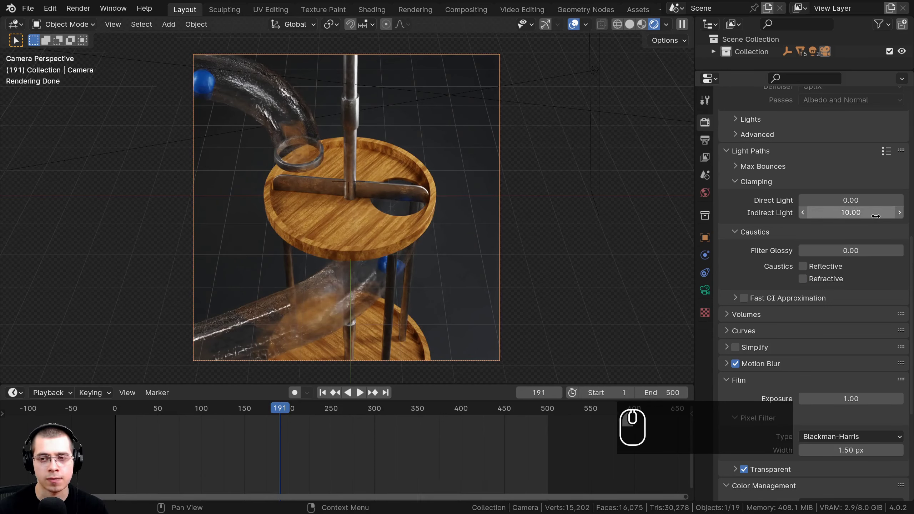
key("BackSpace")
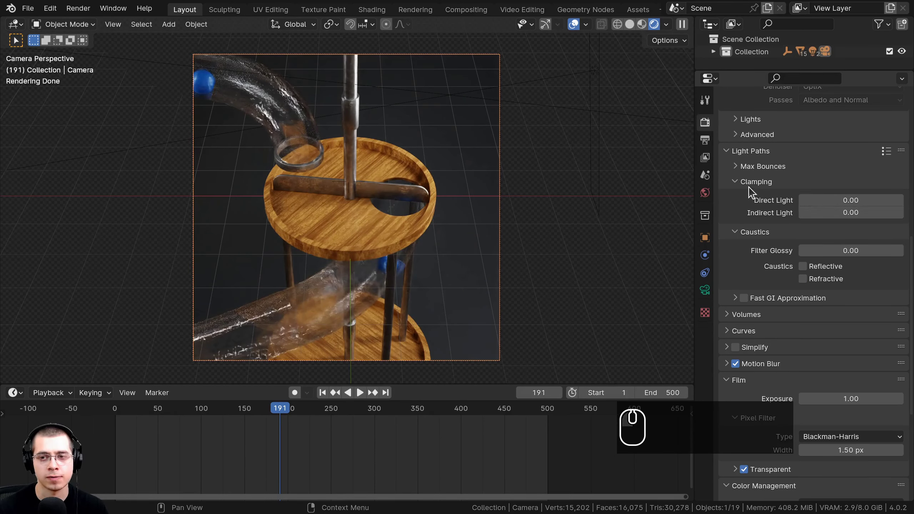
Set the Total, Diffuse, Glossy and Transmission max bounces to 2 in the light path settings
left_click(736, 167)
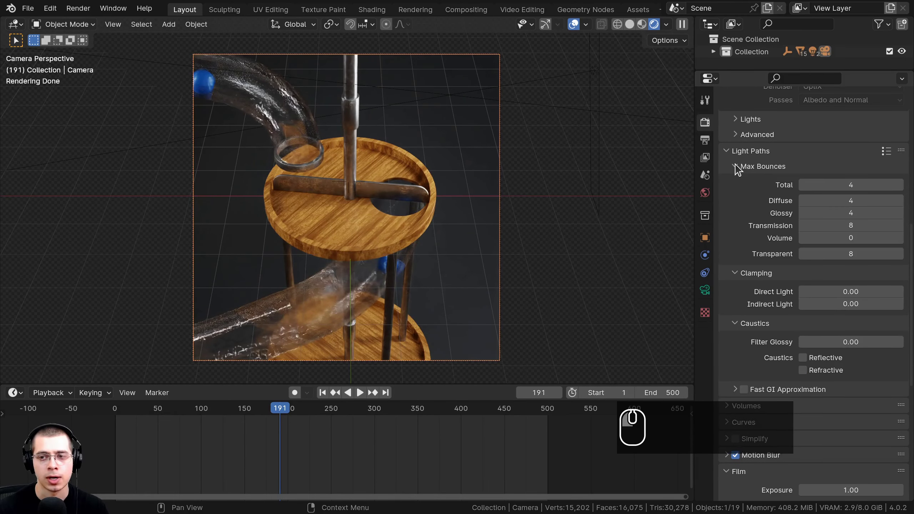
left_click(805, 185)
left_click(805, 185)
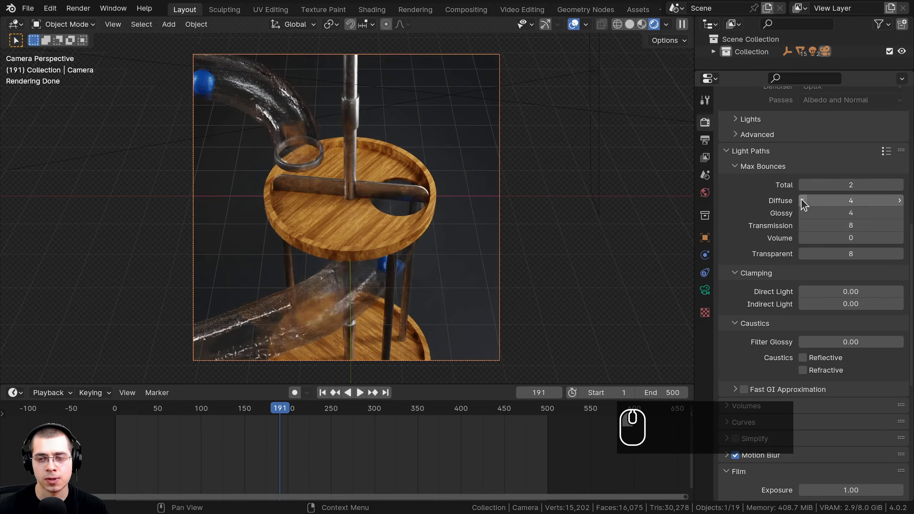
left_click(802, 201)
left_click(802, 201)
left_click(802, 213)
left_click(801, 213)
left_click(802, 225)
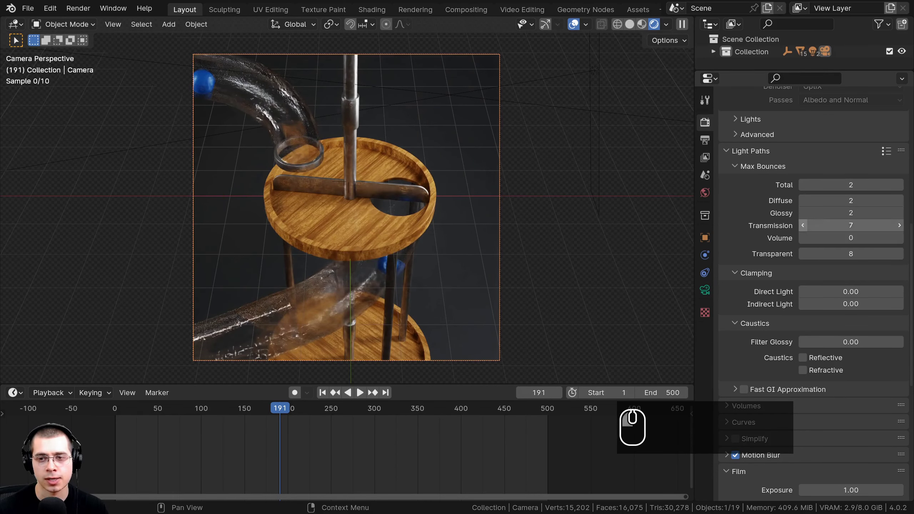
left_click(803, 225)
left_click(803, 225)
left_click(803, 225)
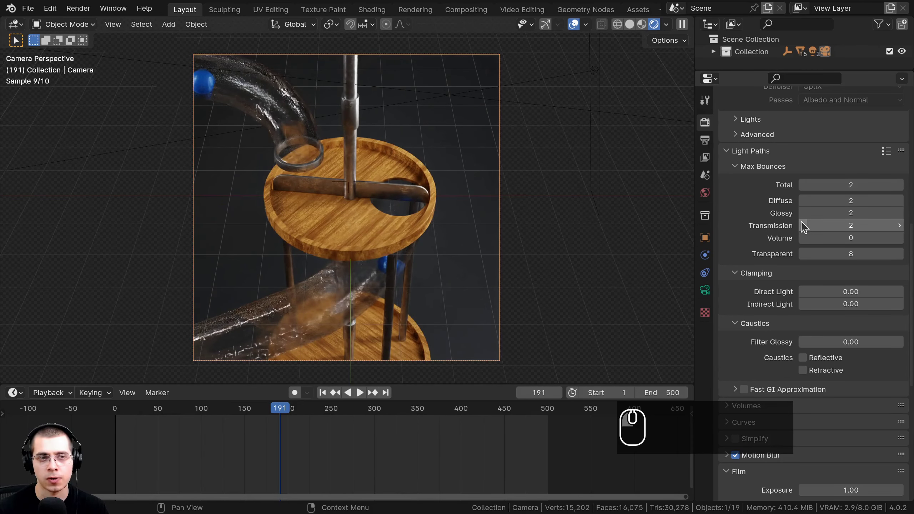
left_click(801, 225)
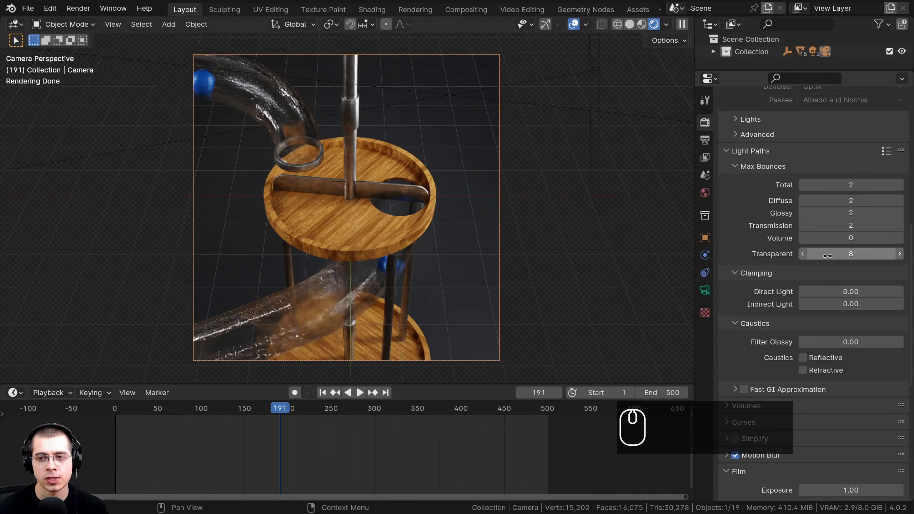
Set the Transparent max bounces to 0 and raise them one at a time to 4
left_click_drag(850, 254, 810, 254)
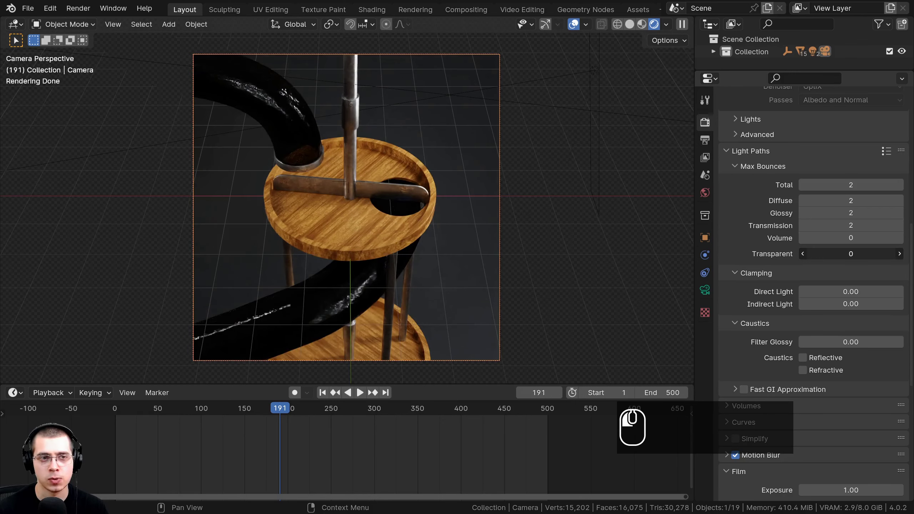
left_click(899, 254)
left_click(899, 253)
left_click(899, 254)
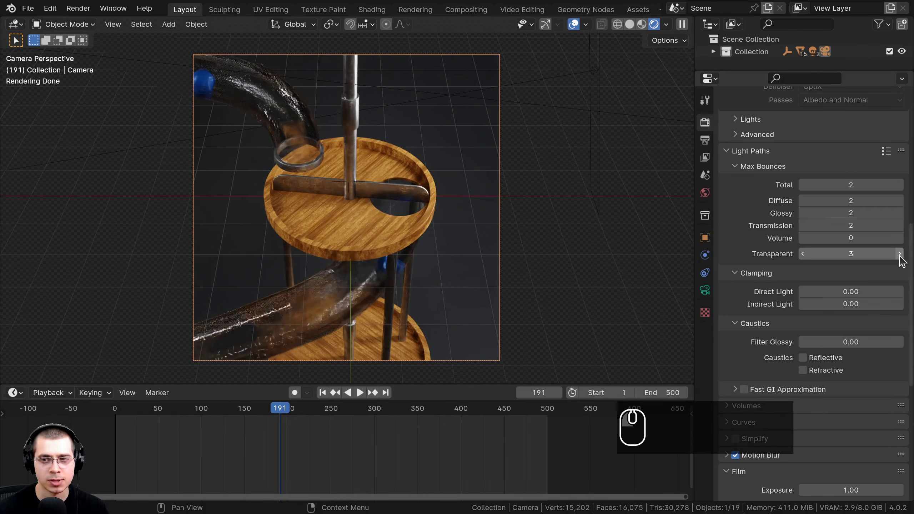
left_click(899, 254)
Compare the lower glass tube up close with Transparent bounces at 4 and 3, and save the file
scroll(425, 208, "up", 1)
scroll(424, 208, "up", 2, "shift")
scroll(425, 208, "up", 3)
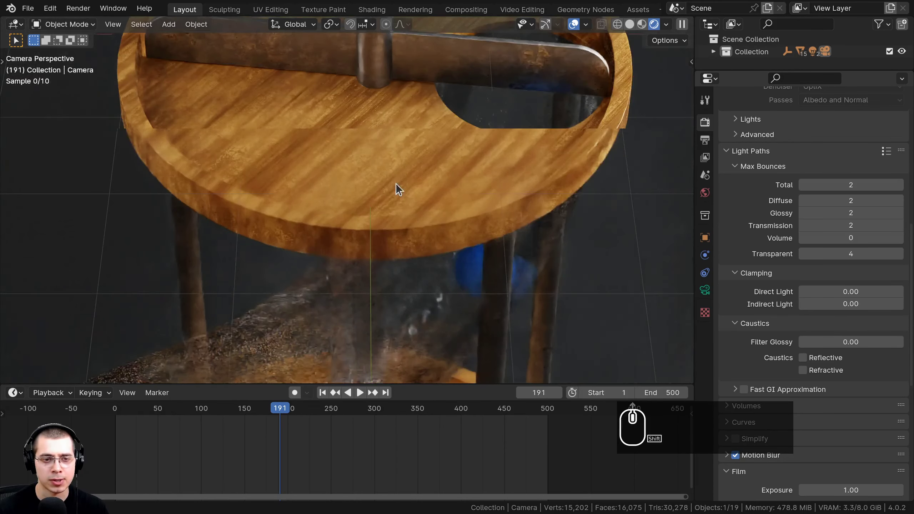
scroll(397, 190, "down", 3, "shift")
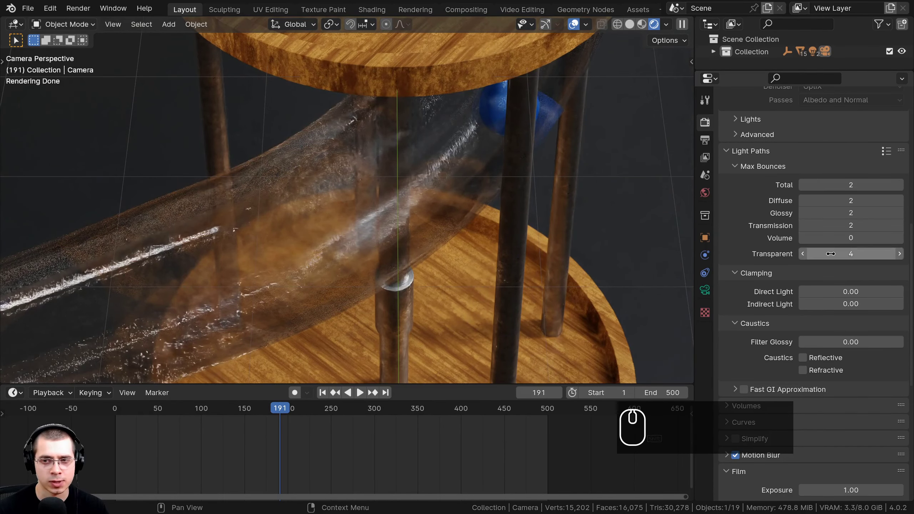
left_click(803, 253)
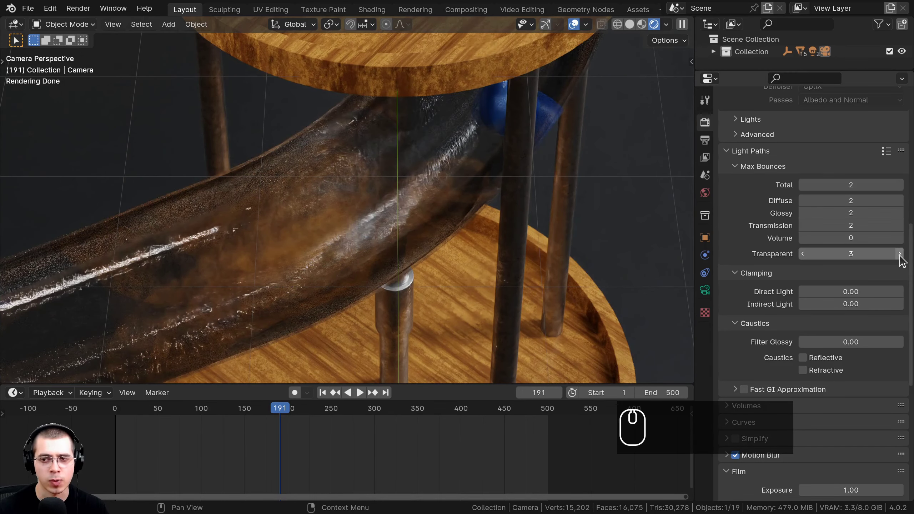
key("ctrl+s")
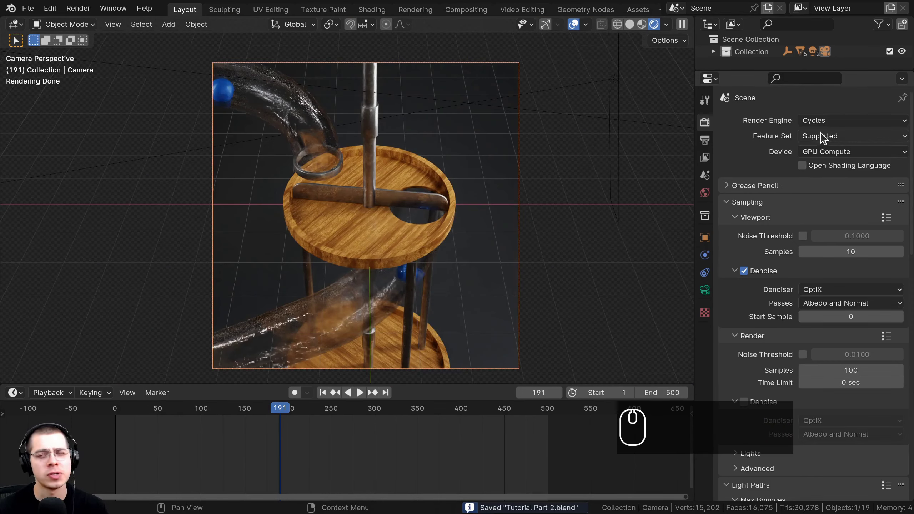
Switch the render engine to EEVEE and select the upper glass tube for a closer look
left_click(820, 121)
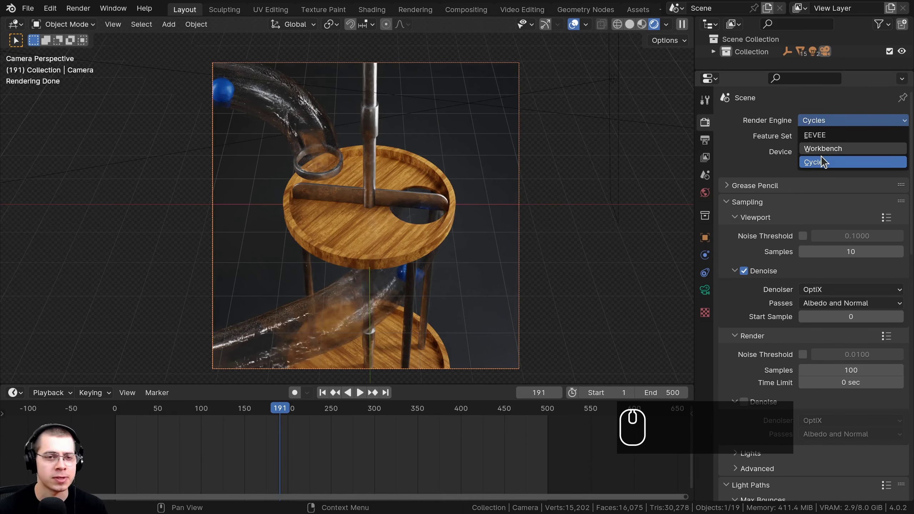
middle_click_drag(336, 86, 335, 80, "shift")
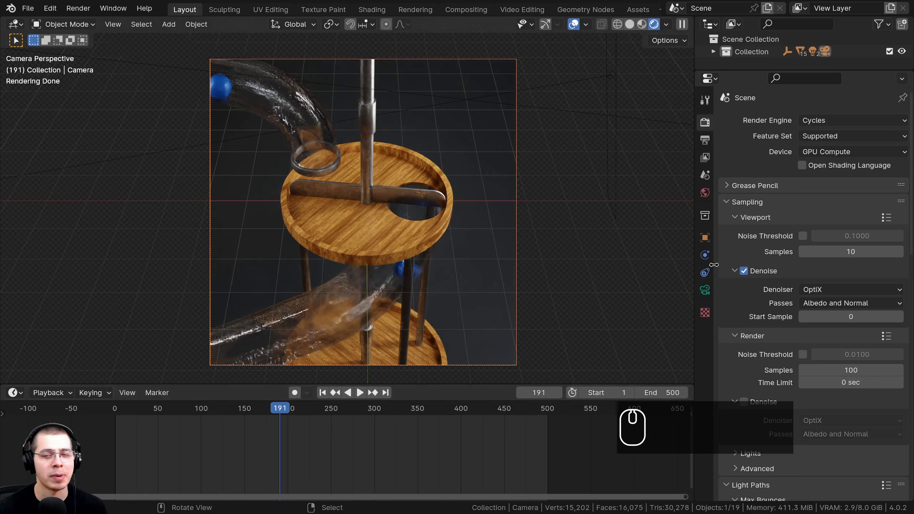
left_click(817, 122)
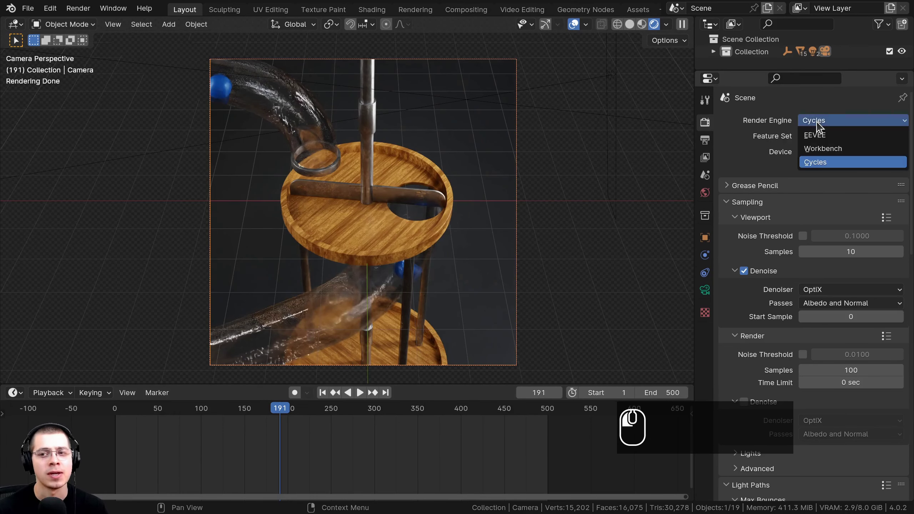
left_click(824, 139)
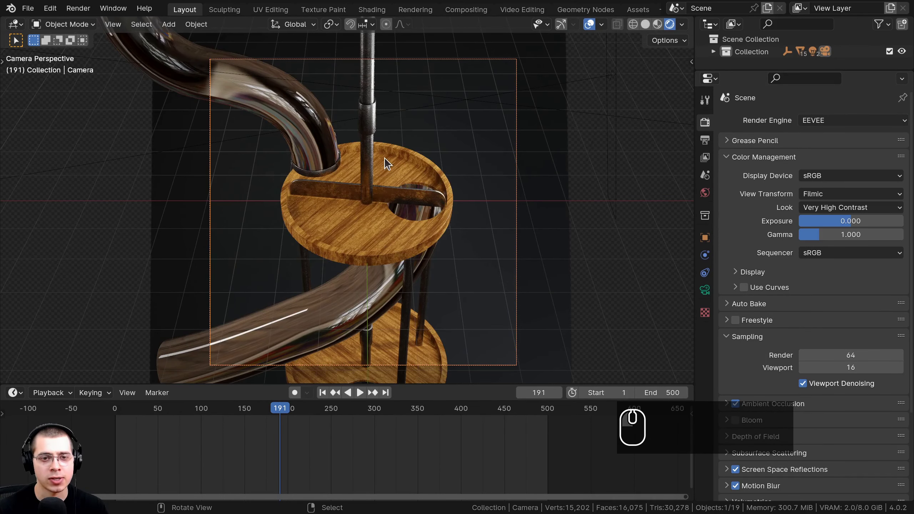
right_click(305, 199)
middle_click_drag(364, 175, 316, 200)
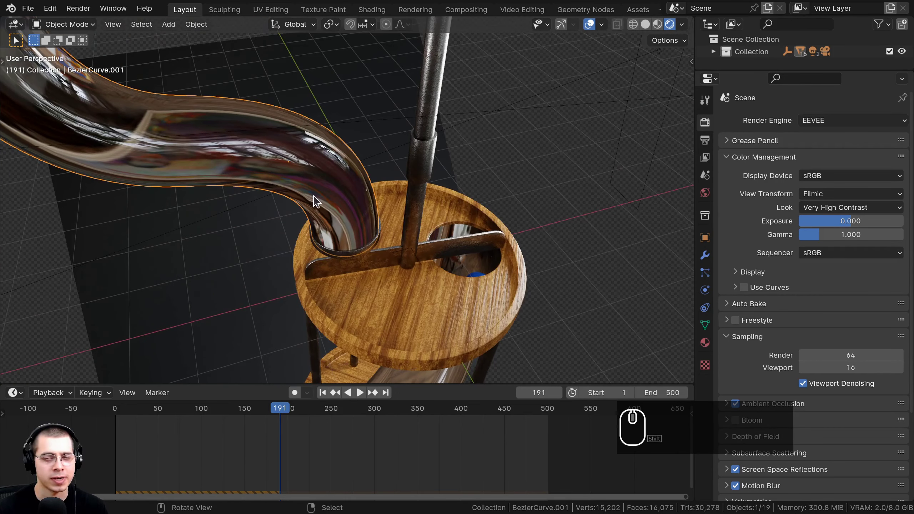
Collapse the Color Management and Sampling sections of the render properties and make sure Ambient Occlusion is enabled
left_click(705, 141)
left_click(706, 124)
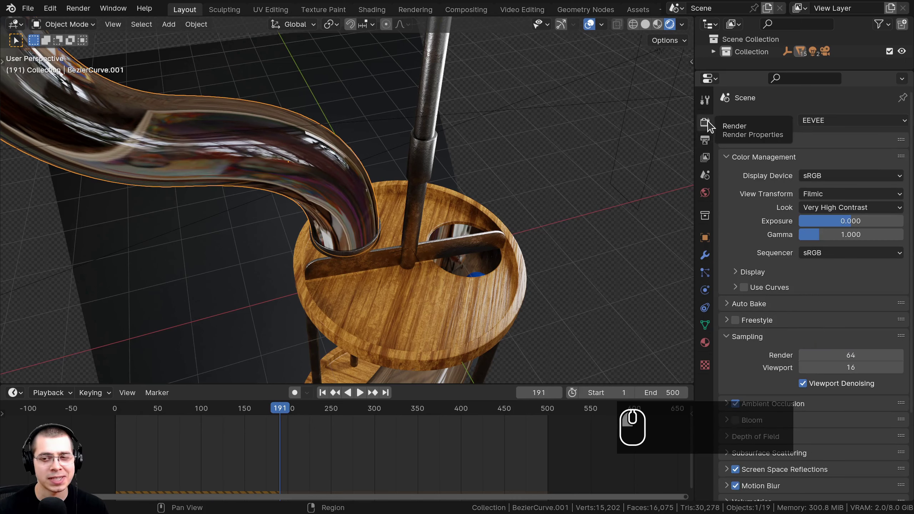
left_click(726, 157)
left_click(725, 207)
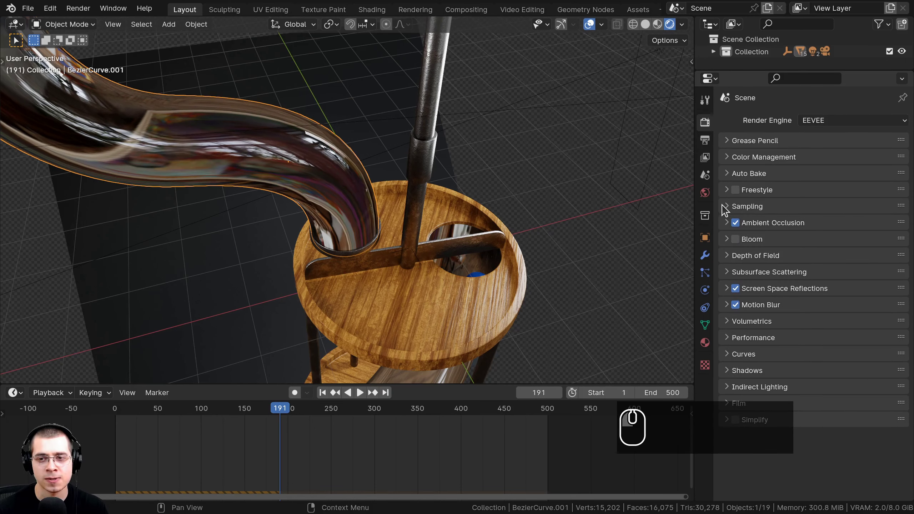
left_click(735, 223)
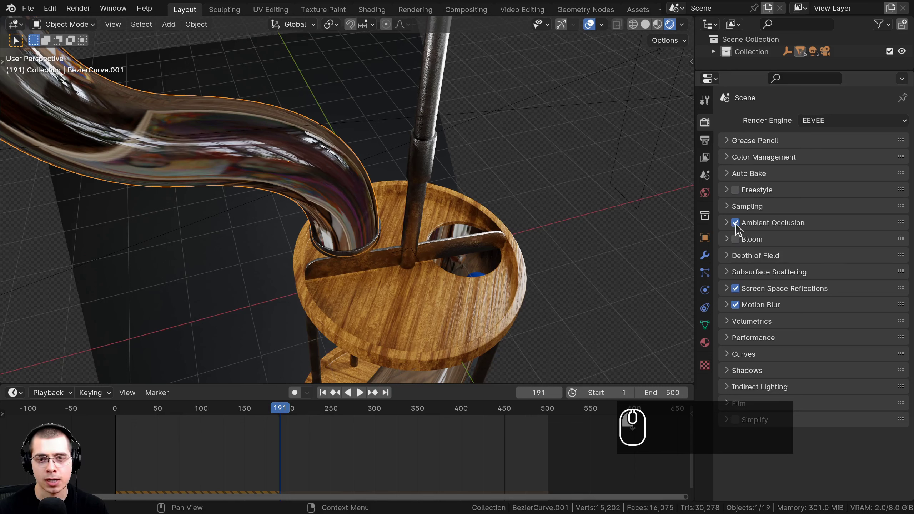
Make sure Ambient Occlusion, Screen Space Reflections and Motion Blur are all enabled for EEVEE
left_click(735, 223)
left_click(734, 289)
left_click(734, 289)
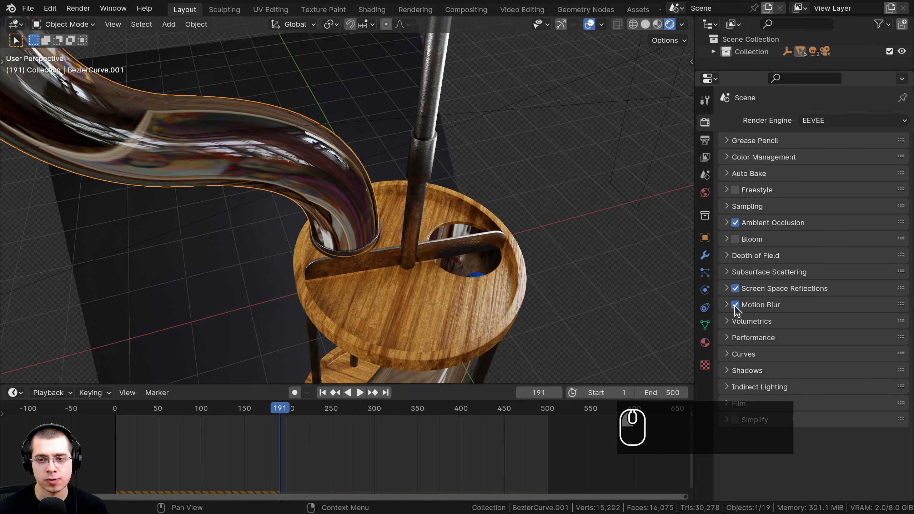
left_click(735, 304)
left_click(735, 304)
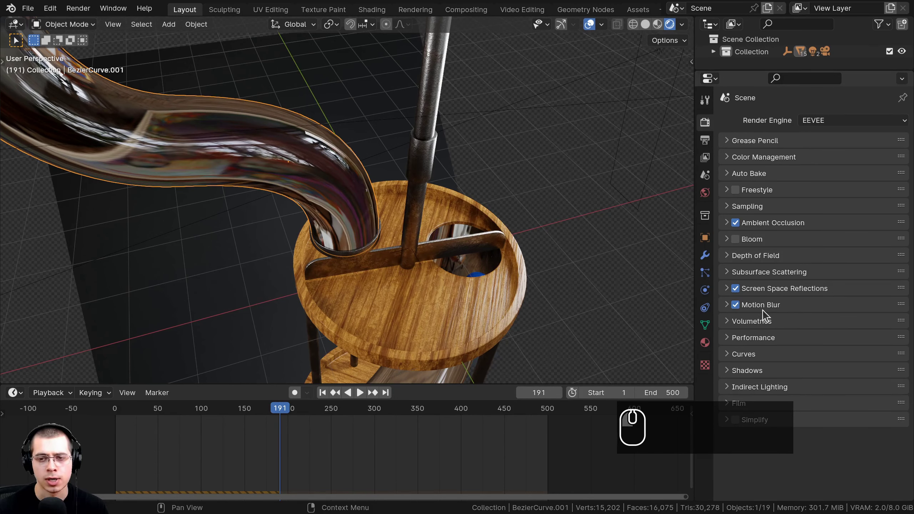
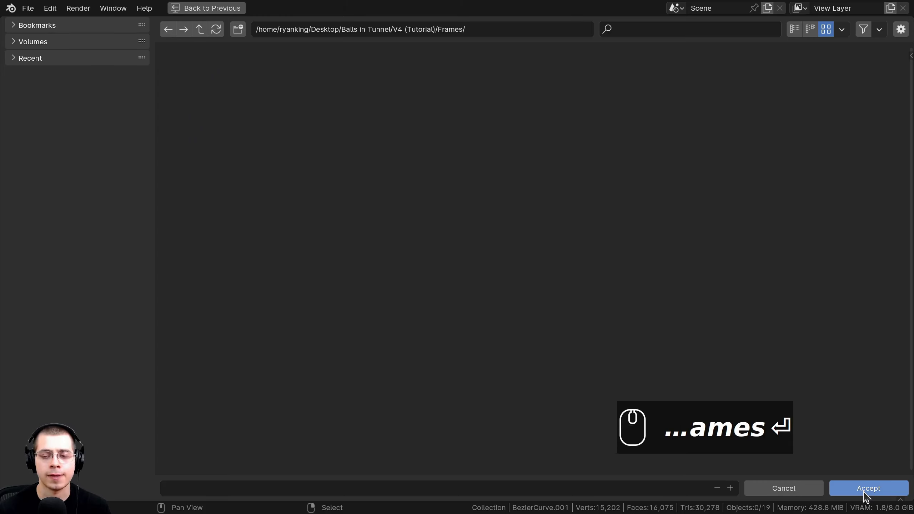
Accept the Frames folder as the output location for the rendered JPEG frames and check the resulting path
left_click(868, 488)
left_click(793, 242)
left_click_drag(782, 242, 888, 243)
left_click(495, 224)
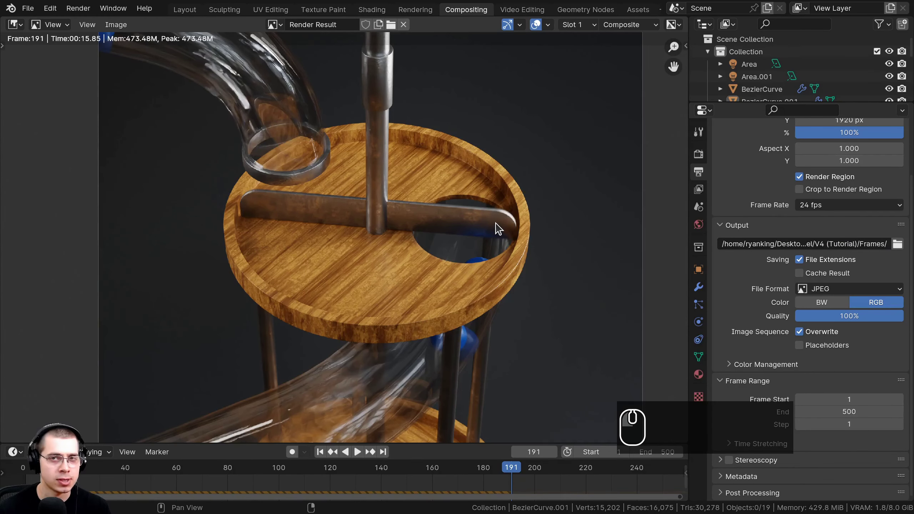
scroll(493, 225, "down", 1)
Create a new file from the Video Editing template
left_click(28, 8)
mouse_move(45, 23)
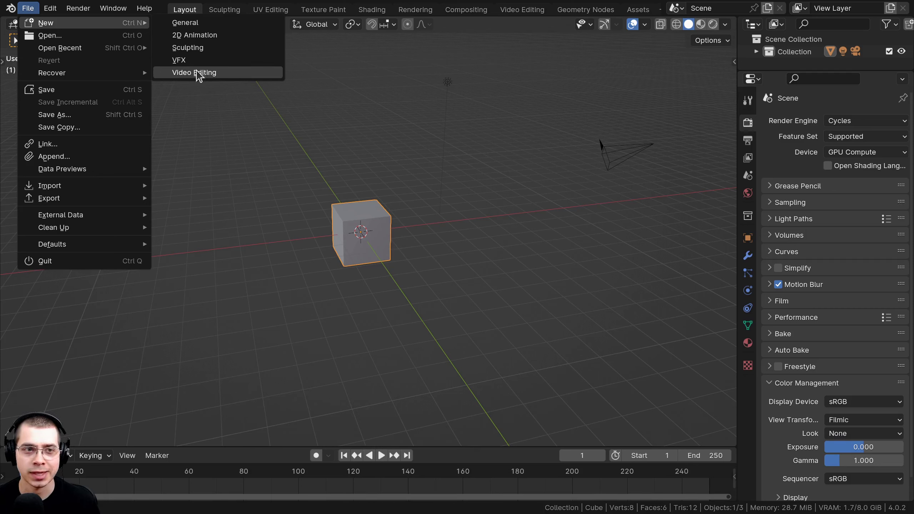
left_click(216, 73)
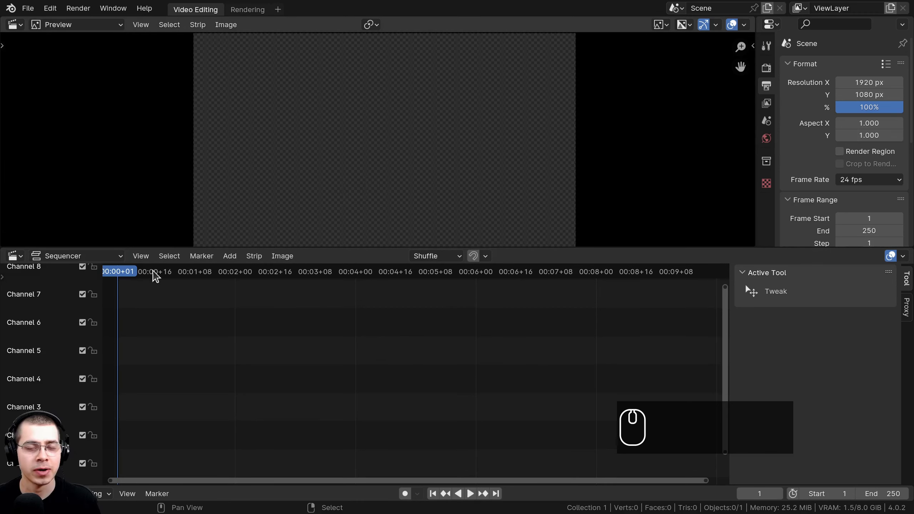
Add all rendered JPEG frames from the Frames folder to the sequencer as one image sequence strip starting at frame 1
middle_click_drag(207, 323, 221, 328)
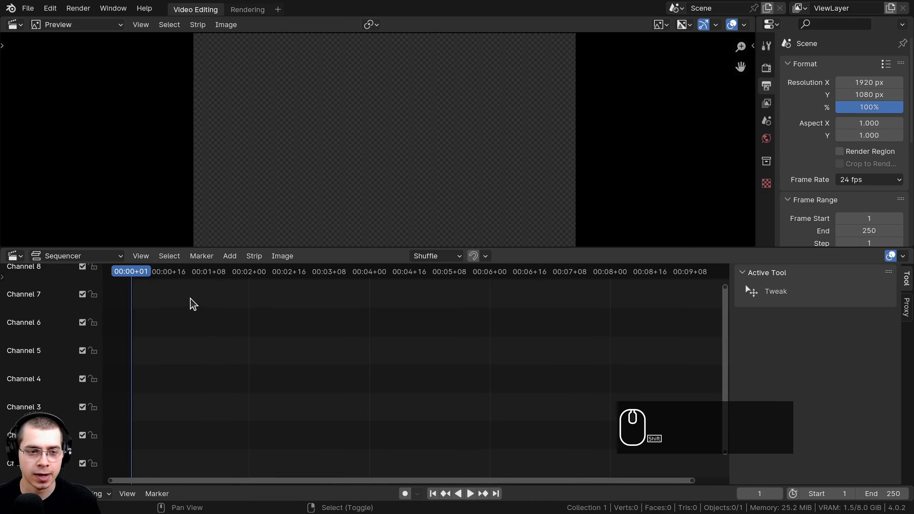
key("shift+a")
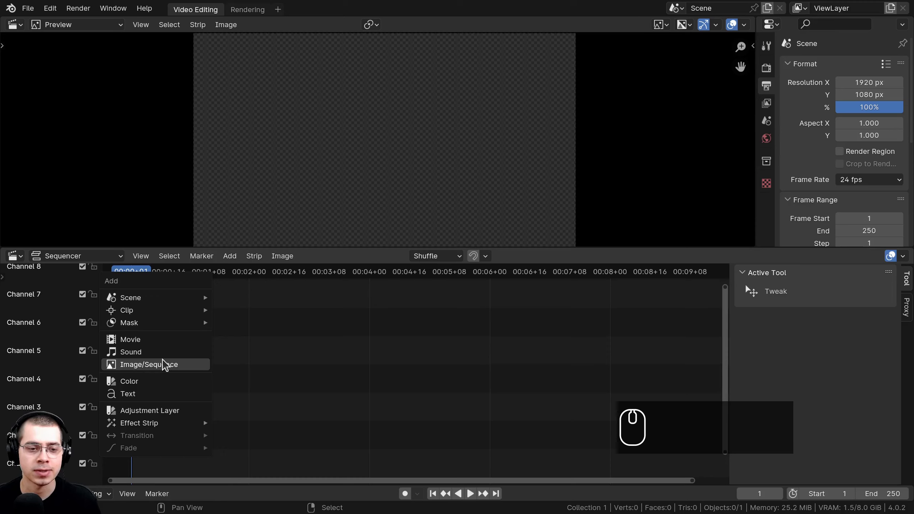
left_click(164, 365)
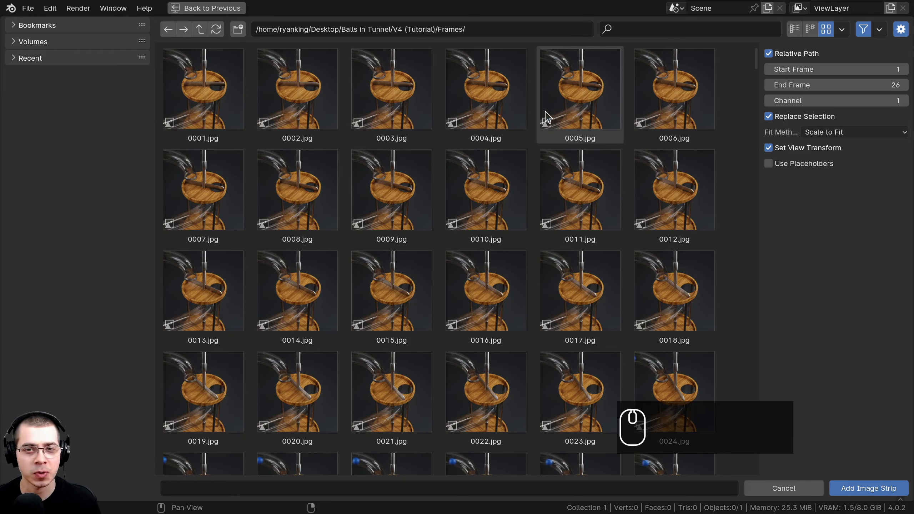
left_click(528, 111)
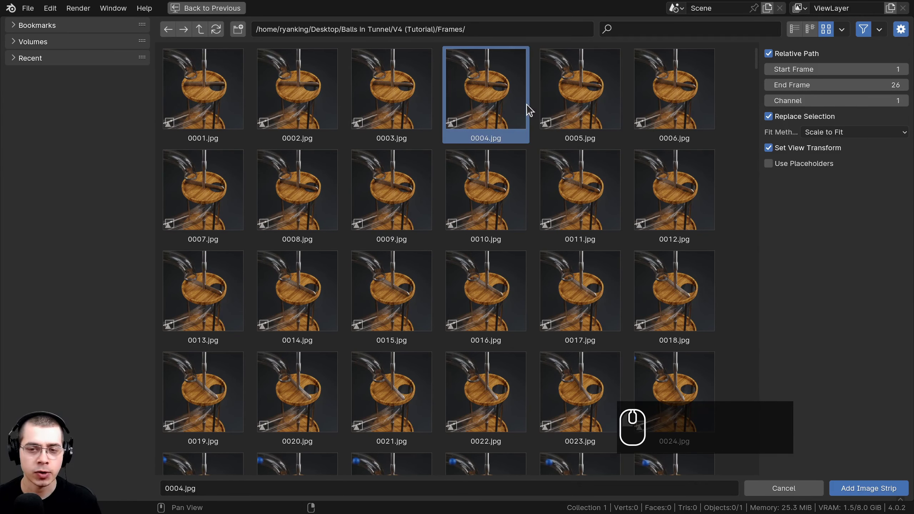
key("a")
key("a")
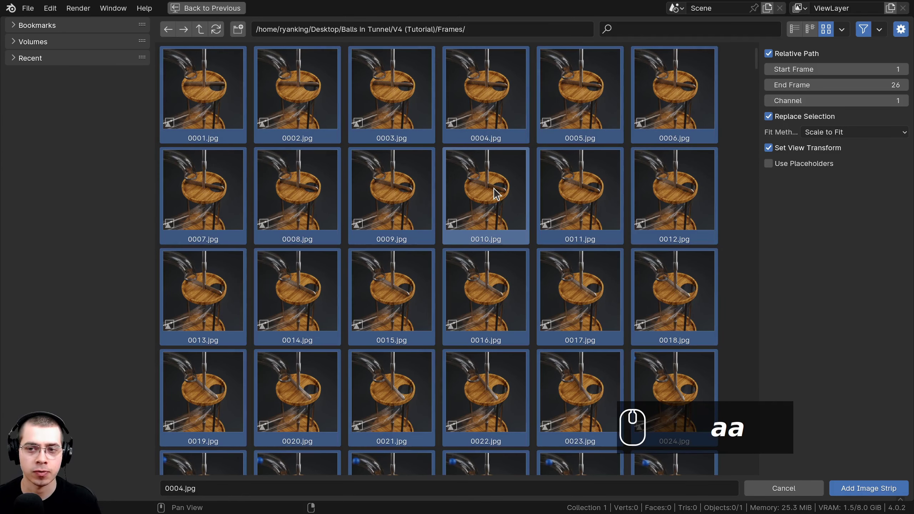
left_click(841, 30)
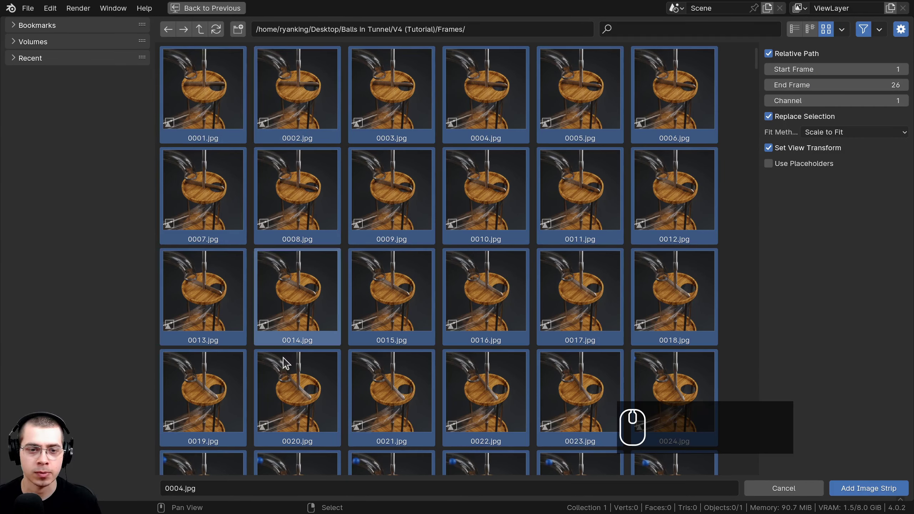
left_click(863, 490)
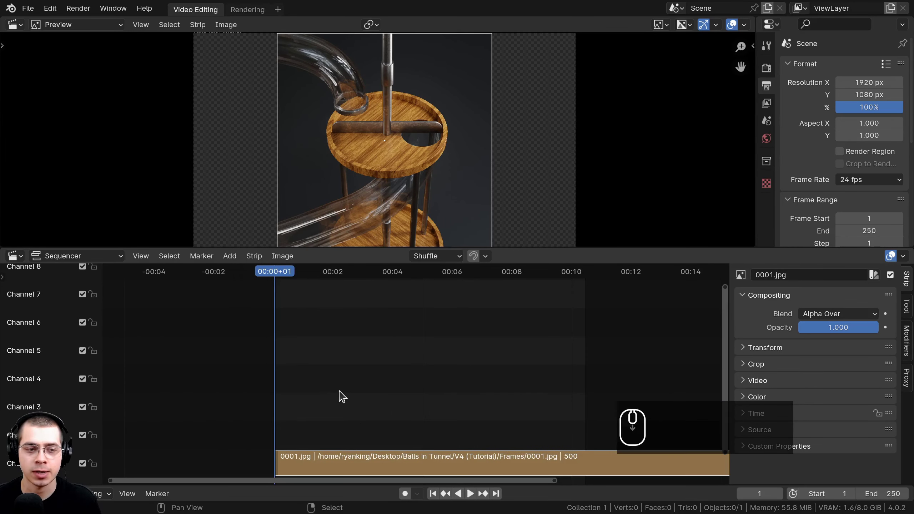
Play back the image strip in the sequencer to review the rendered animation
middle_click_drag(342, 396, 320, 370)
key("space")
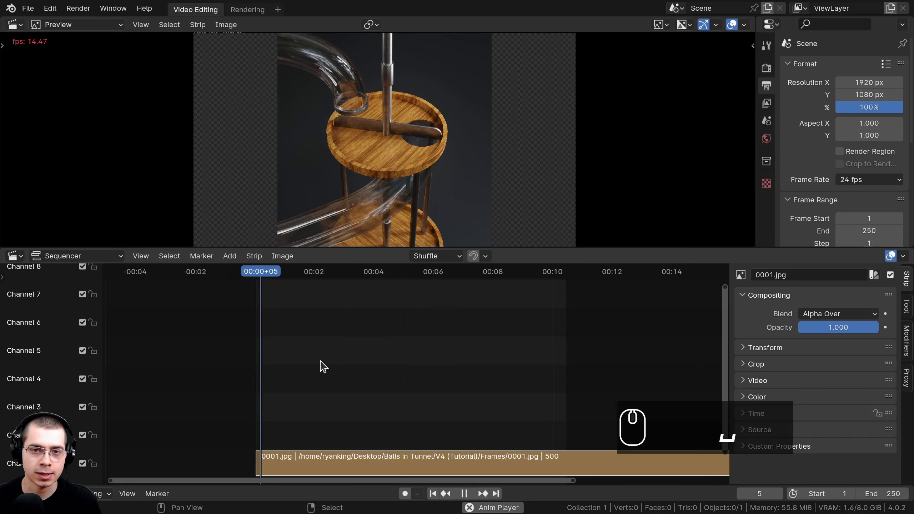
key("space")
left_click(470, 493)
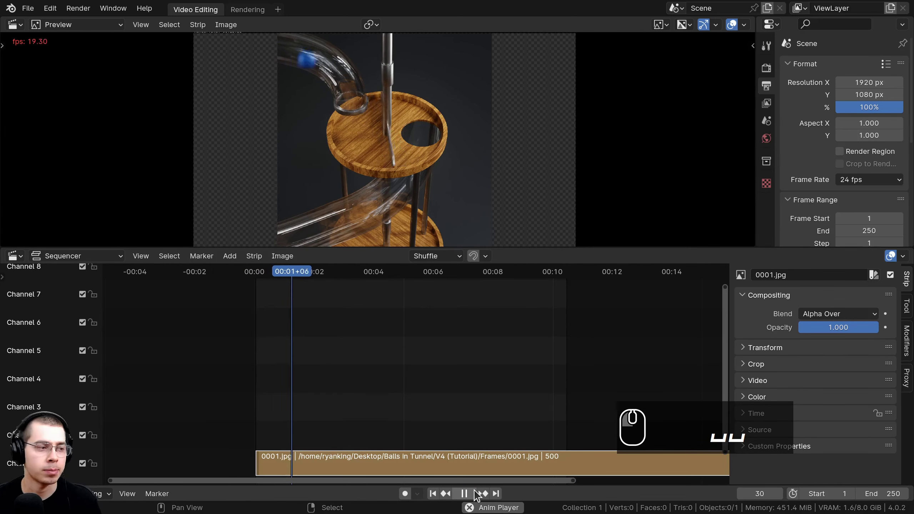
scroll(445, 44, "down", 1)
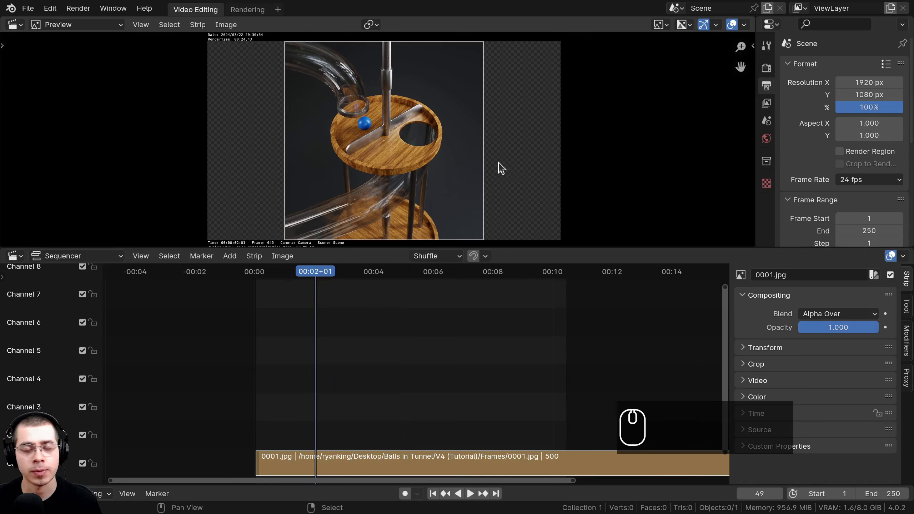
Check the available frame rates and keep the output at 24 fps
left_click(858, 180)
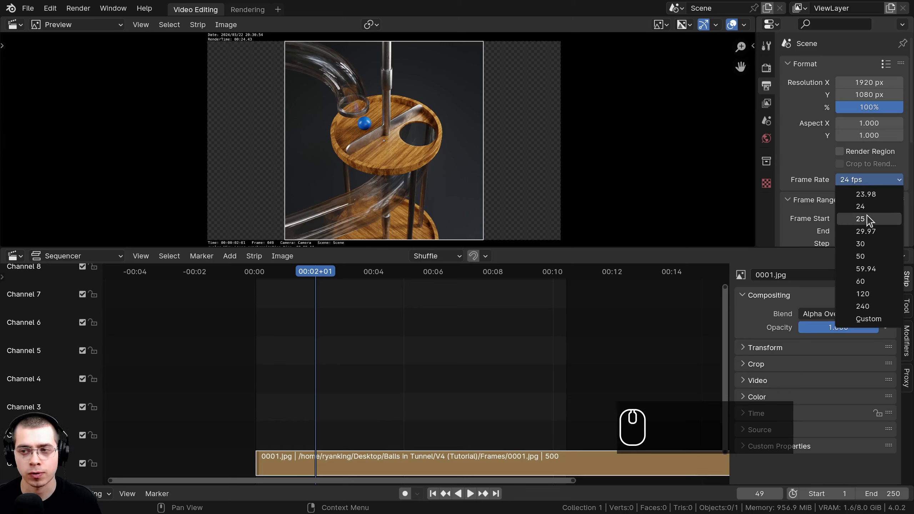
left_click(843, 182)
left_click(851, 182)
left_click(860, 184)
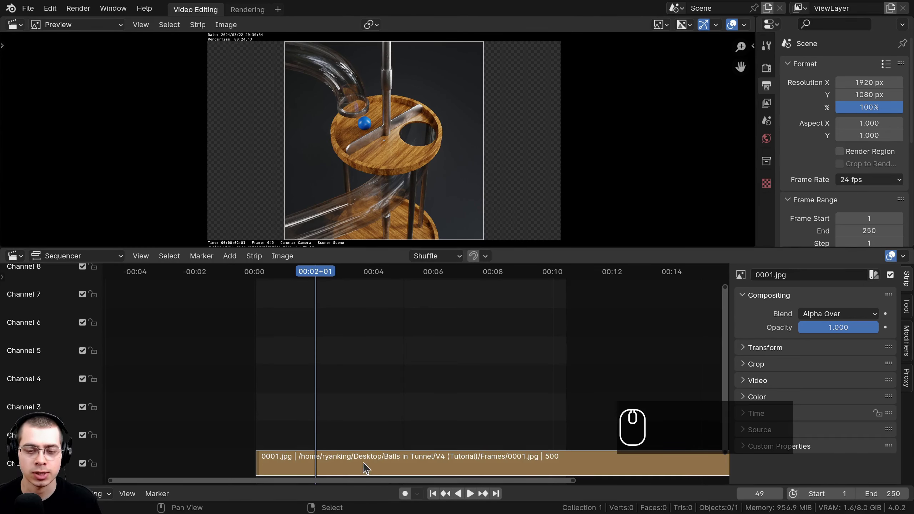
Select the image strip and set the render size to match its image resolution
key("a")
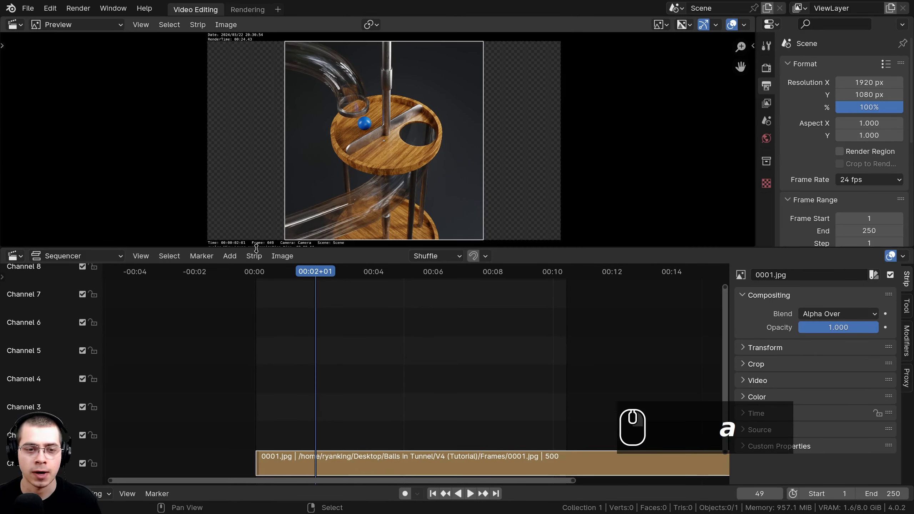
left_click(254, 256)
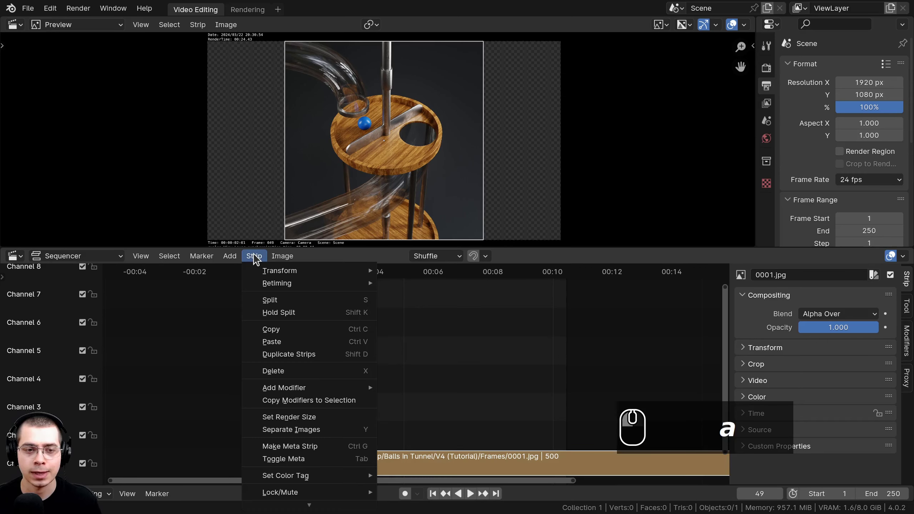
left_click(300, 418)
scroll(444, 146, "down", 3)
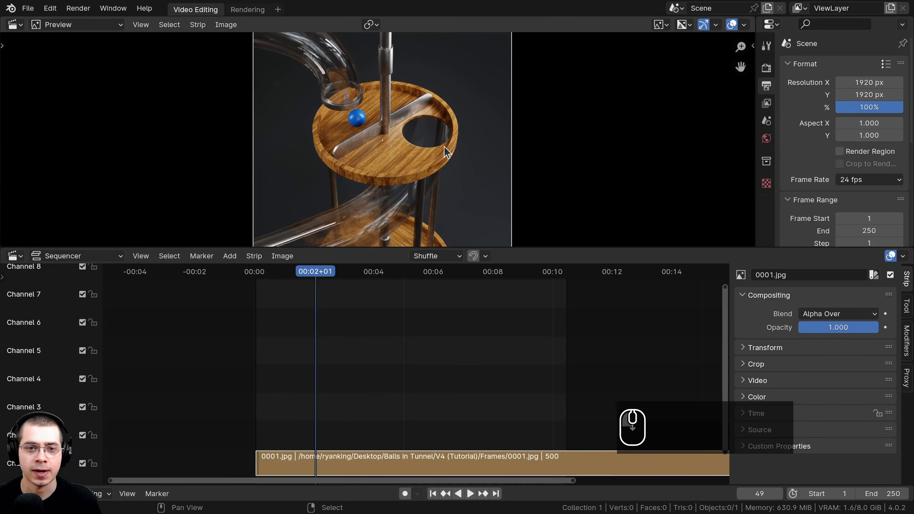
scroll(389, 337, "down", 1)
Play the animation and set the scene's end frame to 1000
key("space")
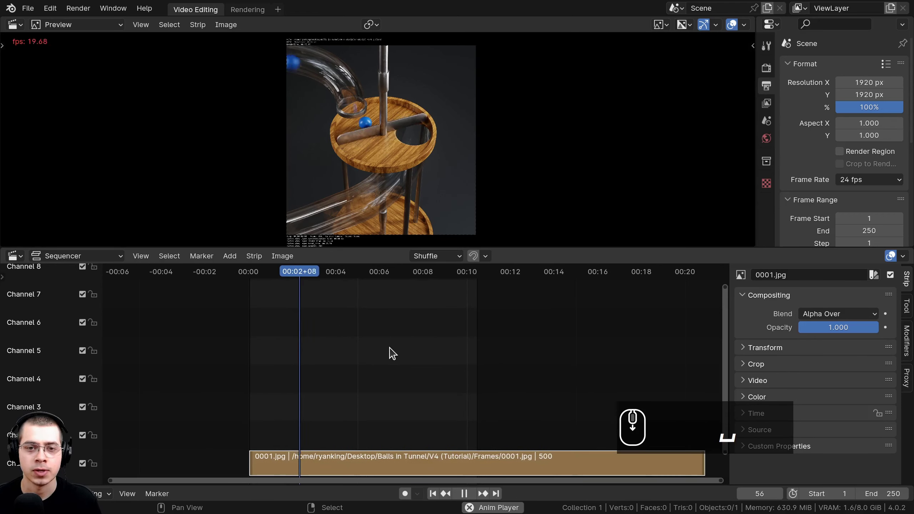
scroll(392, 350, "down", 3)
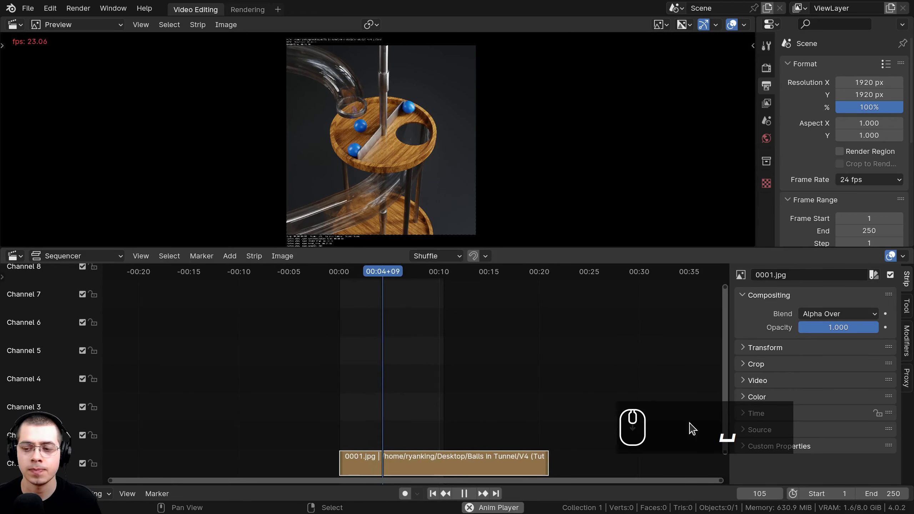
left_click(879, 490)
type("1000")
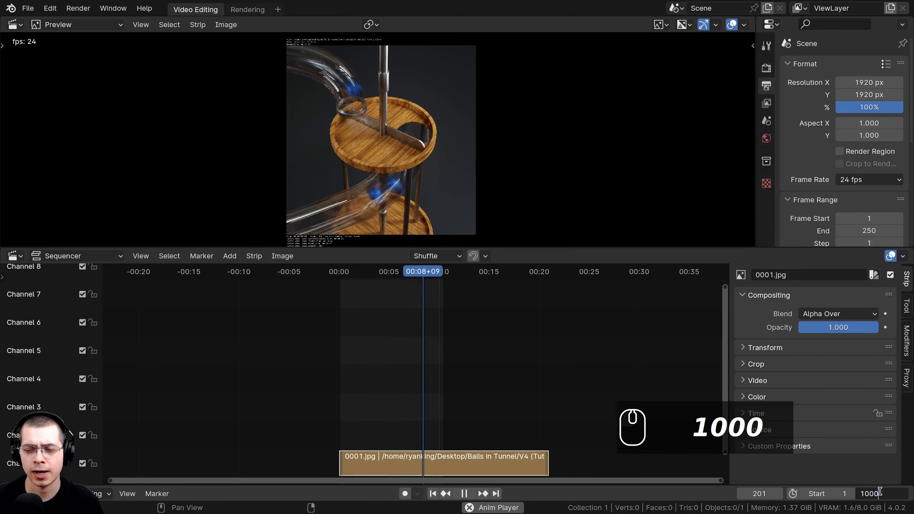
key("Return")
scroll(620, 389, "down", 3)
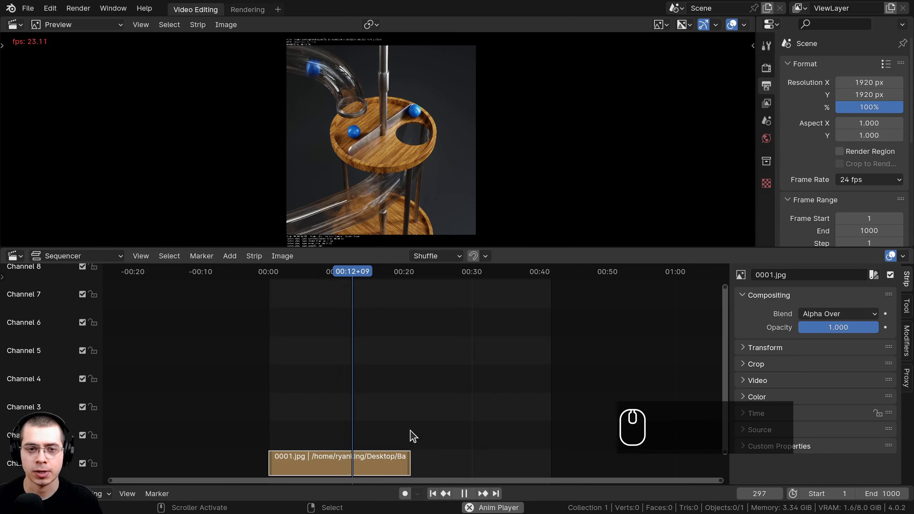
Duplicate the image strip and place the copy in channel 1 directly after the original
scroll(417, 418, "up", 3)
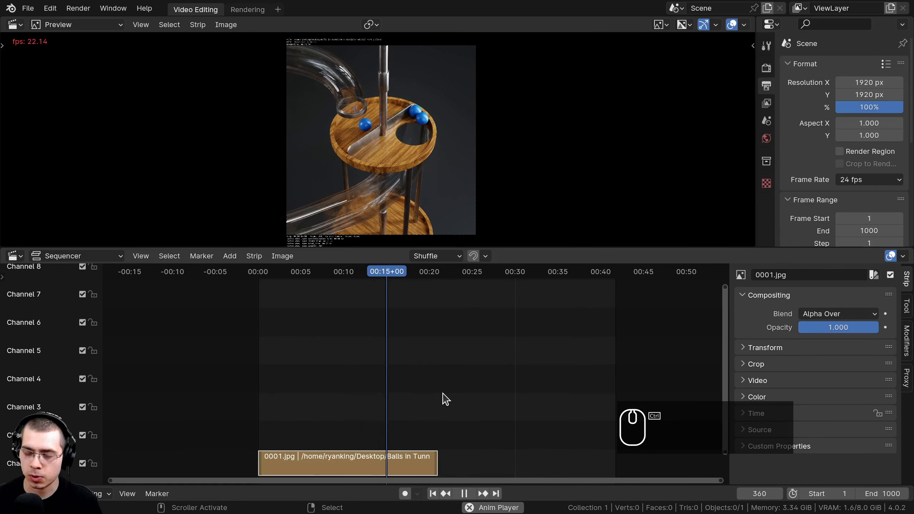
middle_click_drag(436, 419, 352, 419, "ctrl")
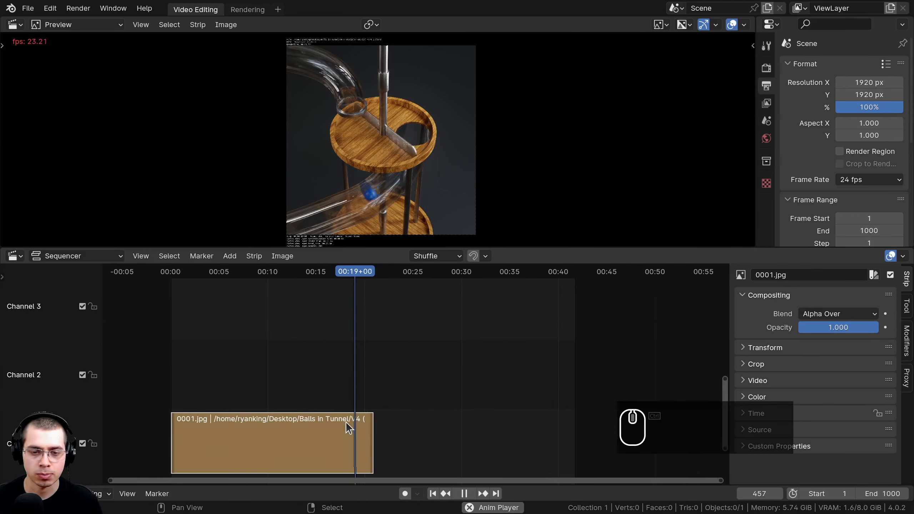
scroll(355, 415, "up", 2)
scroll(349, 408, "up", 1, "ctrl")
scroll(353, 416, "down", 2)
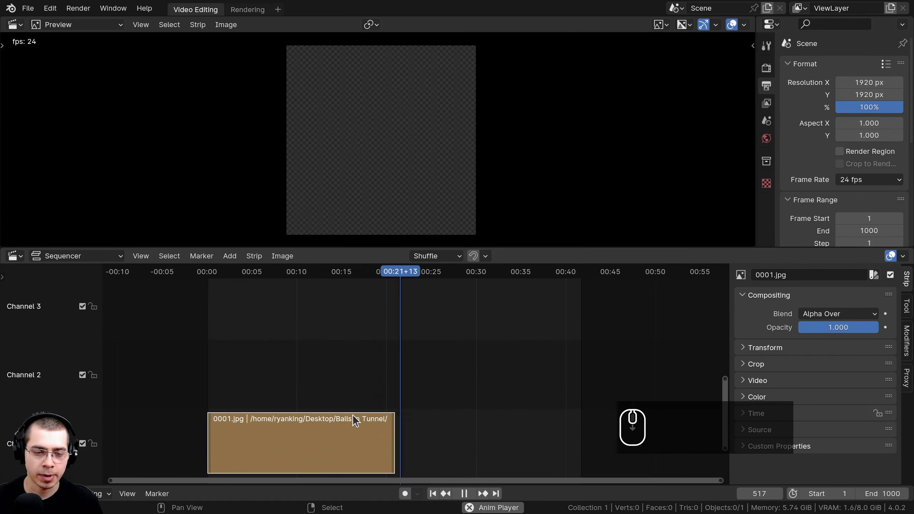
key("shift+d")
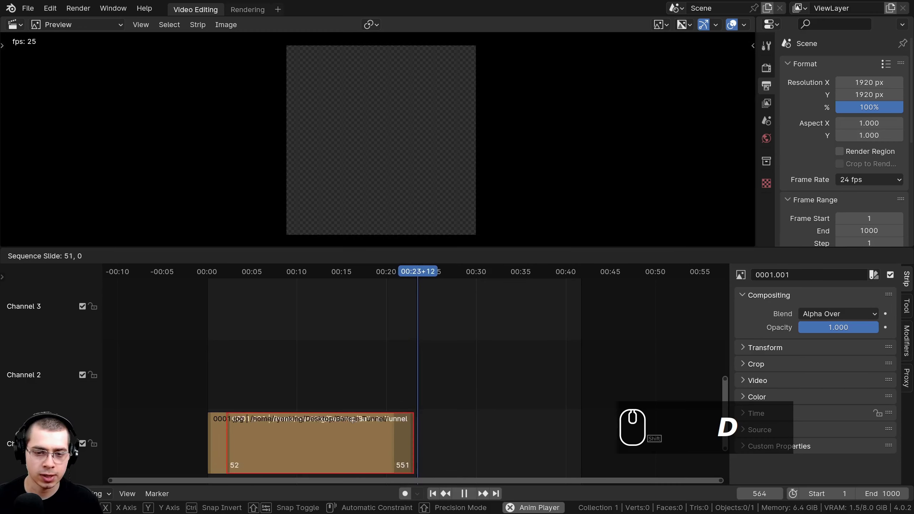
left_click(449, 429)
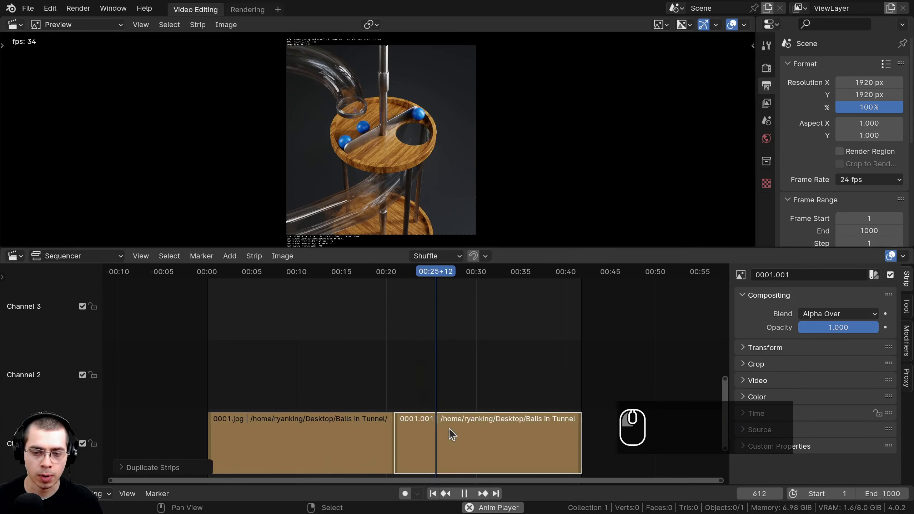
Play back the join between the two strips and examine whether the animation loops seamlessly, then stop playback
scroll(379, 409, "up", 4)
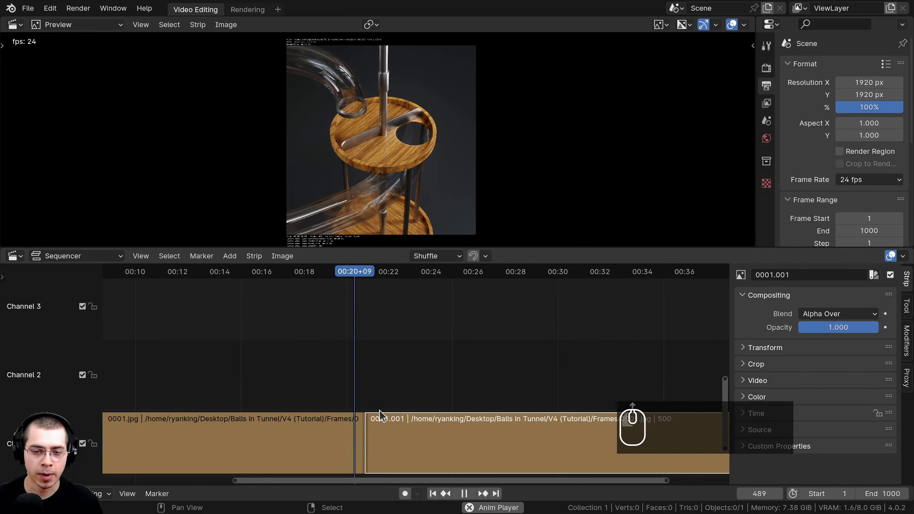
scroll(352, 127, "up", 3)
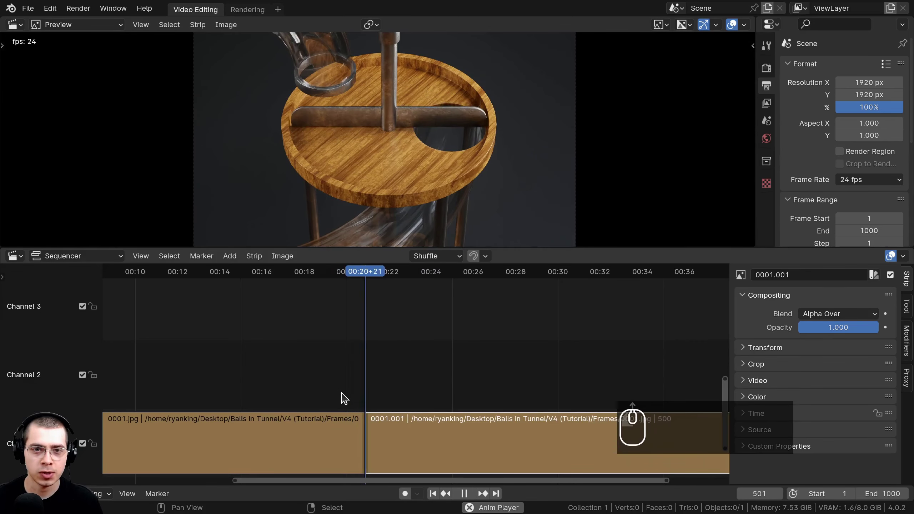
scroll(381, 140, "down", 3)
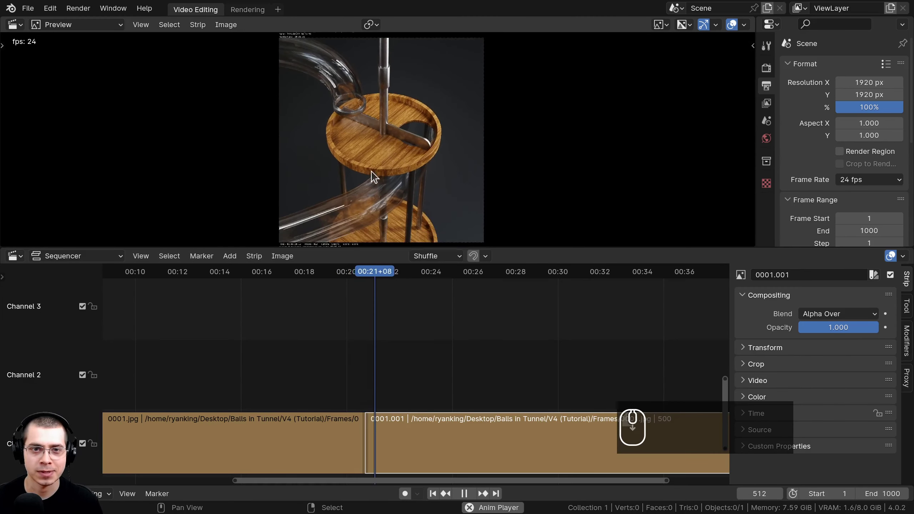
scroll(173, 358, "down", 3)
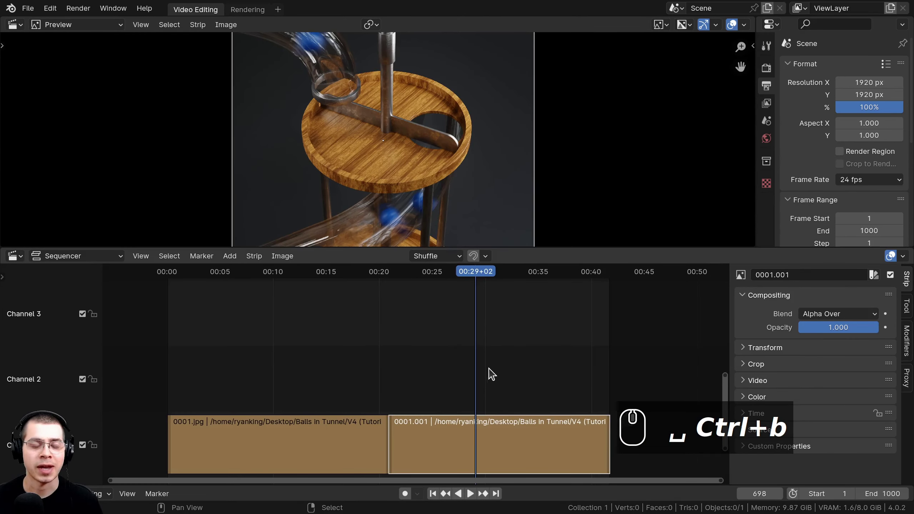
scroll(489, 363, "up", 1)
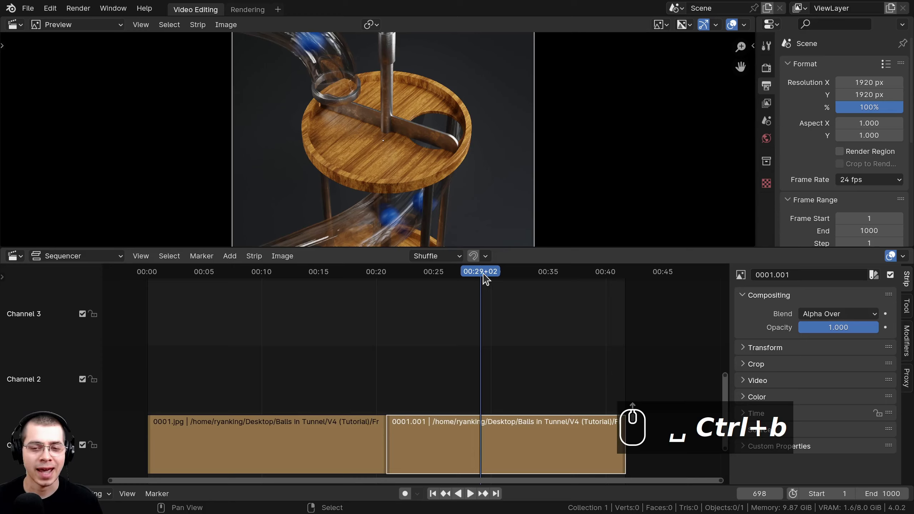
Add the fan-industrial-old.wav sound file to channel 3 and display its waveform
left_click_drag(483, 274, 251, 280)
key("Escape")
key("Home")
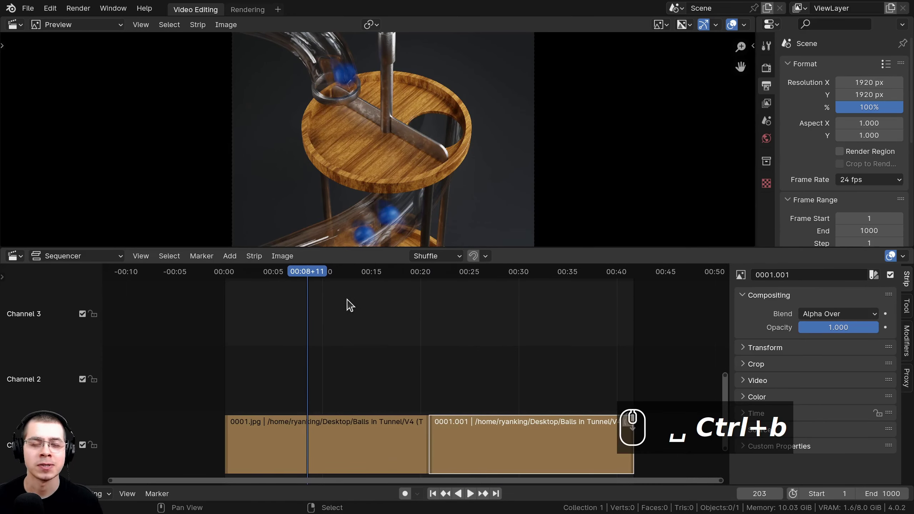
scroll(347, 305, "up", 1)
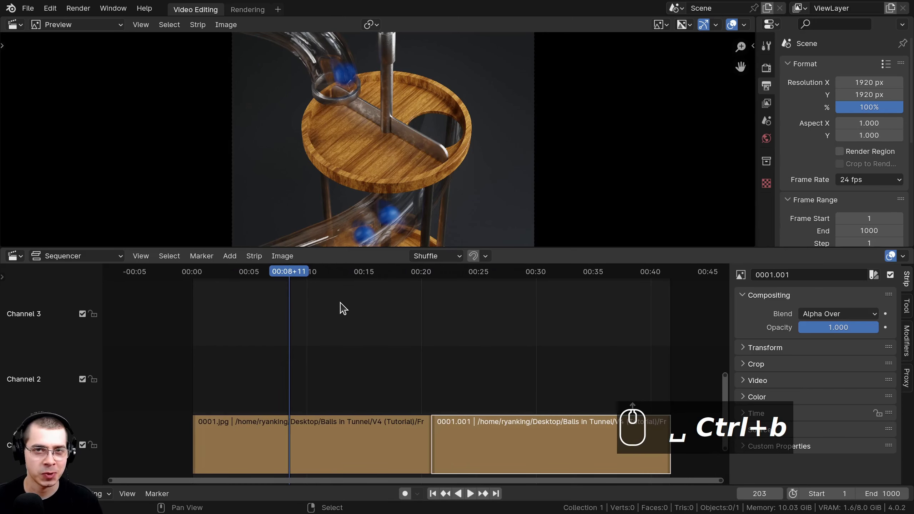
middle_click_drag(355, 313, 387, 316)
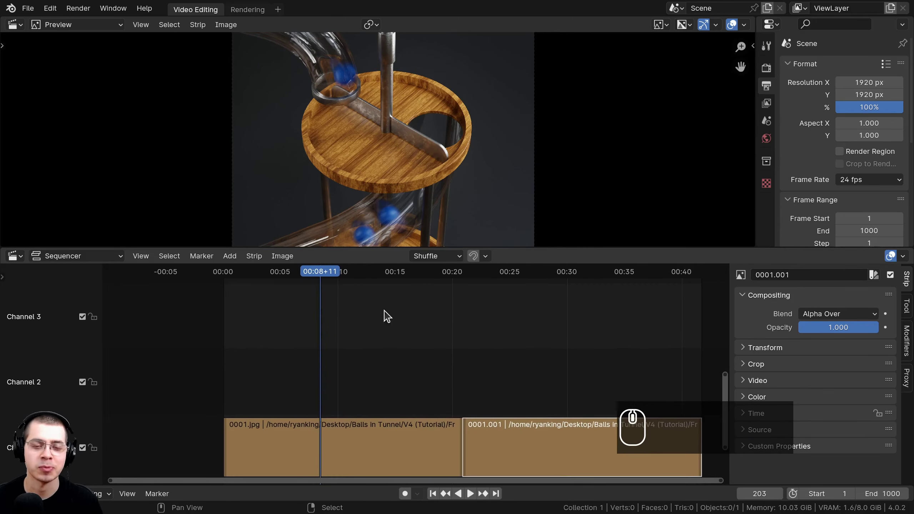
scroll(346, 296, "up", 1)
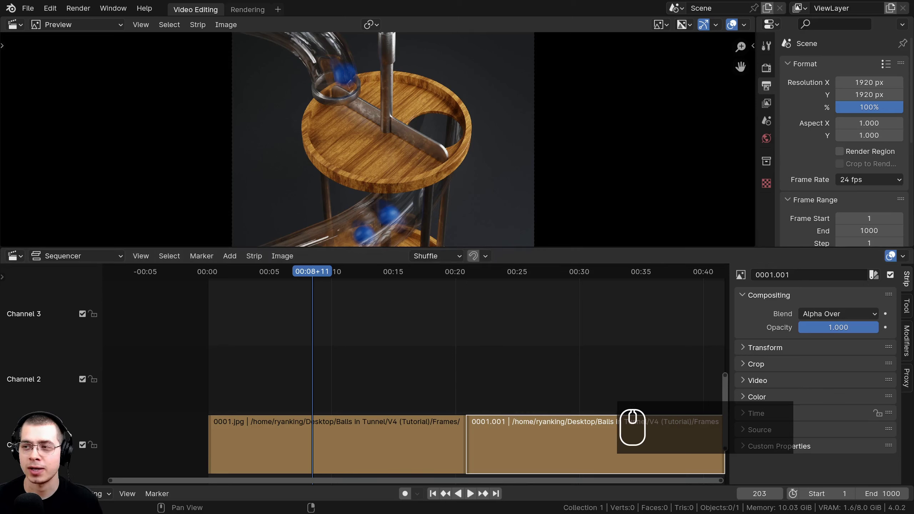
left_click_drag(913, 252, 324, 328)
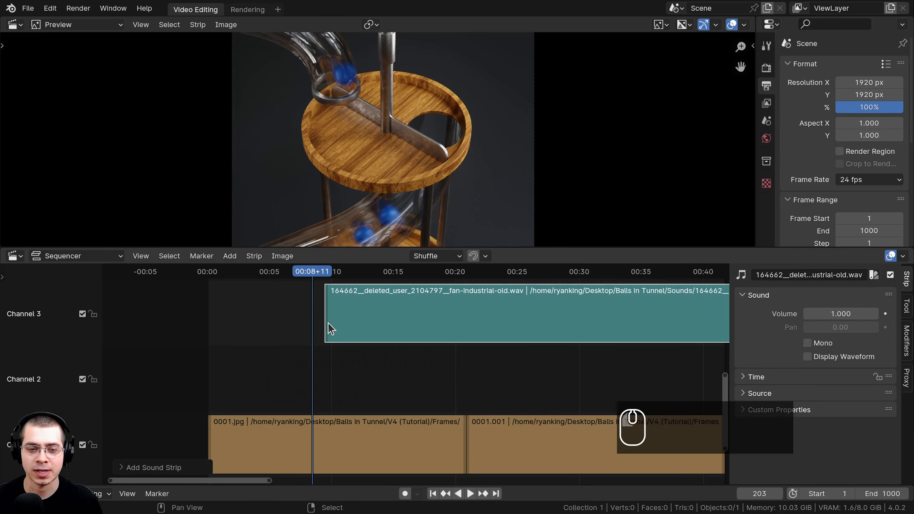
scroll(493, 317, "down", 1)
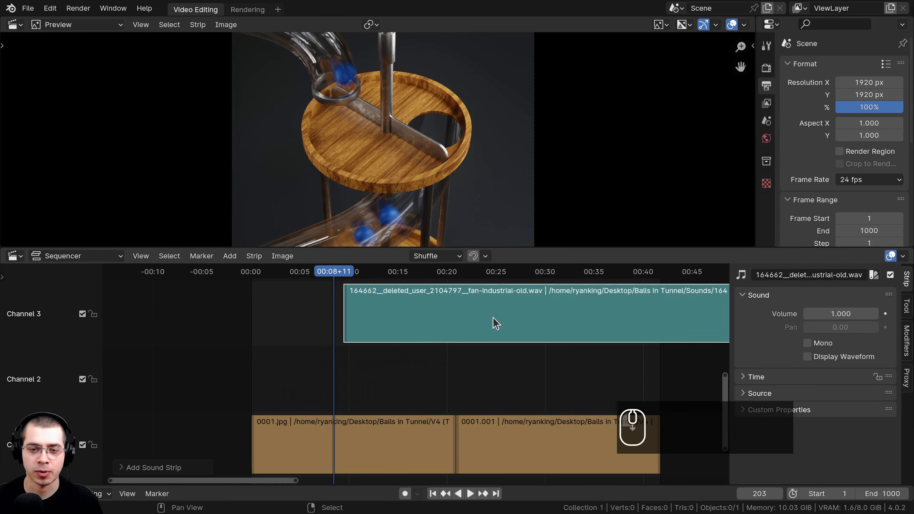
left_click(807, 356)
scroll(515, 312, "down", 1)
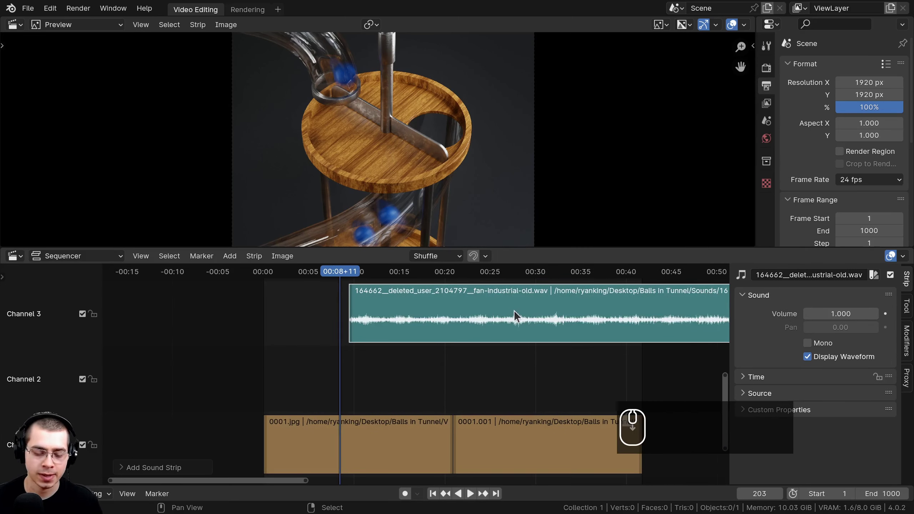
Slide the fan sound strip earlier so it starts before the first image strip, and play back the sound with the animation
key("g")
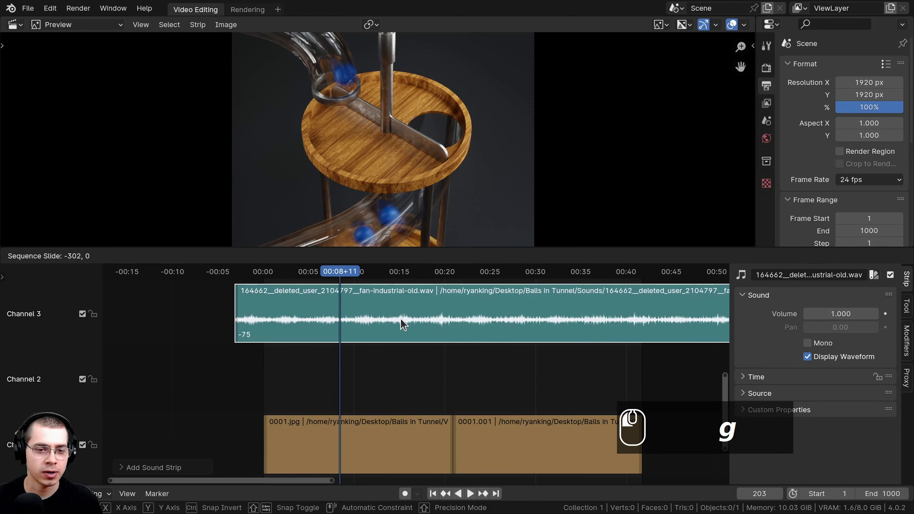
left_click(399, 318)
key("space")
middle_click_drag(362, 322, 366, 333, "ctrl")
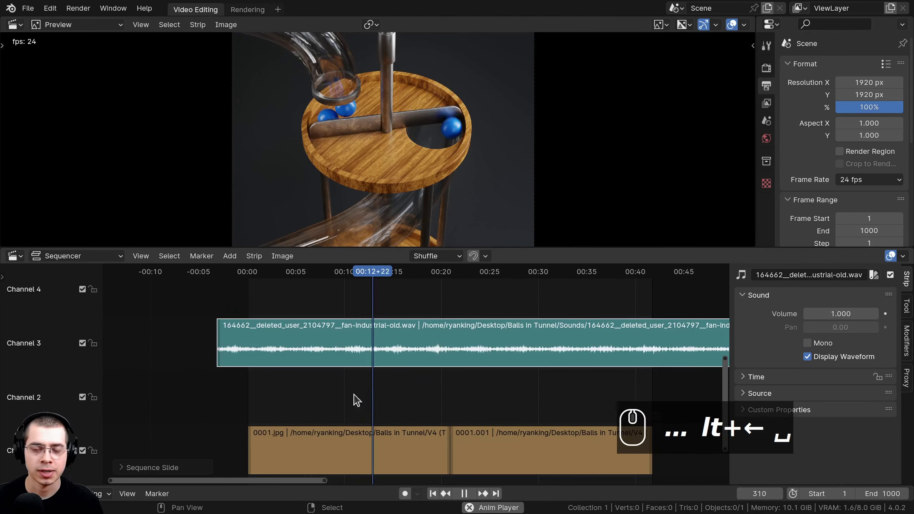
scroll(395, 138, "up", 4)
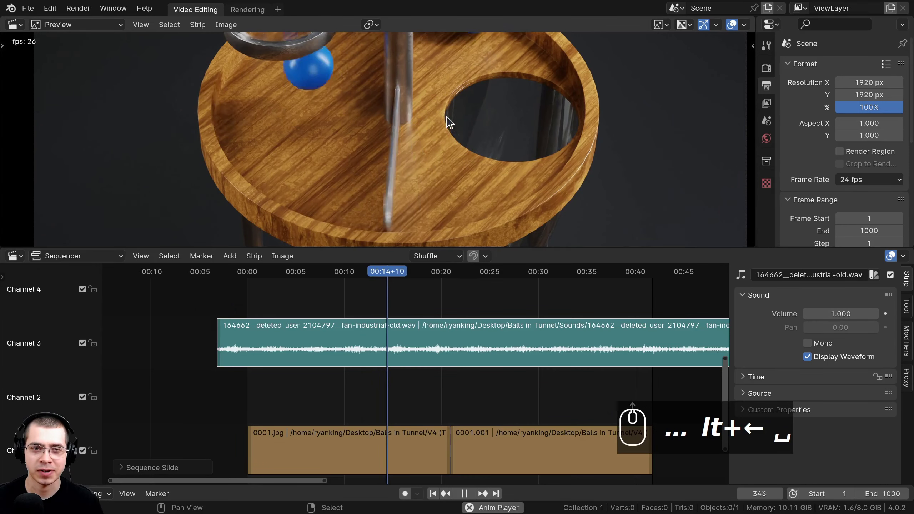
scroll(378, 30, "down", 5)
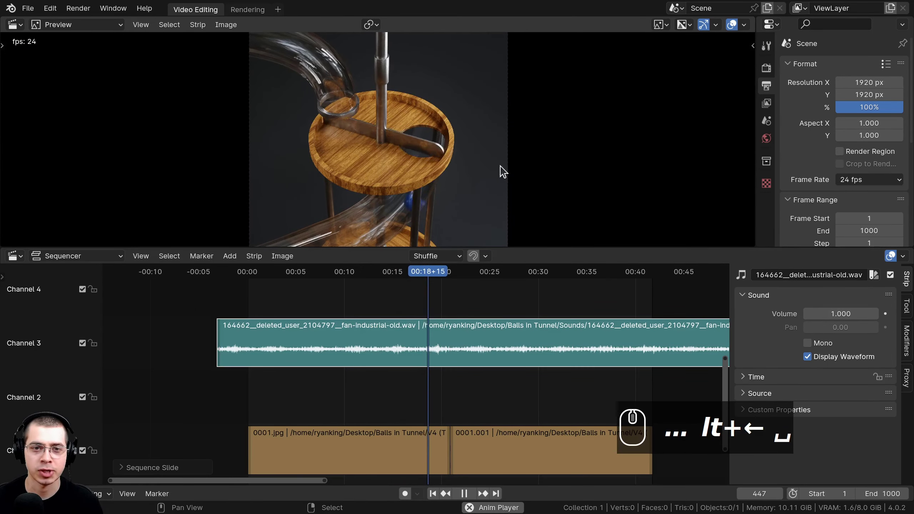
scroll(305, 199, "up", 2)
scroll(376, 324, "down", 2)
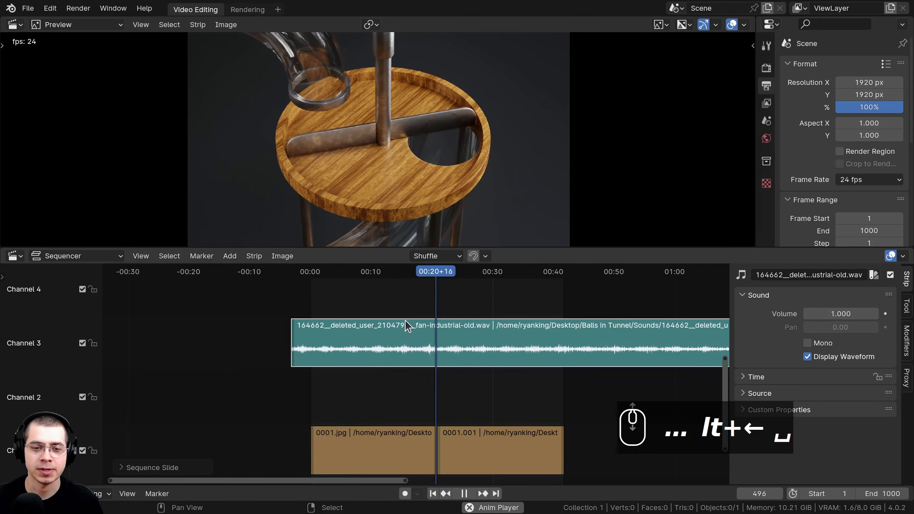
key("space")
Select all strips and move them up by one channel, keeping their timing
scroll(395, 396, "right", 1, "ctrl")
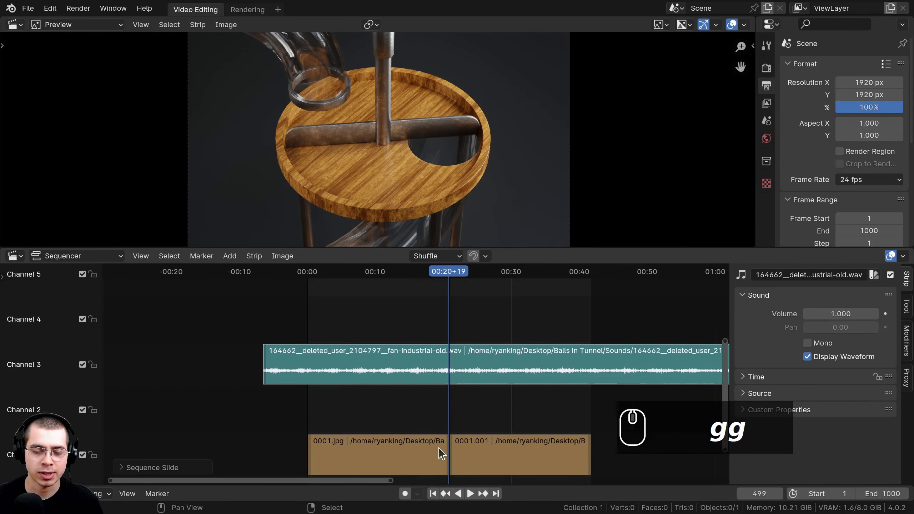
key("a")
key("a")
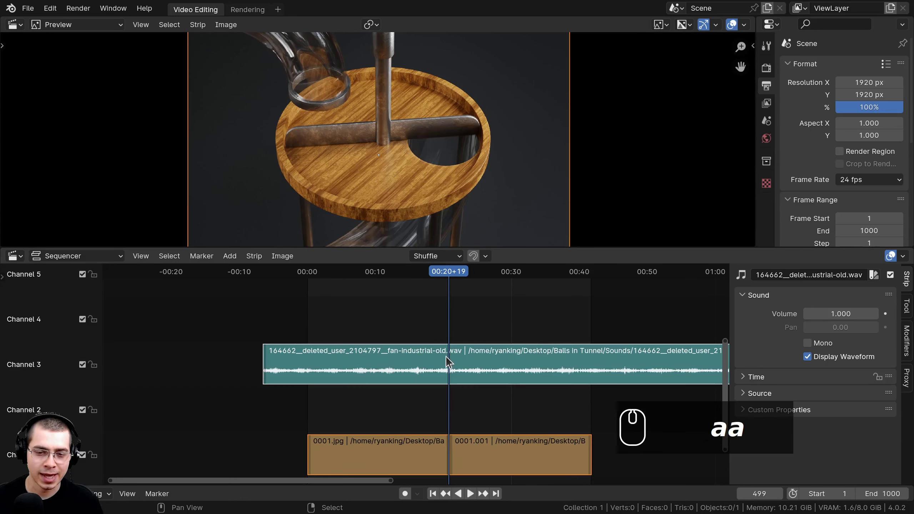
middle_click_drag(433, 406, 404, 329, "ctrl")
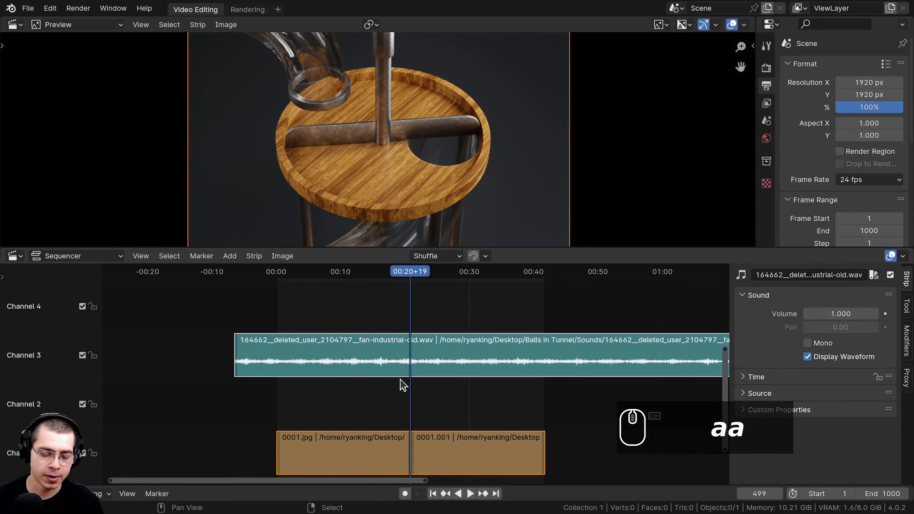
key("g")
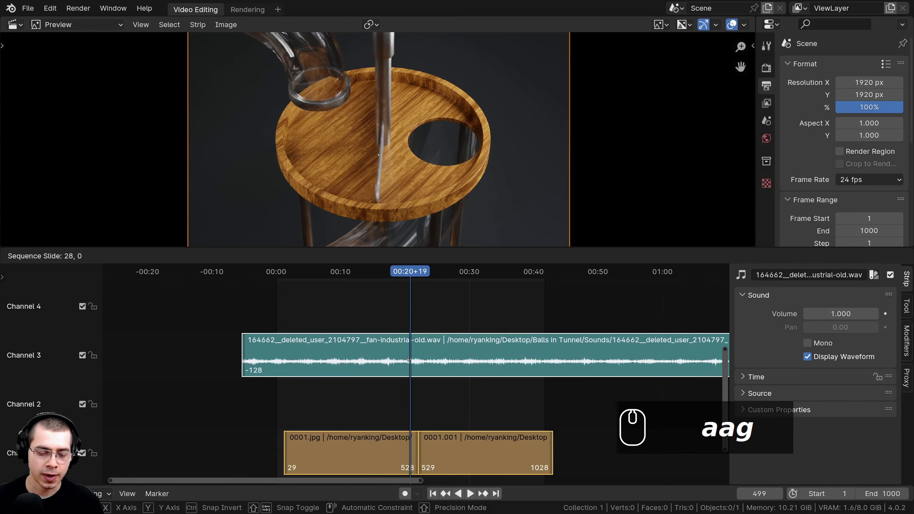
middle_click_drag(408, 358, 401, 371)
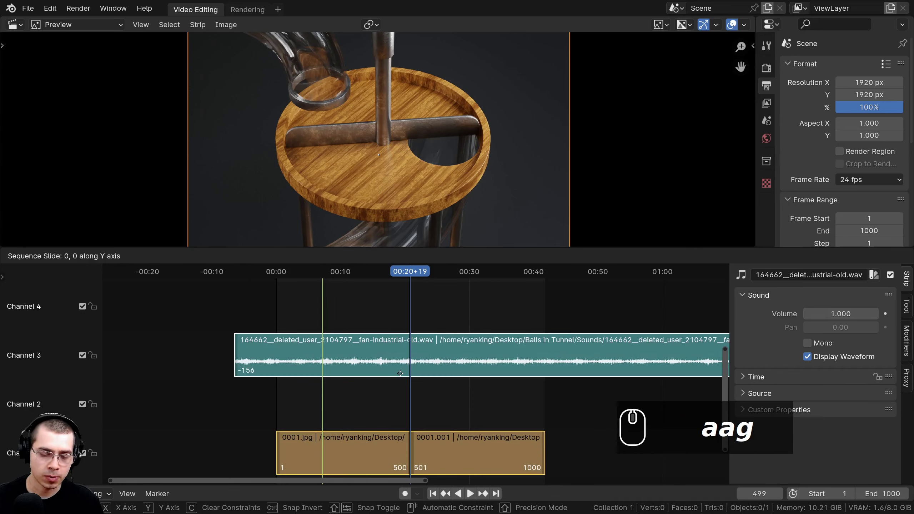
key("y")
key("y")
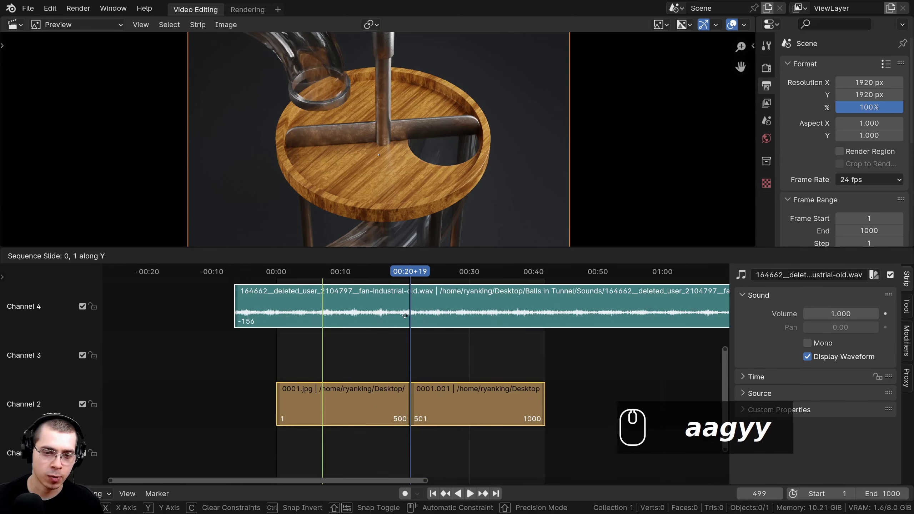
left_click(404, 314)
Move the fan sound strip to channel 1 beneath the image strips and briefly play back the sequence
scroll(406, 314, "down", 2)
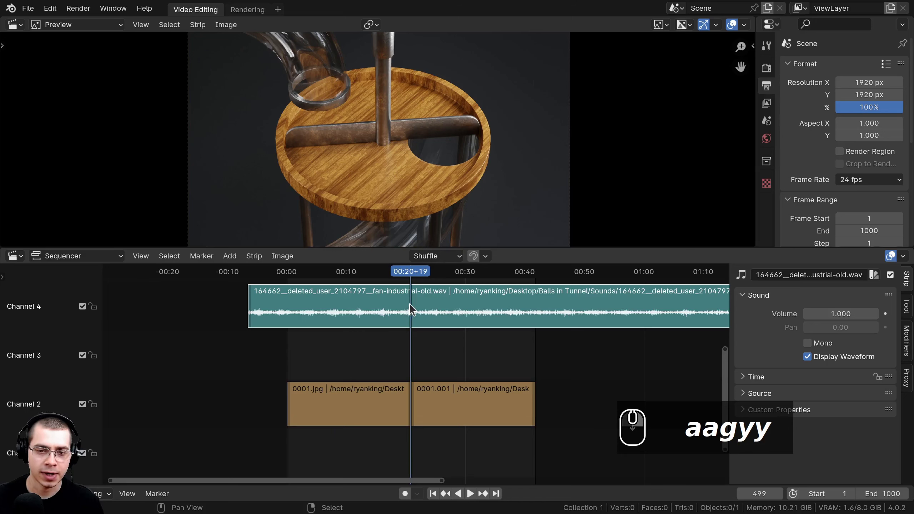
key("g")
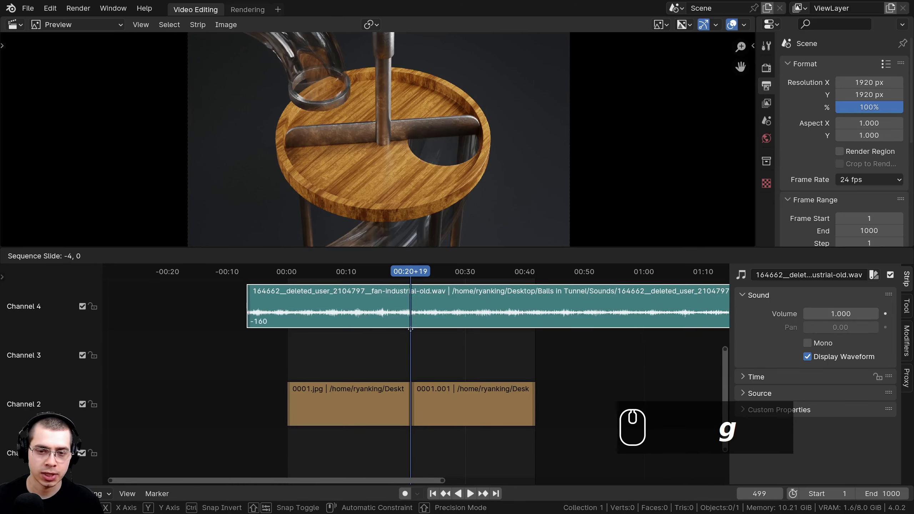
left_click(406, 427)
scroll(320, 341, "up", 2)
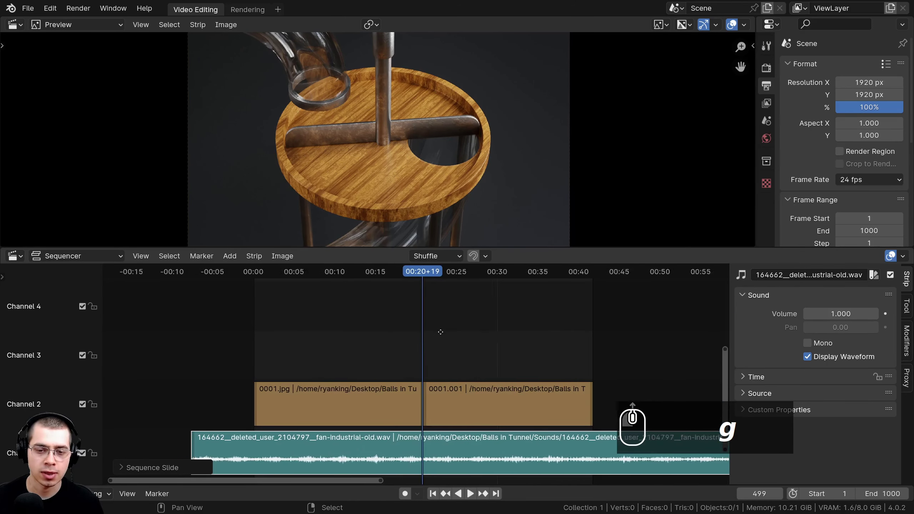
key("space")
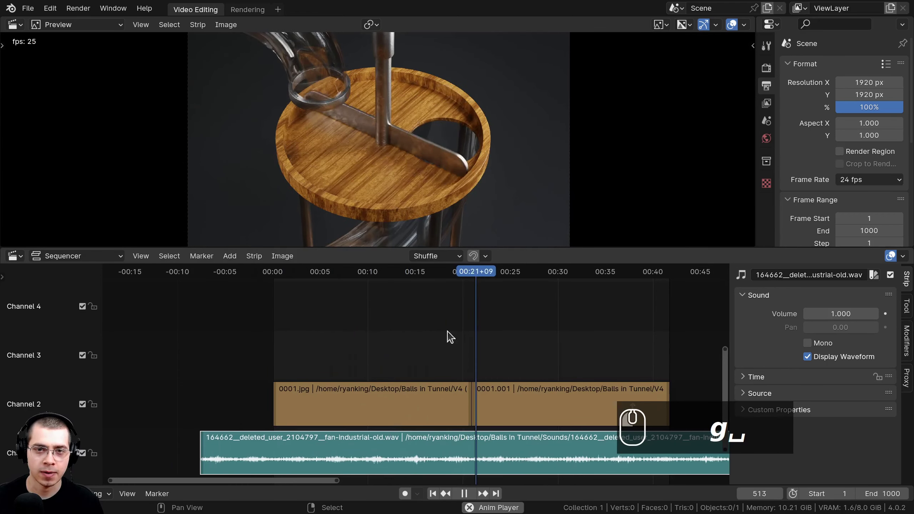
key("space")
Place the playhead at frame 27 near the start of the first image strip and enlarge the sequencer area
left_click(215, 367)
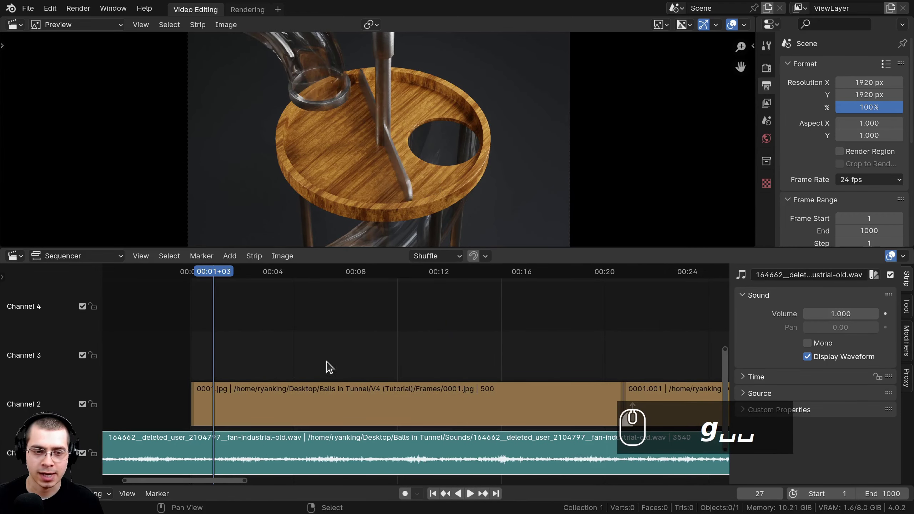
scroll(301, 365, "up", 3)
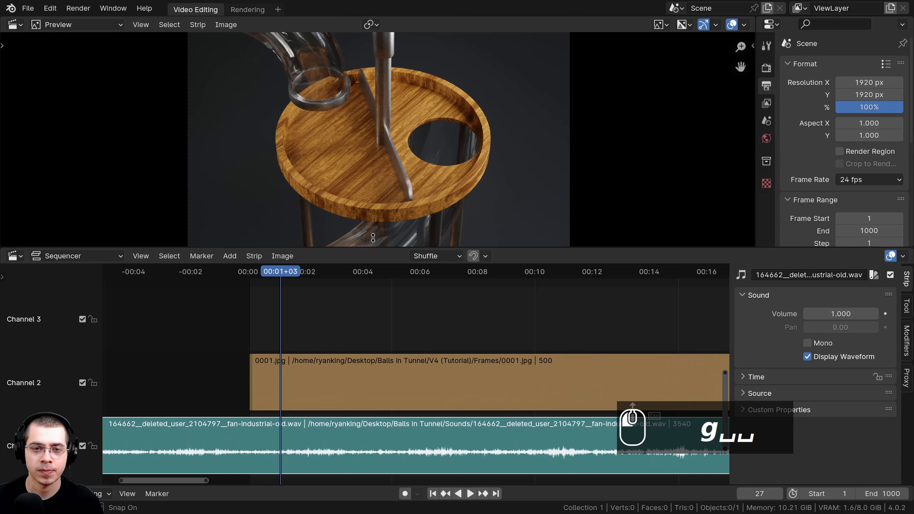
left_click_drag(374, 248, 369, 235)
scroll(363, 355, "down", 5)
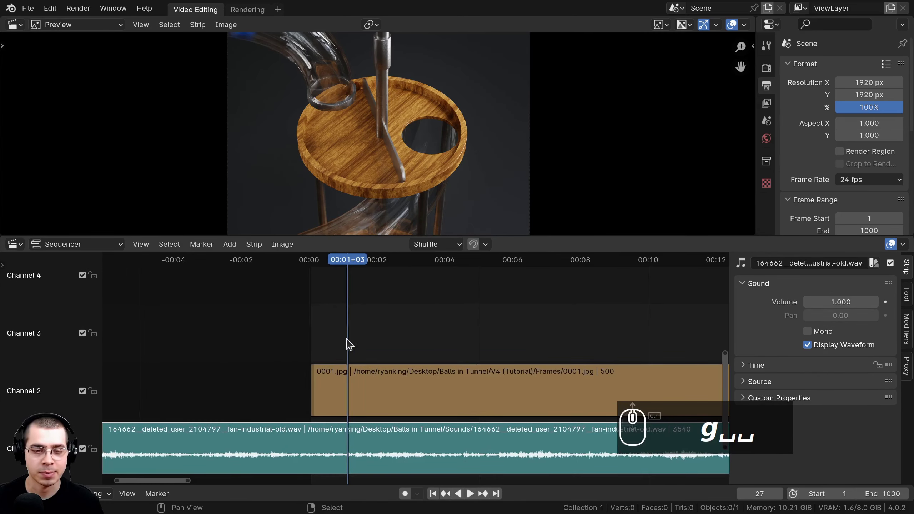
Add the tennis-ball-drop.wav sound file to channel 3 above the first image strip
scroll(284, 346, "down", 6)
left_click(473, 388)
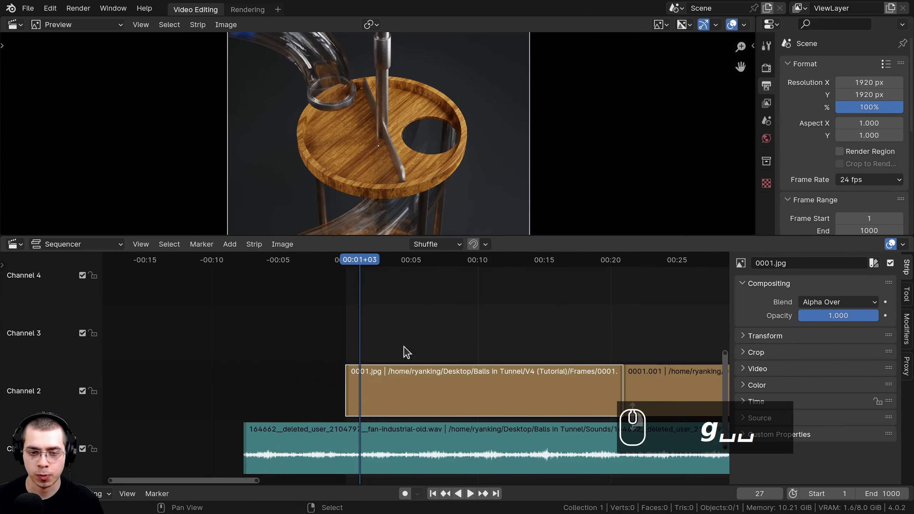
middle_click_drag(612, 345, 332, 348)
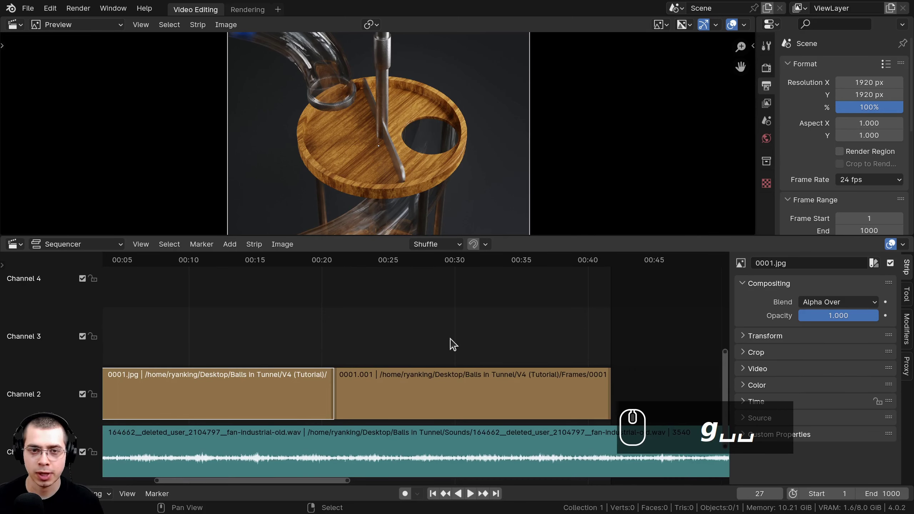
middle_click_drag(204, 328, 462, 325)
middle_click_drag(538, 326, 372, 326)
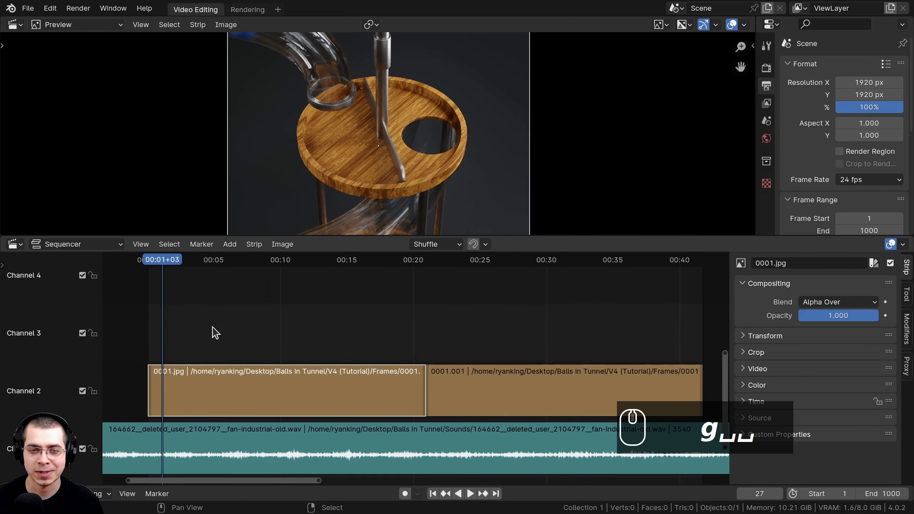
scroll(496, 336, "up", 4)
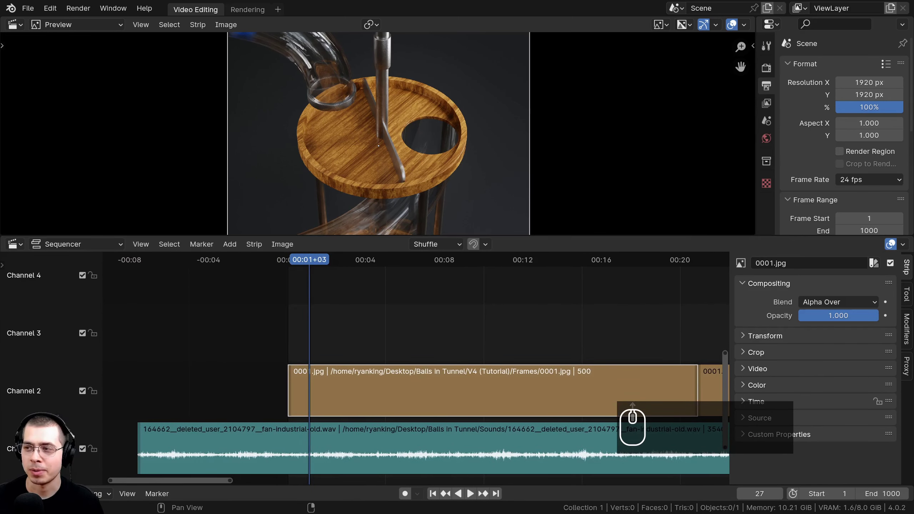
left_click_drag(394, 0, 374, 325)
scroll(546, 324, "up", 3)
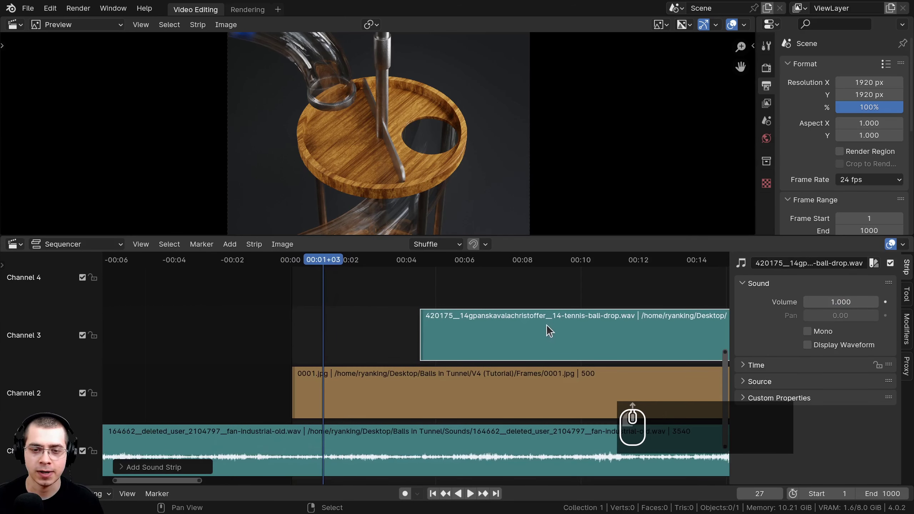
Display the waveform of the tennis ball drop sound and set its volume to 2
left_click(828, 345)
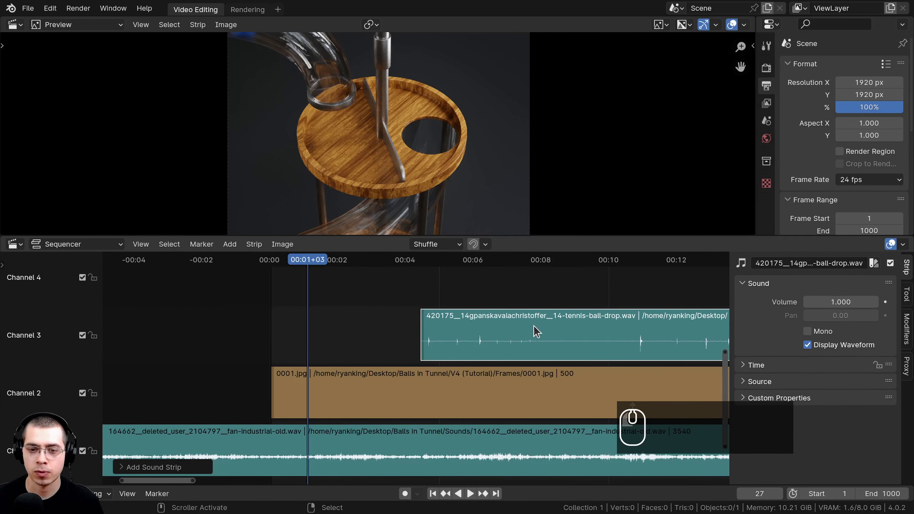
left_click(838, 301)
type("2")
key("Return")
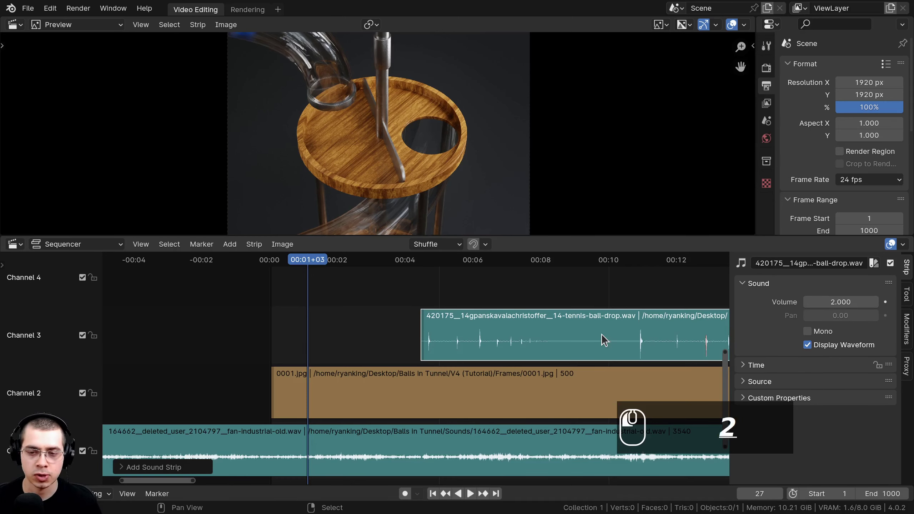
Slide the tennis ball drop strip earlier in channel 3 so it starts just before the playhead at frame 27
scroll(555, 370, "up", 3)
key("g")
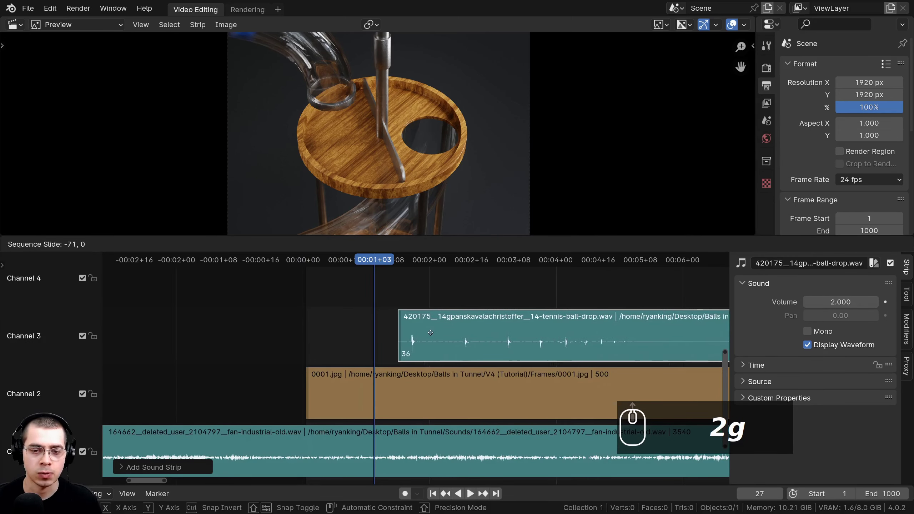
left_click(414, 328)
scroll(515, 312, "up", 3)
key("g")
left_click(478, 313)
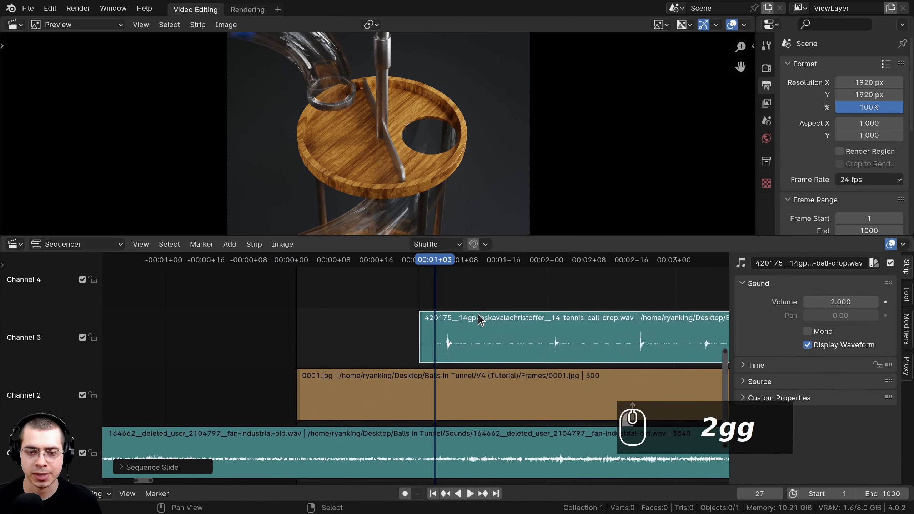
scroll(450, 370, "up", 1)
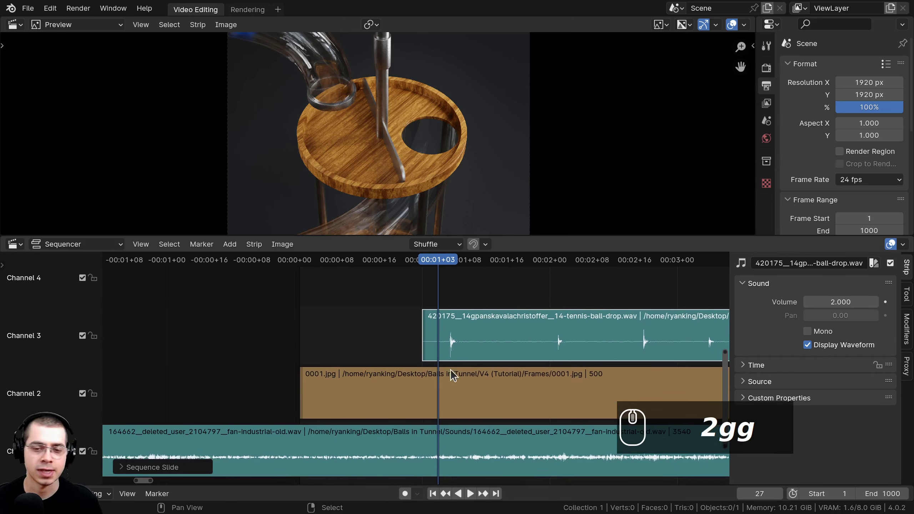
Split the tennis ball drop strip at frame 34, just after its first bounce
scroll(444, 327, "up", 3)
left_click_drag(442, 326, 444, 298)
scroll(364, 345, "up", 2)
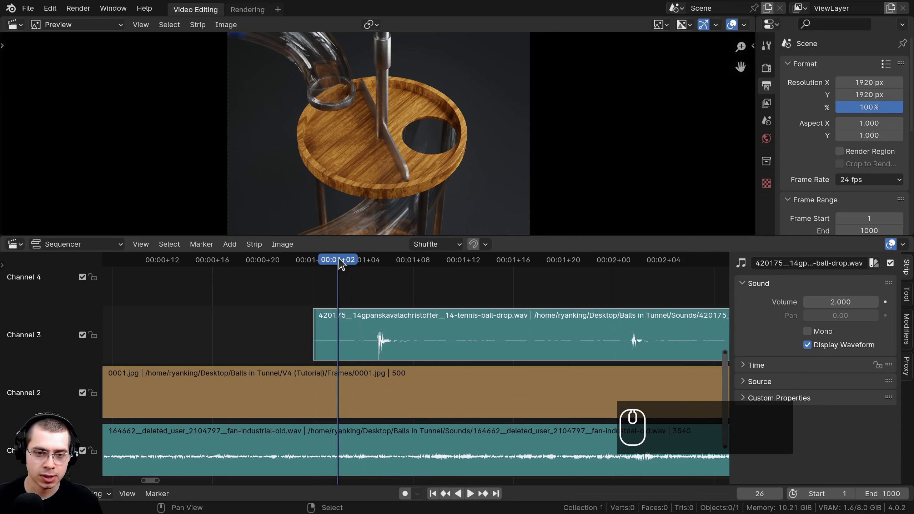
key("space")
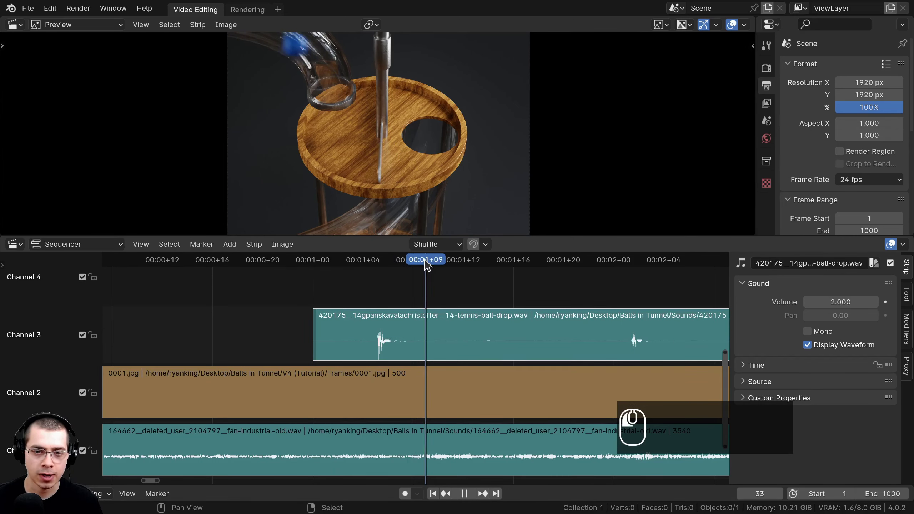
key("space")
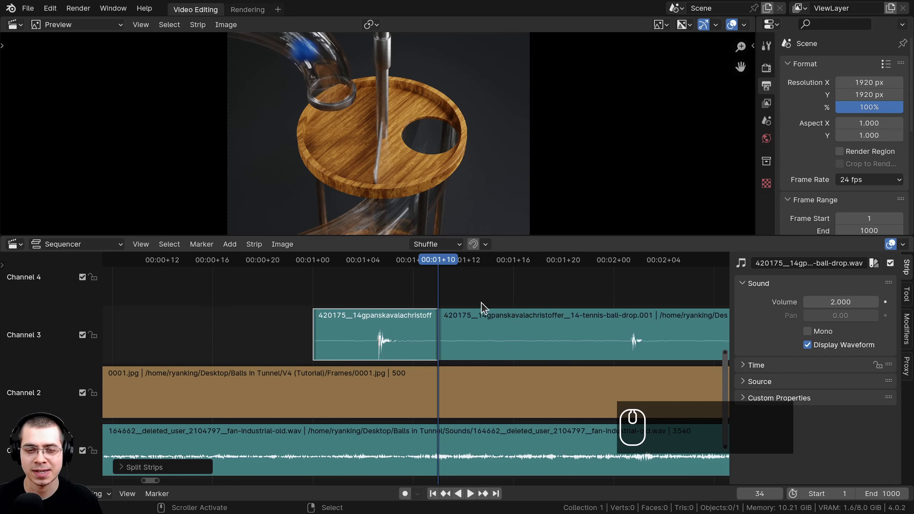
Split the remaining tennis ball drop strip at frames 47 and 52 to isolate the second bounce
right_click(534, 334)
middle_click_drag(509, 324, 470, 326)
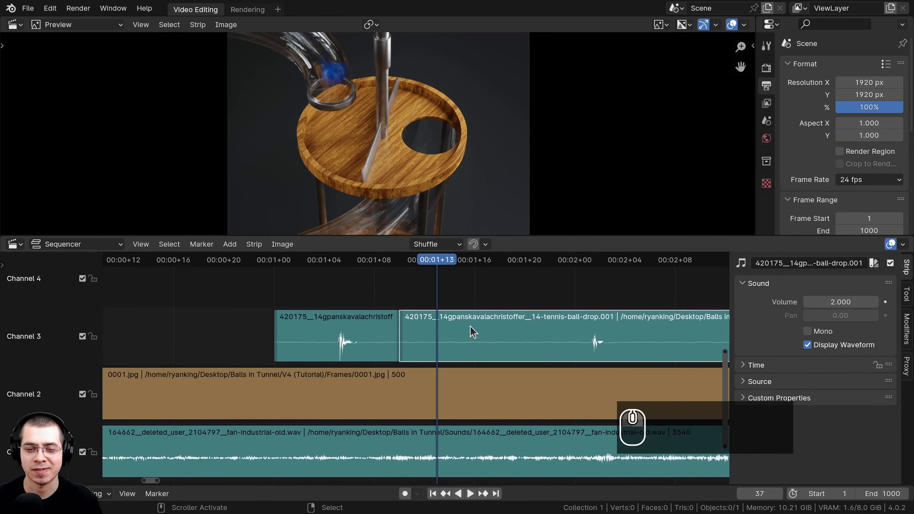
left_click_drag(469, 326, 573, 325)
middle_click_drag(563, 325, 417, 328)
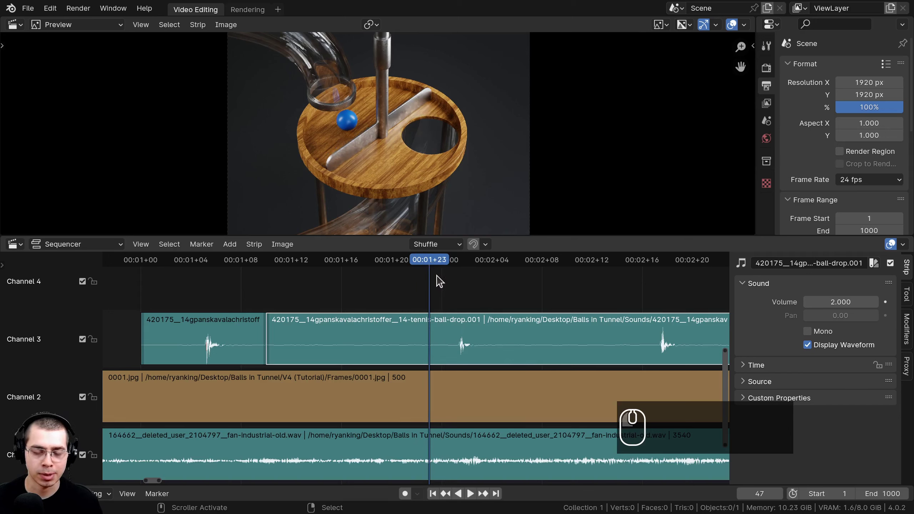
key("s")
key("space")
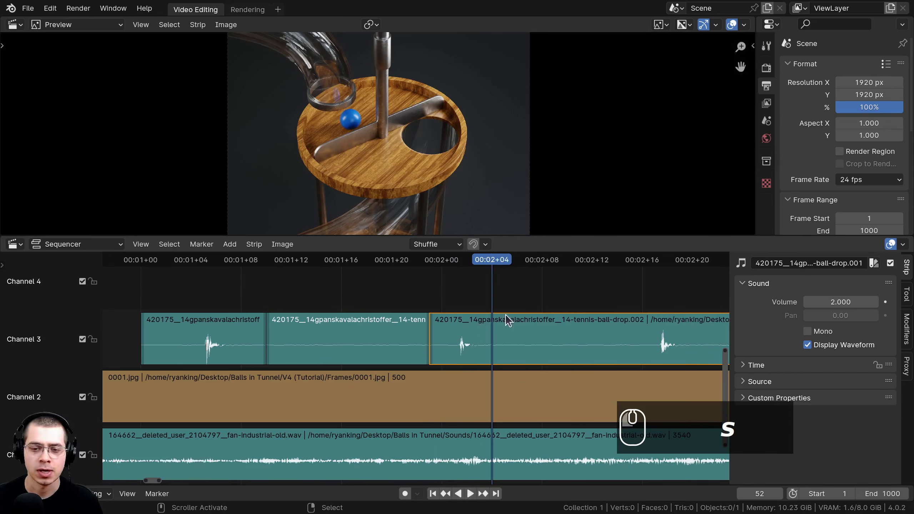
middle_click_drag(505, 314, 464, 326)
key("s")
key("space")
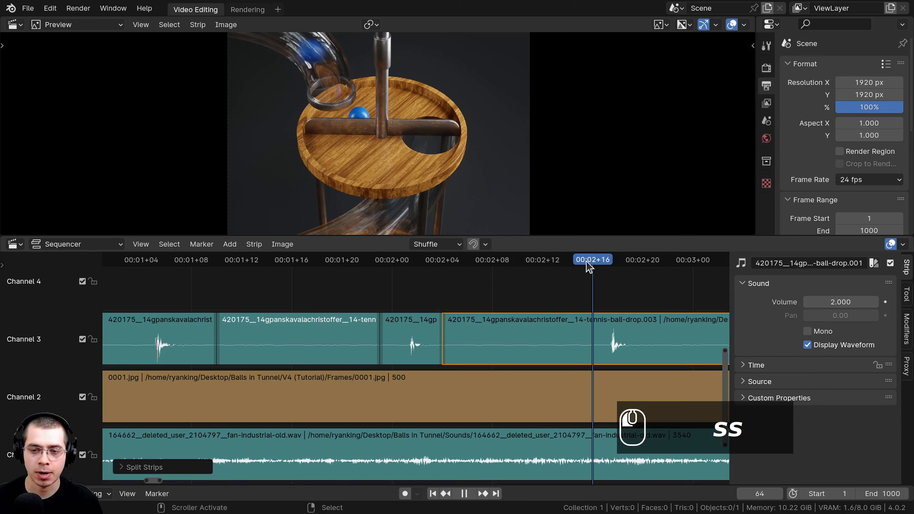
Split the remaining sound strip at frames 63 and 69 to isolate the third bounce
left_click_drag(586, 261, 580, 262)
middle_click_drag(550, 275, 430, 279)
scroll(484, 352, "down", 2)
left_click(527, 260)
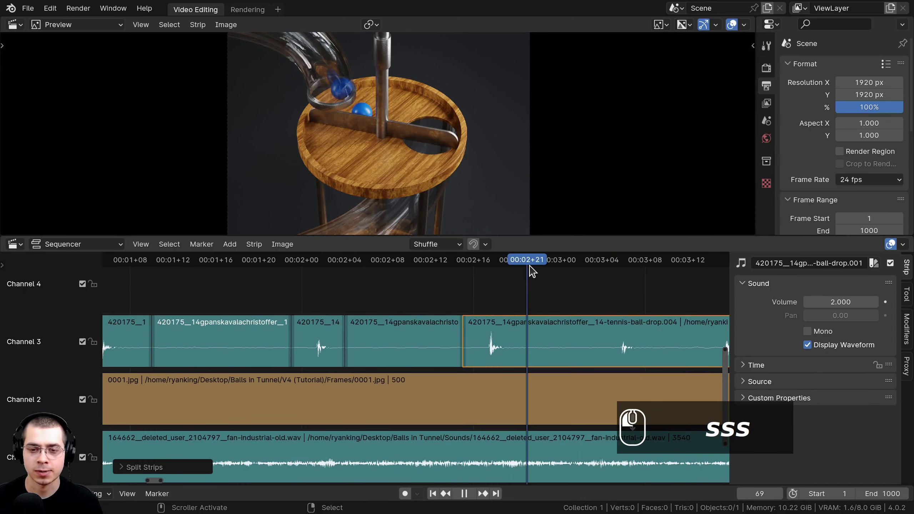
key("s")
Split the remaining sound strip at frame 114 and delete the piece holding the fading bounces before it
middle_click_drag(555, 332, 459, 337)
scroll(458, 338, "down", 1)
key("space")
scroll(373, 357, "down", 1)
middle_click_drag(502, 356, 368, 358)
key("space")
left_click(338, 261)
key("space")
scroll(374, 357, "down", 7)
scroll(440, 351, "up", 2)
key("space")
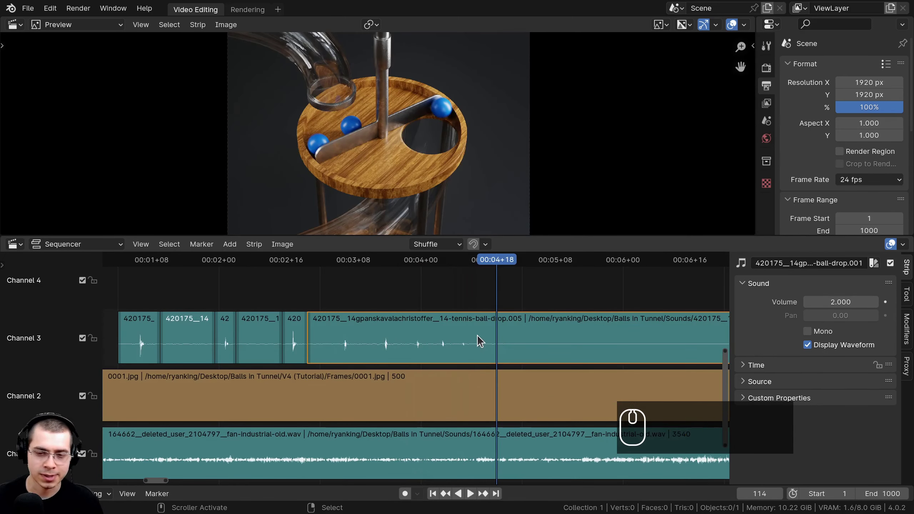
key("shift+k")
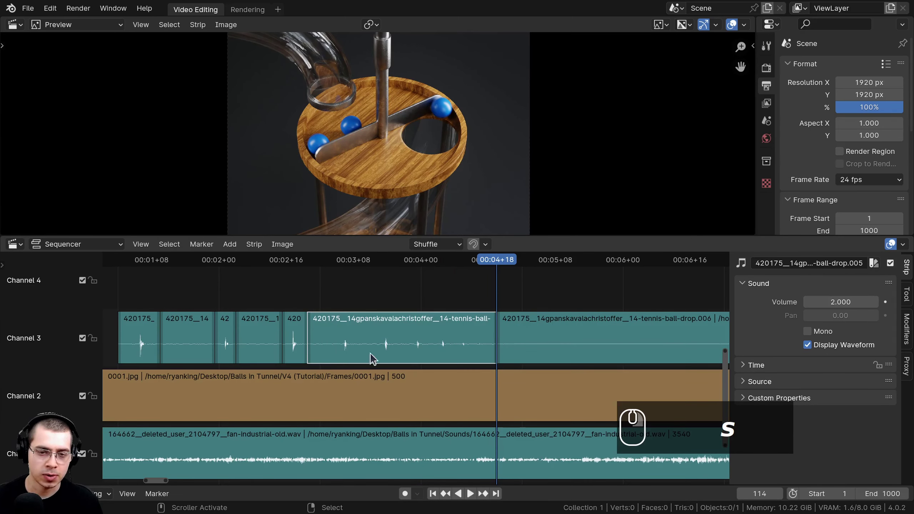
left_click_drag(373, 358, 392, 333)
key("x")
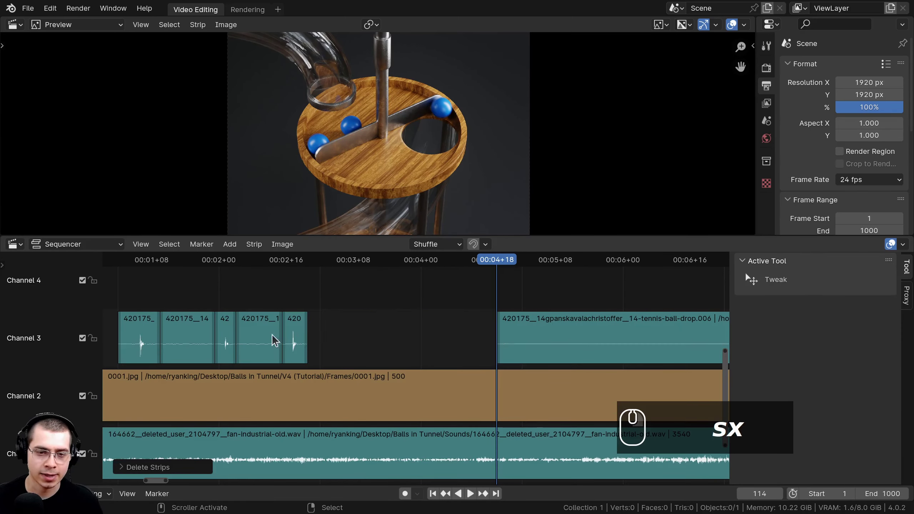
Delete the two silent pieces between the three isolated bounce strips in channel 3
scroll(494, 333, "up", 3)
left_click(502, 323)
key("x")
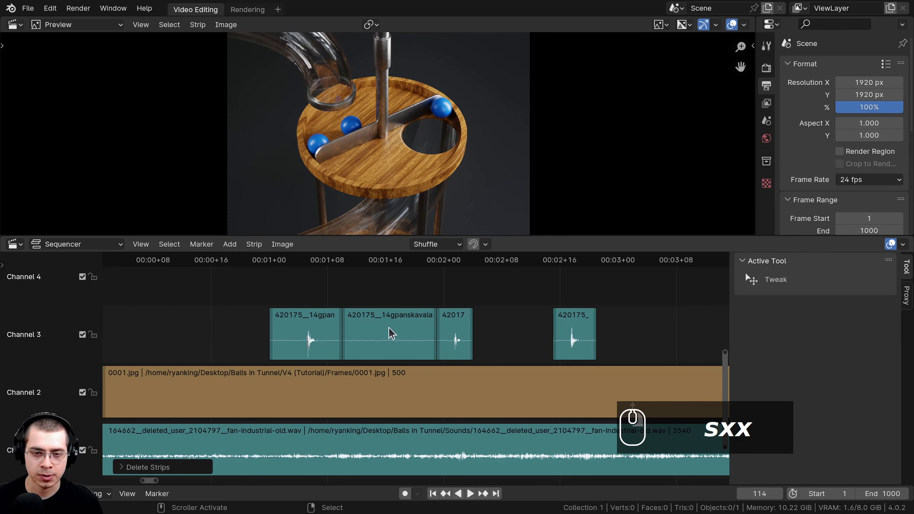
left_click(388, 327)
key("x")
Split the long remaining sound strip at frame 150, just before its next loud bounce
scroll(361, 357, "down", 3)
middle_click_drag(361, 357, 150, 380)
left_click_drag(625, 347, 522, 347)
key("space")
scroll(366, 366, "up", 7)
middle_click_drag(522, 353, 410, 357)
key("x")
key("ctrl+z")
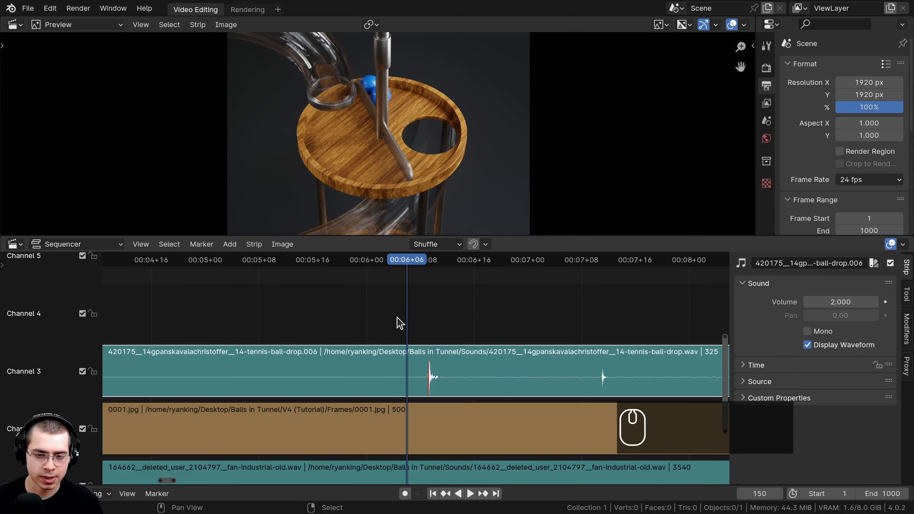
left_click_drag(436, 306, 467, 322)
left_click(491, 363)
middle_click_drag(492, 363, 374, 366)
key("s")
Split the long sound strip around each of the next three bounces, up to about frame 203
scroll(387, 360, "down", 10)
scroll(374, 366, "up", 4)
scroll(374, 366, "up", 3)
left_click_drag(410, 363, 609, 355)
key("s")
left_click(448, 361)
key("s")
key("s")
left_click(548, 360)
right_click(543, 360)
key("s")
left_click(513, 356)
key("s")
middle_click_drag(622, 355, 485, 352)
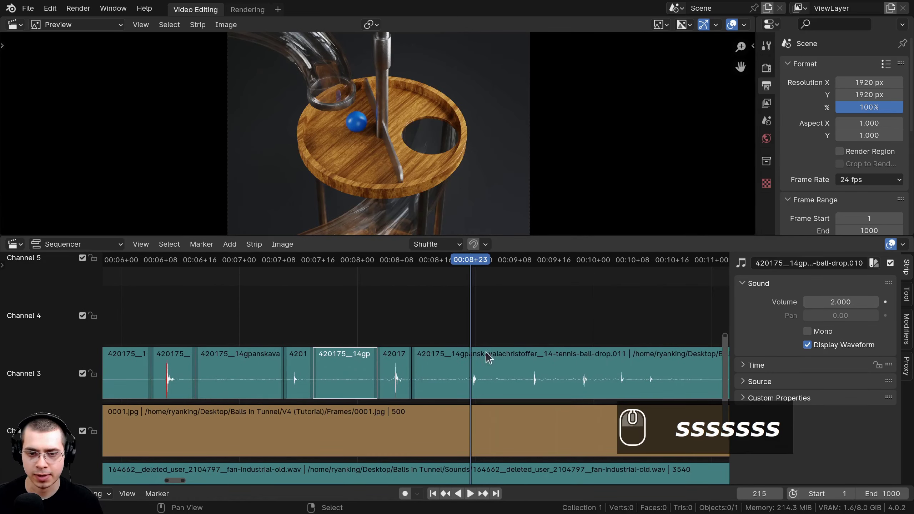
Isolate the remaining usable bounces up to about 00:14+20 and delete the unneeded pieces between and after them
key("space")
right_click(536, 369)
scroll(540, 371, "down", 1)
scroll(358, 368, "down", 3)
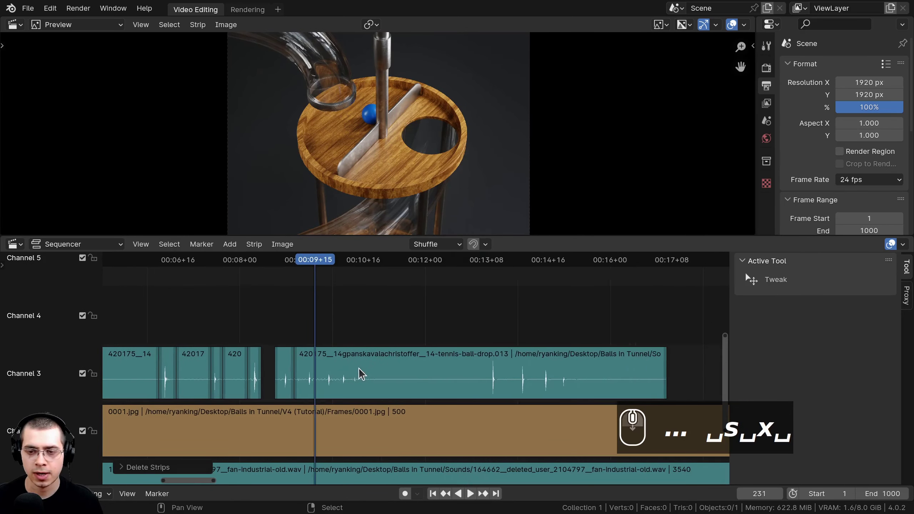
left_click(361, 370)
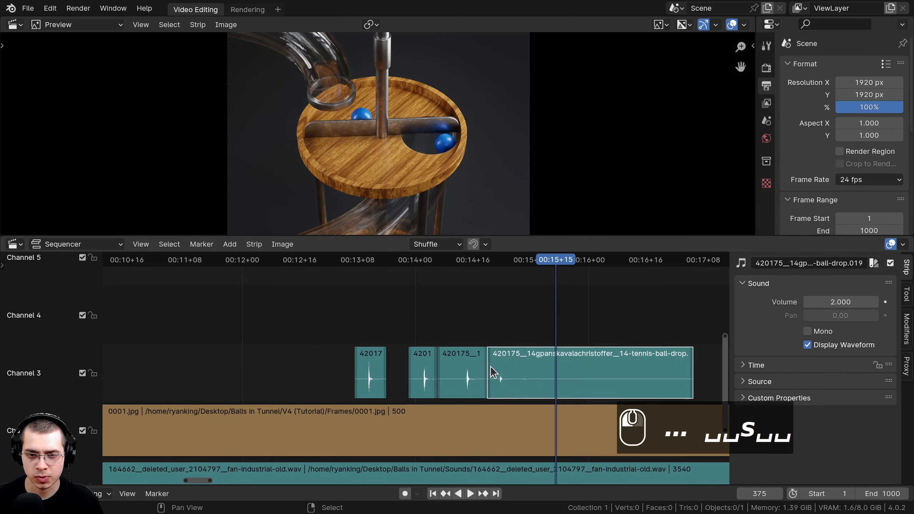
key("x")
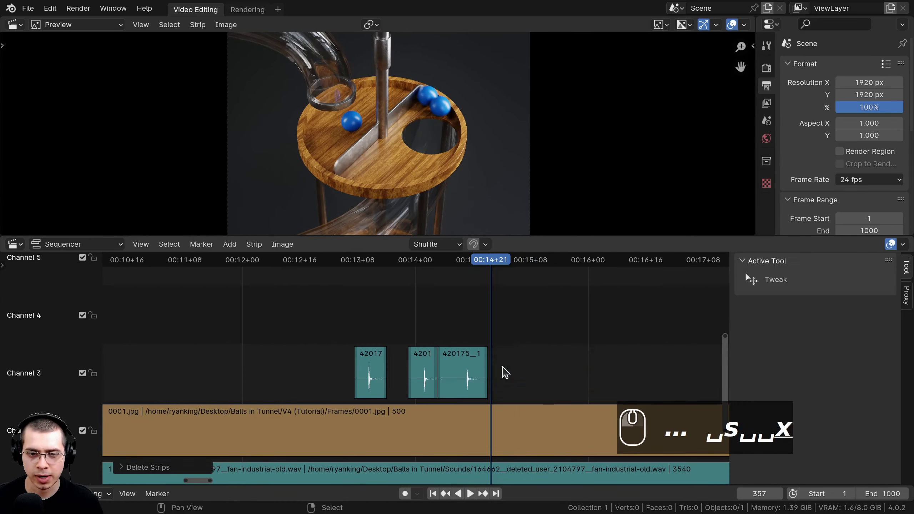
Trim the start of the last bounce strip to frame 346 and adjust the end of the bounce strip before it
right_click(439, 365)
key("g")
left_click(452, 367)
scroll(452, 378, "up", 10)
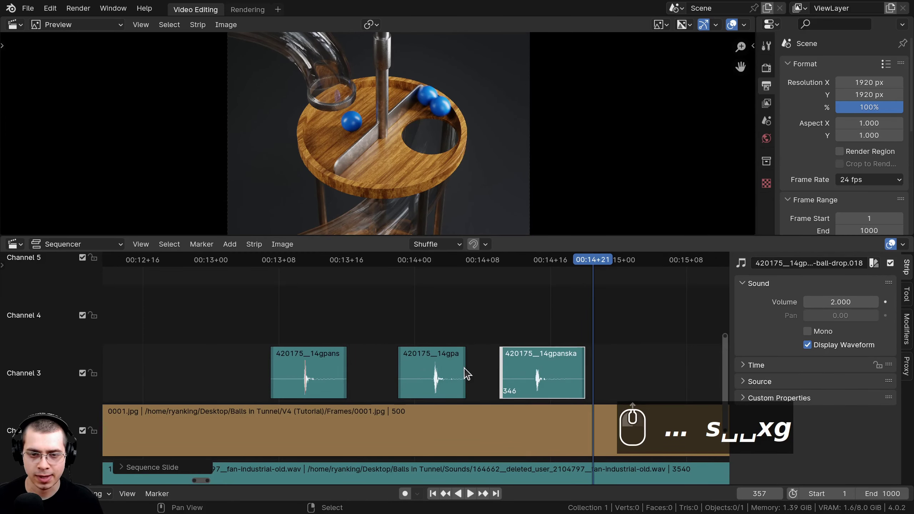
right_click(464, 369)
key("g")
left_click(461, 368)
scroll(518, 366, "down", 8)
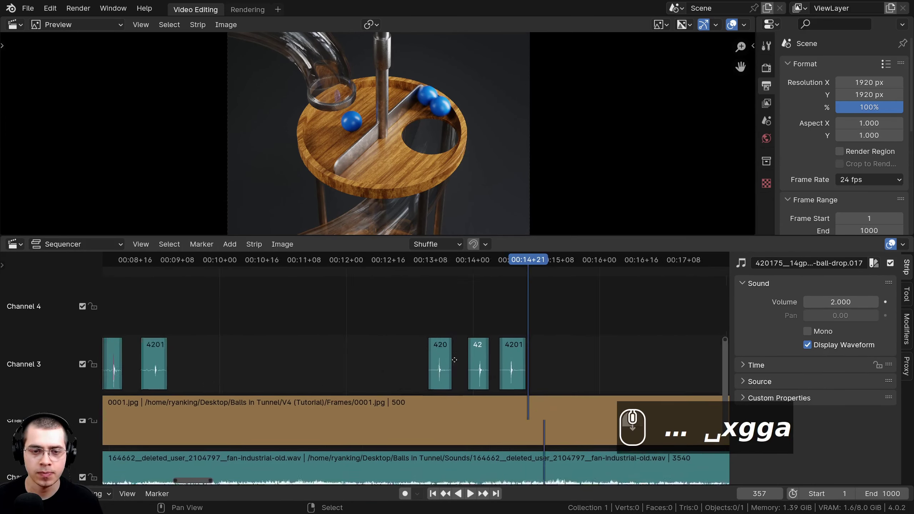
Delete the remaining silent pieces between the bounce strips in channel 3
right_click(520, 363)
key("x")
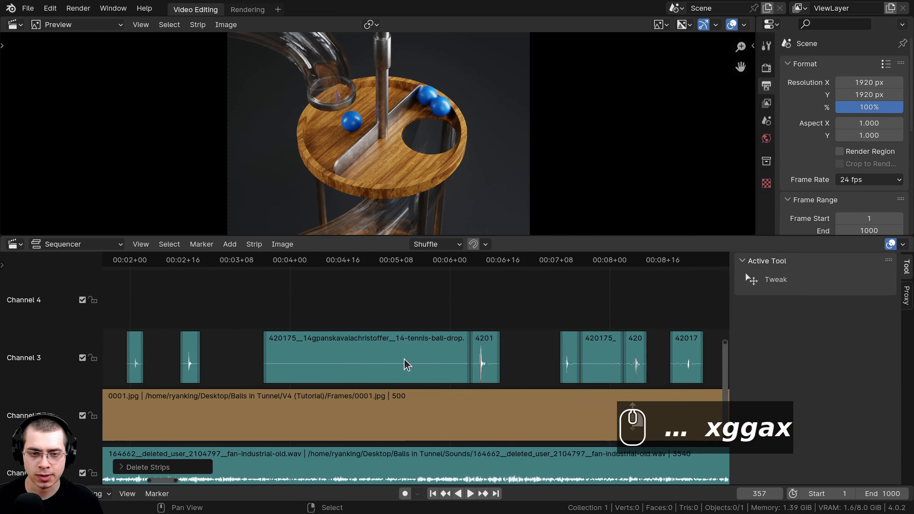
right_click(396, 354)
key("x")
right_click(612, 347)
key("x")
scroll(526, 353, "down", 6)
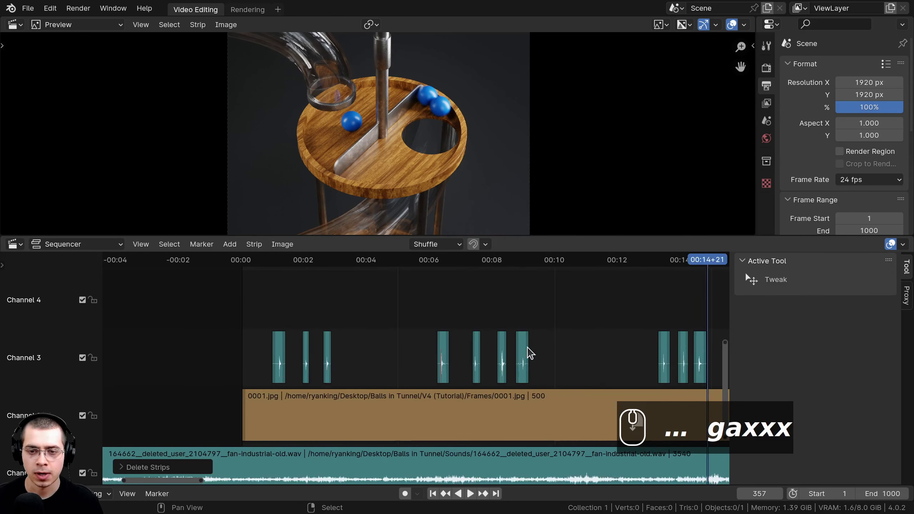
Select the last seven bounce strips and slide them earlier together, to directly behind the first three
left_click(431, 322)
key("space")
key("space")
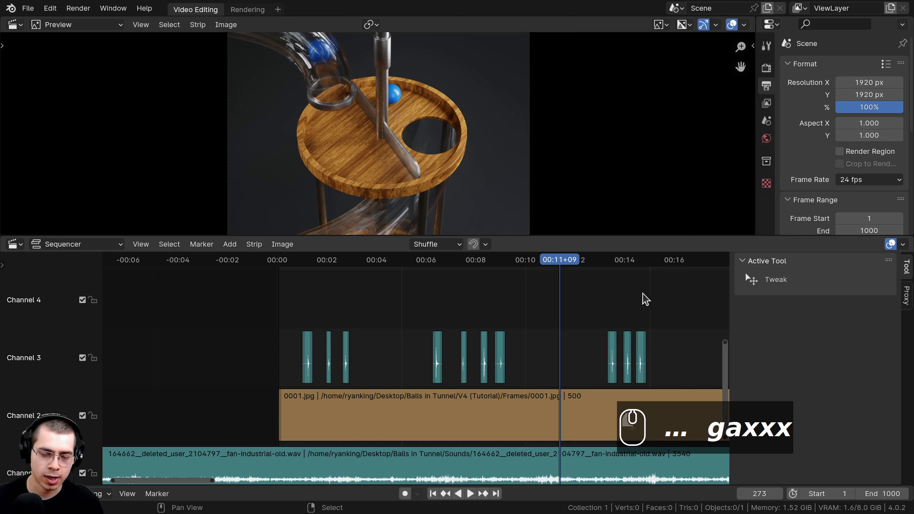
key("b")
left_click_drag(685, 280, 428, 359)
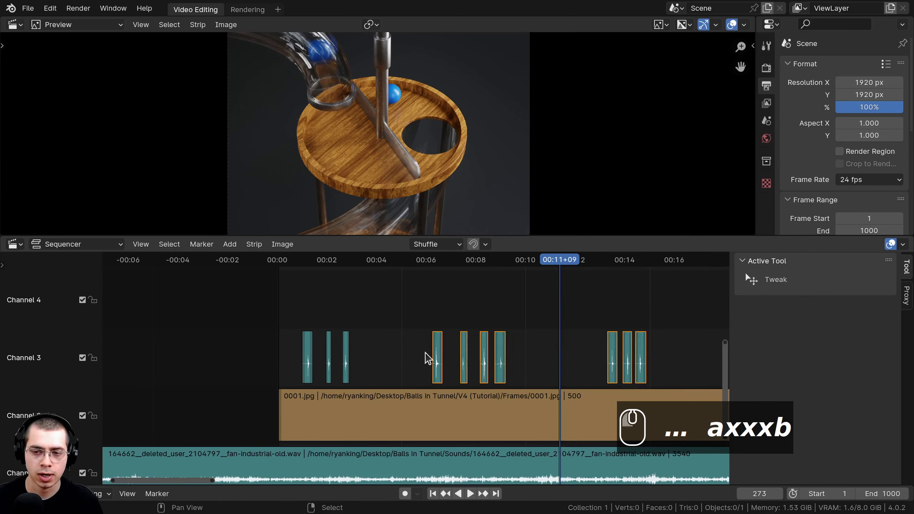
key("f")
scroll(363, 349, "up", 2)
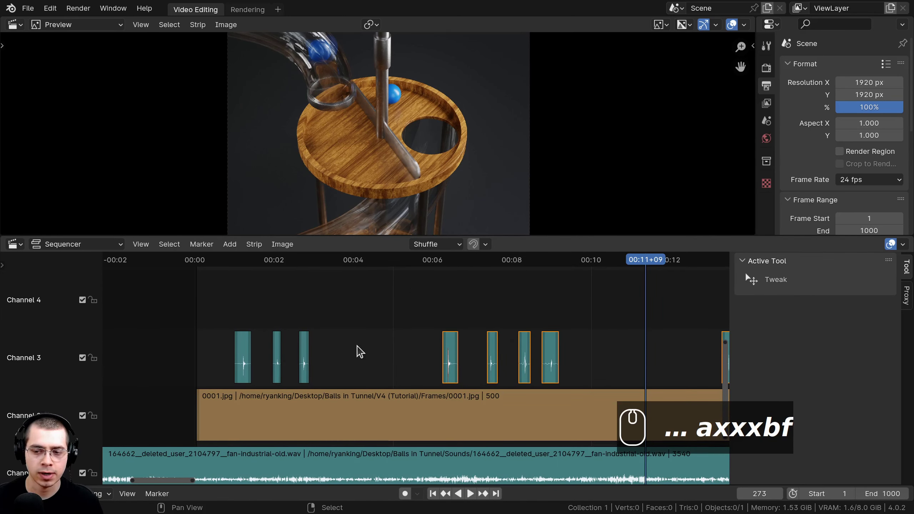
left_click(425, 354)
scroll(554, 355, "up", 1)
key("g")
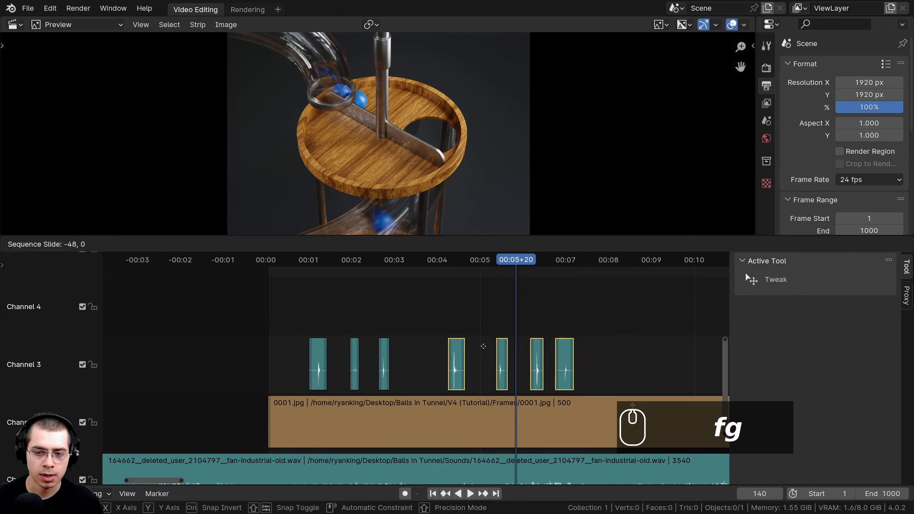
left_click(380, 349, "ctrl")
scroll(379, 349, "up", 4)
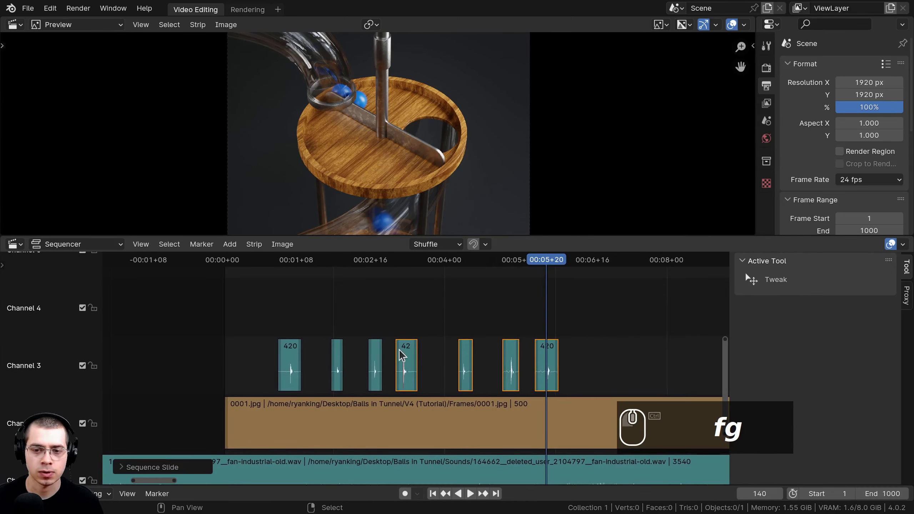
Select all the bounce strips and slide them later so the first bounce sounds at frame 44, when the ball lands on the tray
key("b")
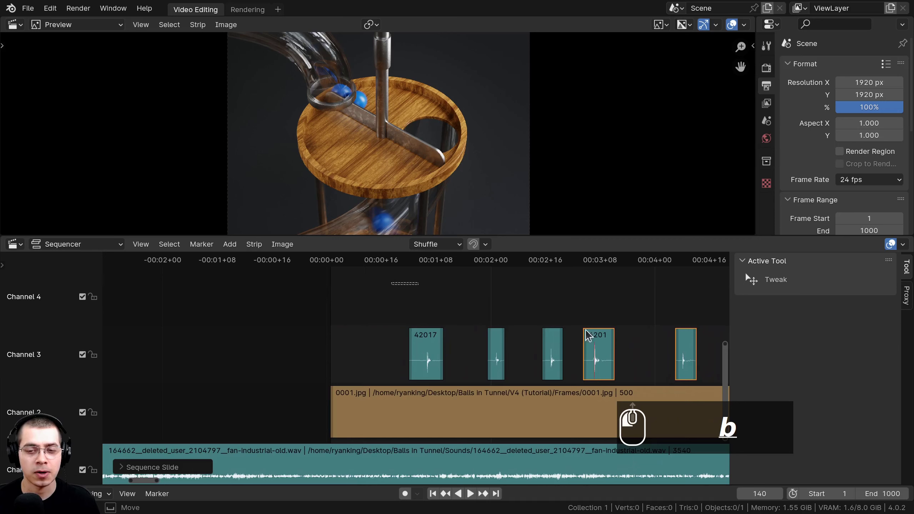
left_click_drag(391, 281, 636, 357)
scroll(344, 96, "down", 1)
left_click_drag(316, 260, 439, 271)
scroll(441, 271, "down", 2)
middle_click_drag(446, 261, 381, 284)
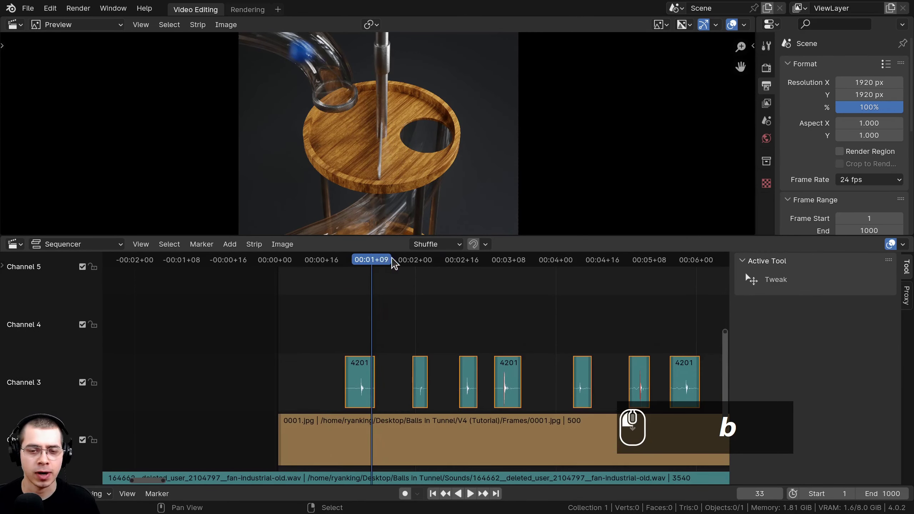
mouse_move(394, 264)
left_mouse_down()
mouse_move(408, 261)
mouse_move(377, 261)
mouse_move(392, 261)
left_mouse_up()
scroll(436, 314, "up", 2)
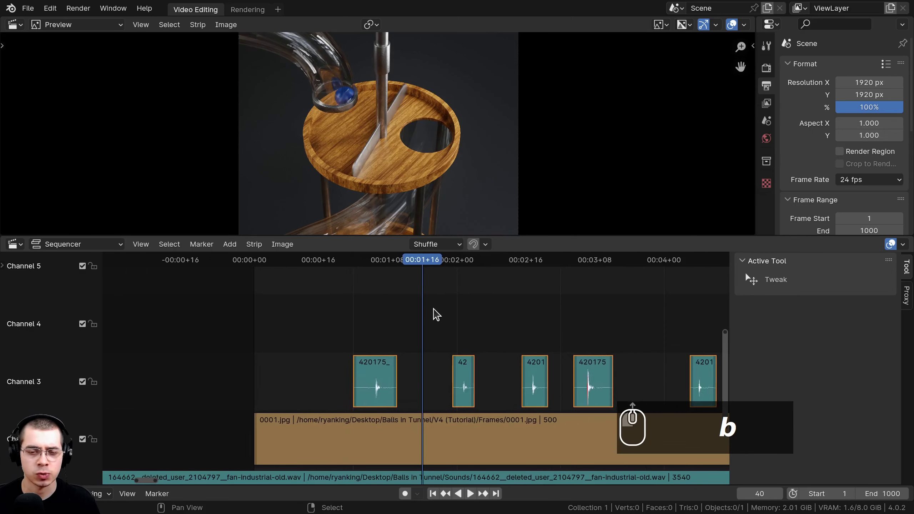
scroll(436, 314, "up", 2)
scroll(369, 116, "up", 1)
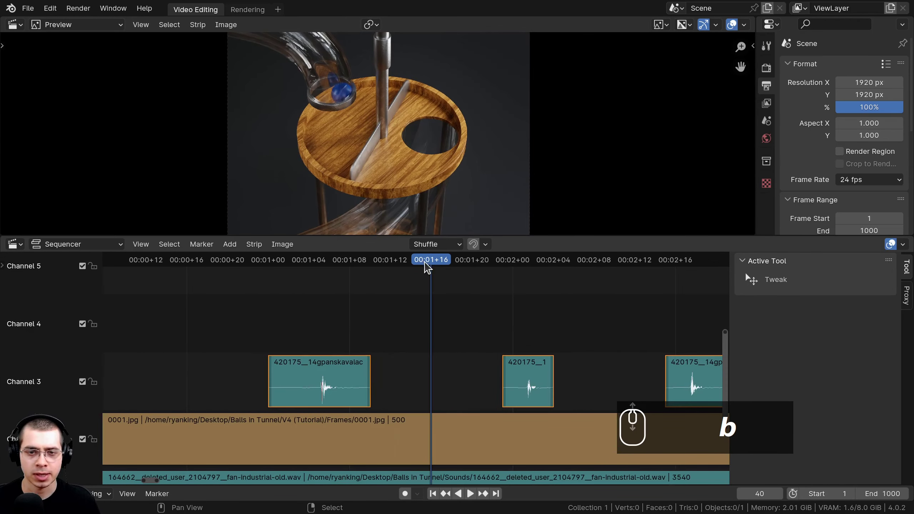
left_click_drag(454, 270, 488, 273)
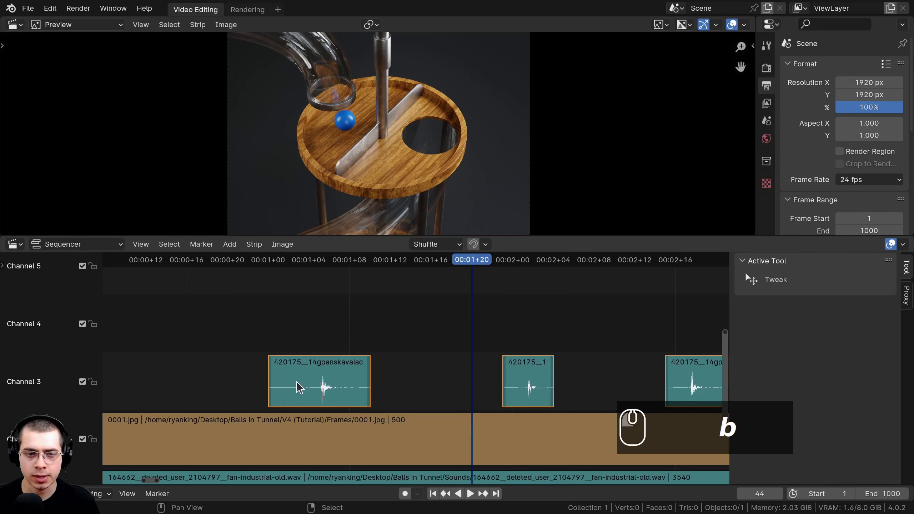
key("g")
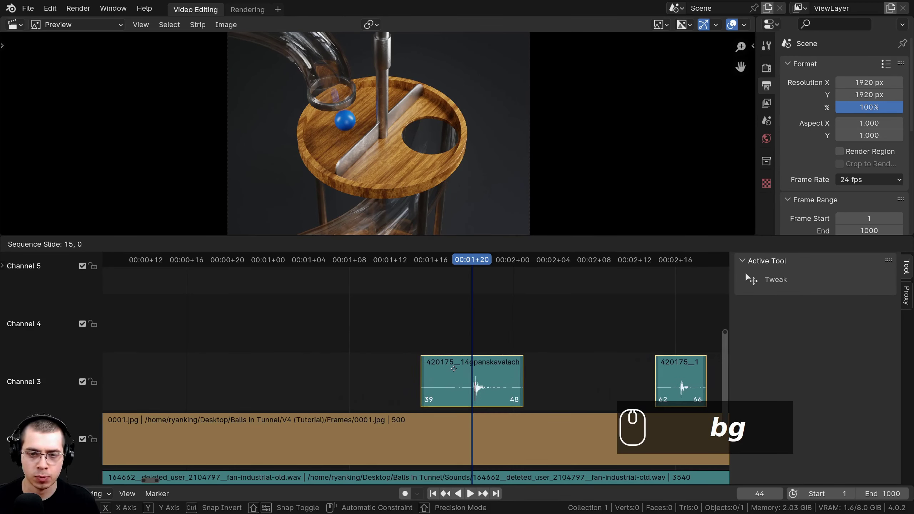
left_click(420, 363)
Play the sequence to check the first bounce sound against the ball landing on the tray
key("space")
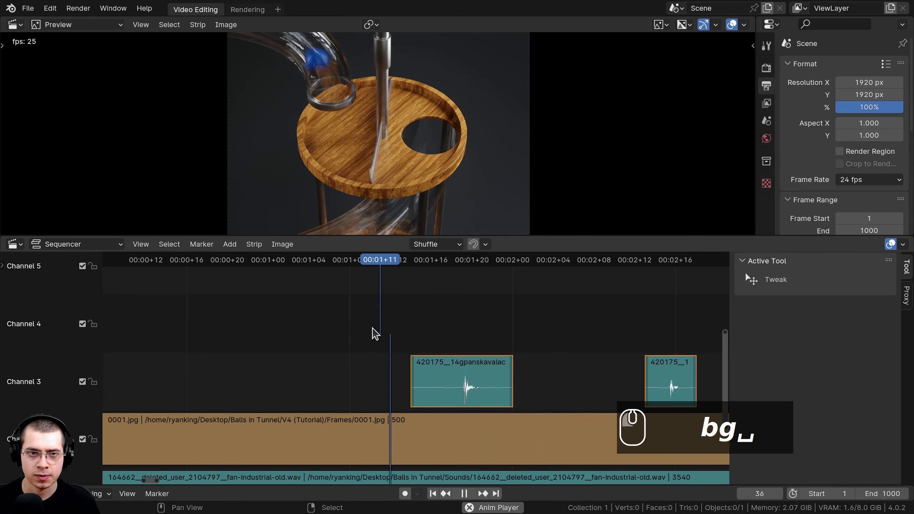
scroll(372, 346, "down", 2)
scroll(360, 344, "down", 1)
key("space")
scroll(387, 340, "down", 1)
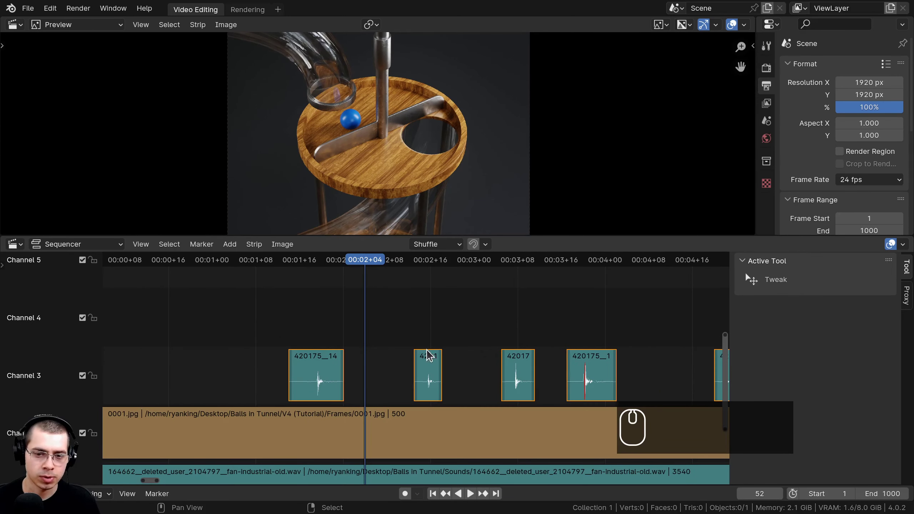
Select the six bounce strips behind the first one and slide them later, well clear of it
key("a")
key("b")
left_click_drag(393, 304, 661, 388)
scroll(482, 362, "down", 1)
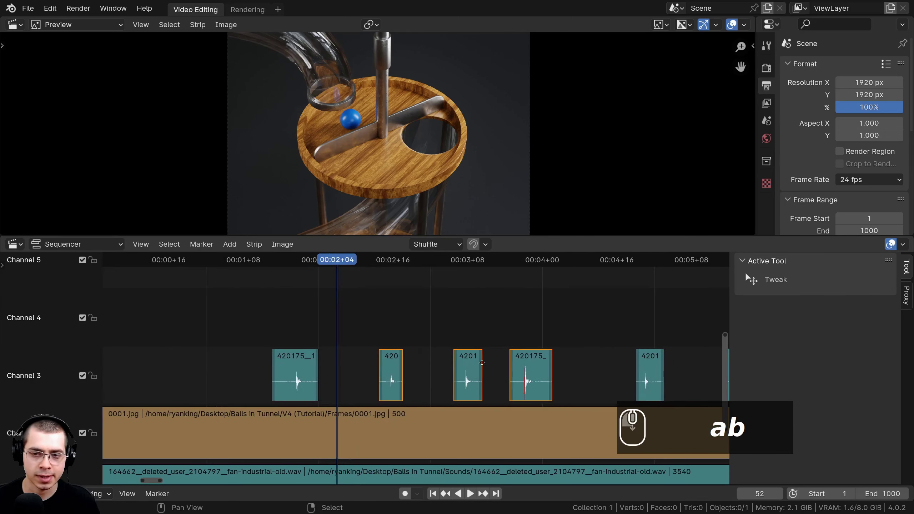
key("g")
left_click(482, 362)
scroll(477, 341, "down", 1)
scroll(477, 341, "down", 1)
key("b")
left_click_drag(424, 306, 559, 393)
key("g")
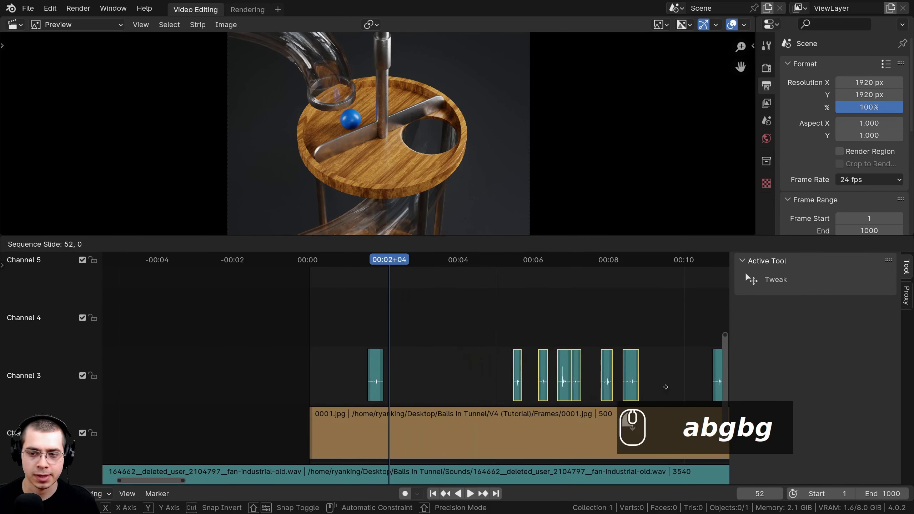
left_click(707, 387)
Find the second ball's landing and slide the six bounce strips earlier so the second bounce sounds at frame 73
key("space")
scroll(484, 353, "up", 3)
key("space")
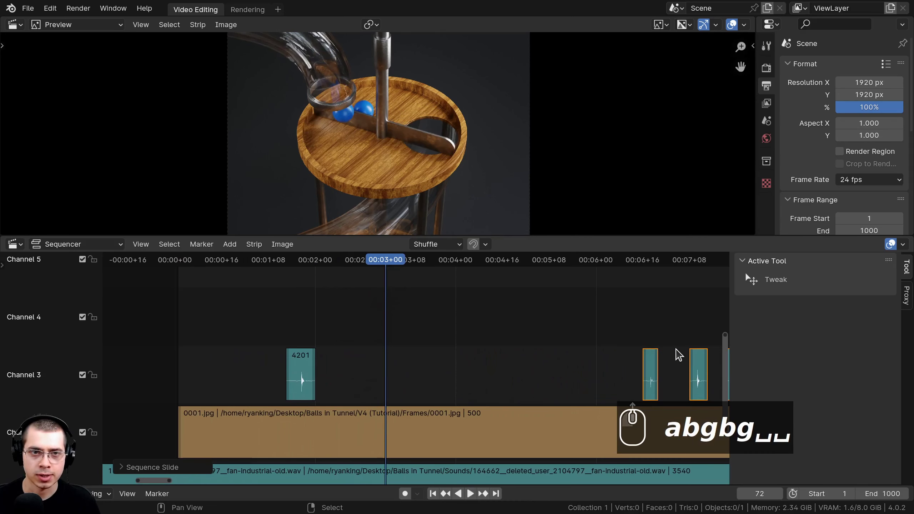
key("g")
left_click(526, 351)
key("space")
key("space")
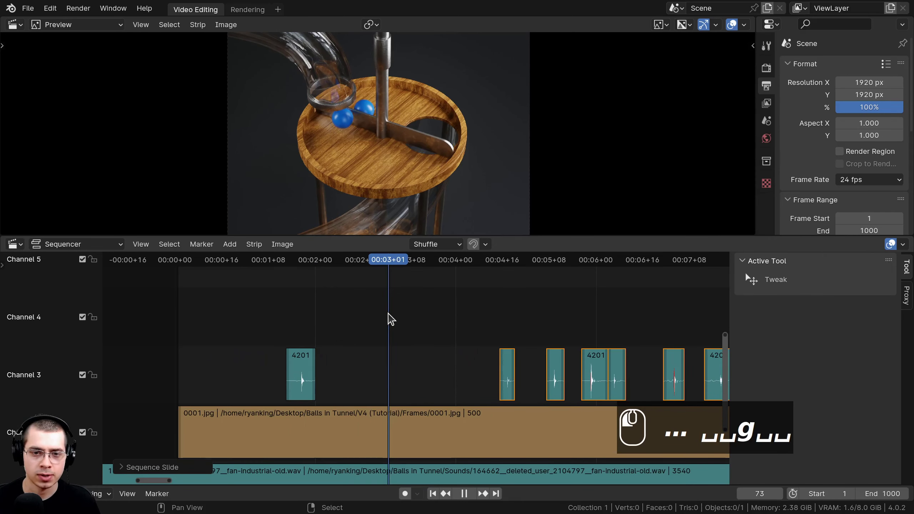
scroll(577, 372, "up", 3)
key("g")
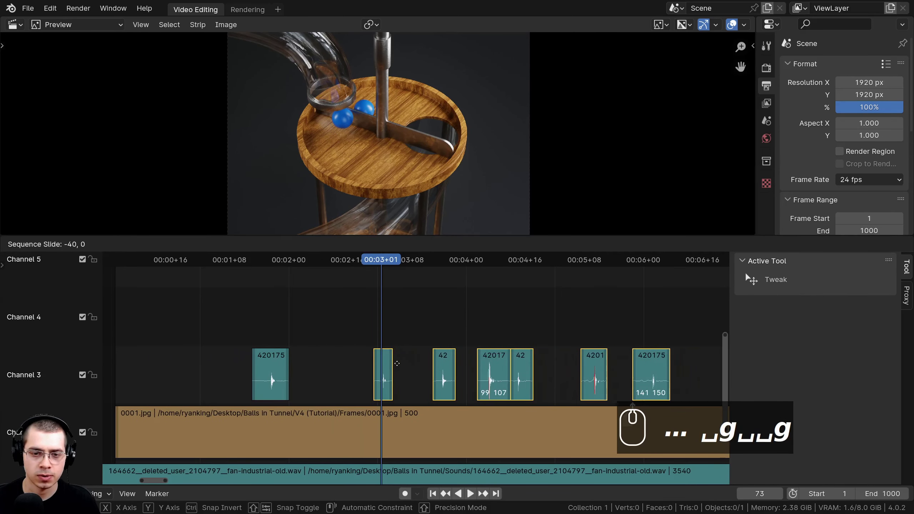
left_click(397, 363)
Check the second bounce in playback, deselect its strip and slide the remaining five selected strips later
scroll(351, 363, "up", 3)
key("space")
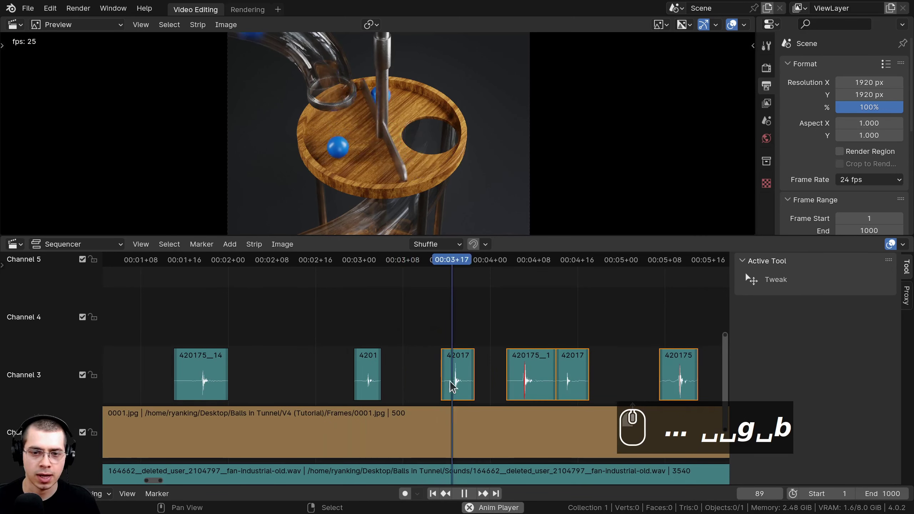
key("space")
middle_click_drag(450, 382, 393, 378)
key("g")
left_click(473, 354)
Find the next ball landing and slide the five strips earlier so the third bounce sounds at frame 104
key("space")
key("space")
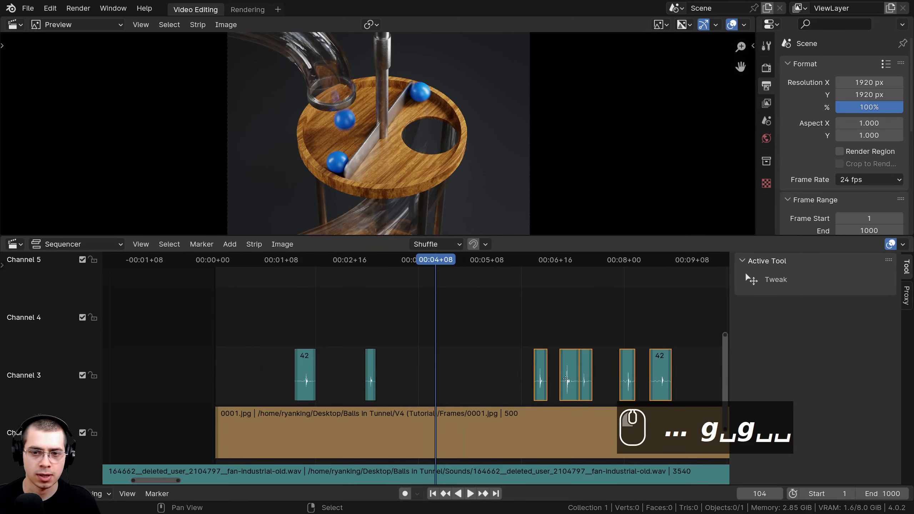
key("g")
left_click(409, 373)
scroll(409, 373, "up", 2)
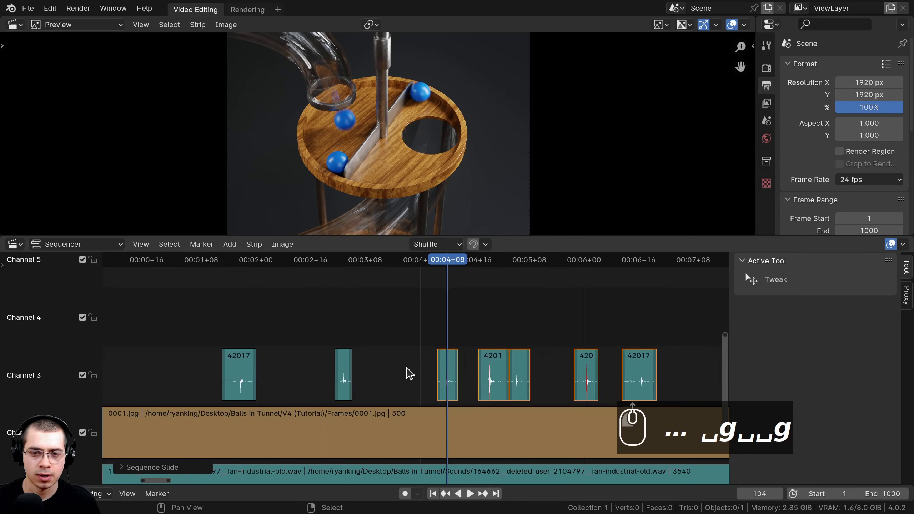
Play past the third bounce and slide the four strips behind it later, towards the final three strips
key("space")
key("space")
scroll(462, 359, "down", 4)
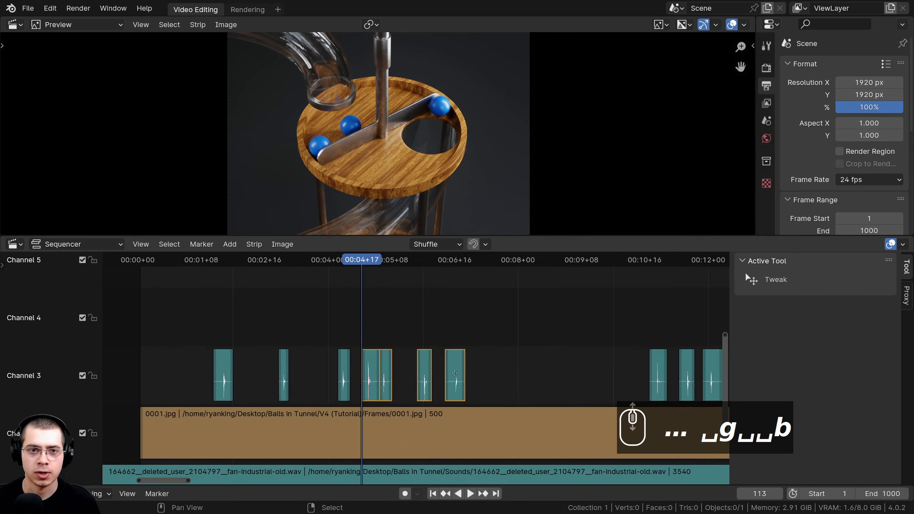
key("g")
left_click(638, 375)
Add the final three bounce strips to the selection and slide all seven later together
key("space")
key("b")
left_click_drag(455, 298, 600, 380)
key("g")
left_click(650, 382)
key("space")
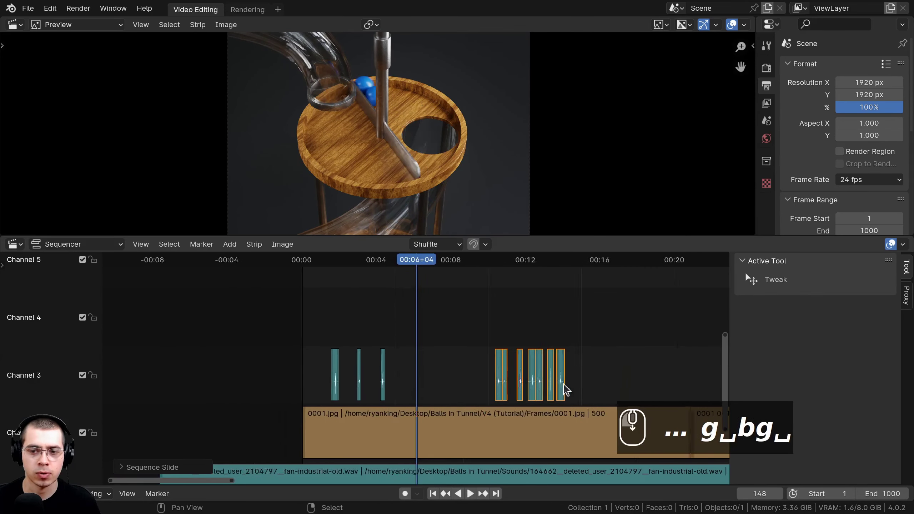
Slide the seven strips earlier so the fourth bounce sounds at about frame 210, and deselect the fourth strip
scroll(576, 384, "down", 1)
scroll(472, 392, "up", 7)
key("space")
key("b")
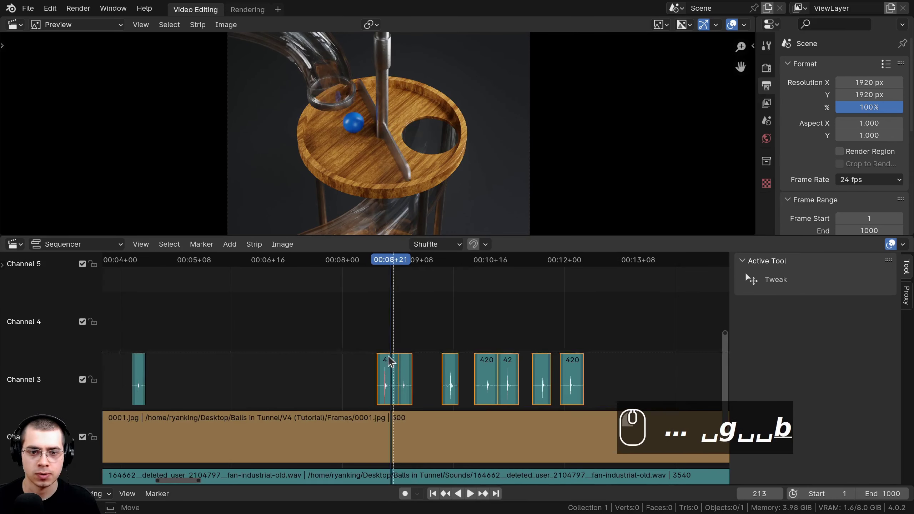
middle_click_drag(386, 356, 348, 380)
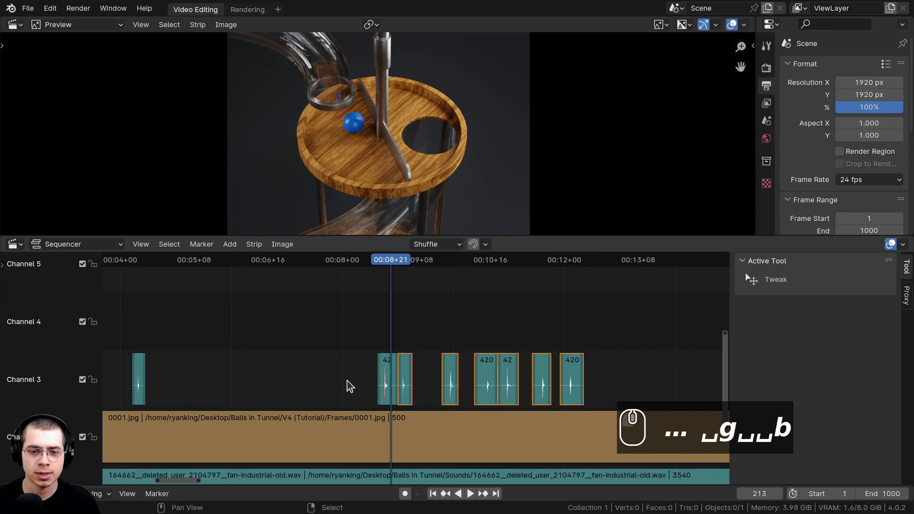
left_click(334, 377)
Check the fourth bounce in playback and slide the remaining six bounce strips later
scroll(416, 381, "up", 4)
key("space")
key("space")
key("g")
left_click(613, 382)
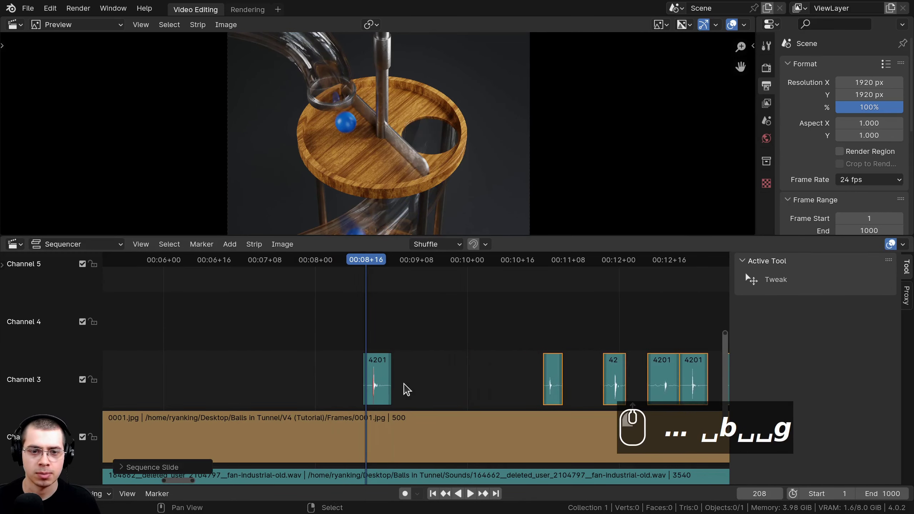
Slide the remaining strips so the fifth bounce sounds at about frame 280 and the sixth at about frame 308
key("space")
left_click(327, 388)
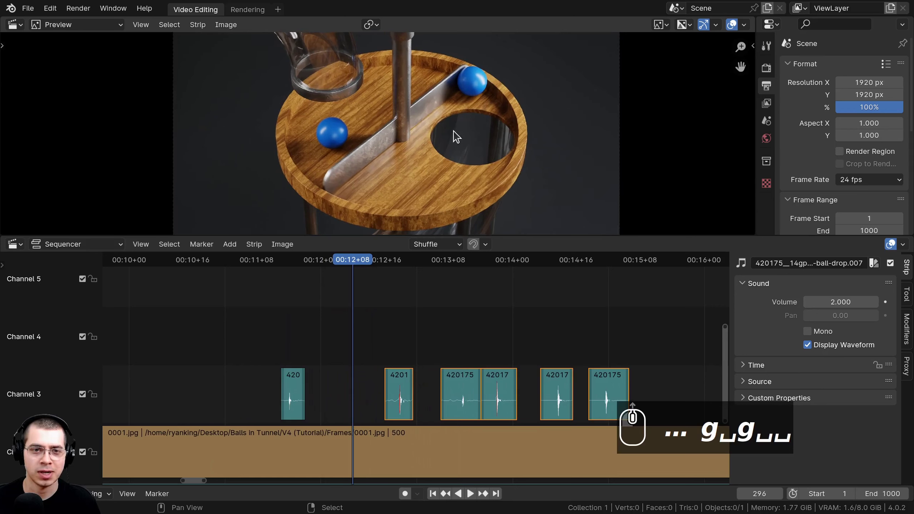
key("space")
key("space")
scroll(431, 345, "up", 2)
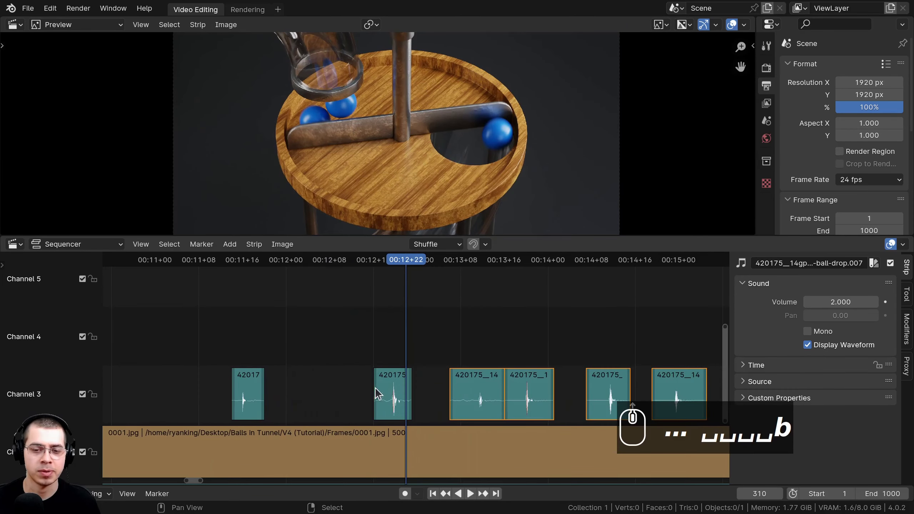
Move the last four bounce strips up to channel 4 and slide them earlier so the seventh bounce sounds at about frame 314
key("g")
left_click(422, 302)
left_click(359, 320)
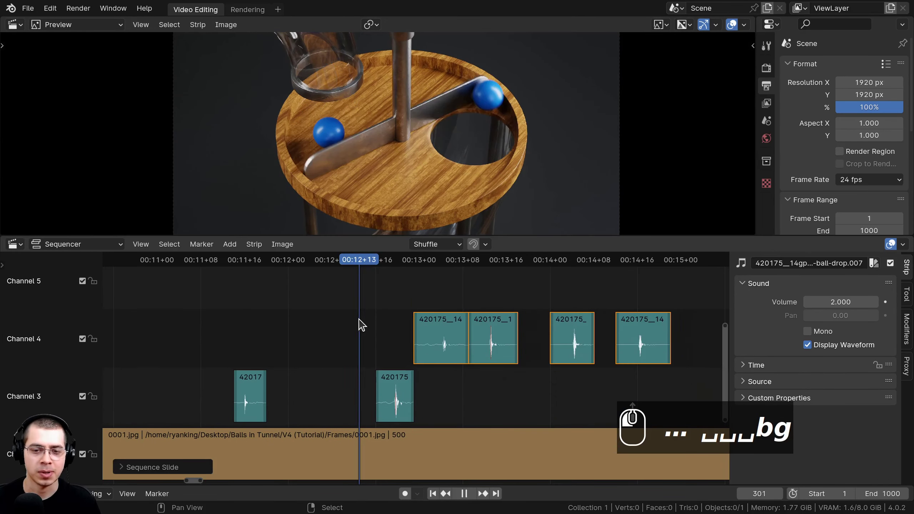
left_click_drag(359, 321, 392, 330)
key("g")
left_click(433, 337)
key("space")
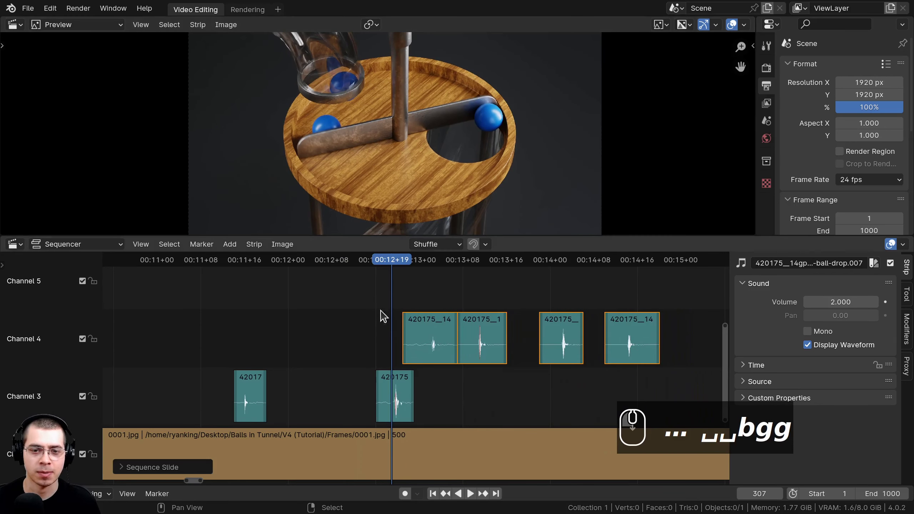
mouse_move(415, 280)
left_mouse_down()
mouse_move(395, 281)
mouse_move(432, 285)
left_mouse_up()
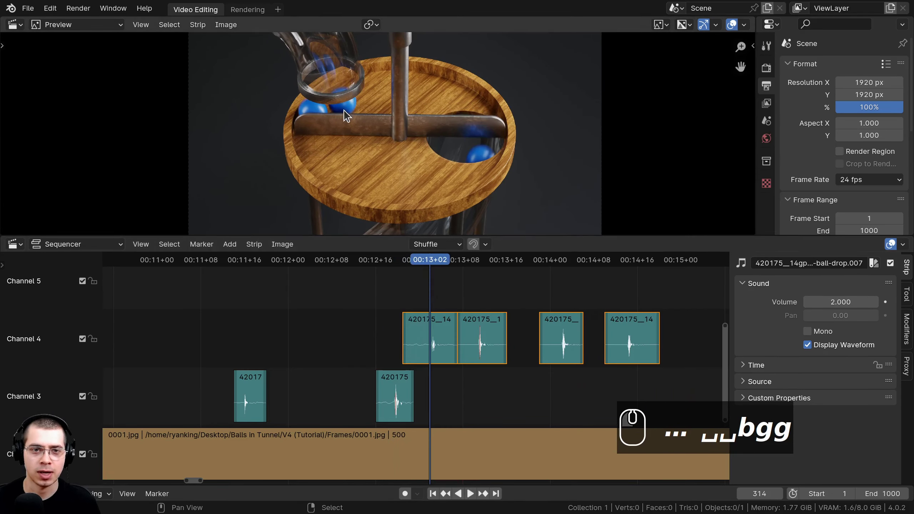
key("g")
left_click(423, 301)
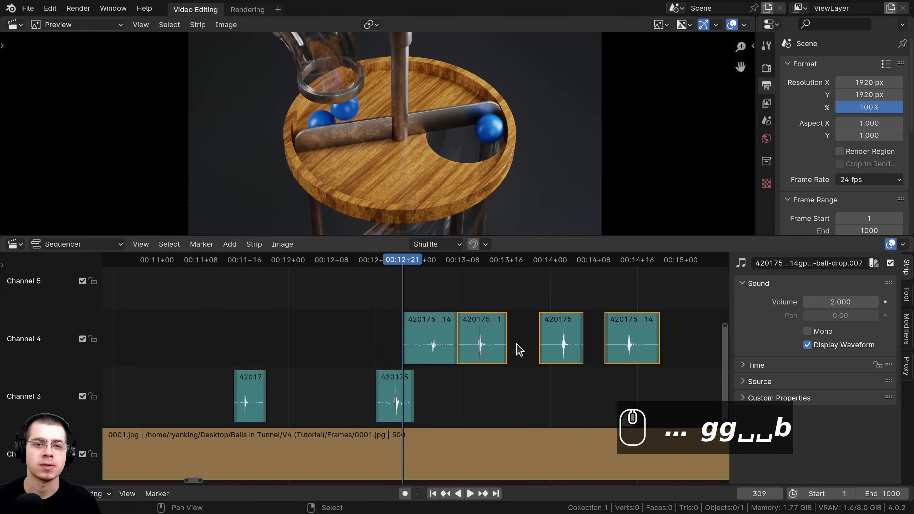
Slide the last three bounce strips later, clear of the seventh, and move them back down to channel 3
key("g")
left_click(638, 348)
key("space")
scroll(634, 348, "down", 10)
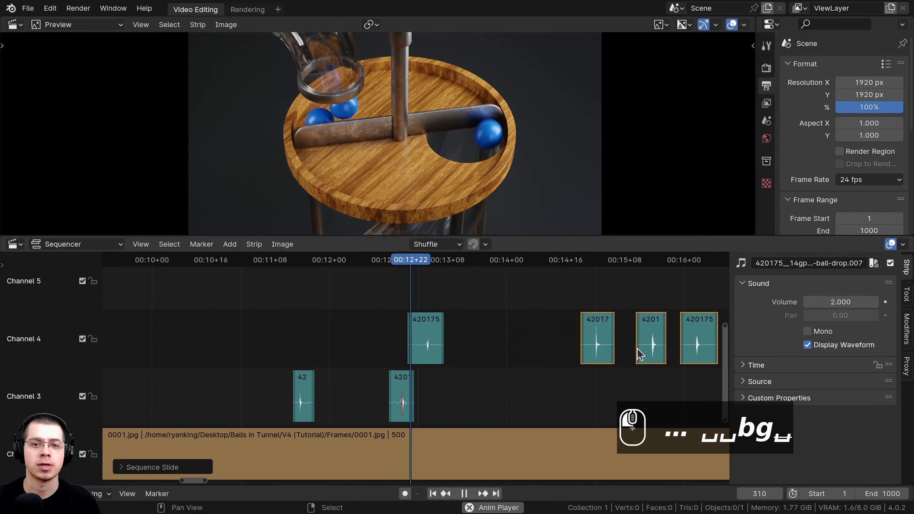
key("g")
scroll(524, 381, "down", 2)
Find the next ball landing and slide the last three strips earlier so the eighth bounce sounds at about frame 349
key("space")
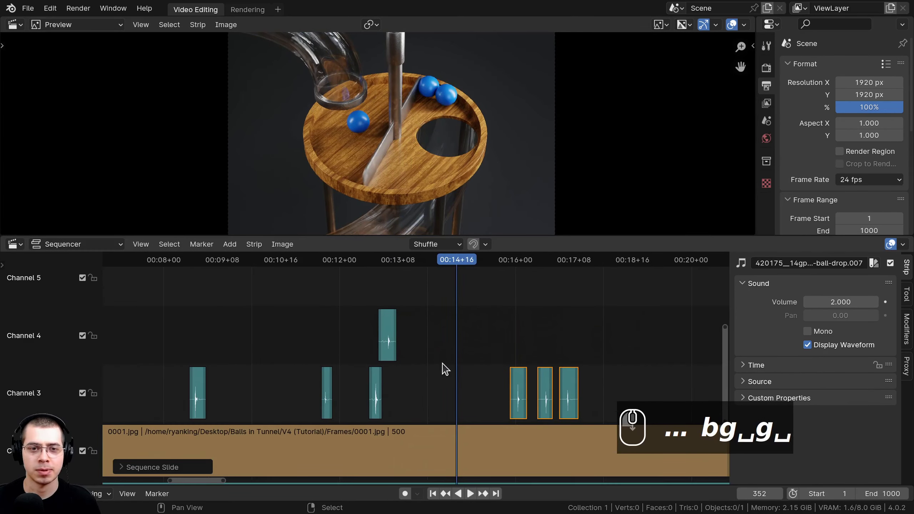
key("g")
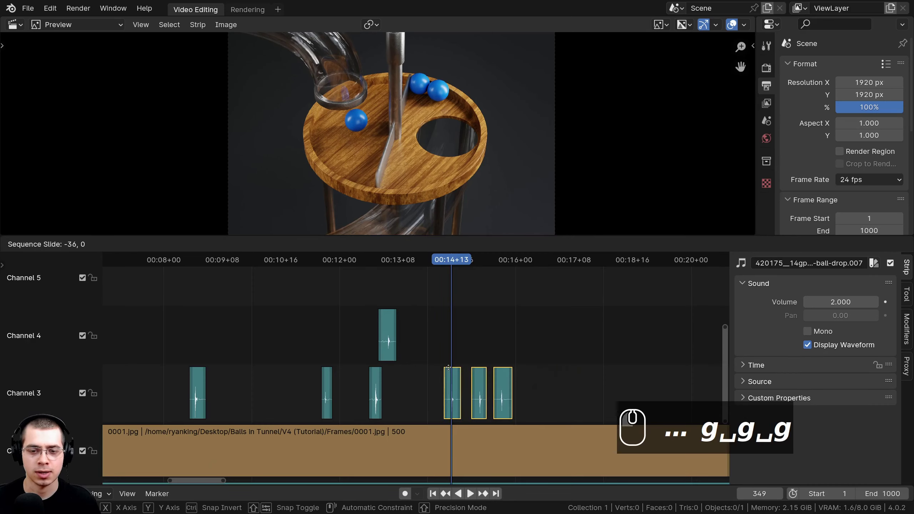
left_click(448, 367)
left_click(442, 367)
scroll(467, 368, "up", 7)
key("g")
left_click(499, 367)
Check the eighth bounce in playback and slide the last two bounce strips later, past the 20-second mark
key("space")
scroll(497, 369, "down", 4)
middle_click_drag(466, 373, 386, 353)
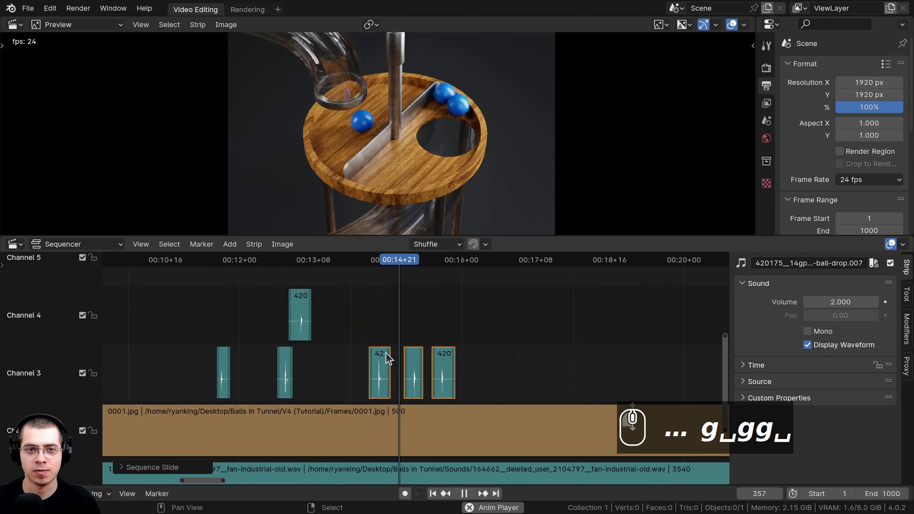
scroll(388, 358, "down", 4)
scroll(534, 363, "up", 3, "ctrl")
Replay from frame 37 and examine the tray hole and the glass tube below it in the preview
left_click(192, 364)
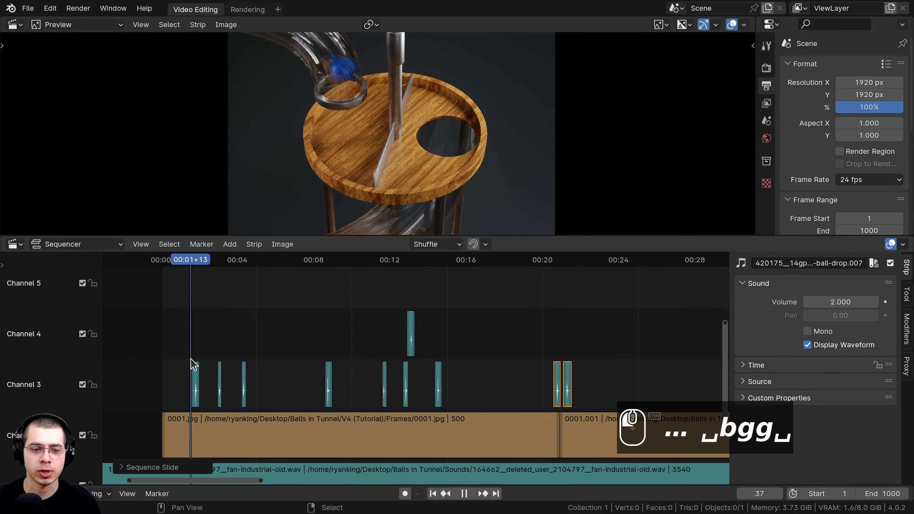
key("space")
scroll(471, 61, "up", 2)
middle_click_drag(459, 147, 463, 106)
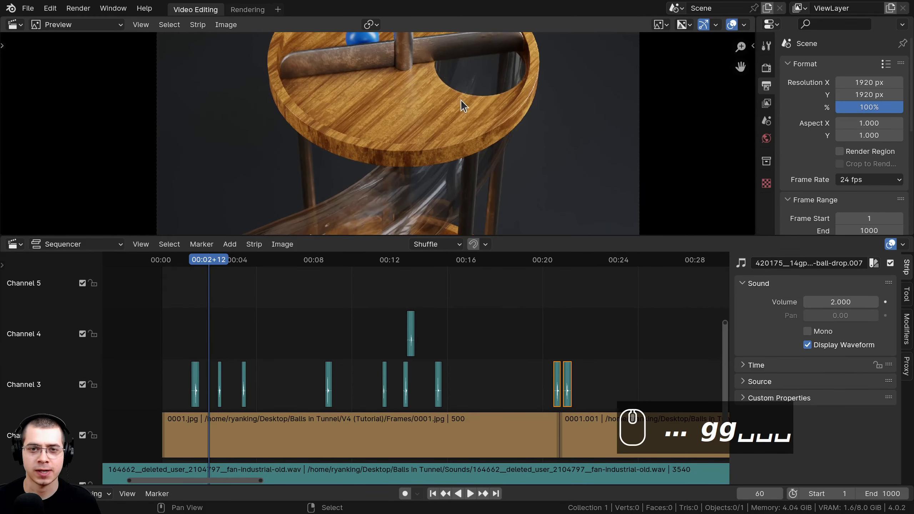
middle_click_drag(453, 173, 457, 130)
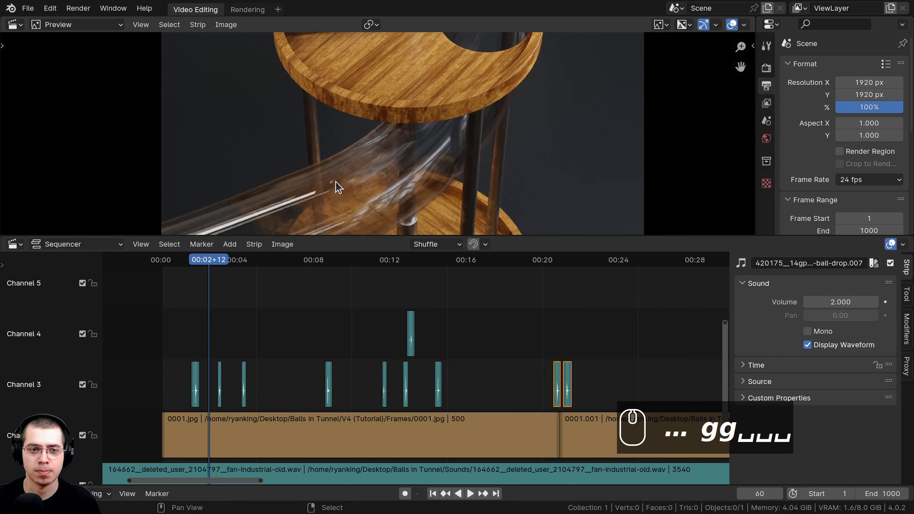
middle_click_drag(338, 186, 326, 143)
Move the last two bounce strips up to channel 4 and slide them earlier, to about the 8-second mark
scroll(400, 153, "down", 1)
scroll(421, 381, "up", 1)
key("g")
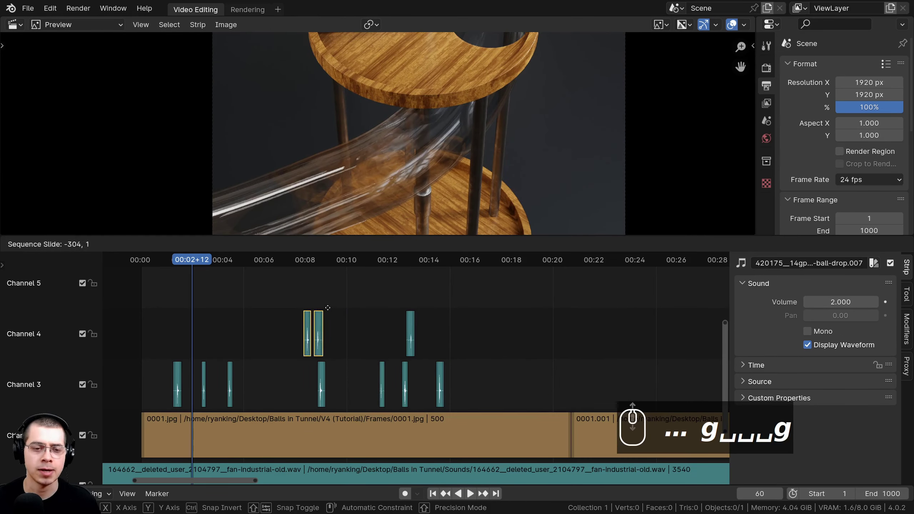
left_click(327, 307)
Play the video from the start and enlarge the preview area to watch the balls drop through the hole
scroll(418, 187, "down", 3)
key("shift+Left")
key("space")
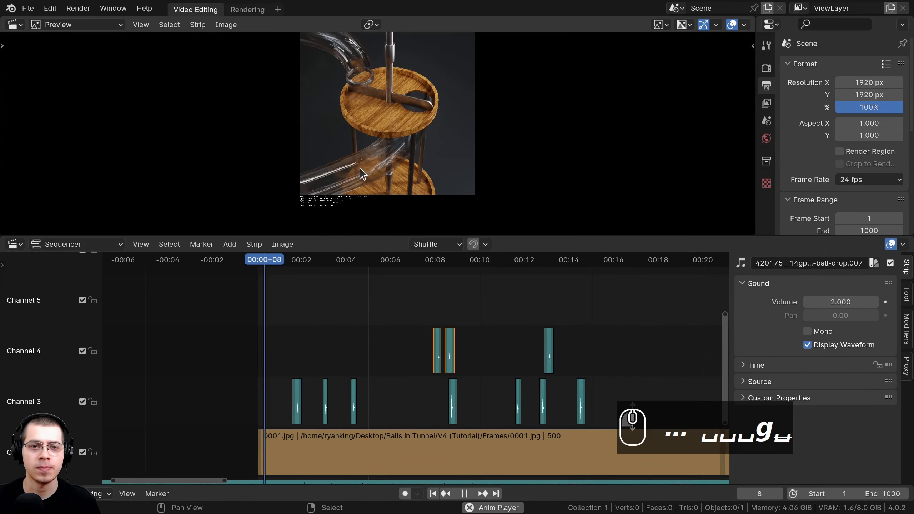
scroll(369, 135, "up", 3)
left_click_drag(383, 235, 392, 288)
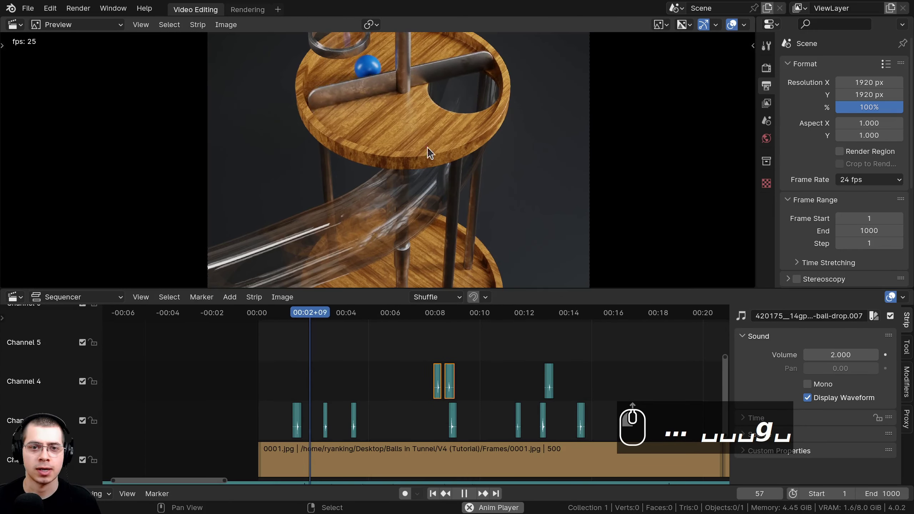
Slide the two selected channel 4 strips earlier so the first sounds at about frame 135, when the ball hits the glass tube
key("g")
left_click(393, 339)
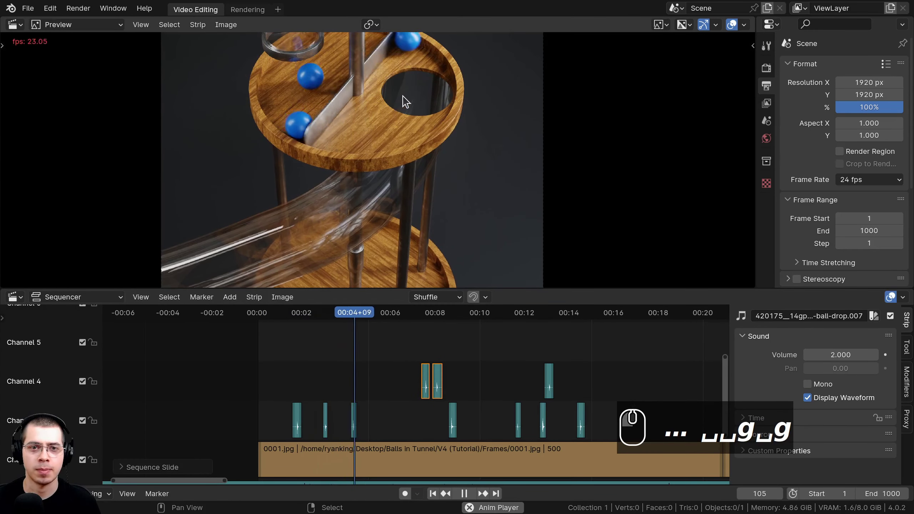
key("space")
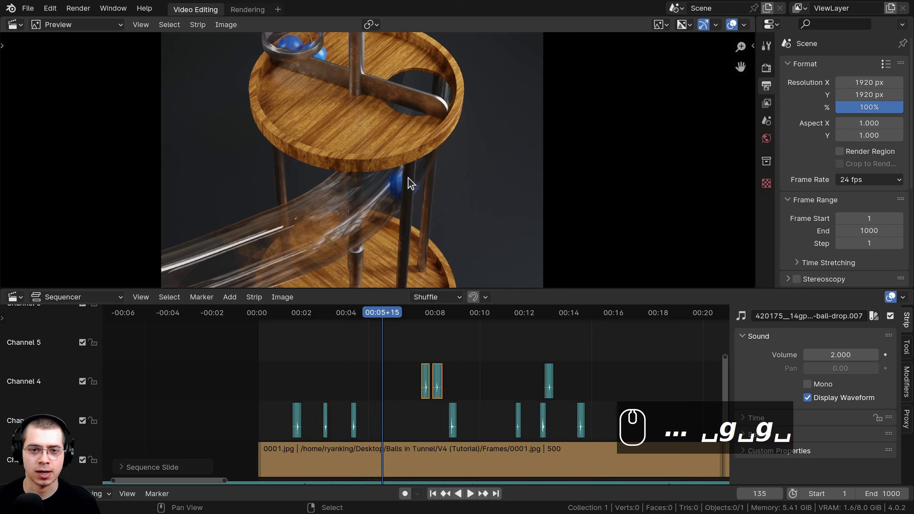
left_click(376, 312)
scroll(360, 385, "up", 4)
key("g")
right_click(361, 385)
key("g")
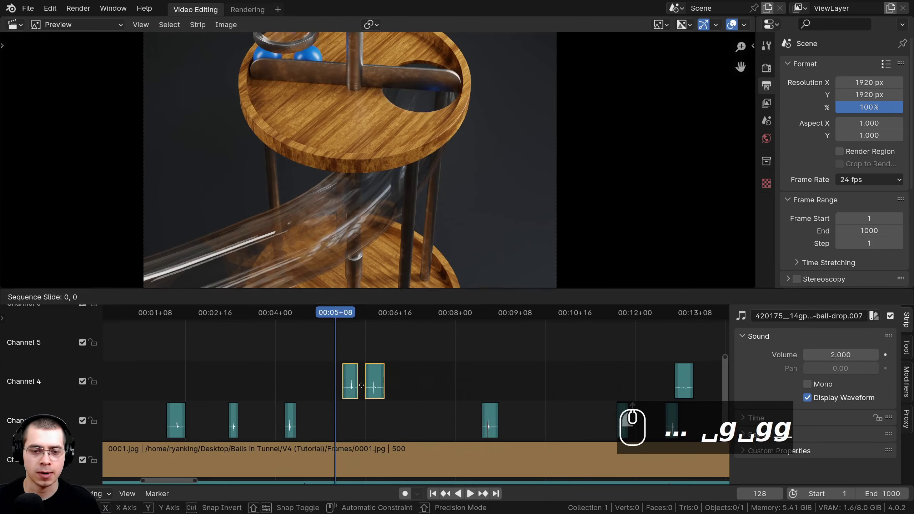
left_click(358, 386)
left_click(304, 312)
key("space")
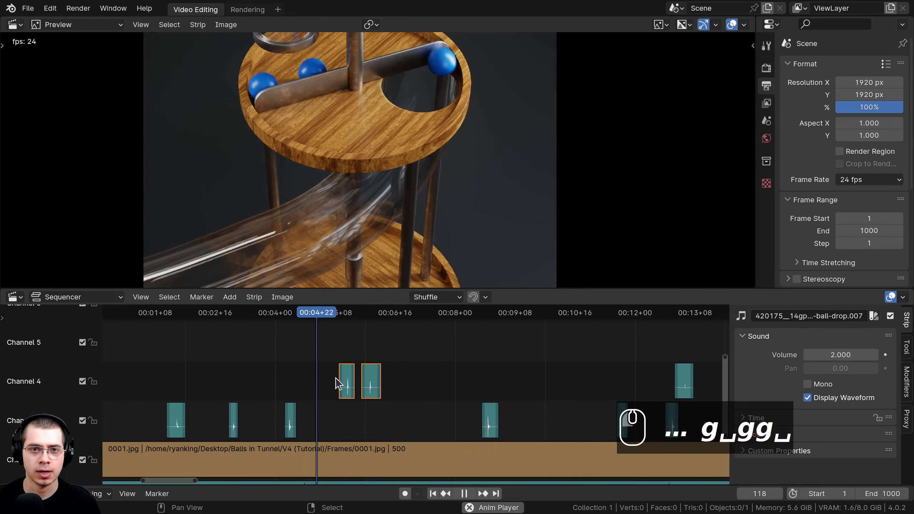
Select only the second of the two selected channel 4 strips and slide it later, to about the 8-second mark
key("b")
left_click_drag(359, 354, 373, 388)
key("g")
left_click(416, 378)
scroll(416, 151, "down", 6)
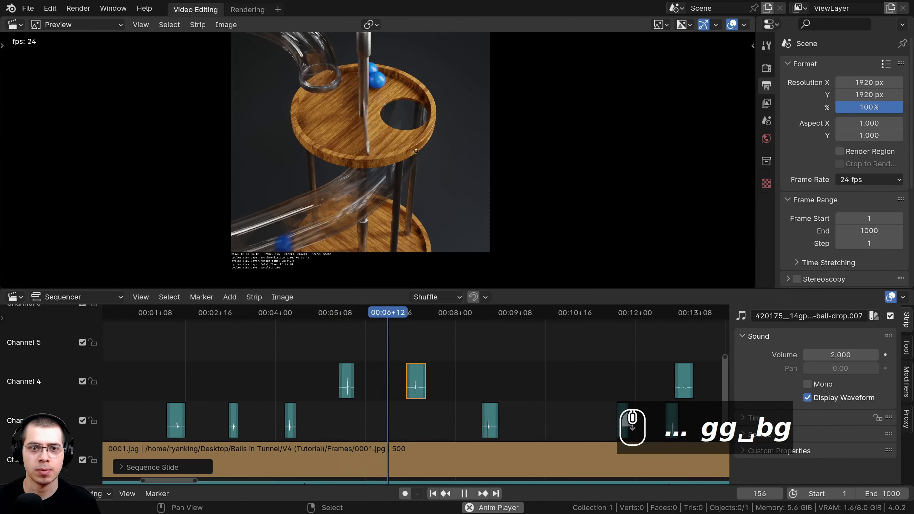
key("g")
key("space")
key("g")
key("space")
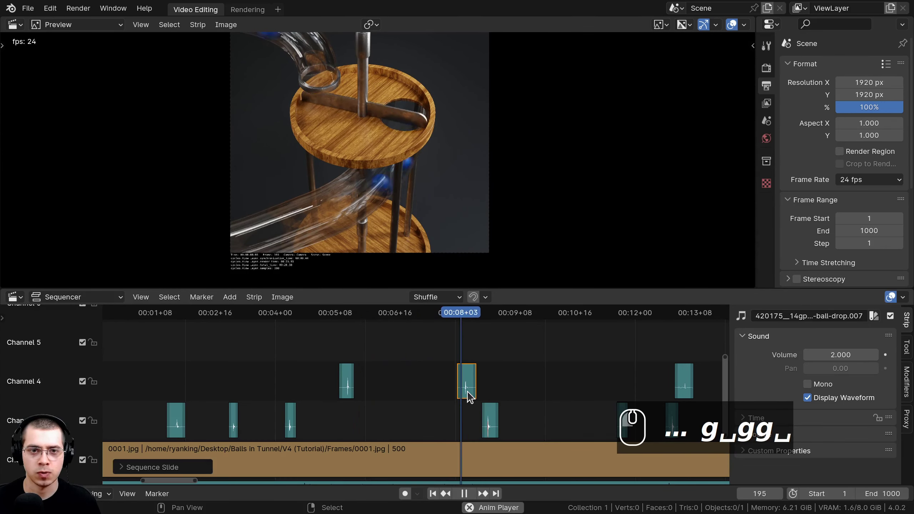
Nudge the selected channel 4 strip slightly earlier to match the ball hitting the glass tube, and replay that moment
key("space")
key("g")
left_click(450, 384)
left_click(451, 386)
key("space")
scroll(453, 387, "down", 5)
middle_click_drag(518, 413, 473, 372)
key("space")
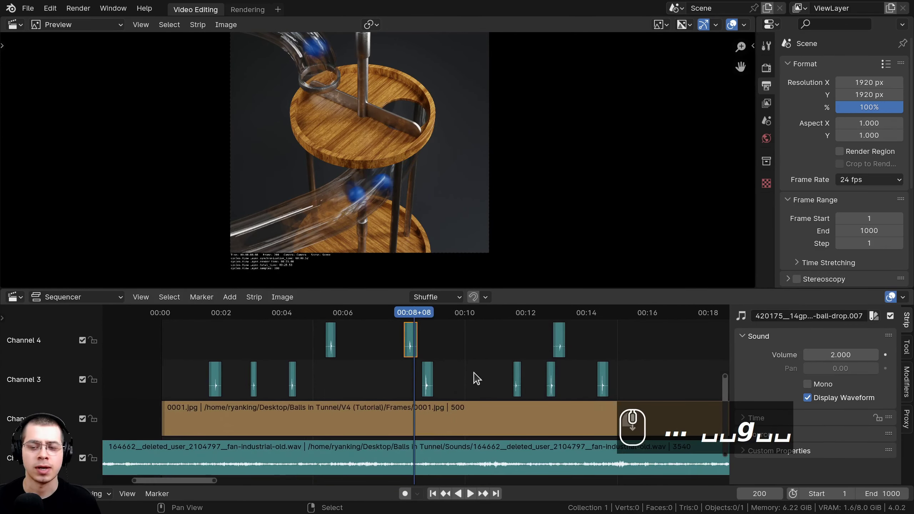
Duplicate the first channel 3 ball-drop strip and place the copy in channel 5, just after frame 200
scroll(362, 362, "up", 3)
scroll(255, 358, "up", 5, "ctrl")
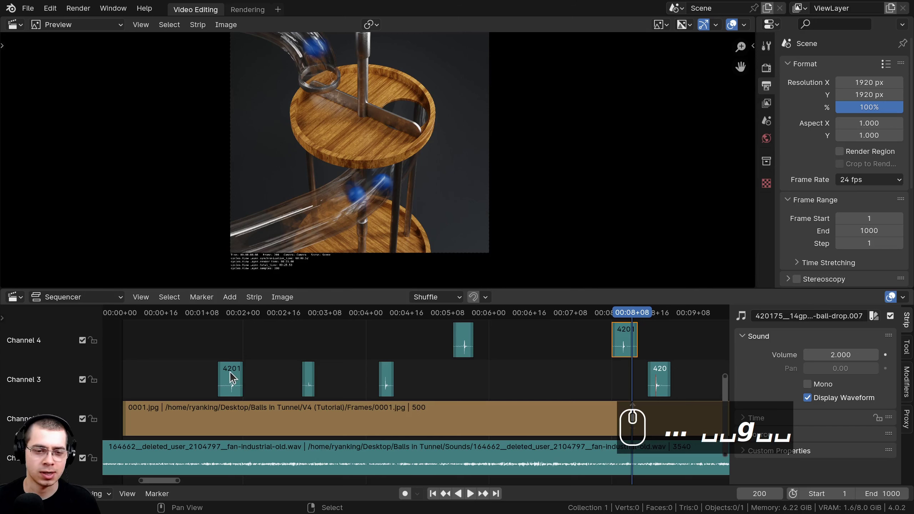
left_click(230, 372)
scroll(229, 381, "down", 2)
key("shift+d")
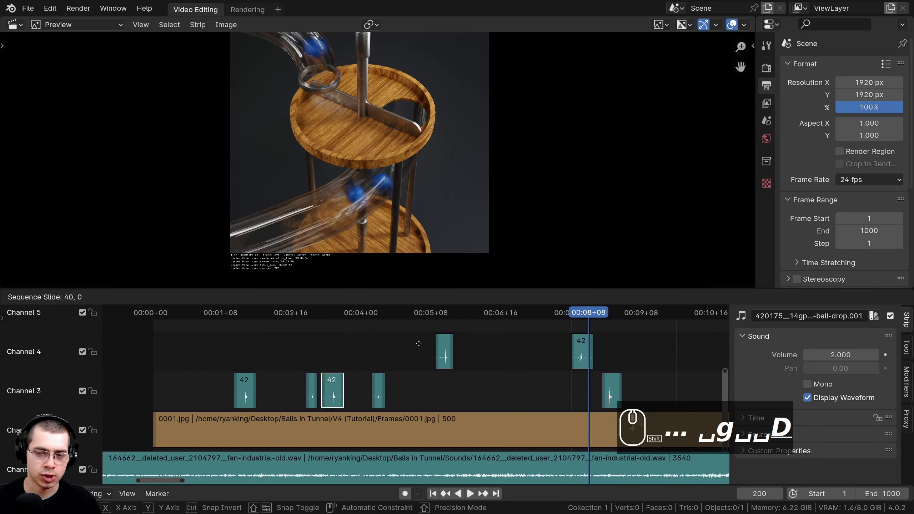
left_click(606, 352)
scroll(606, 352, "up", 3)
key("g")
left_click(446, 345)
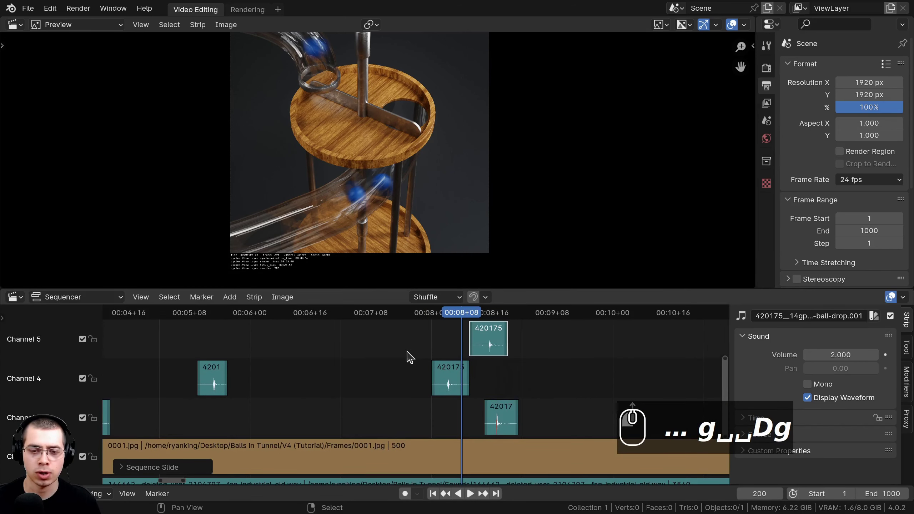
Slide the channel 5 strip a few frames earlier to match the second ball hitting the tube, replaying to check the timing
scroll(477, 369, "up", 12, "alt")
key("space")
key("g")
left_click(454, 364)
key("space")
scroll(493, 364, "up", 3)
middle_click_drag(493, 364, 423, 367)
key("g")
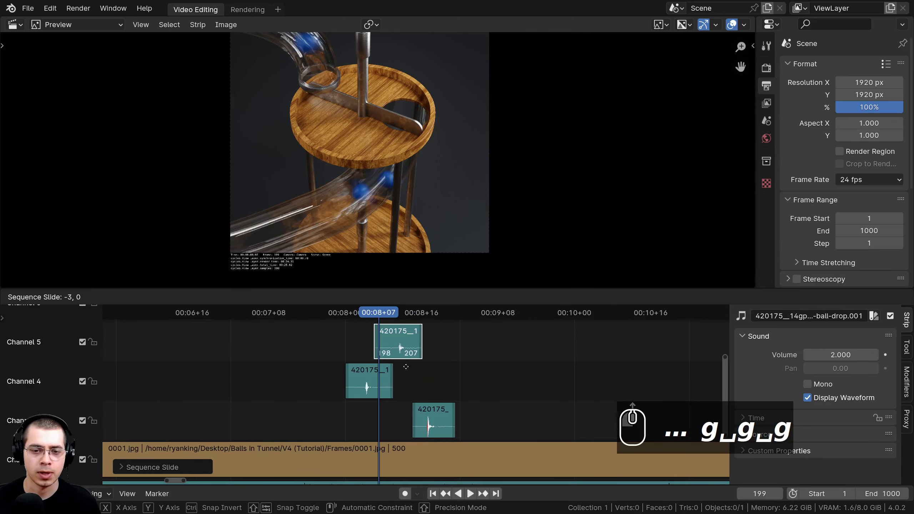
left_click(402, 366)
key("g")
left_click(373, 361)
key("space")
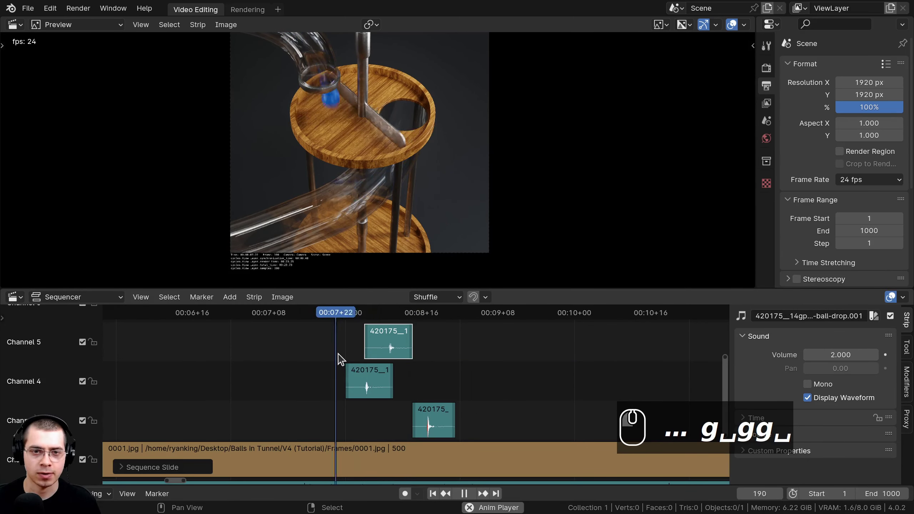
Duplicate the first channel 4 strip and place the copy at about 13+16, just after the channel 4 strip near the 13-second mark
scroll(351, 360, "down", 6)
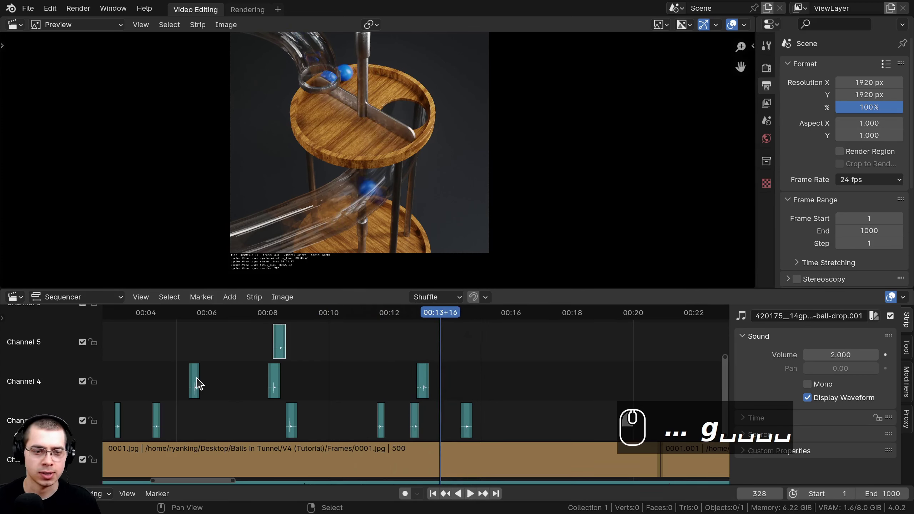
key("shift+d")
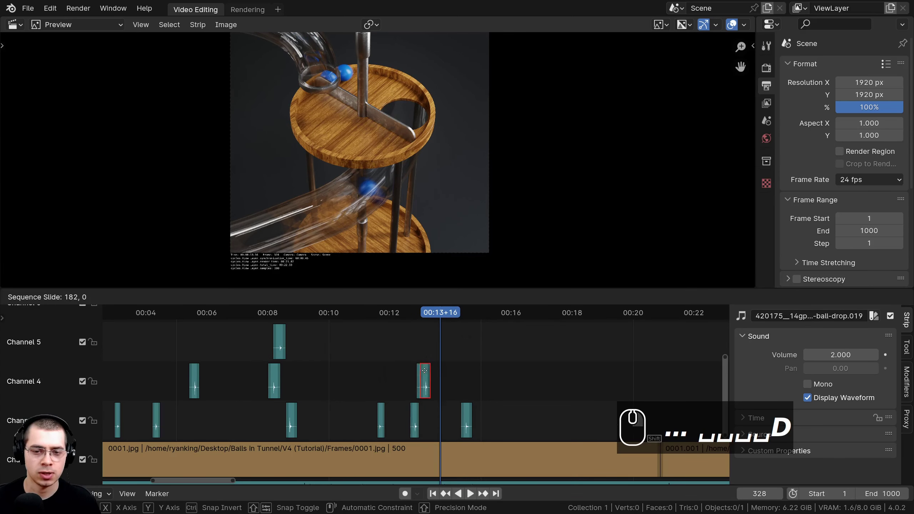
left_click(439, 371)
Enlarge the sequencer area and delete the second image sequence strip, 0001.001
scroll(414, 395, "down", 5, "ctrl")
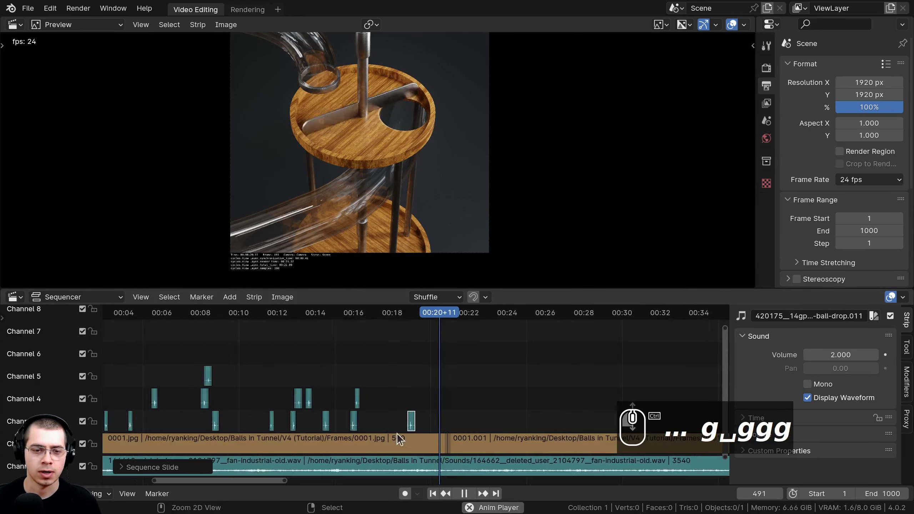
scroll(493, 387, "down", 4, "ctrl")
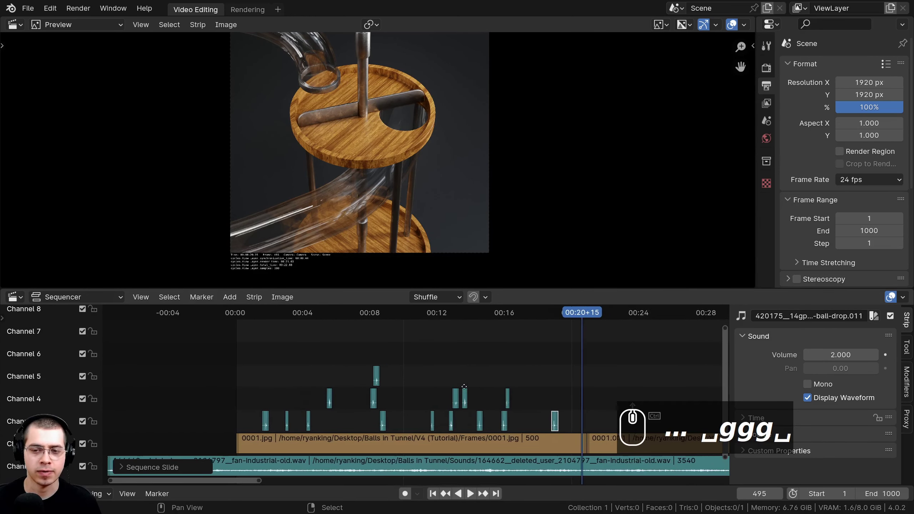
left_click_drag(516, 290, 515, 225)
scroll(370, 364, "down", 5)
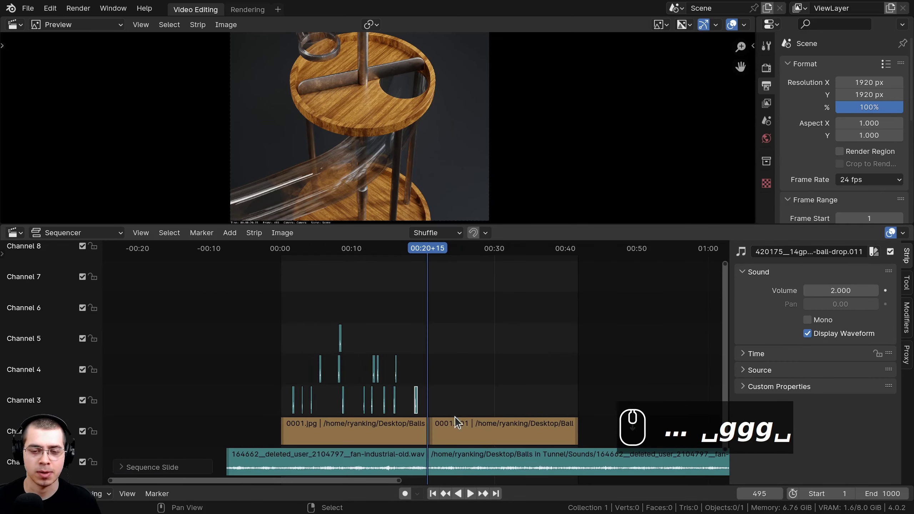
scroll(477, 407, "up", 3)
key("a")
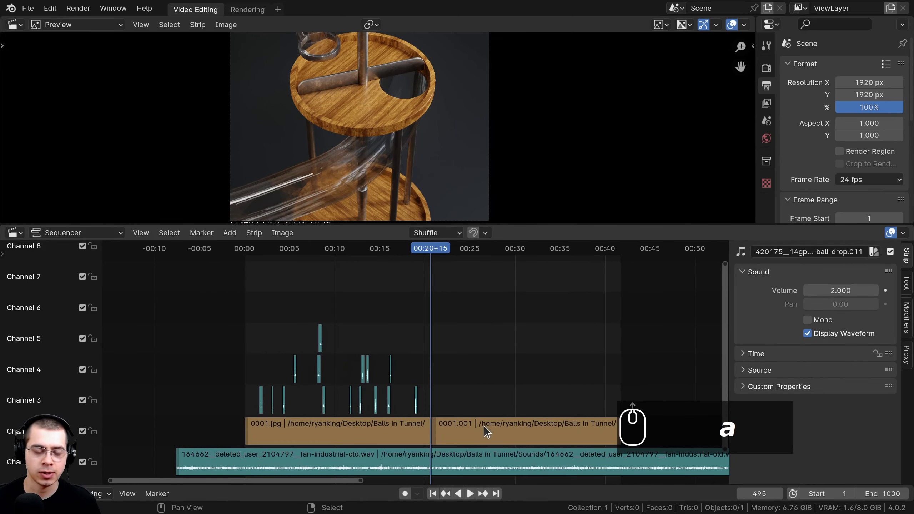
left_click(482, 422)
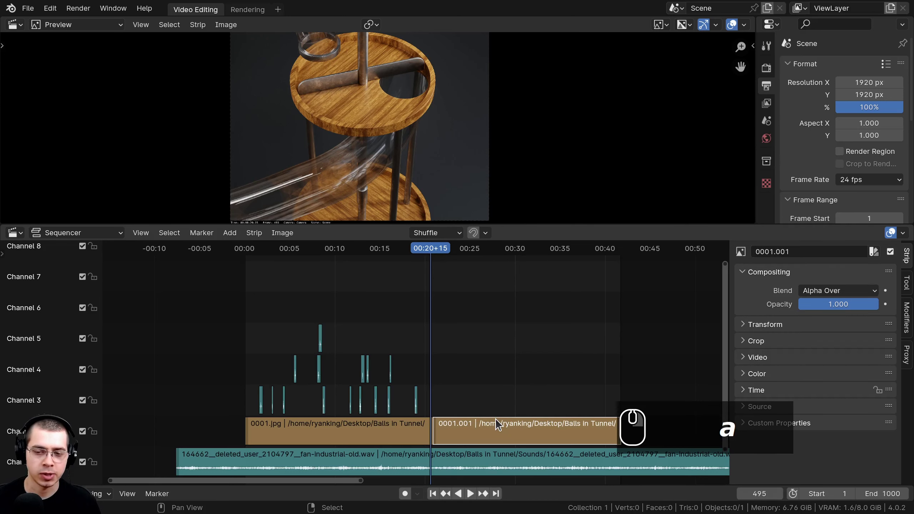
left_click(494, 419)
key("x")
Select all ball-drop sound strips together with the image sequence, excluding the fan sound, and group them into a meta strip
middle_click_drag(447, 357, 570, 293, "ctrl")
key("b")
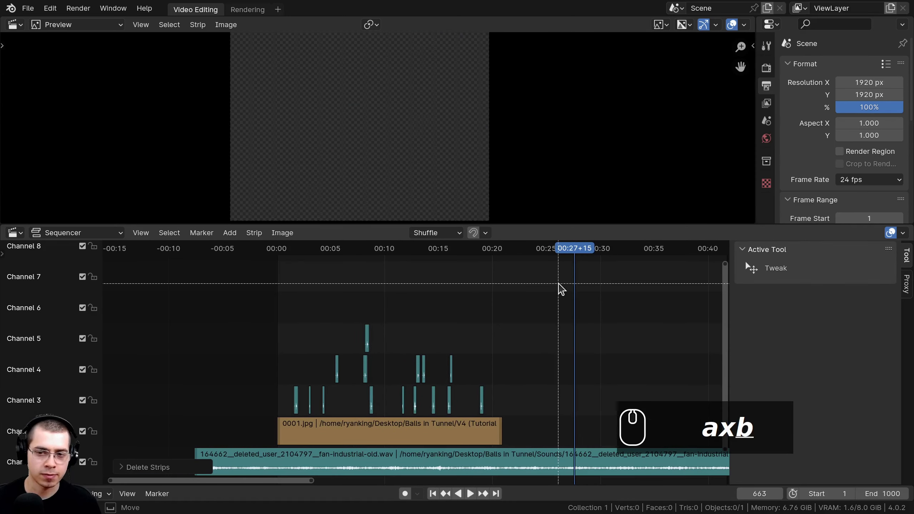
left_click_drag(558, 283, 269, 427)
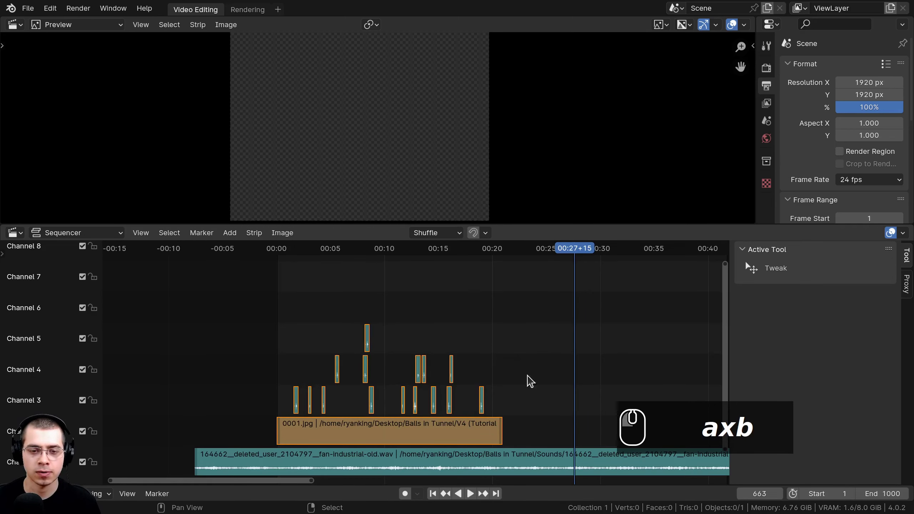
scroll(321, 381, "up", 2)
left_click(342, 360)
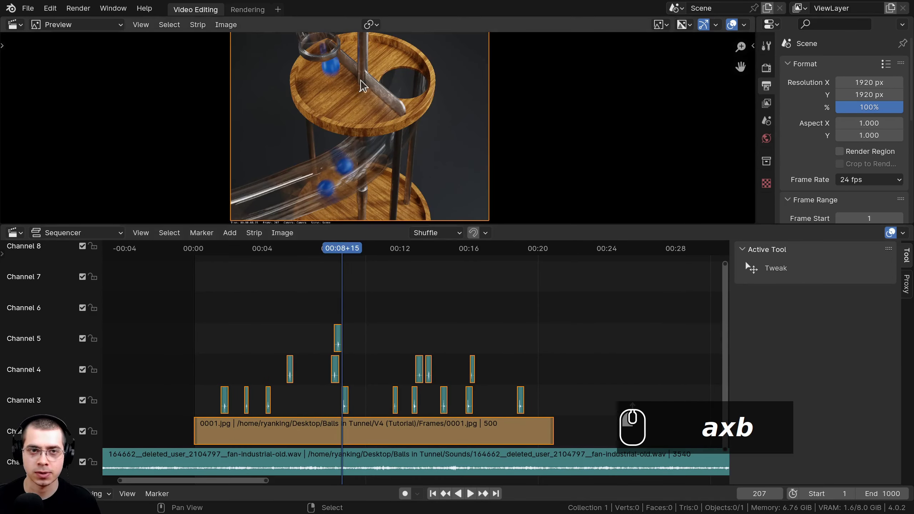
middle_click_drag(333, 336, 336, 336)
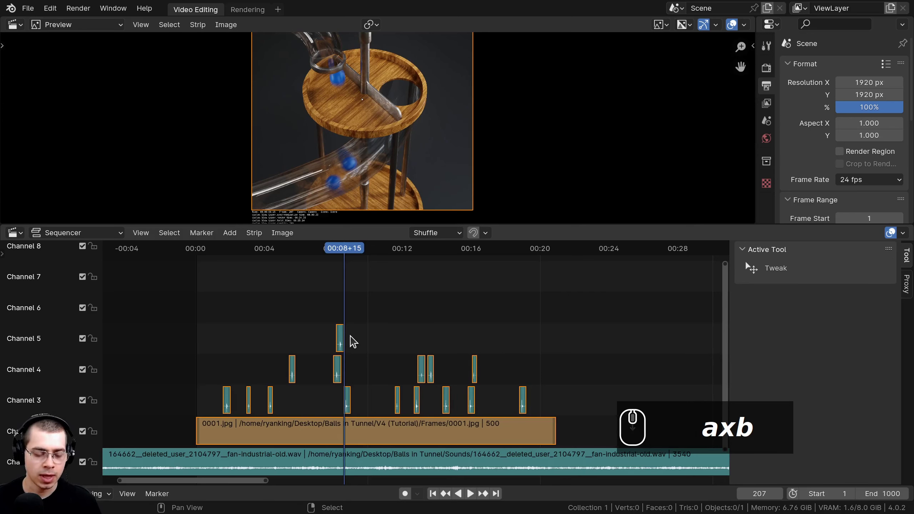
key("ctrl+g")
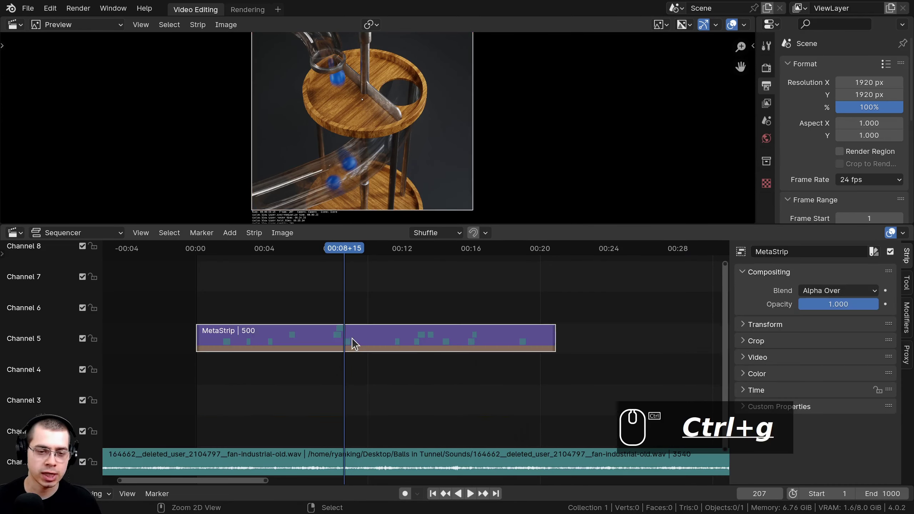
Open the meta strip to view its contents, close it again, and move it down to channel 3
middle_click_drag(250, 342, 315, 366, "ctrl")
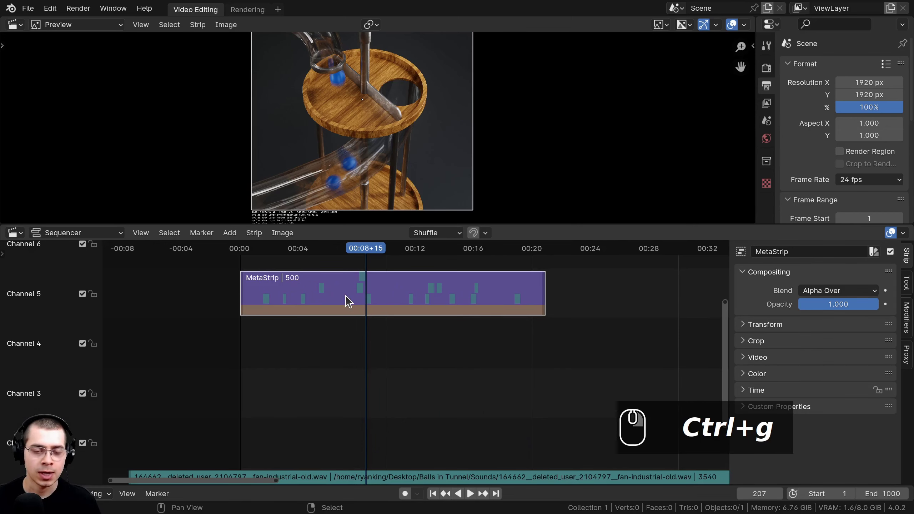
key("Tab")
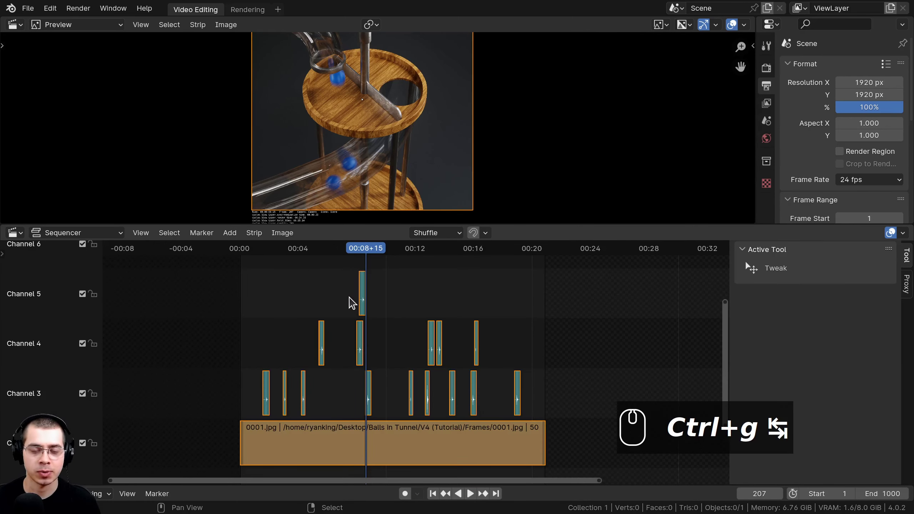
scroll(364, 307, "up", 2)
key("Tab")
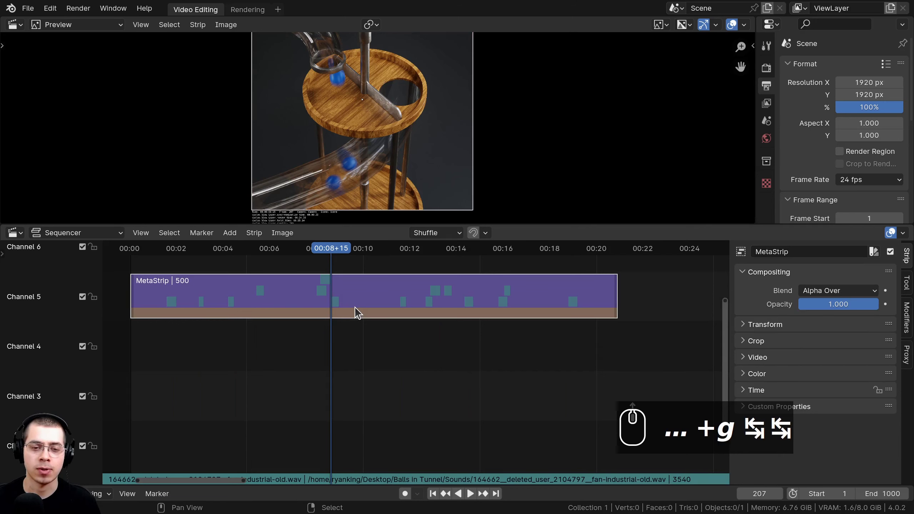
scroll(356, 312, "down", 2)
key("g")
left_click(363, 425)
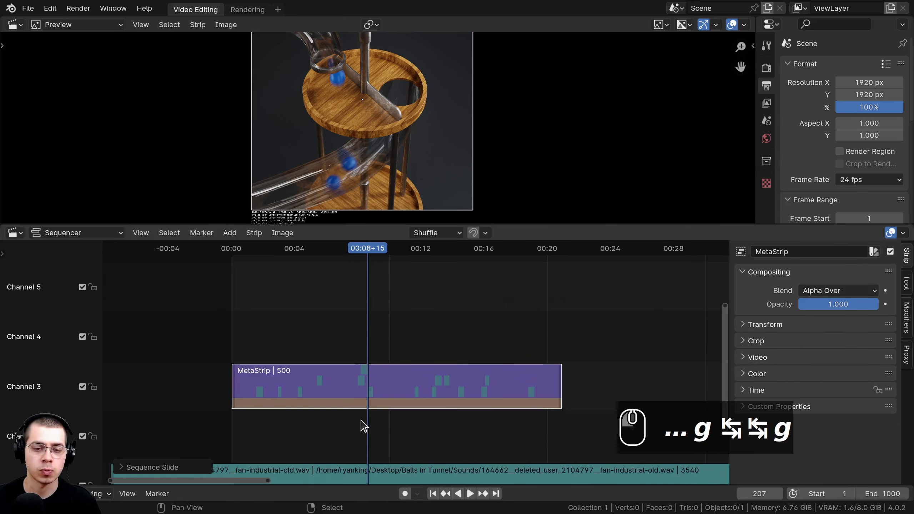
Play the meta strip from the start to check that the video and sounds still run together
middle_click_drag(375, 426, 347, 369, "ctrl")
key("shift+Left")
key("space")
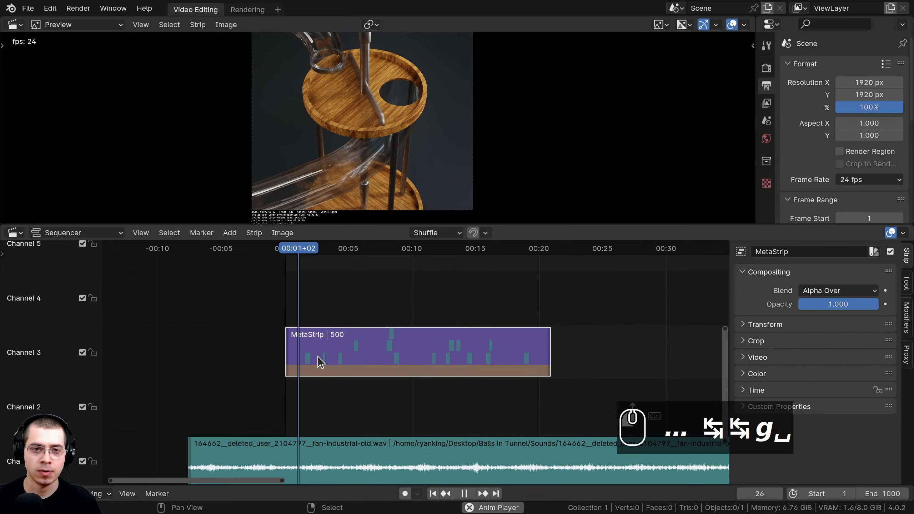
key("space")
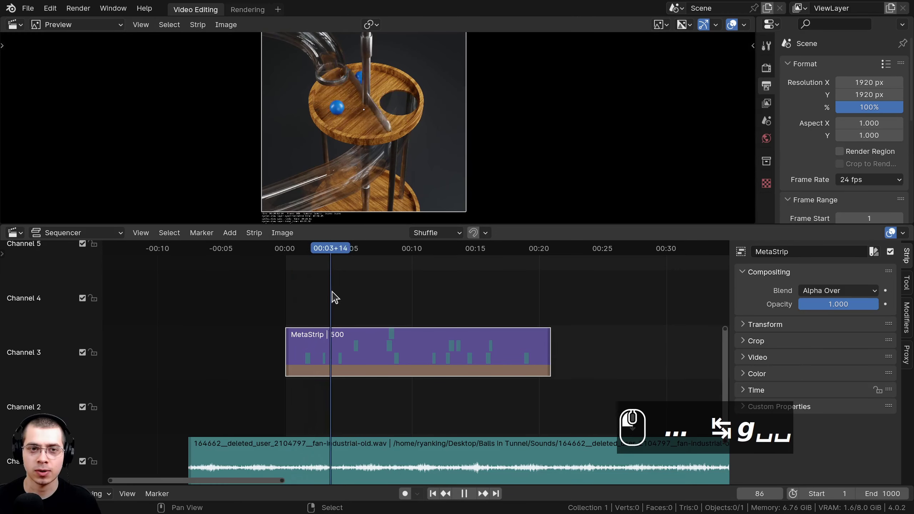
left_click(399, 305)
Duplicate the meta strip and place the copy directly after the original in channel 3
scroll(391, 310, "down", 4)
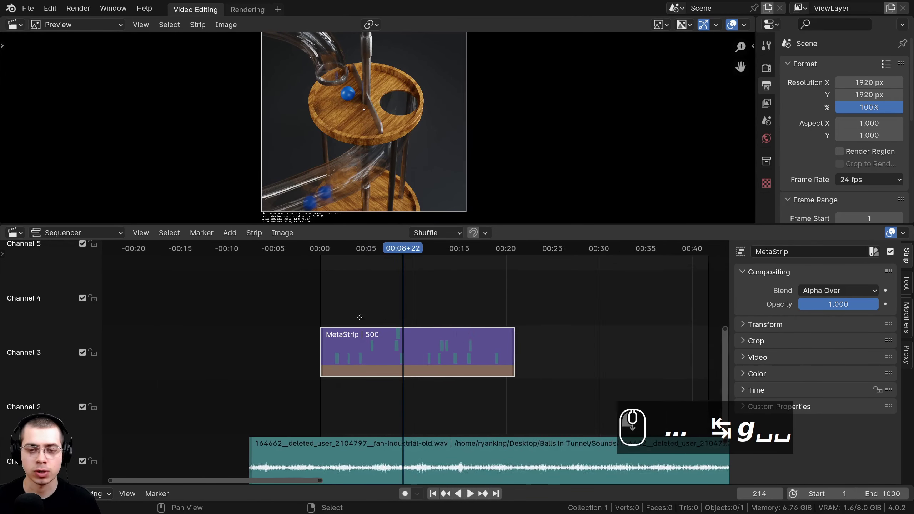
middle_click_drag(369, 323, 253, 311)
key("shift+d")
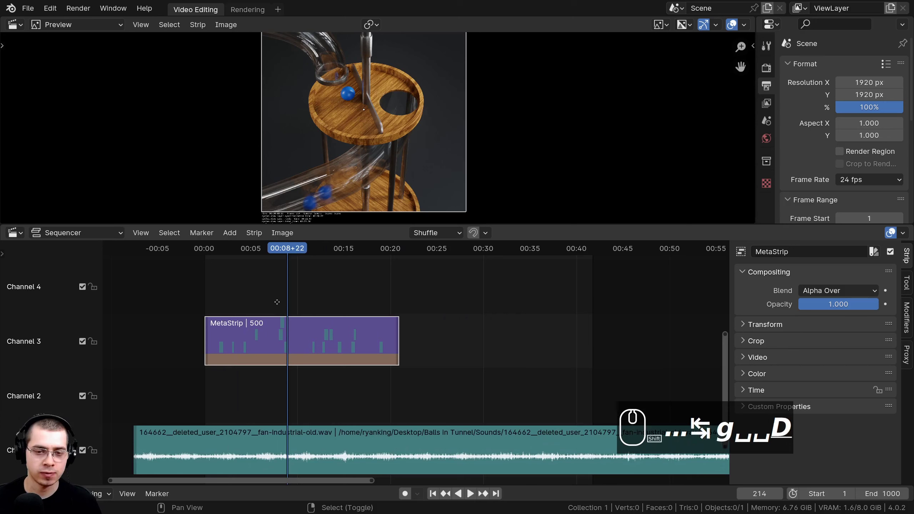
left_click(399, 308)
scroll(410, 313, "down", 2)
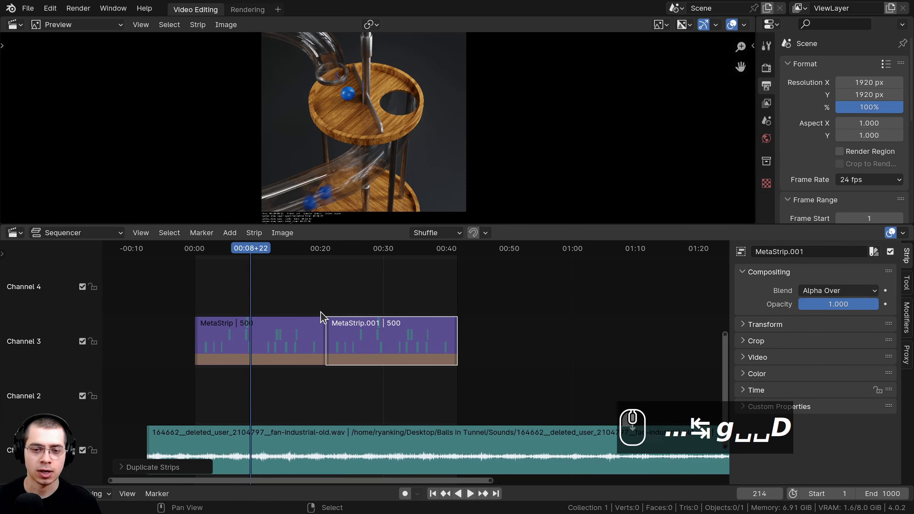
Try adding a third meta strip copy after the second one, then delete it again
key("shift+d")
left_click(388, 317)
key("space")
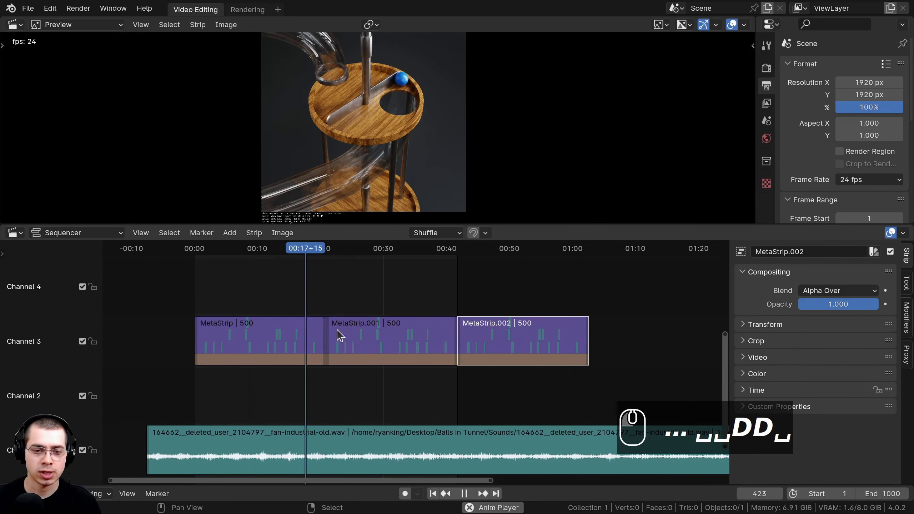
scroll(414, 341, "up", 2)
key("x")
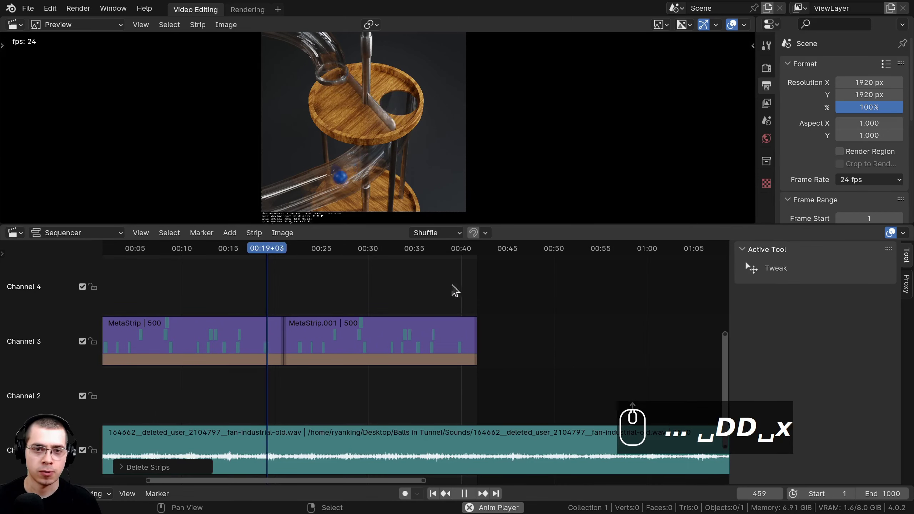
Watch playback across the seam between the two meta strips to examine the loop
scroll(379, 302, "up", 2)
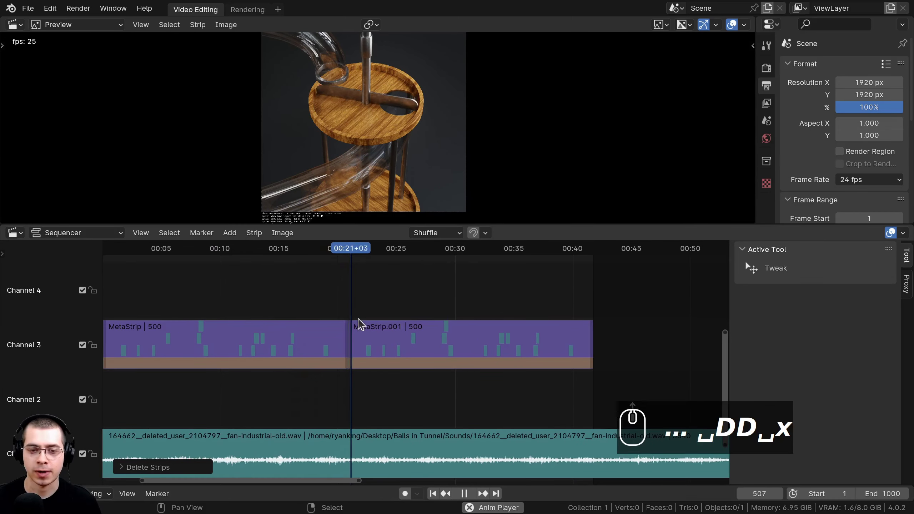
scroll(306, 327, "down", 2)
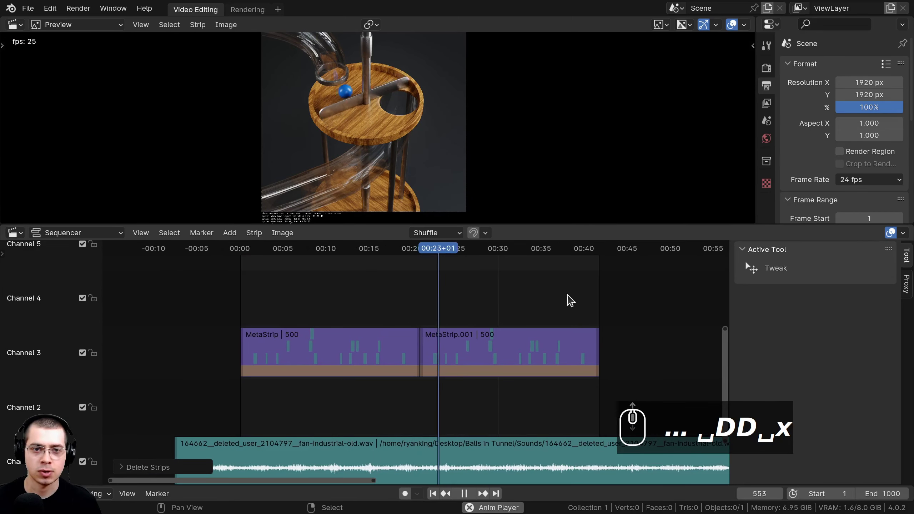
scroll(578, 337, "down", 3)
key("space")
Select the fan sound strip in channel 1 and compare its full length with the two meta strips
scroll(321, 355, "down", 2)
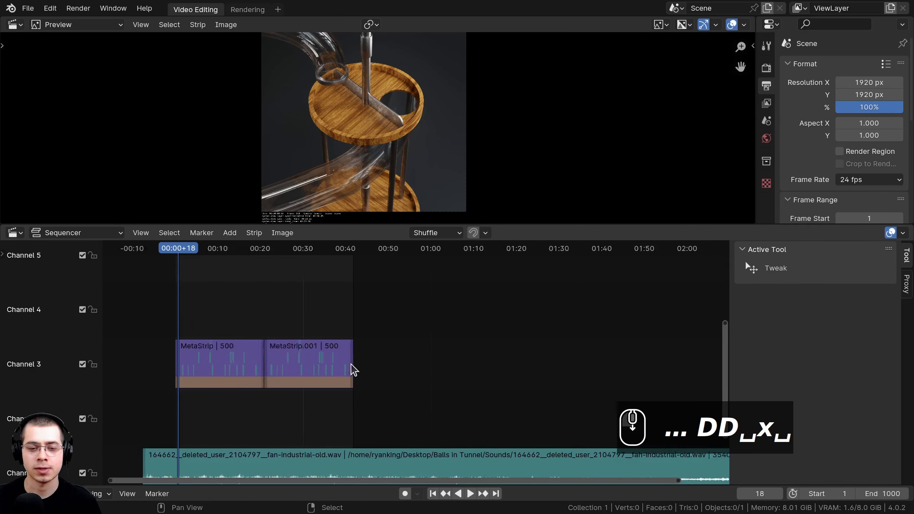
left_click(472, 440)
scroll(471, 446, "down", 2)
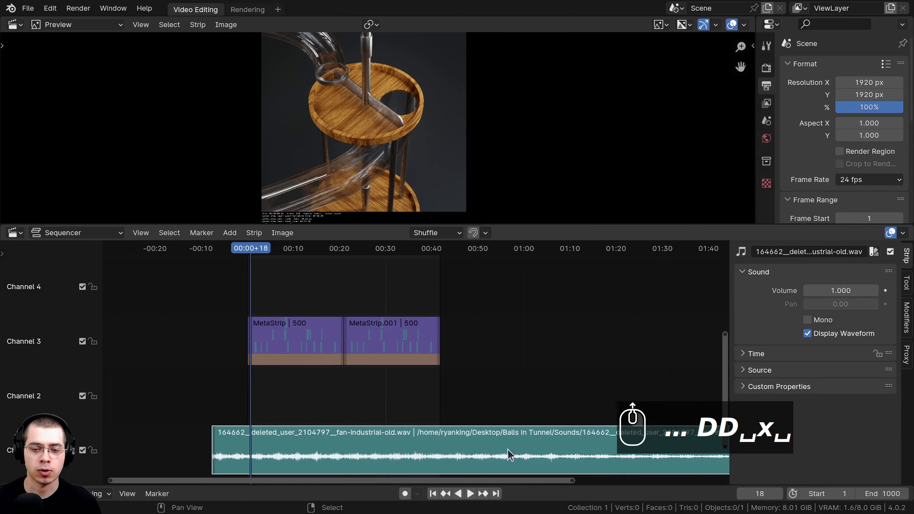
scroll(630, 375, "down", 4)
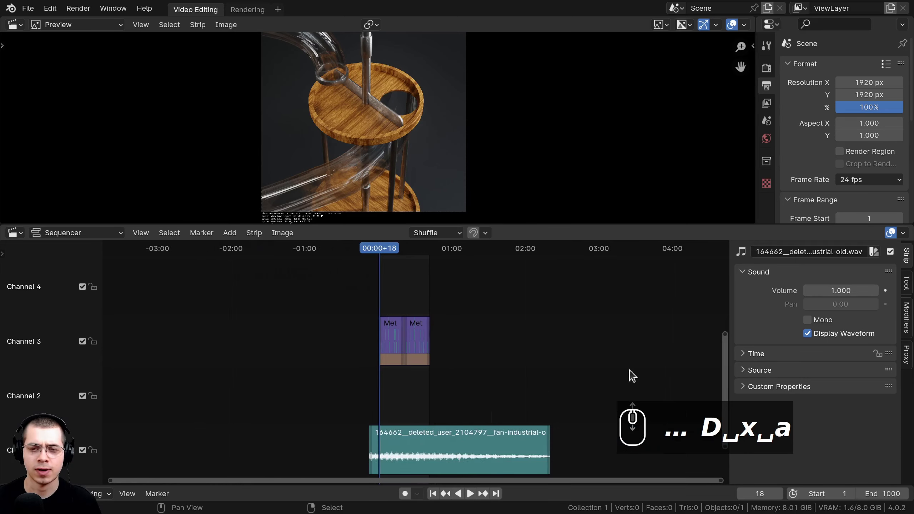
Play the sequence around the start of the second meta strip to check the repeat with the fan sound
key("space")
scroll(402, 404, "up", 5)
left_click(344, 336)
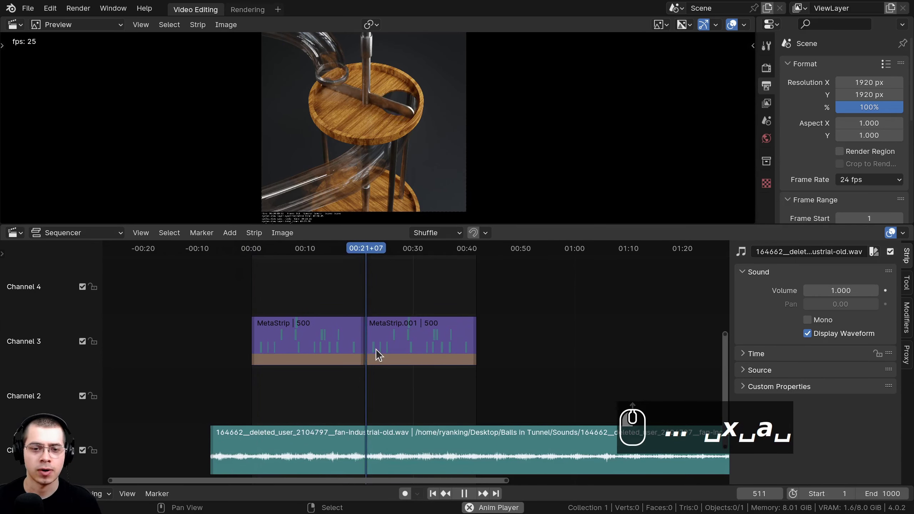
scroll(381, 351, "up", 3)
key("space")
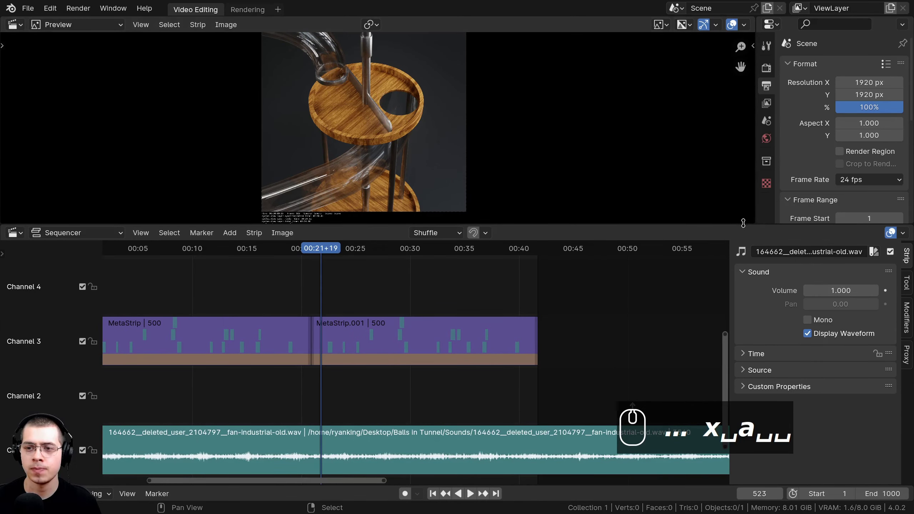
Enlarge the preview and output settings areas, and set the render output folder to Balls in Tunnel/V4 (Tutorial)
left_click_drag(743, 223, 743, 268)
left_click_drag(755, 92, 733, 92)
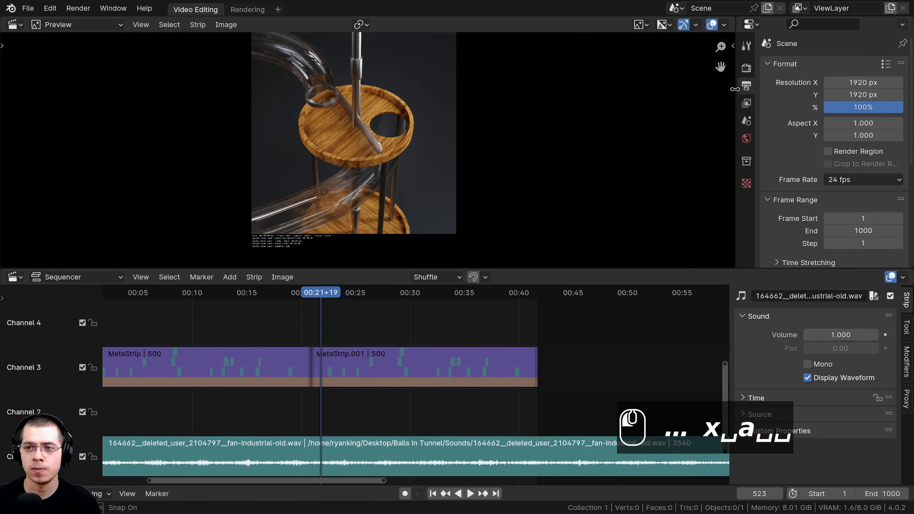
scroll(826, 66, "down", 8)
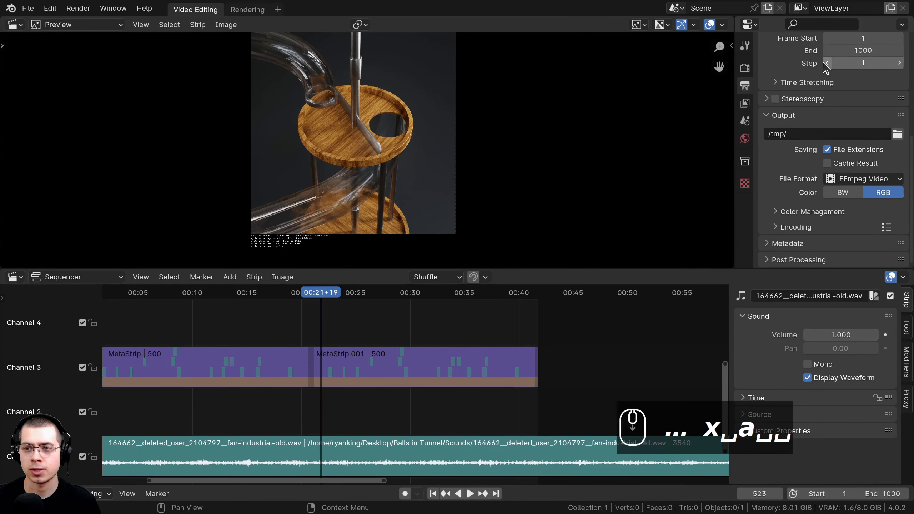
left_click(897, 134)
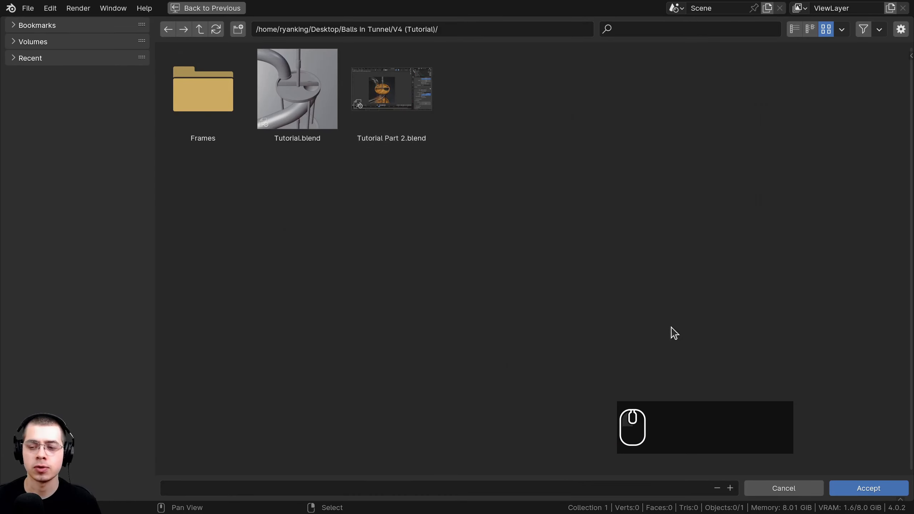
left_click(864, 493)
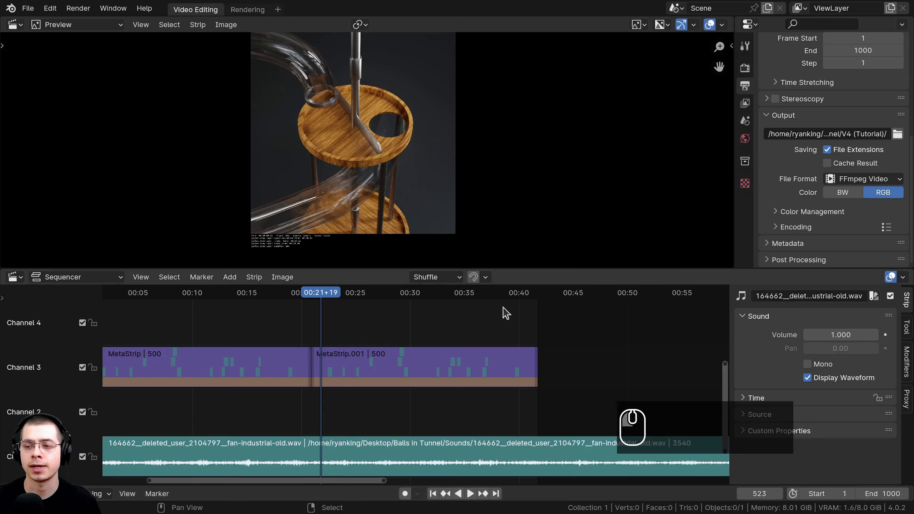
Review the available file formats, and expand the encoding settings to check the container, video quality and audio codec
left_click(858, 181)
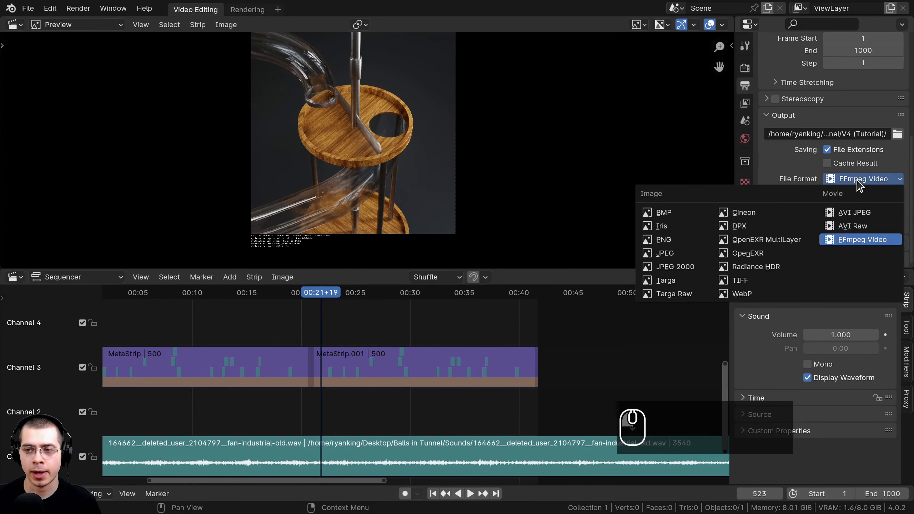
left_click(857, 180)
left_click(775, 228)
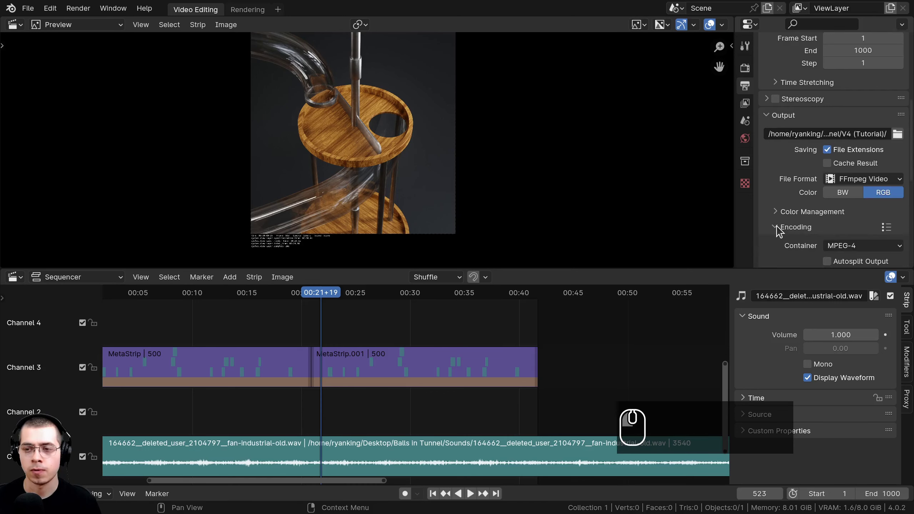
scroll(777, 226, "down", 8)
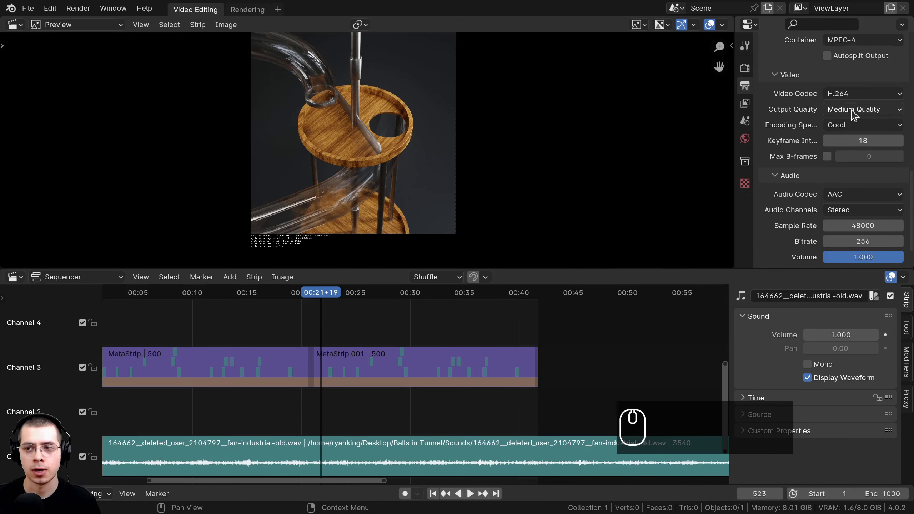
scroll(851, 126, "down", 2)
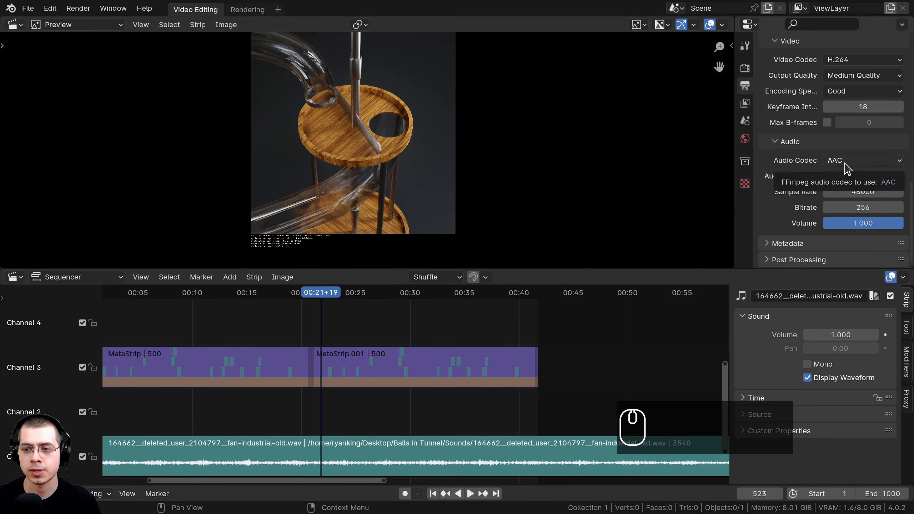
Save the project as "video editing.blend" in the V4 (Tutorial) folder
middle_click_drag(457, 115, 462, 140)
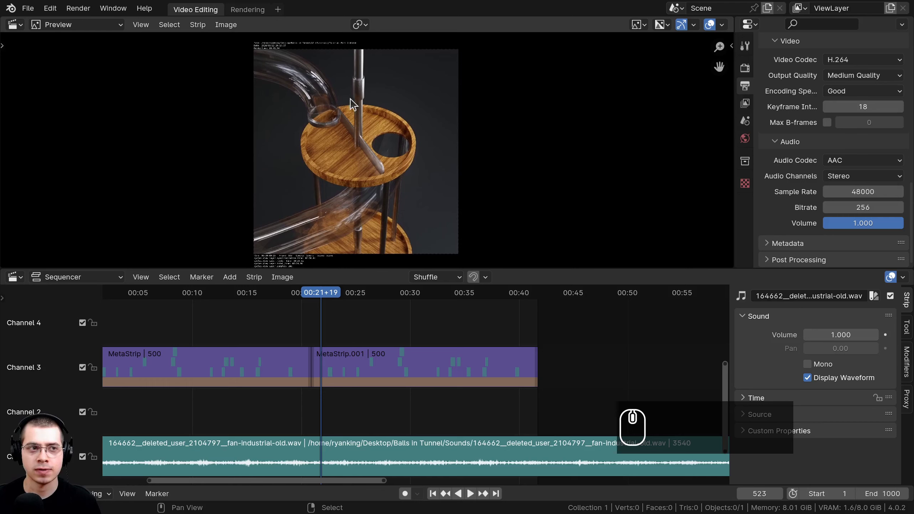
middle_click_drag(356, 110, 355, 101)
left_click(28, 9)
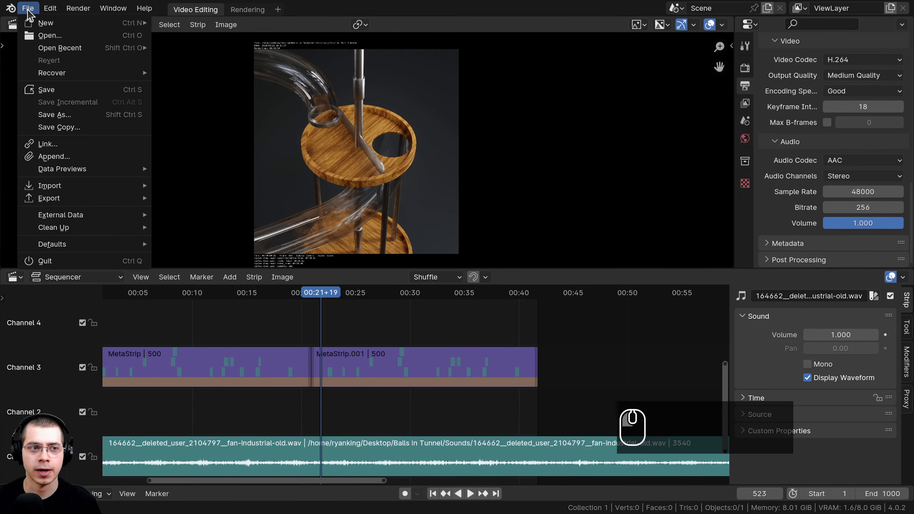
left_click(61, 92)
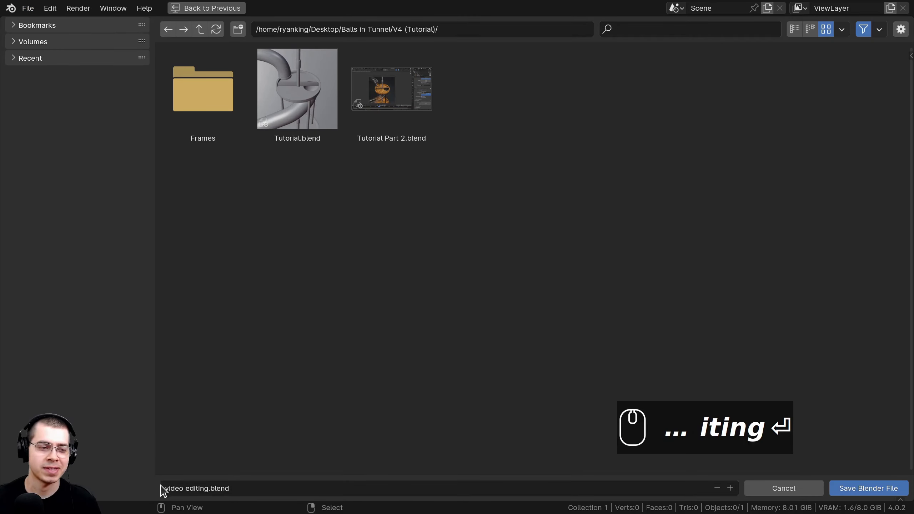
left_click(863, 487)
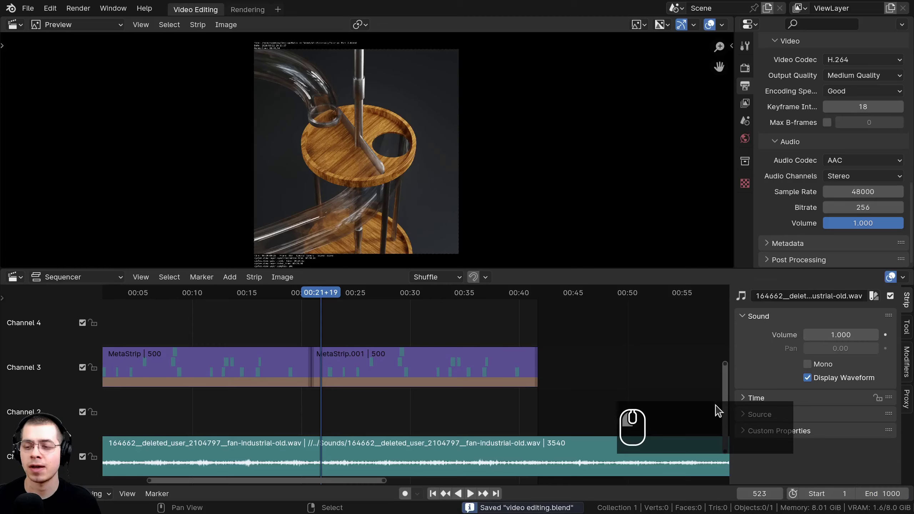
Start rendering the edited sequence
middle_click_drag(445, 235, 444, 234)
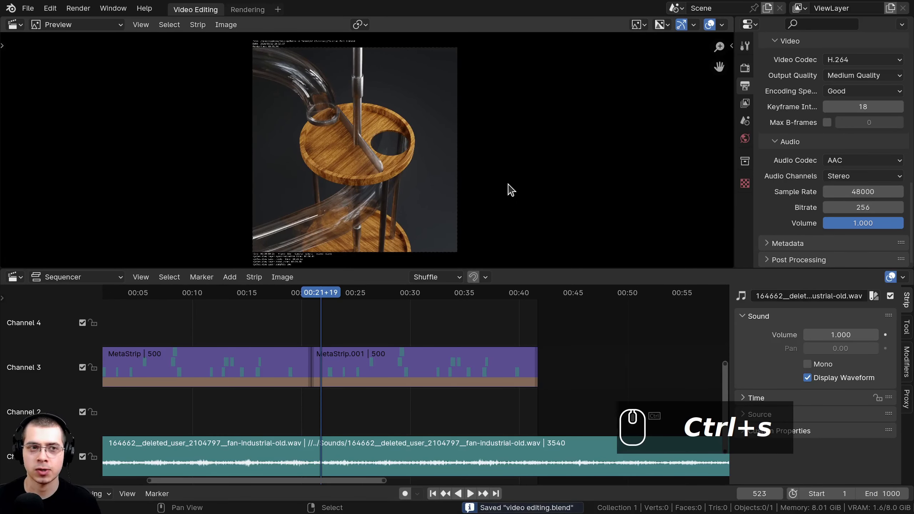
left_click(76, 9)
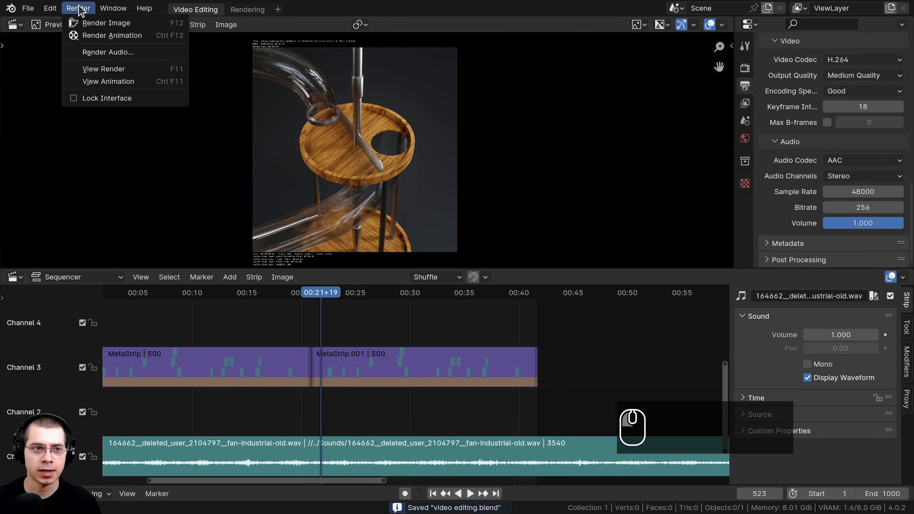